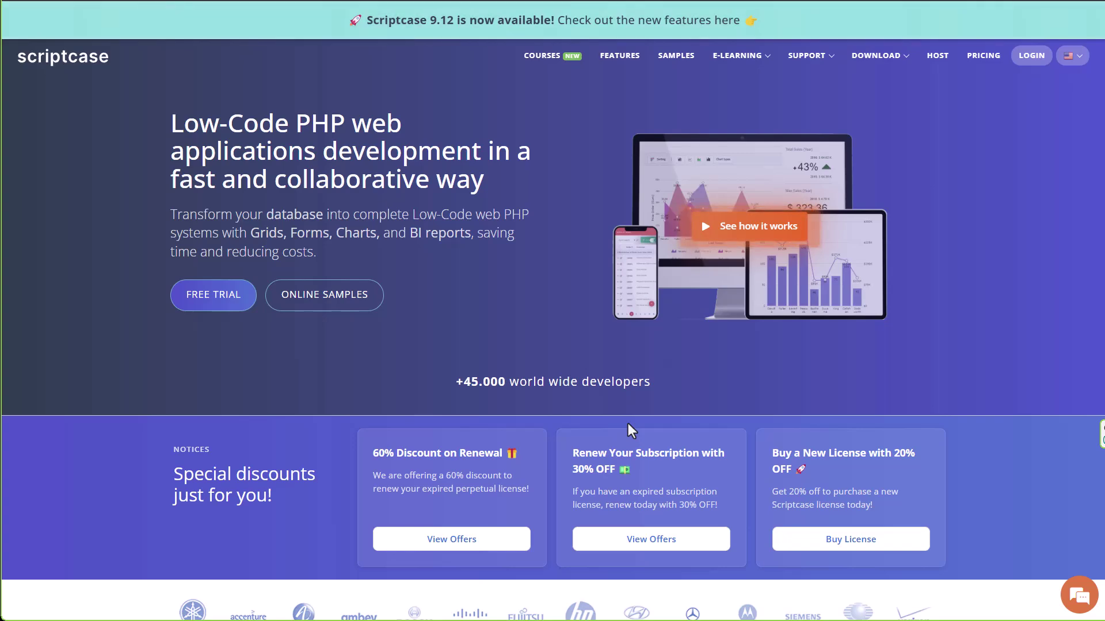
Browse the Scriptcase courses, features and samples pages, then return to features.
{"action": "scroll", "coordinate": [629, 424], "scroll_direction": "down", "scroll_amount": 5}
{"action": "scroll", "coordinate": [627, 423], "scroll_direction": "down", "scroll_amount": 6}
{"action": "scroll", "coordinate": [624, 425], "scroll_direction": "up", "scroll_amount": 10}
{"action": "scroll", "coordinate": [620, 426], "scroll_direction": "up", "scroll_amount": 2}
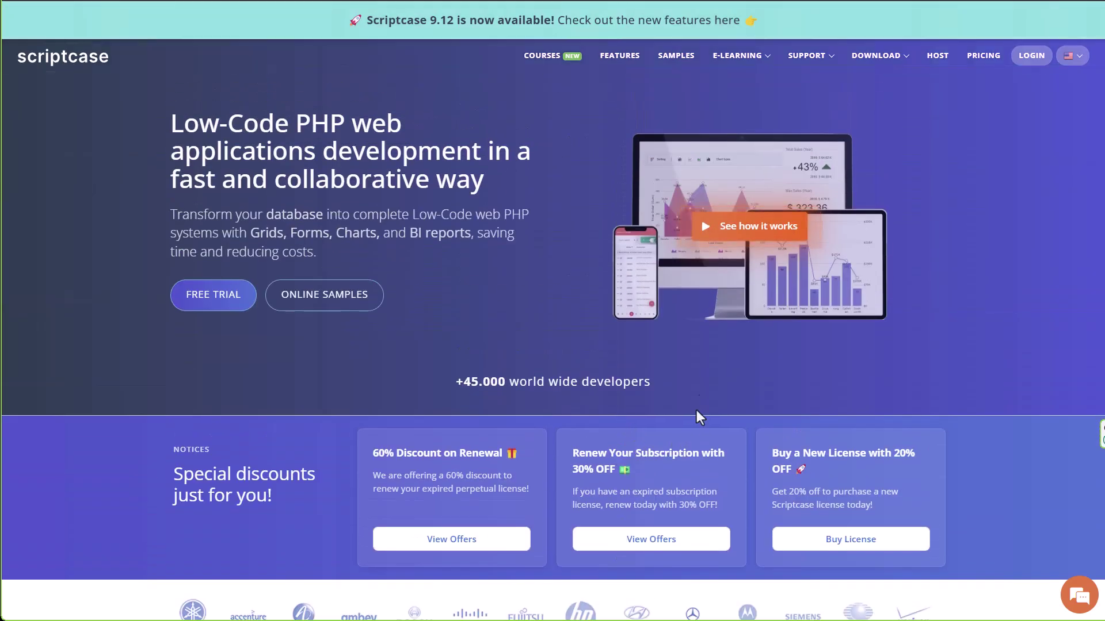
{"action": "left_click", "coordinate": [544, 60]}
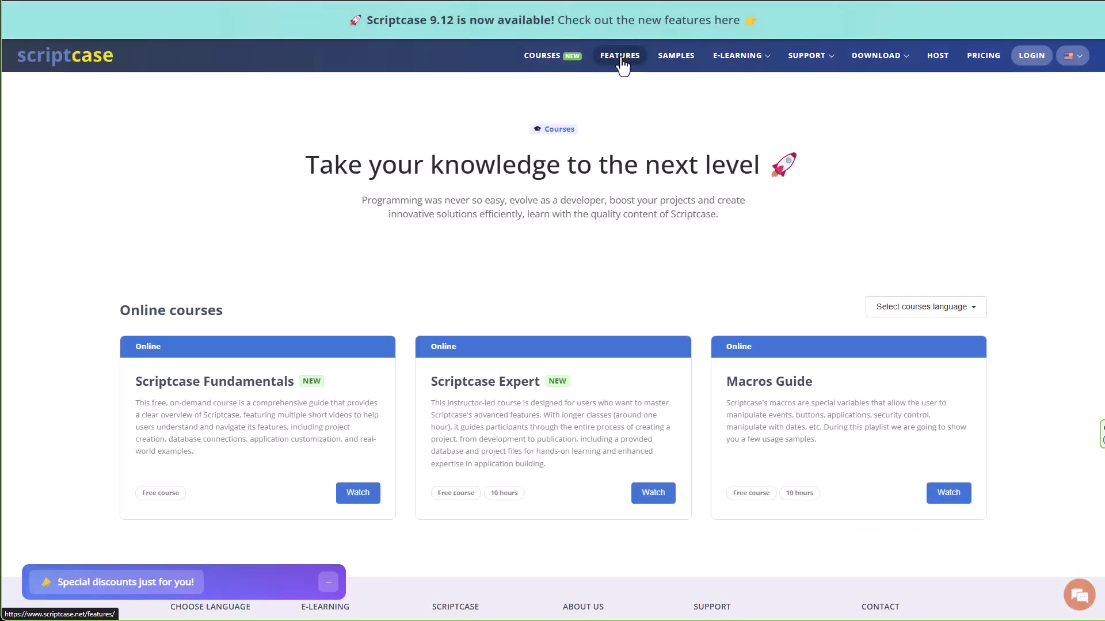
{"action": "left_click", "coordinate": [620, 57]}
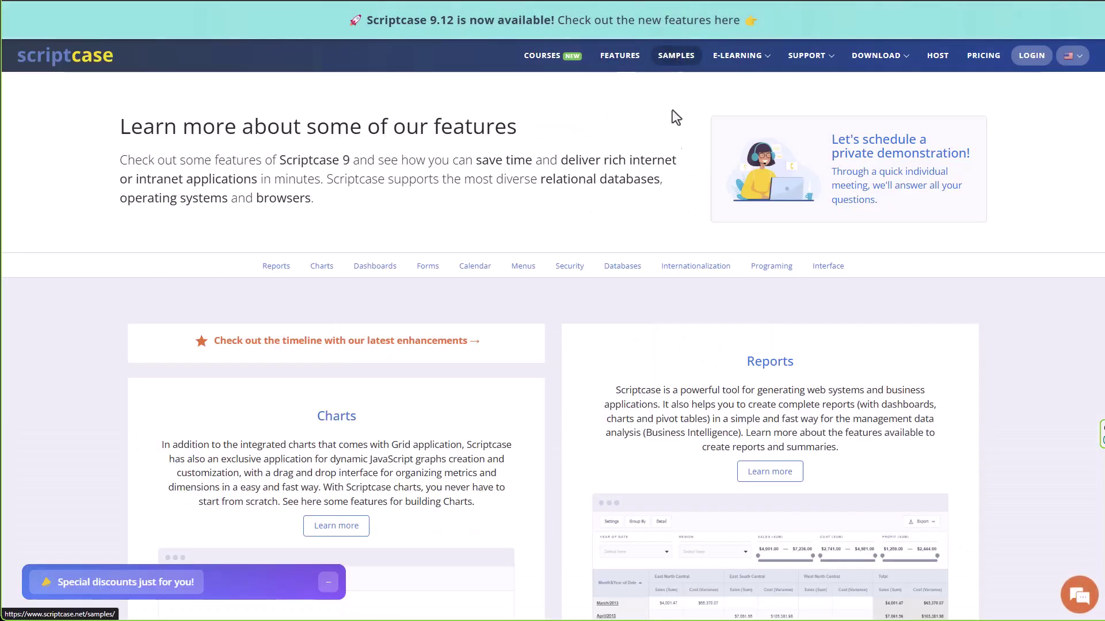
{"action": "left_click", "coordinate": [676, 55]}
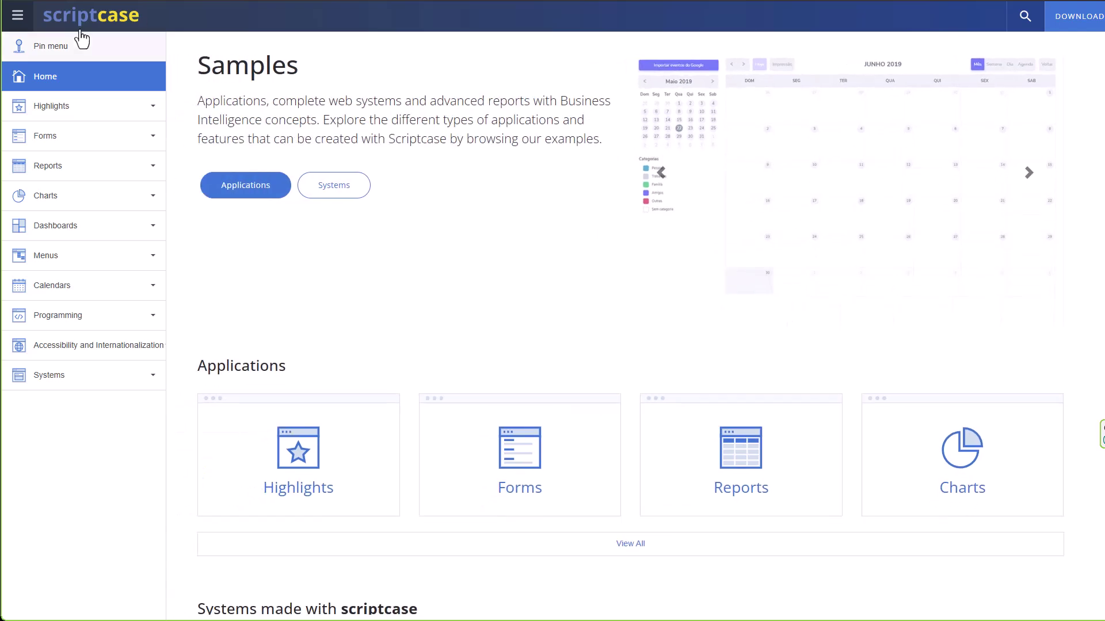
{"action": "key", "text": "alt+Left"}
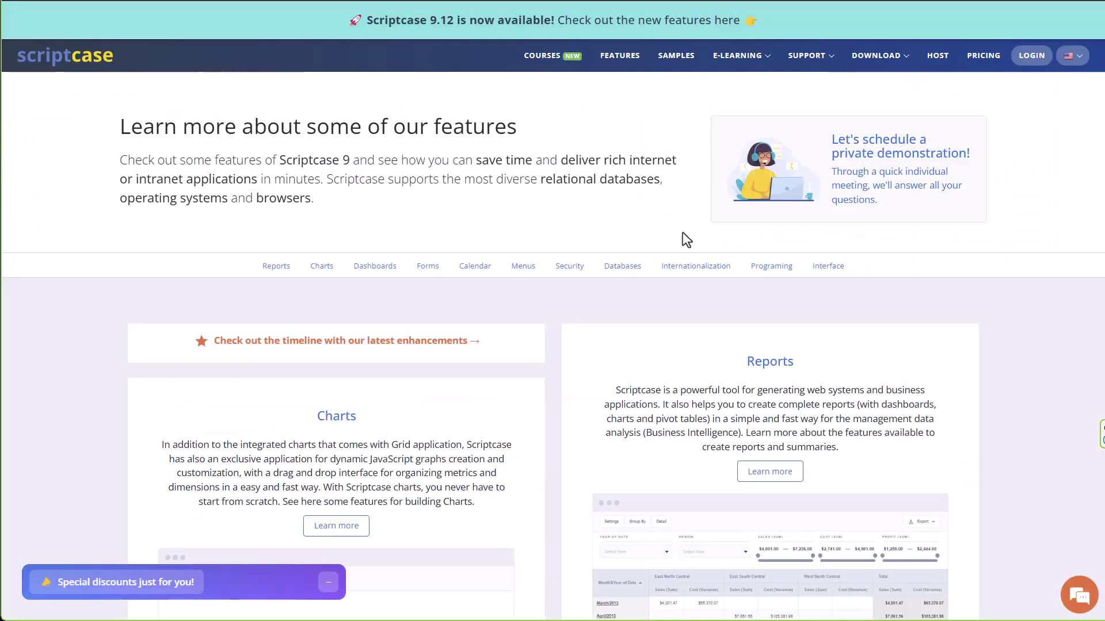
Open the Download Scriptcase 9.12 page from the DOWNLOAD menu.
{"action": "mouse_move", "coordinate": [739, 56]}
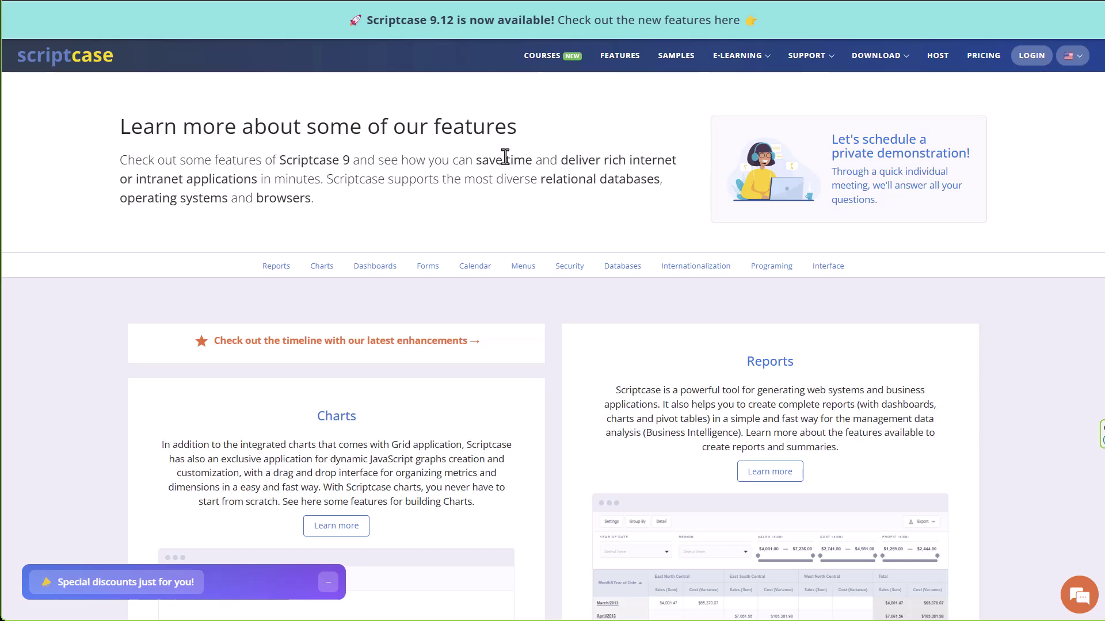
{"action": "mouse_move", "coordinate": [875, 55]}
{"action": "left_click", "coordinate": [849, 79]}
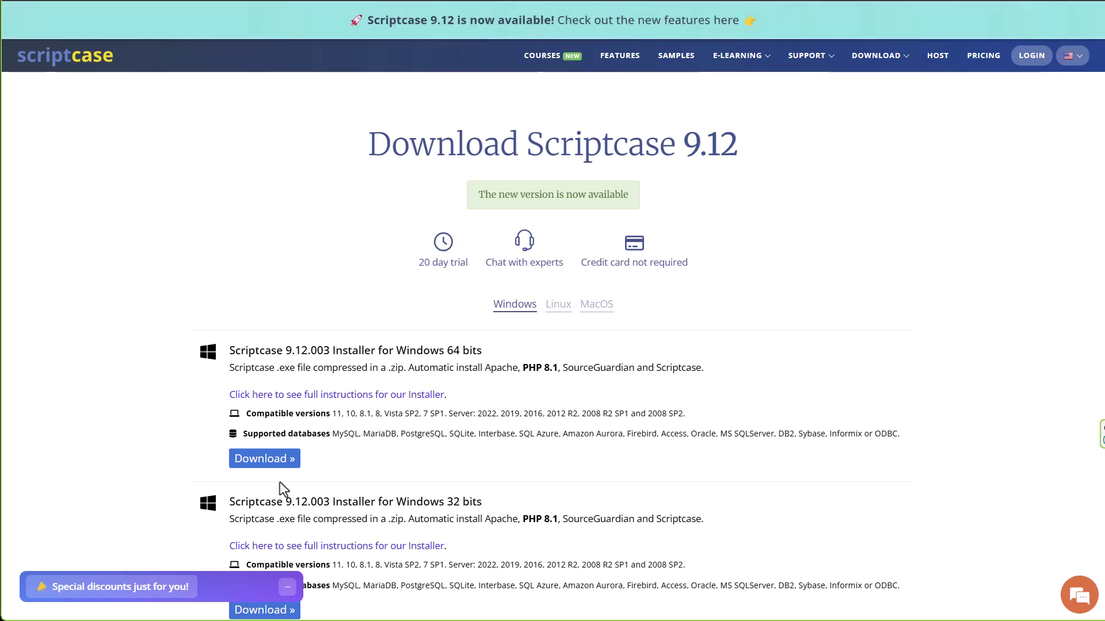
Download the Scriptcase 9.12.003 64-bit Windows installer and launch it, accepting the language prompt.
{"action": "left_click", "coordinate": [256, 466]}
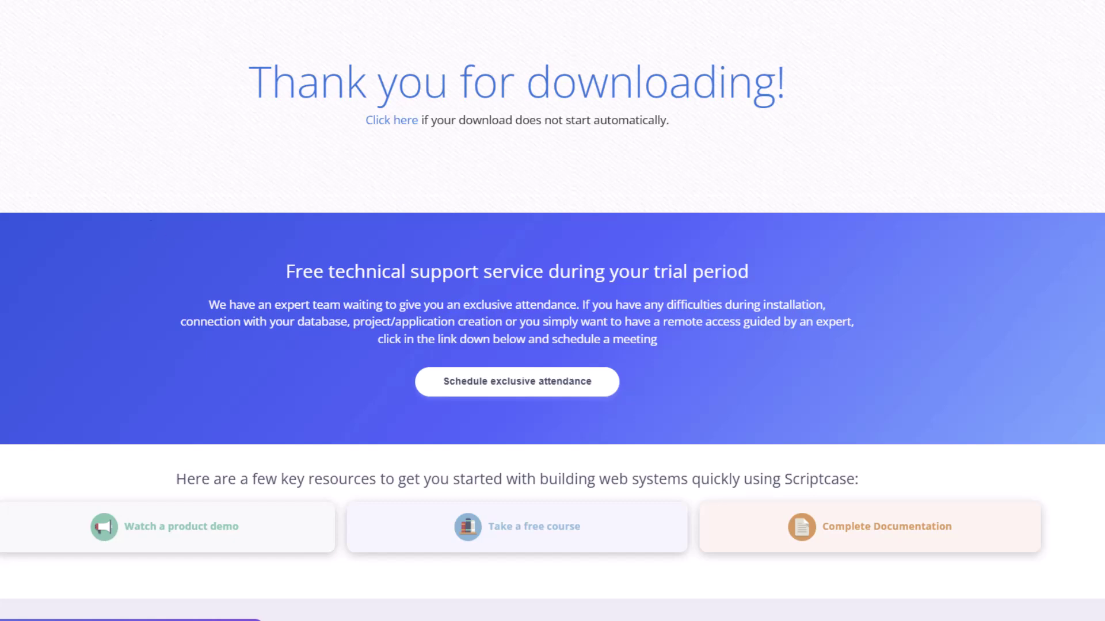
{"action": "left_click", "coordinate": [478, 331]}
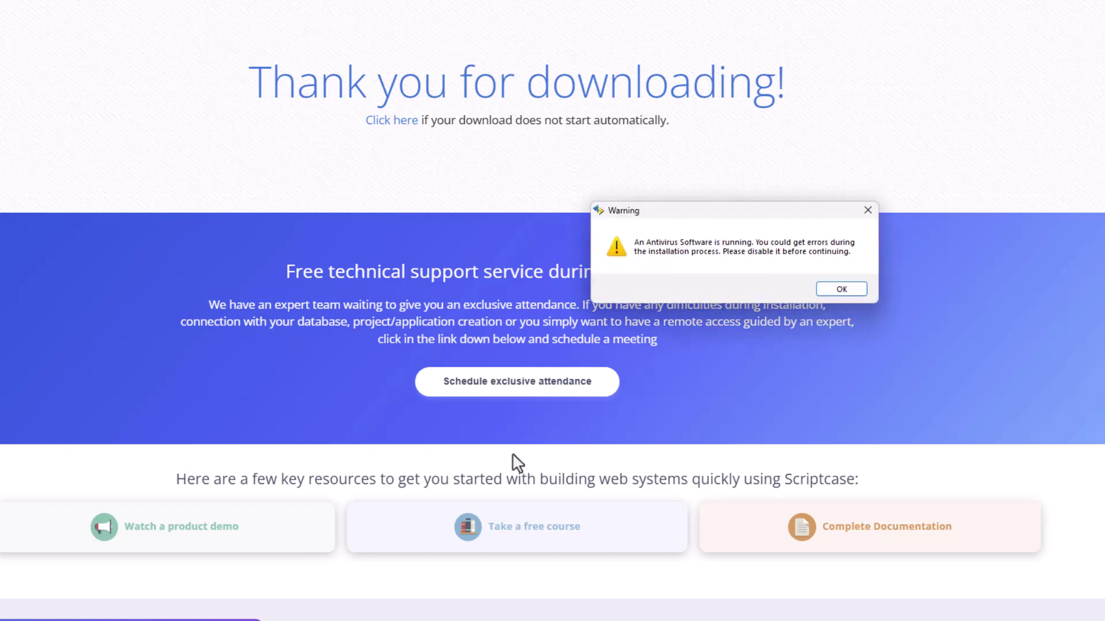
Dismiss the antivirus warning and pass the welcome page, keeping the default install directory.
{"action": "left_click", "coordinate": [842, 289]}
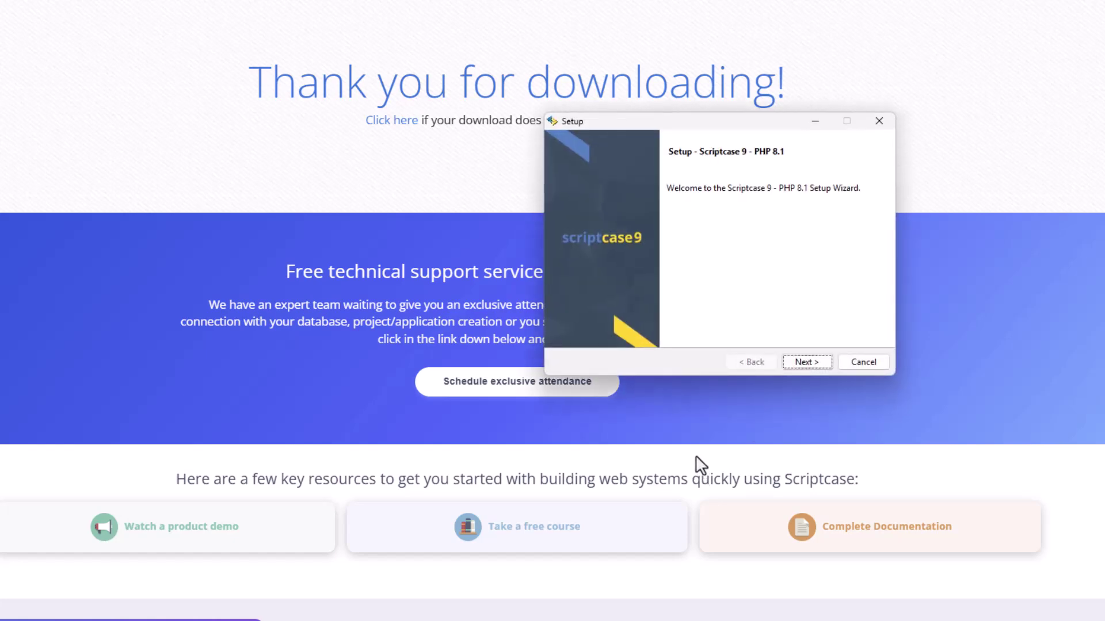
{"action": "left_click", "coordinate": [805, 362]}
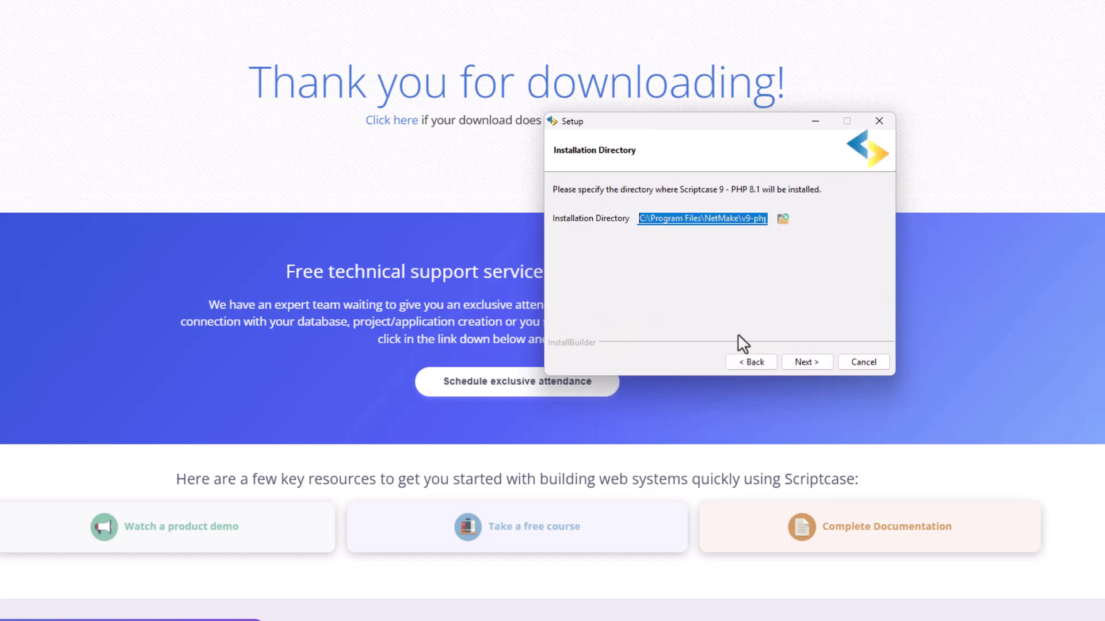
{"action": "left_click_drag", "start_coordinate": [723, 219], "coordinate": [778, 226]}
{"action": "left_click", "coordinate": [804, 363]}
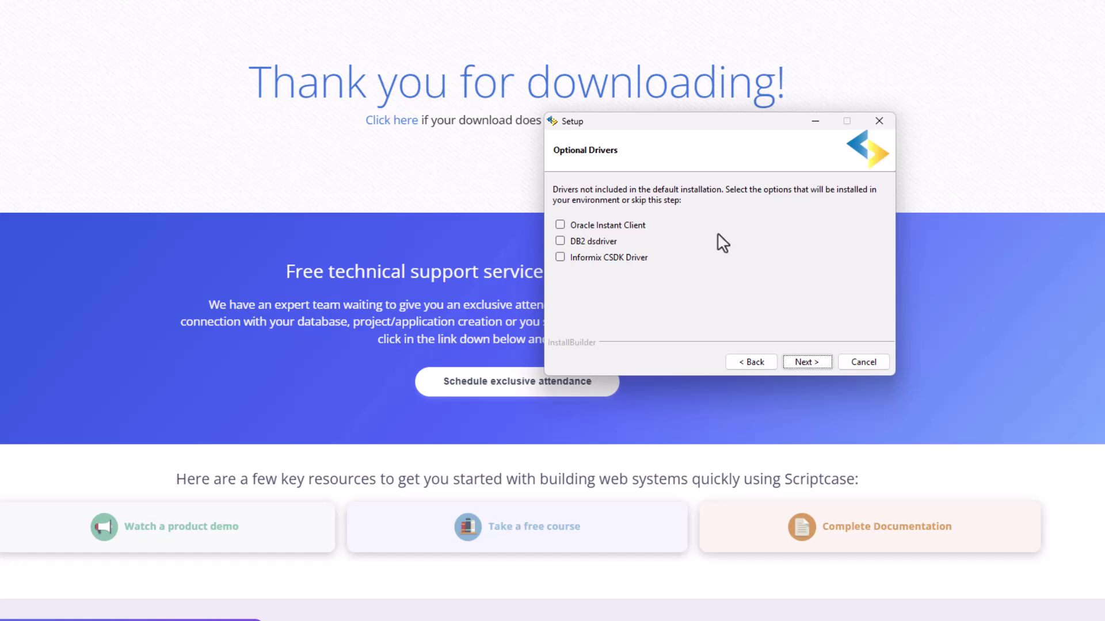
Skip the optional drivers and set the PHP timezone to Europe/Lisbon.
{"action": "left_click", "coordinate": [806, 361]}
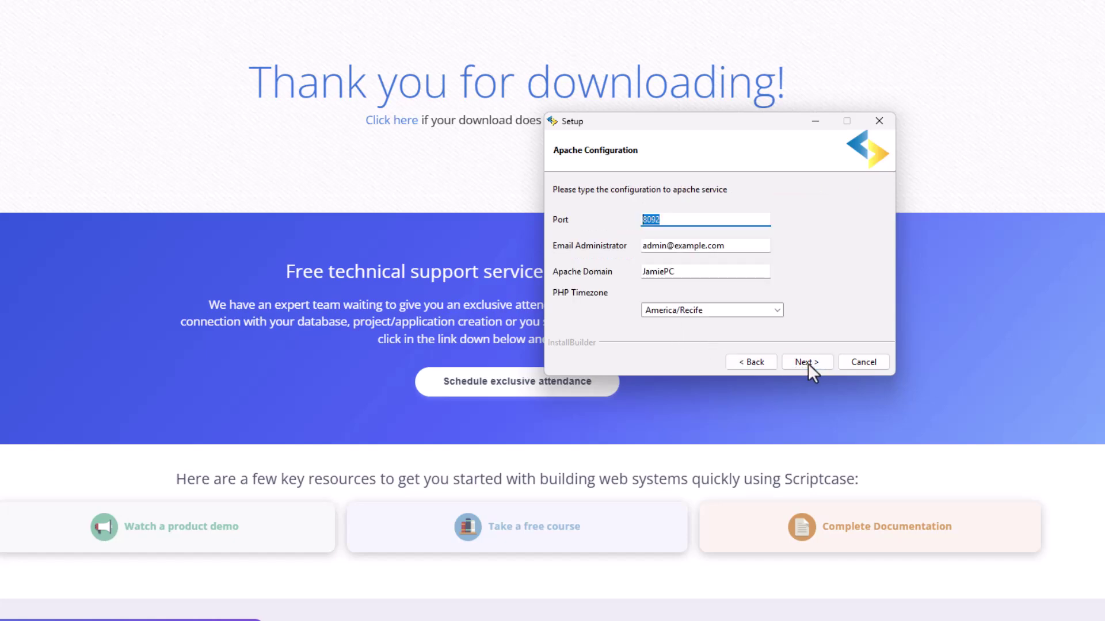
{"action": "left_click", "coordinate": [776, 310]}
{"action": "scroll", "coordinate": [742, 360], "scroll_direction": "down", "scroll_amount": 10}
{"action": "scroll", "coordinate": [745, 363], "scroll_direction": "down", "scroll_amount": 20}
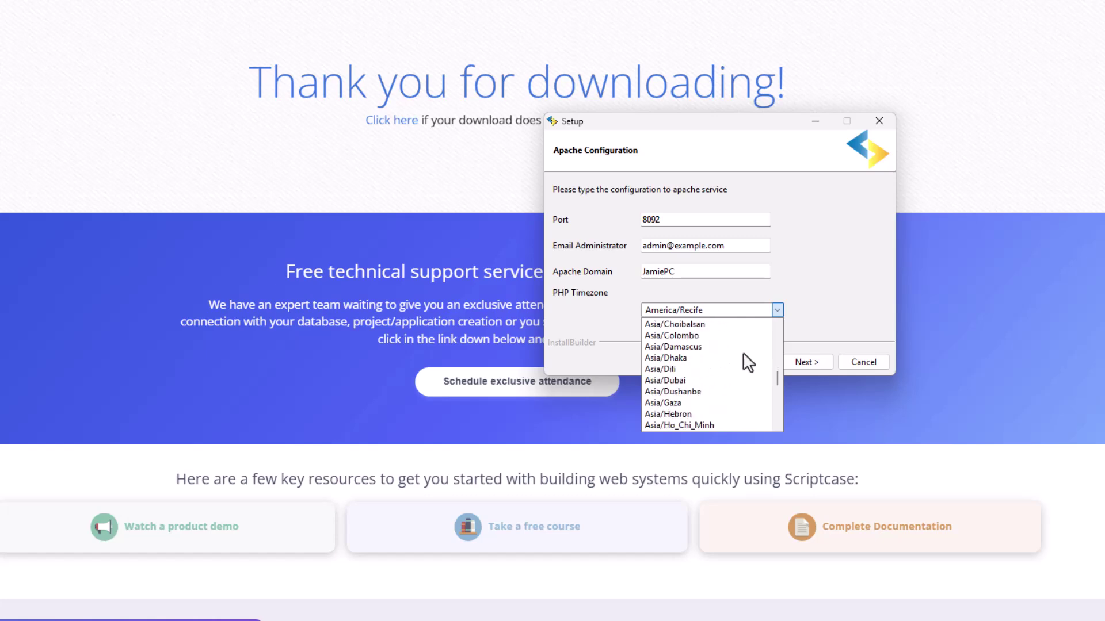
{"action": "scroll", "coordinate": [737, 356], "scroll_direction": "down", "scroll_amount": 4}
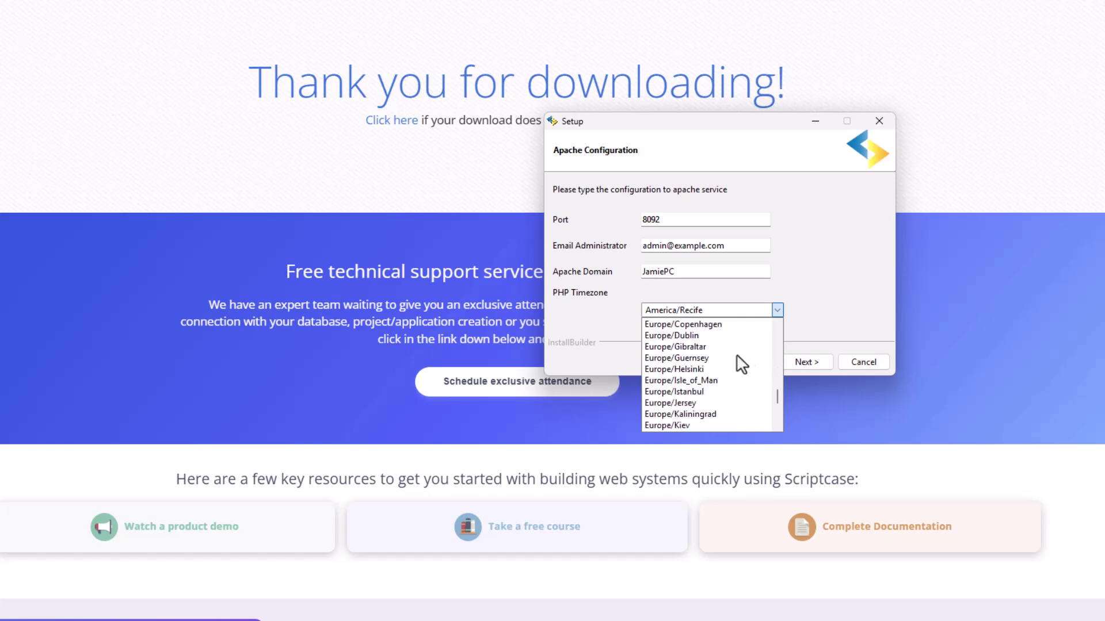
{"action": "left_click", "coordinate": [709, 392]}
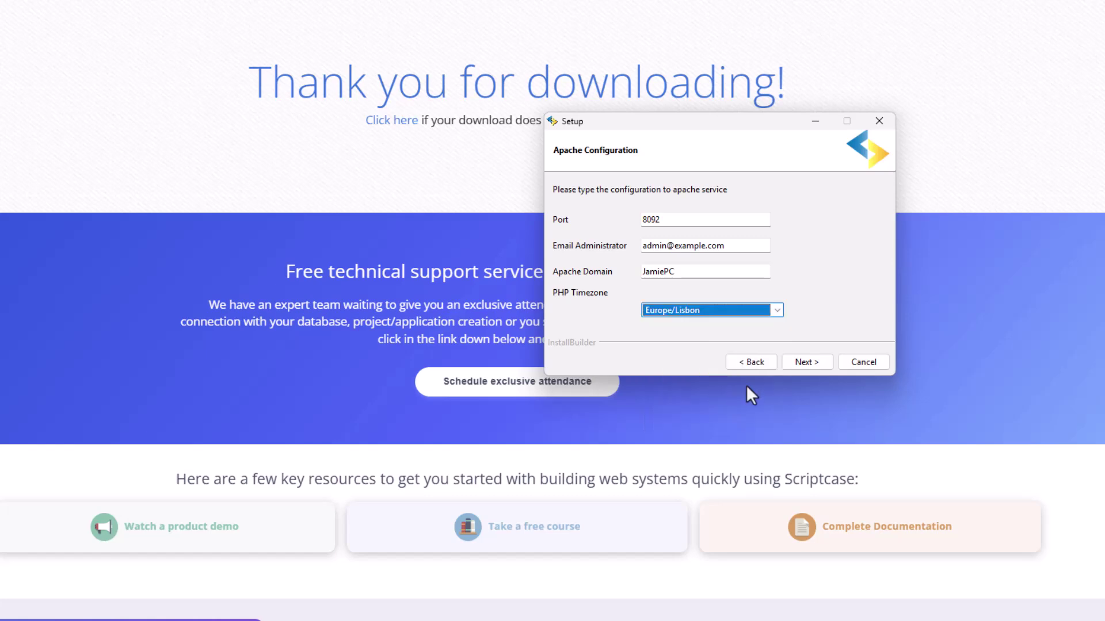
Change the Apache port from the taken 8092 to 8093 and continue to Ready to Install.
{"action": "left_click", "coordinate": [812, 362]}
{"action": "left_click", "coordinate": [762, 289]}
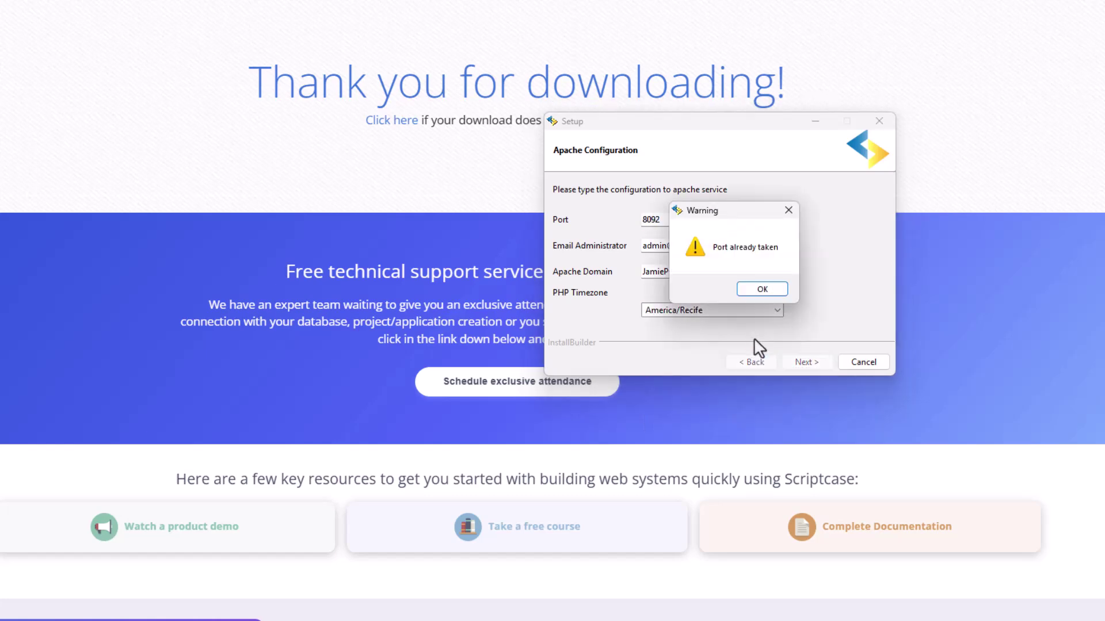
{"action": "left_click", "coordinate": [759, 291]}
{"action": "left_click", "coordinate": [689, 223]}
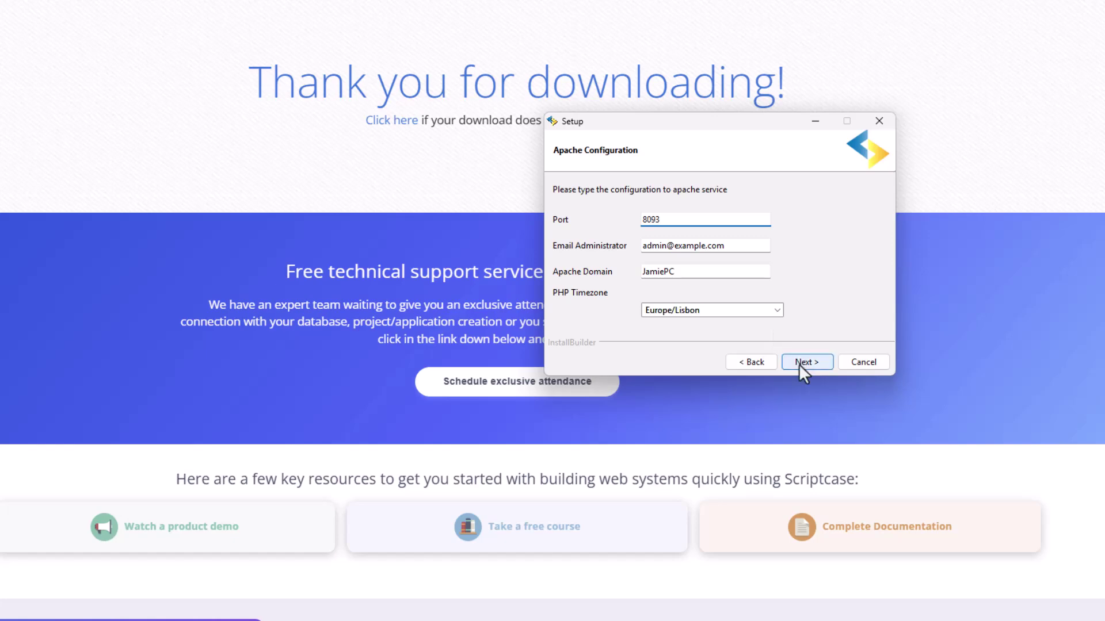
{"action": "left_click", "coordinate": [799, 364]}
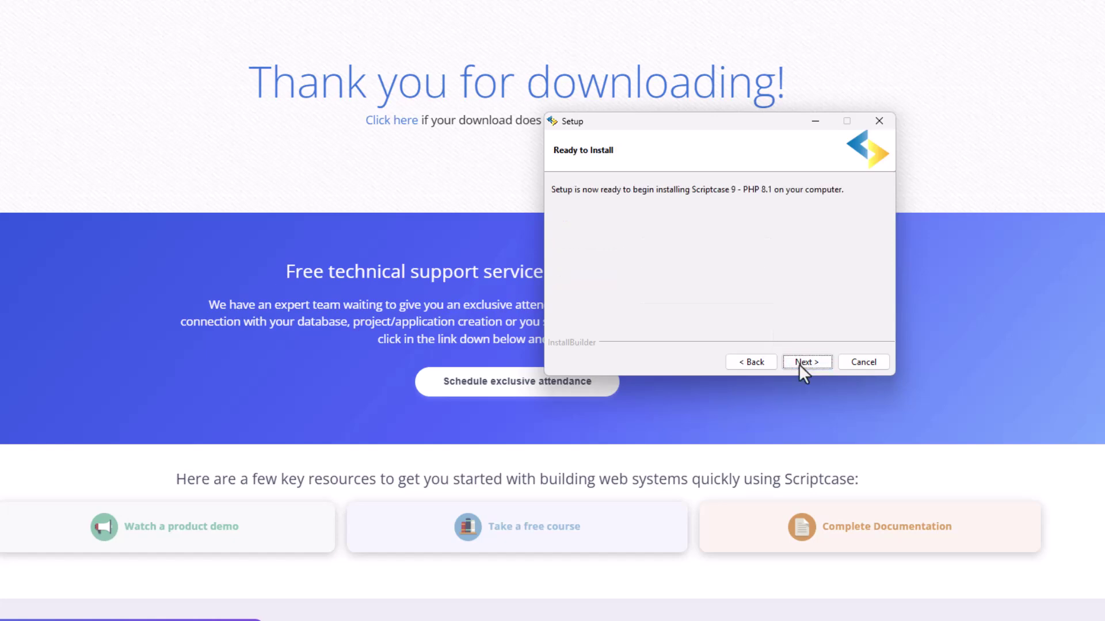
Install Scriptcase 9, uncheck Open README, and finish setup to reach the login page.
{"action": "left_click", "coordinate": [798, 364]}
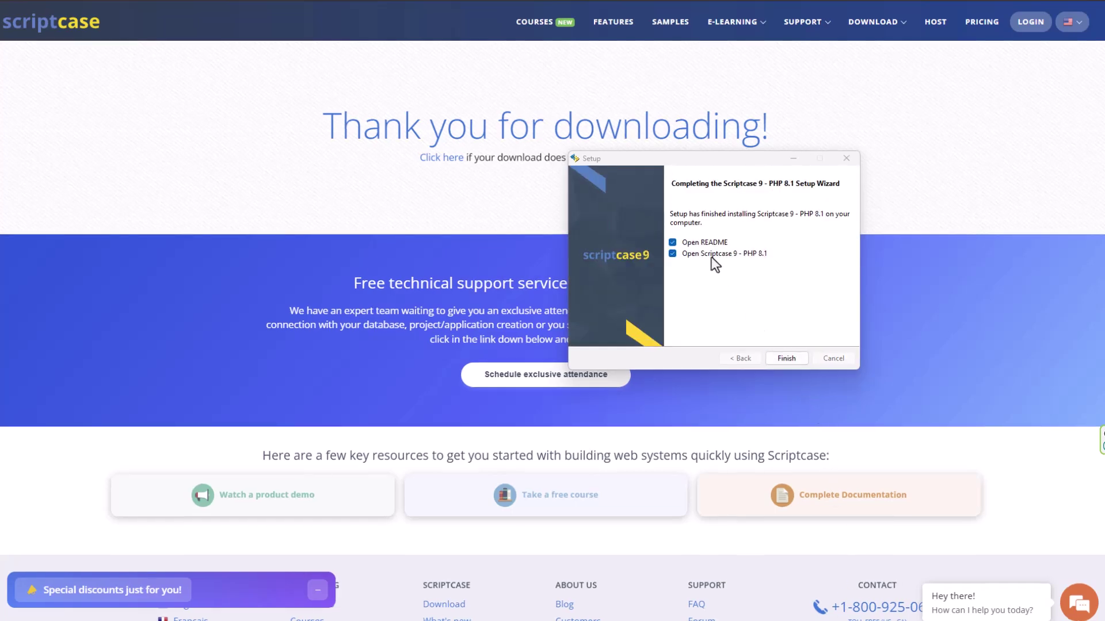
{"action": "left_click", "coordinate": [681, 242]}
{"action": "left_click", "coordinate": [794, 356]}
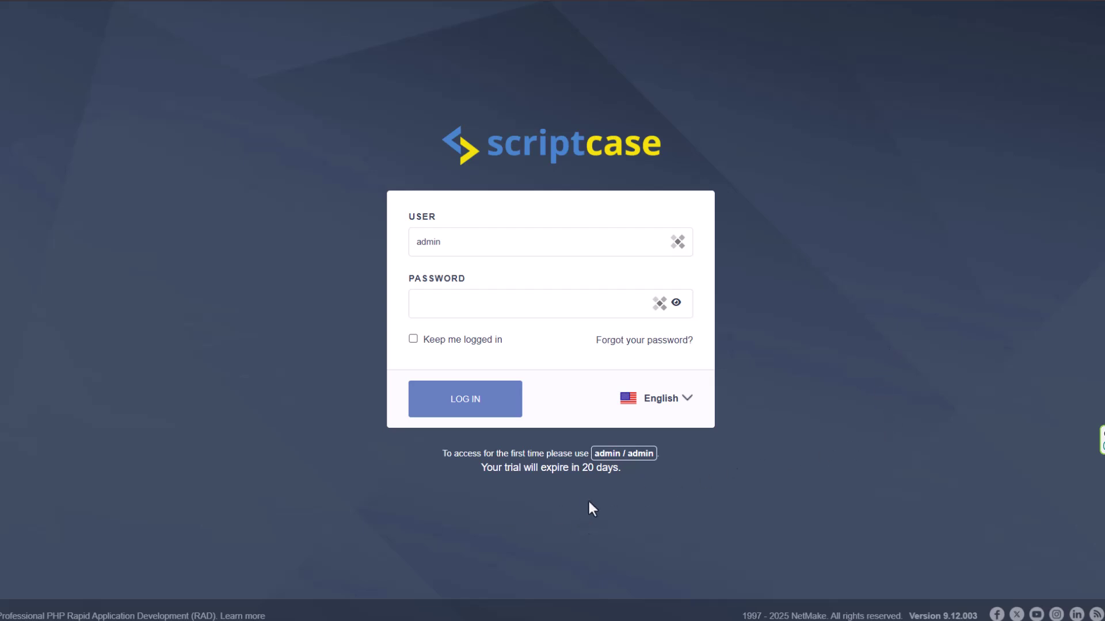
Enter the default first-time administrator password and sign in.
{"action": "left_click", "coordinate": [476, 303]}
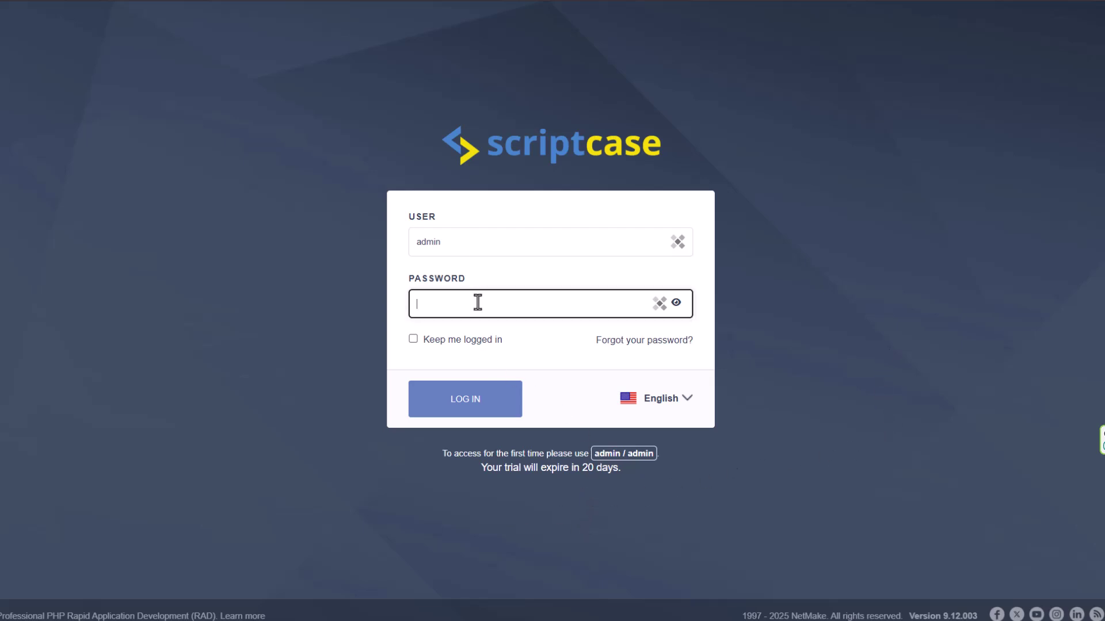
{"action": "type", "text": "admin"}
{"action": "left_click_drag", "start_coordinate": [661, 454], "coordinate": [442, 453]}
{"action": "left_click", "coordinate": [422, 520]}
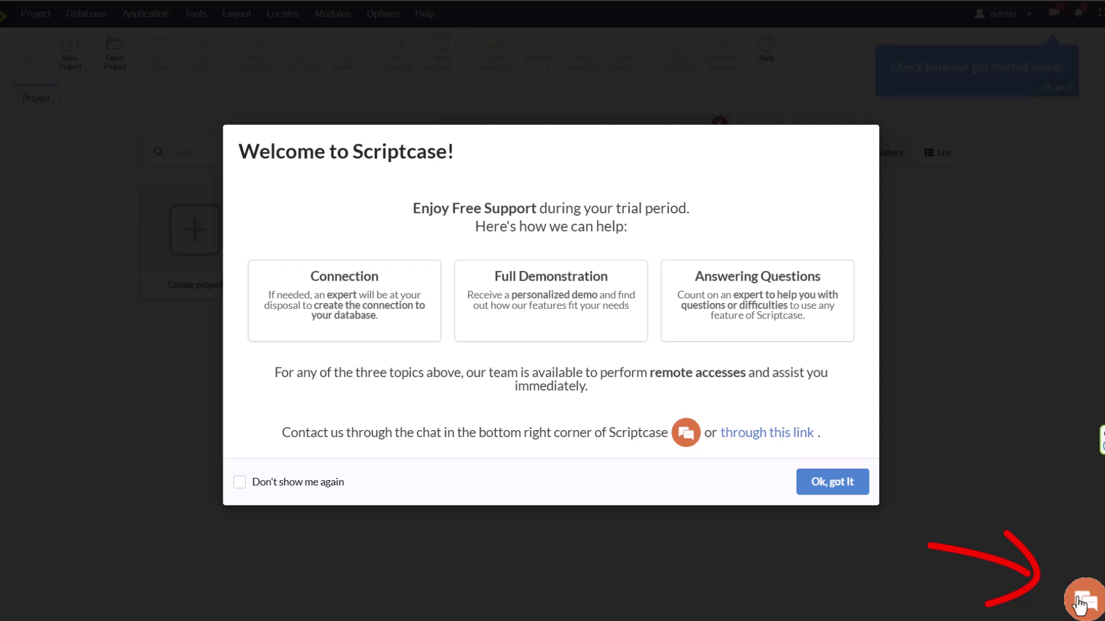
Close the welcome dialog and view the changelog from the Outdated Version notice.
{"action": "left_click_drag", "start_coordinate": [290, 433], "coordinate": [561, 451]}
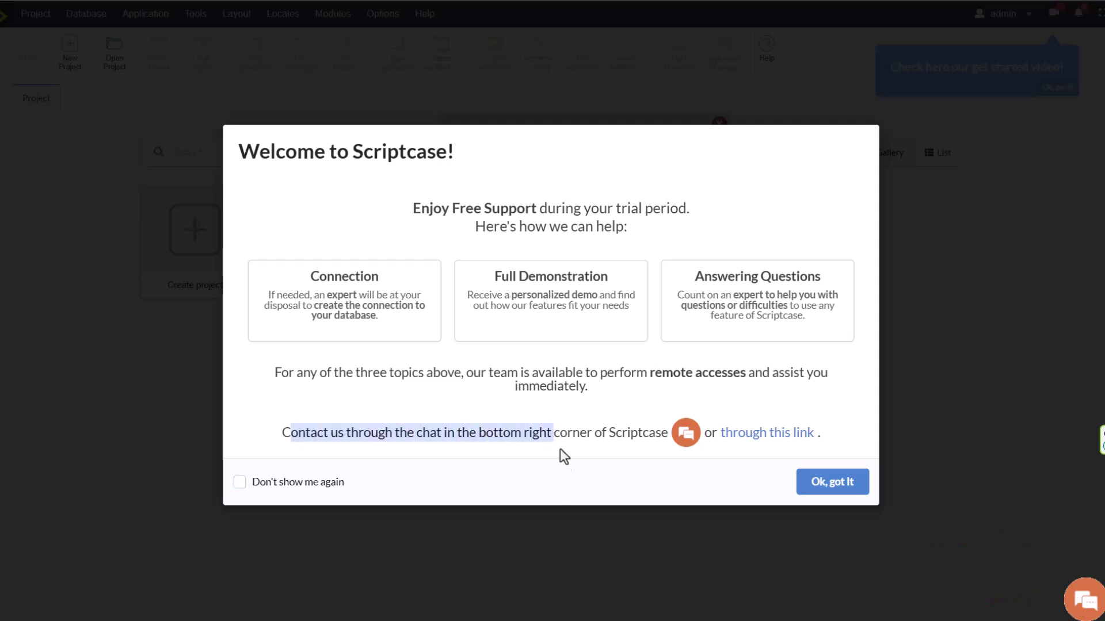
{"action": "left_click", "coordinate": [625, 493]}
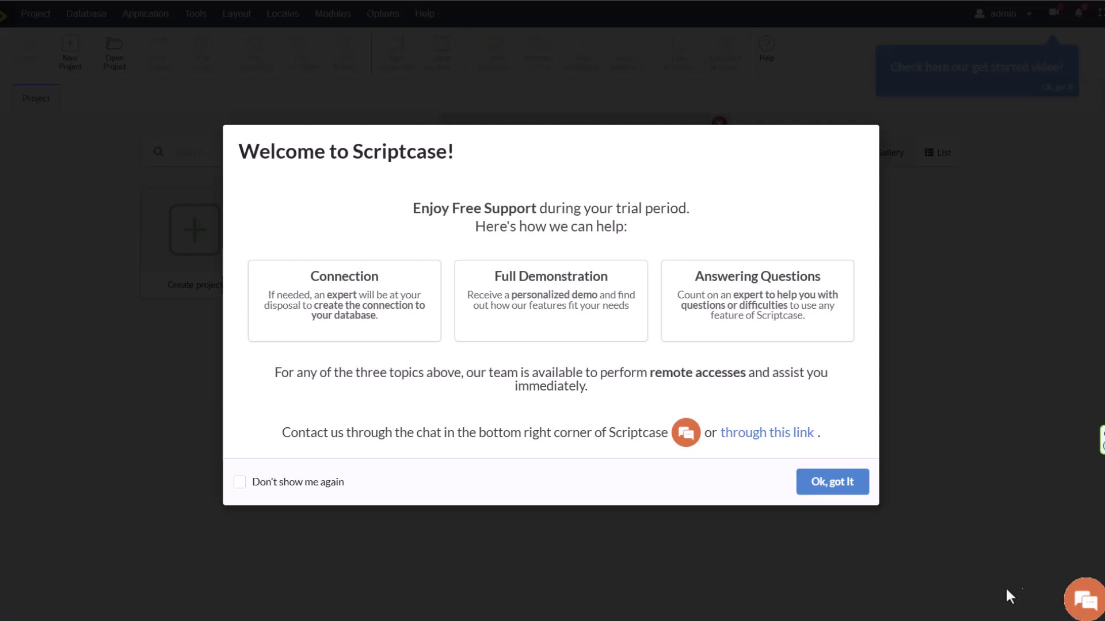
{"action": "left_click", "coordinate": [833, 485]}
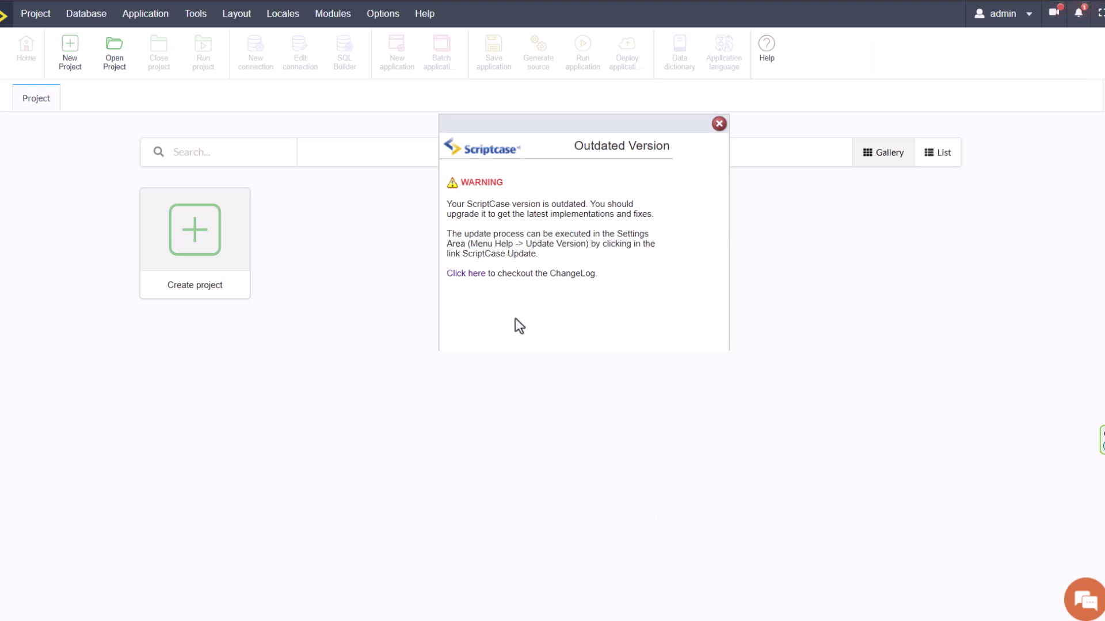
{"action": "left_click", "coordinate": [468, 276]}
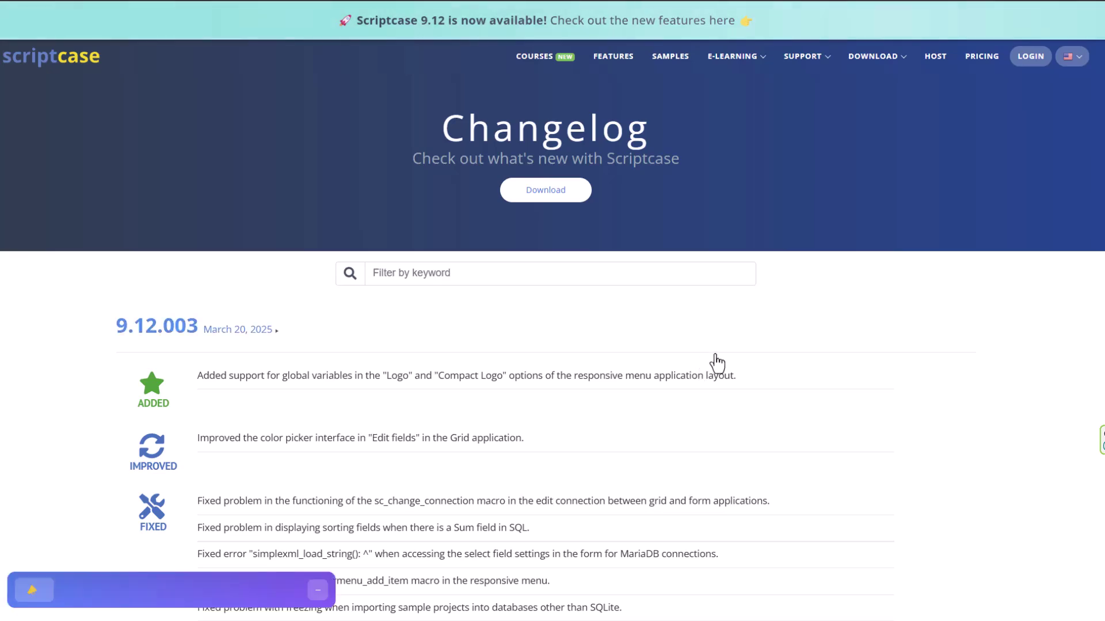
{"action": "scroll", "coordinate": [716, 363], "scroll_direction": "down", "scroll_amount": 5}
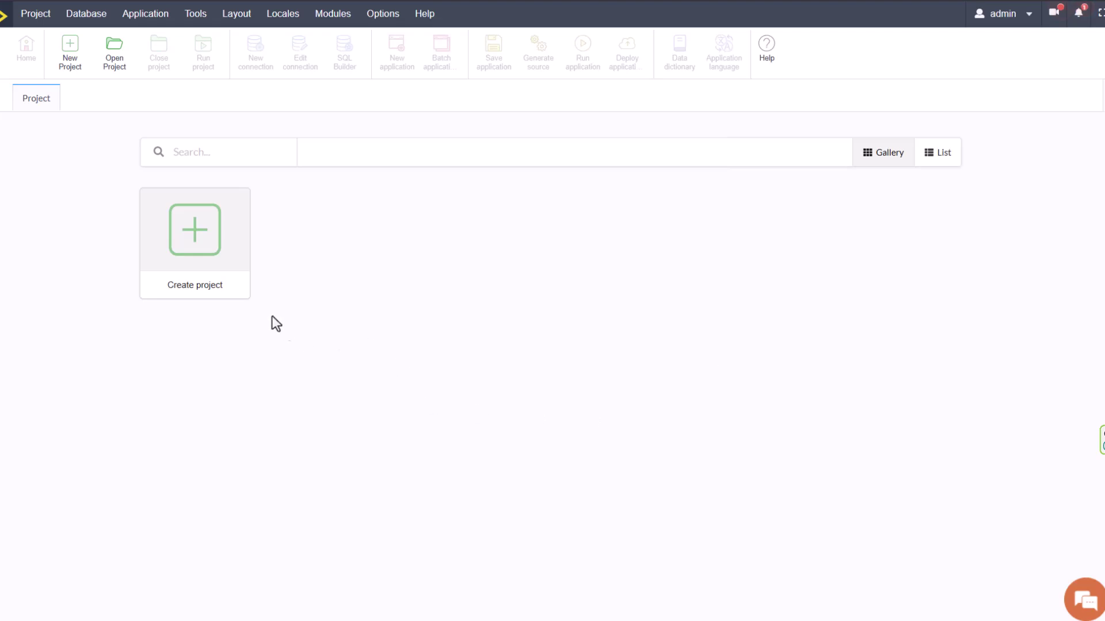
Start a new project, browse the system templates, then choose Create Blank Project.
{"action": "left_click", "coordinate": [195, 240]}
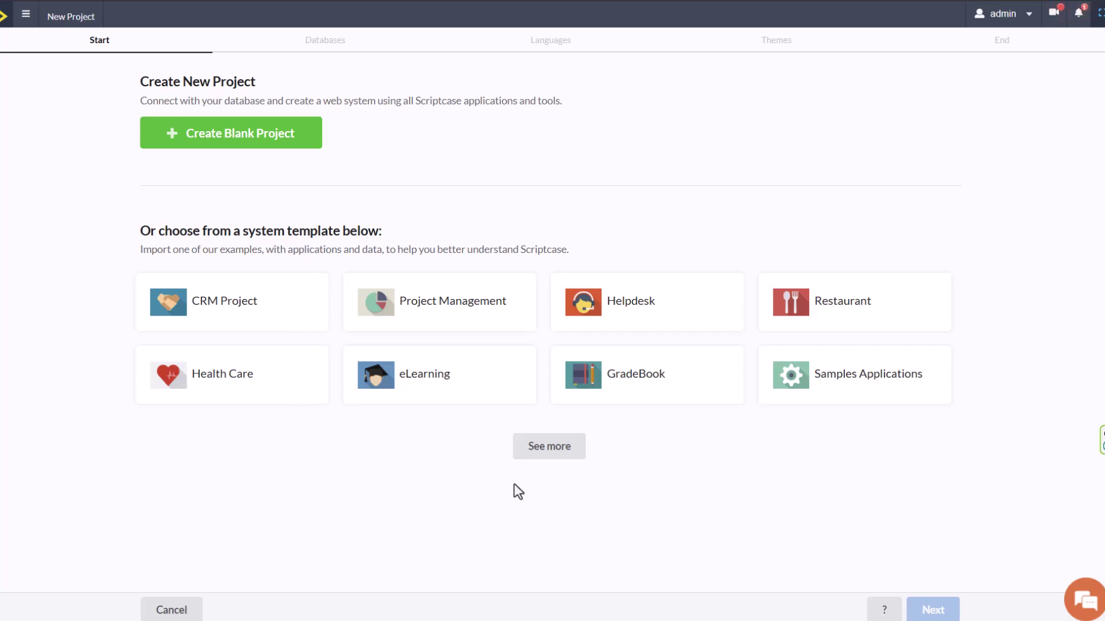
{"action": "left_click", "coordinate": [538, 455]}
{"action": "scroll", "coordinate": [748, 541], "scroll_direction": "down", "scroll_amount": 2}
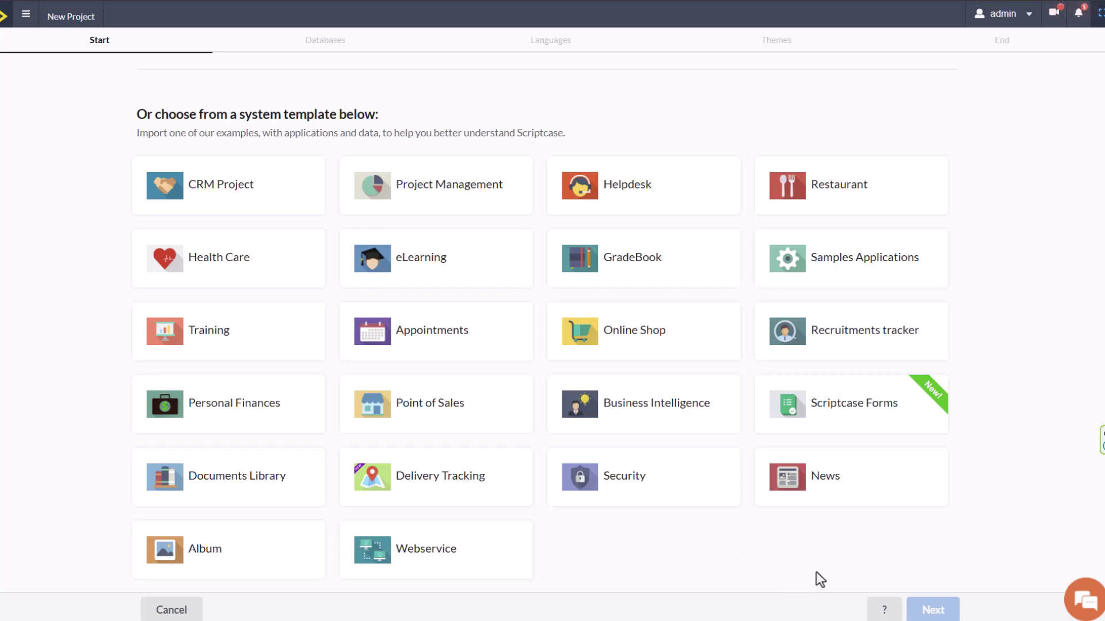
{"action": "scroll", "coordinate": [978, 547], "scroll_direction": "down", "scroll_amount": 1}
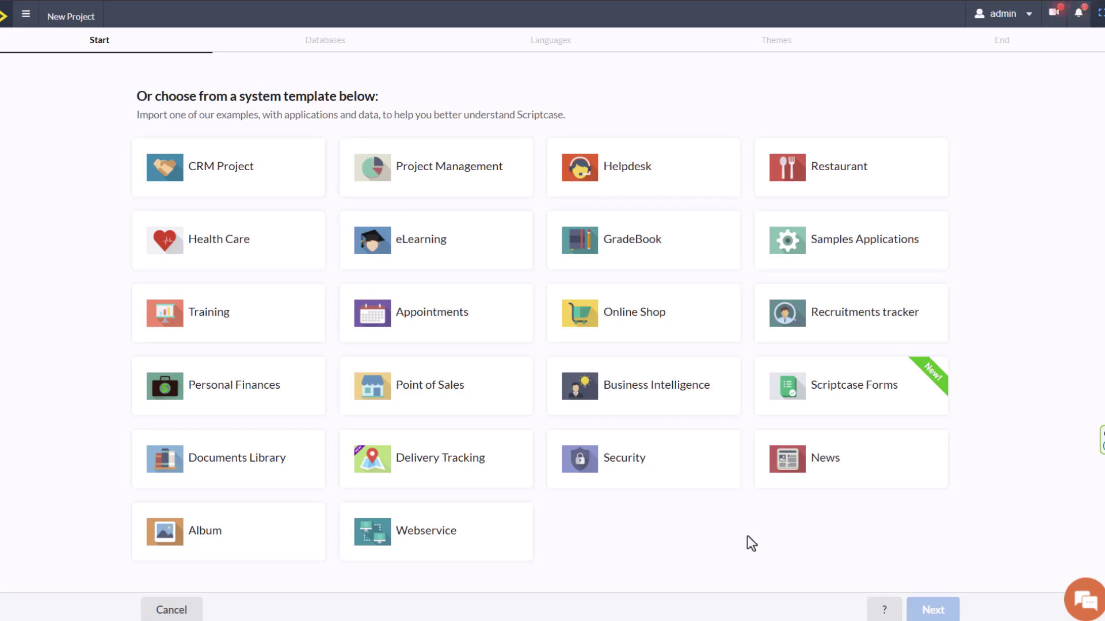
{"action": "scroll", "coordinate": [747, 537], "scroll_direction": "up", "scroll_amount": 3}
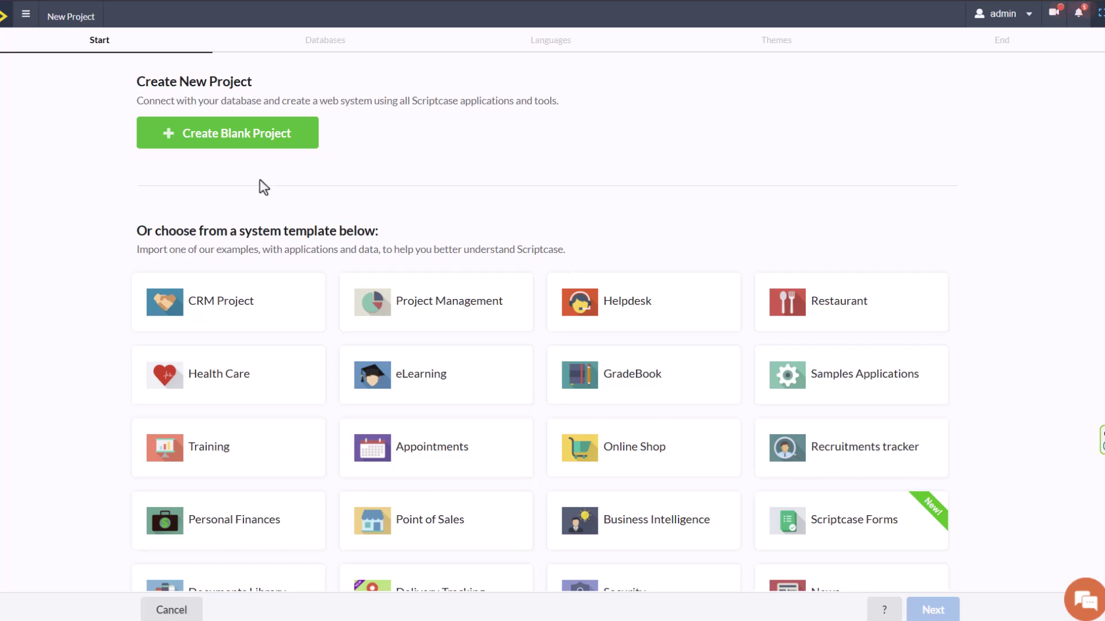
{"action": "left_click", "coordinate": [195, 136]}
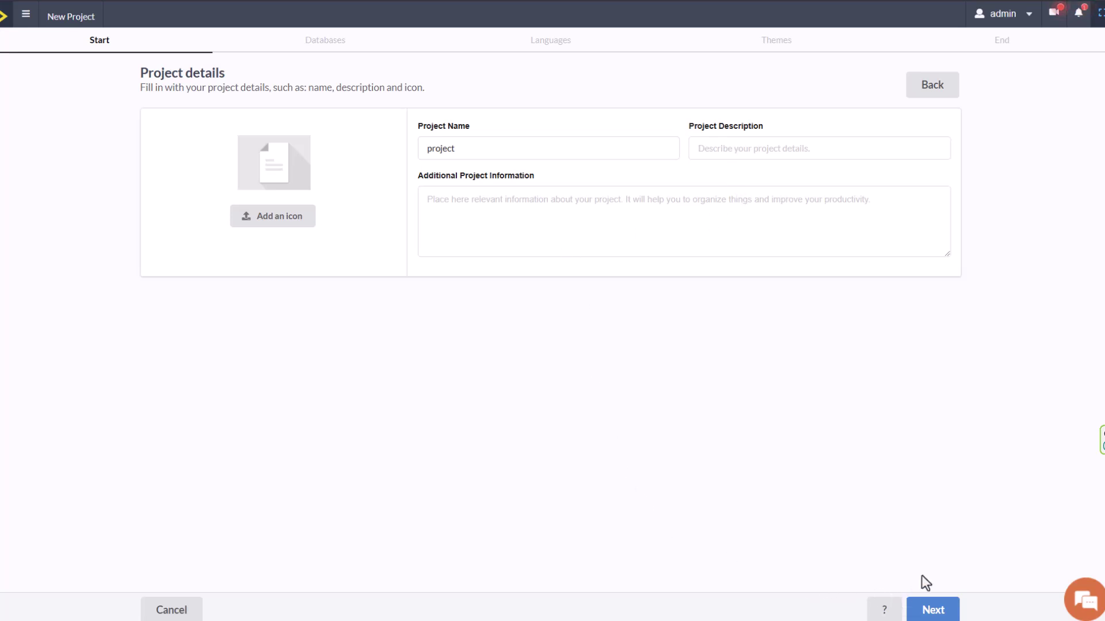
Keep the project name 'project' and advance to the Databases step.
{"action": "left_click", "coordinate": [936, 608]}
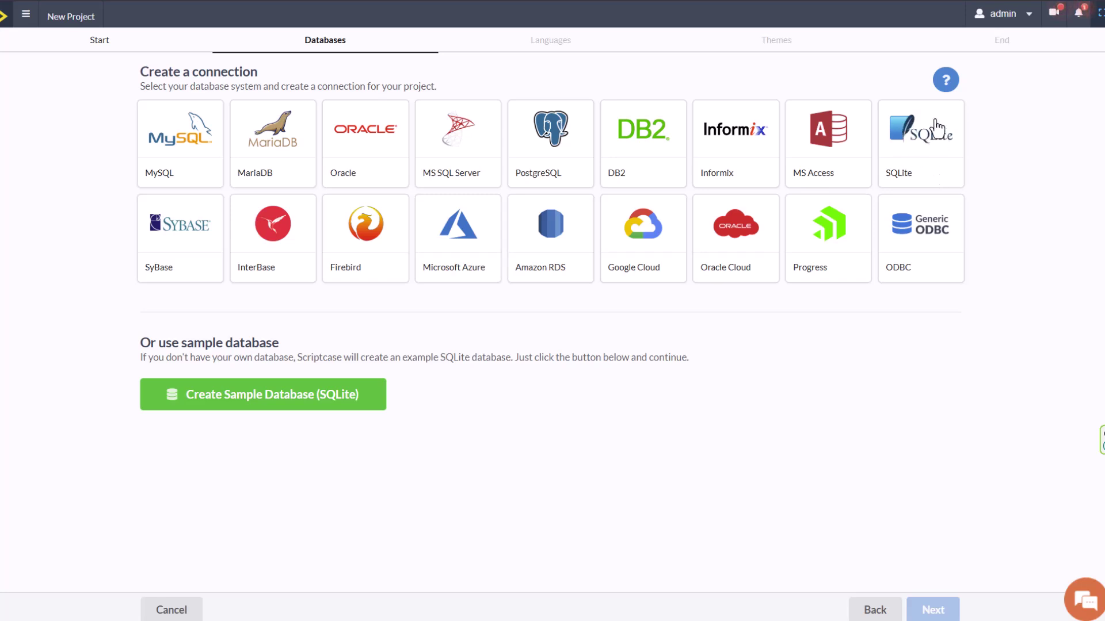
Choose Create Sample Database (SQLite) for the new project.
{"action": "left_click", "coordinate": [268, 399]}
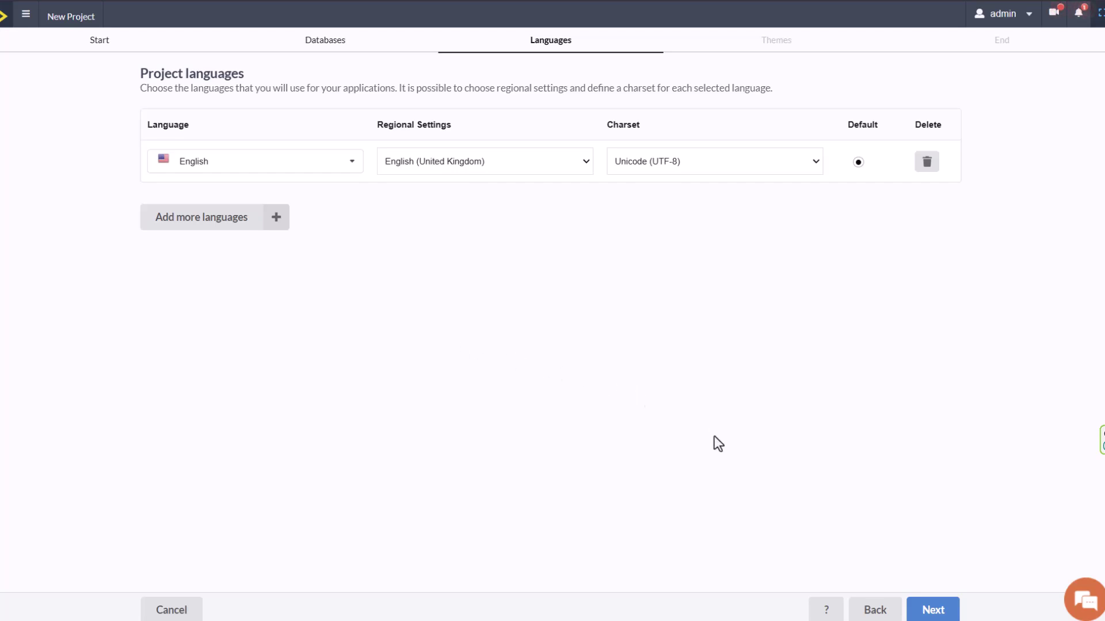
Add Arabic with Arabic (Saudi Arabia) regional settings as an extra language and continue.
{"action": "left_click", "coordinate": [273, 223]}
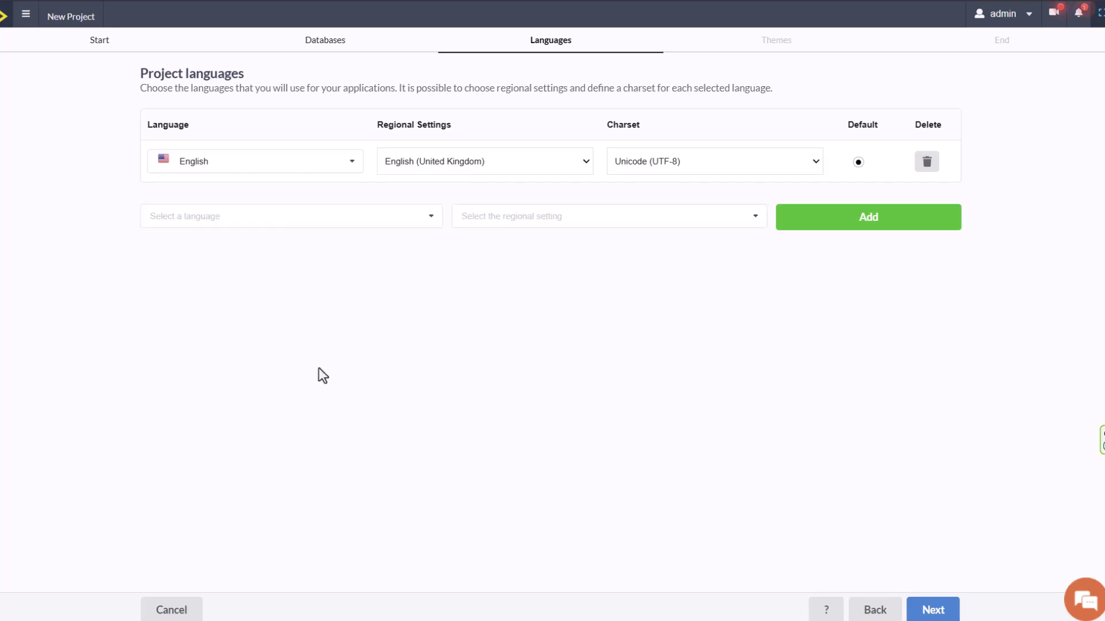
{"action": "left_click", "coordinate": [365, 224]}
{"action": "key", "text": "Return"}
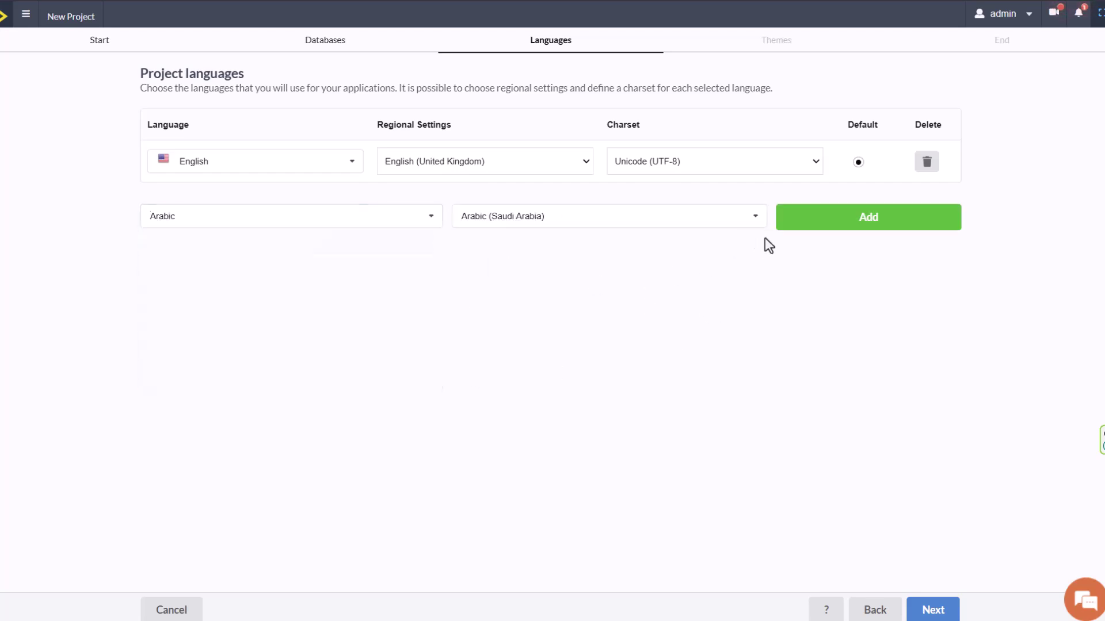
{"action": "left_click", "coordinate": [721, 214]}
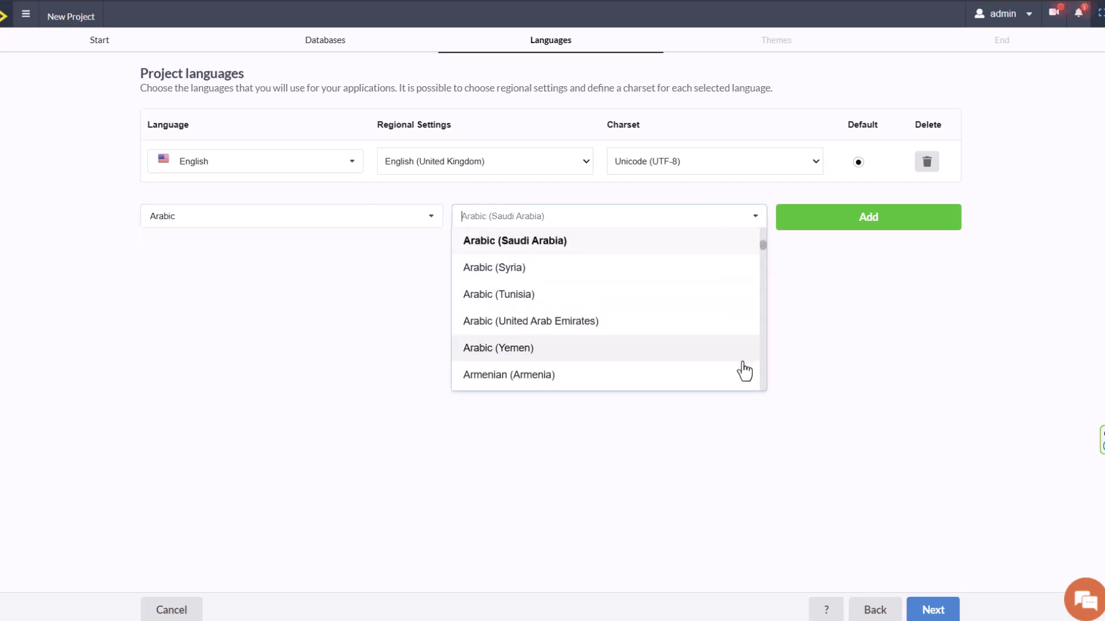
{"action": "left_click", "coordinate": [970, 495]}
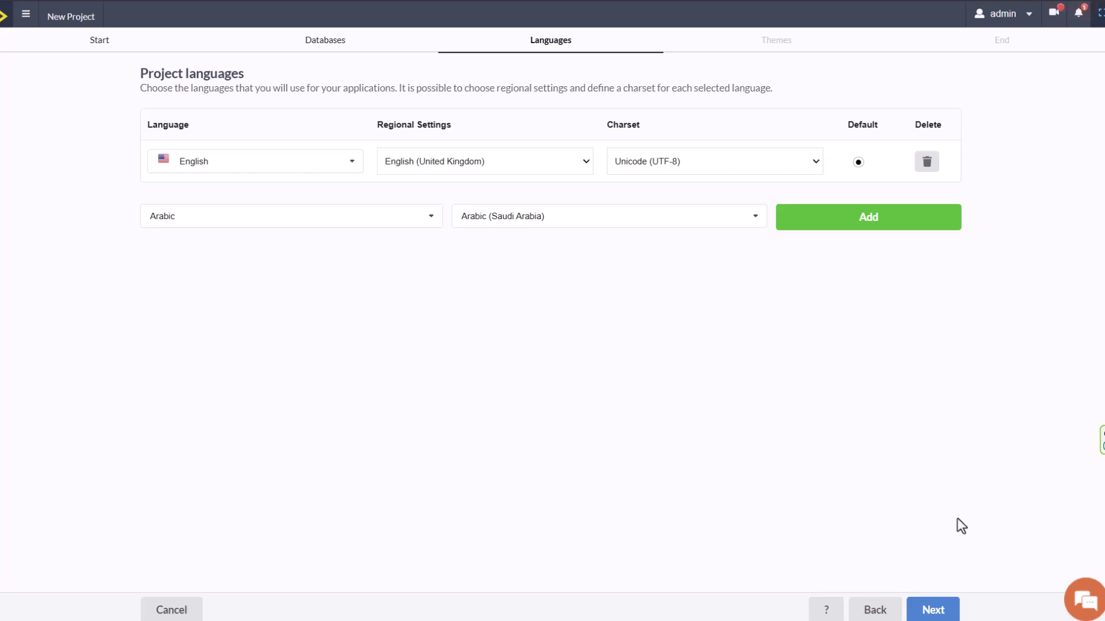
{"action": "left_click", "coordinate": [932, 609]}
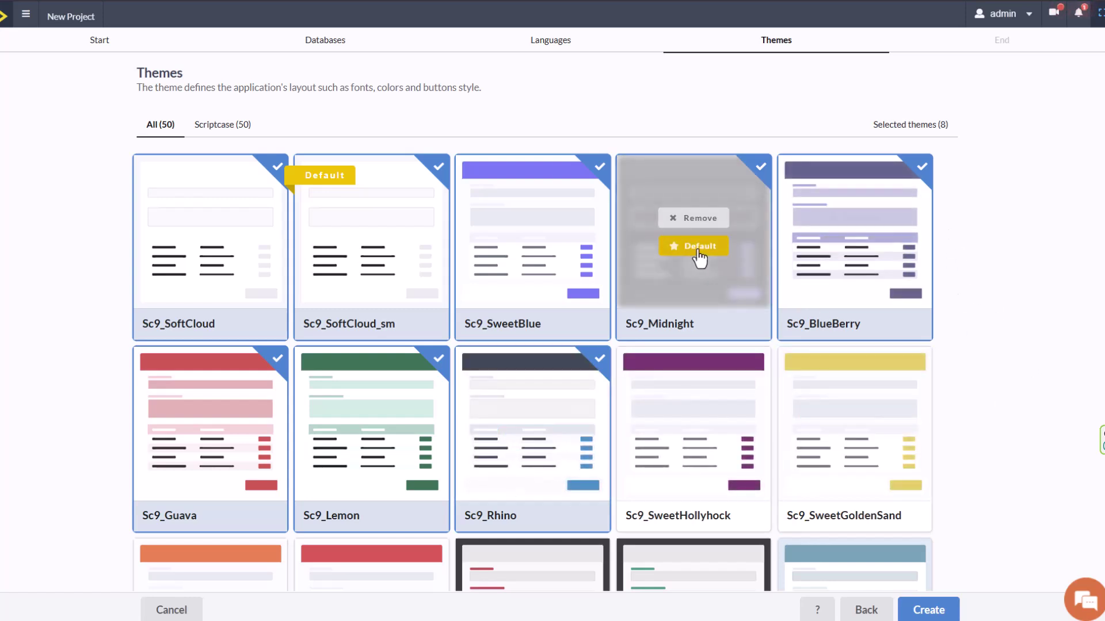
Remove the Midnight, BlueBerry, Rhino, Lemon and Guava themes, then create the project.
{"action": "left_click", "coordinate": [694, 218]}
{"action": "left_click", "coordinate": [856, 218]}
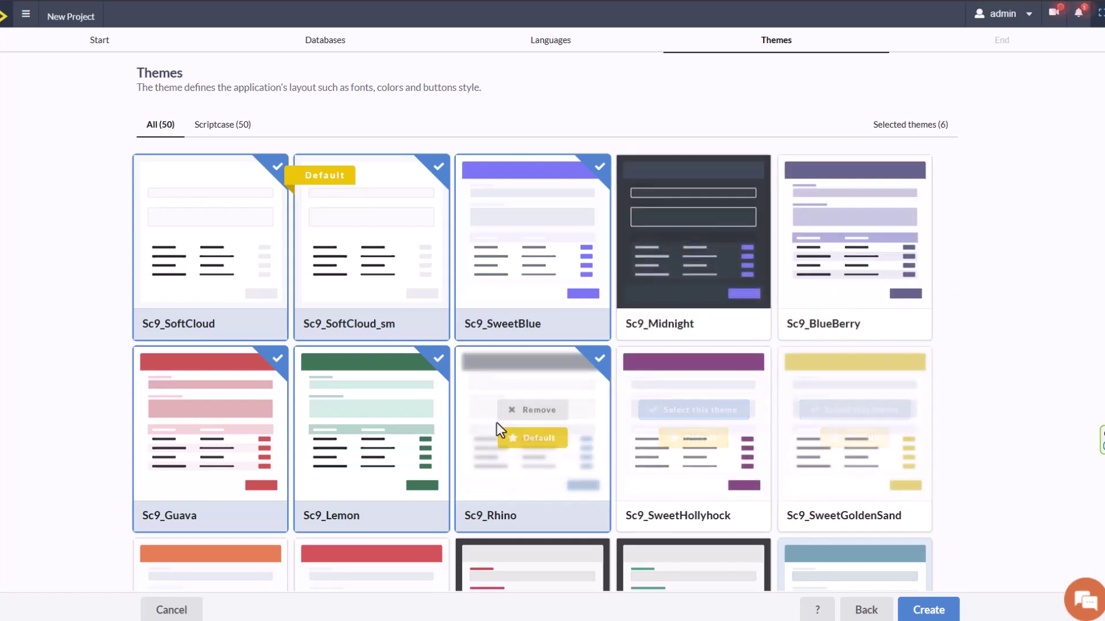
{"action": "left_click", "coordinate": [509, 410]}
{"action": "left_click", "coordinate": [348, 411]}
{"action": "left_click", "coordinate": [214, 410]}
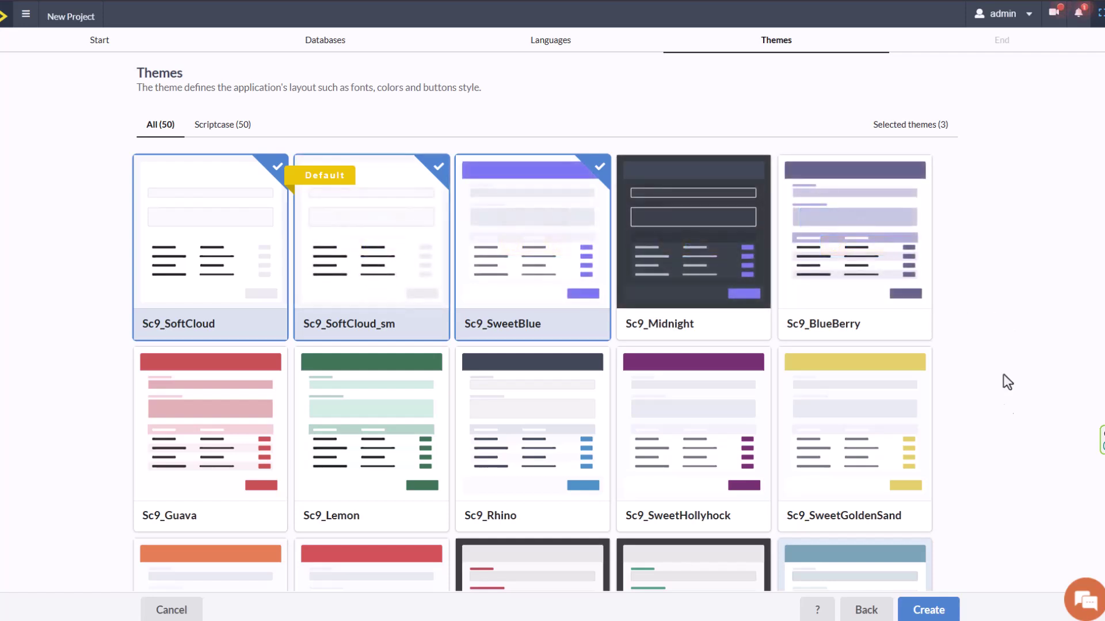
{"action": "left_click", "coordinate": [928, 613]}
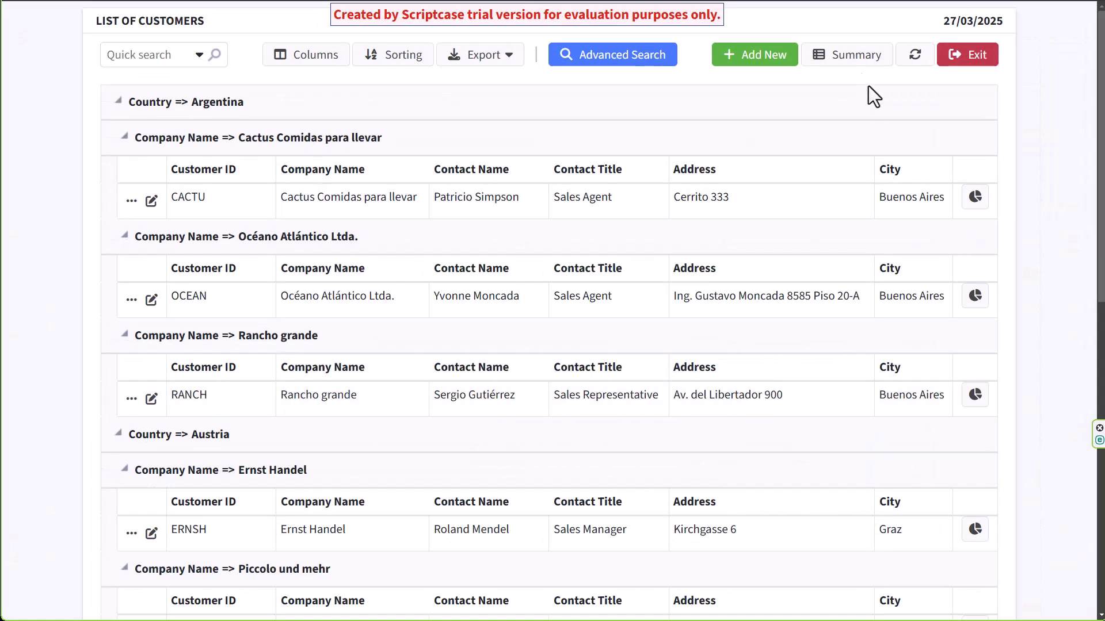
Open the Filter Builder and add a new condition group with a City condition.
{"action": "left_click", "coordinate": [850, 61]}
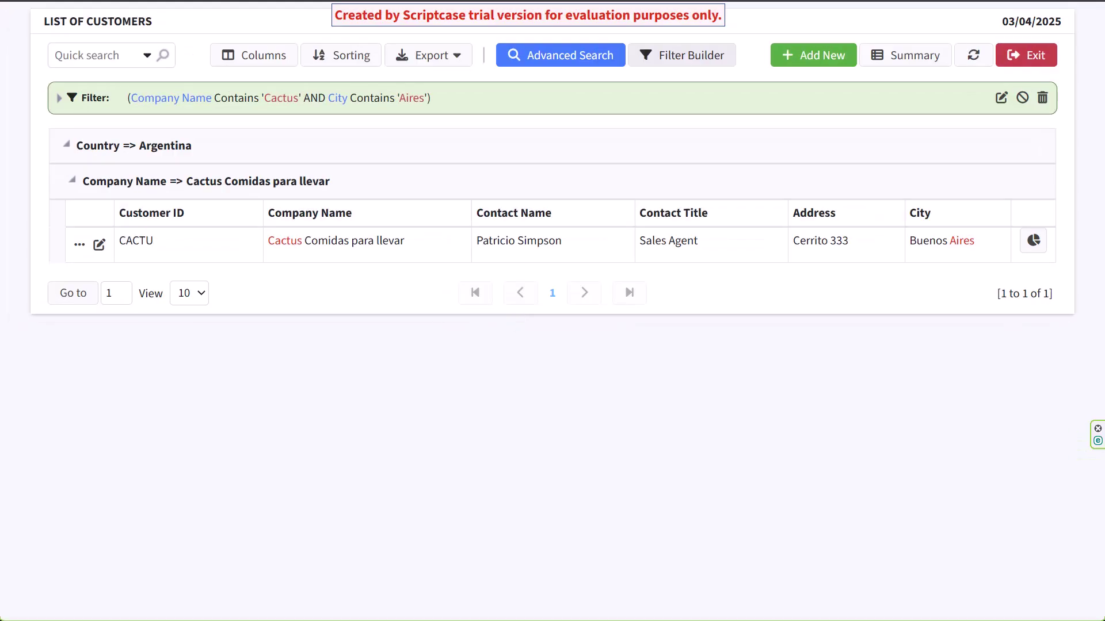
{"action": "left_click", "coordinate": [686, 64]}
{"action": "left_click", "coordinate": [209, 138]}
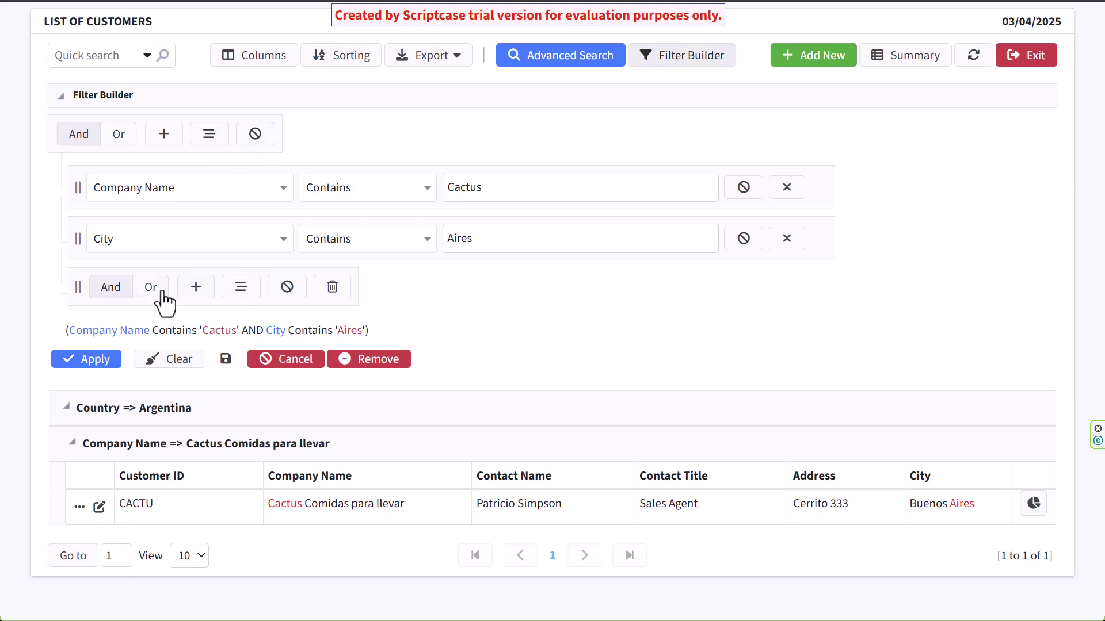
{"action": "left_click", "coordinate": [195, 286]}
{"action": "left_click", "coordinate": [190, 335]}
{"action": "left_click", "coordinate": [190, 447]}
Switch the condition to Contact Name, then disable and discard the filter.
{"action": "left_click", "coordinate": [202, 335]}
{"action": "left_click", "coordinate": [178, 423]}
{"action": "left_click", "coordinate": [540, 338]}
{"action": "left_click", "coordinate": [251, 133]}
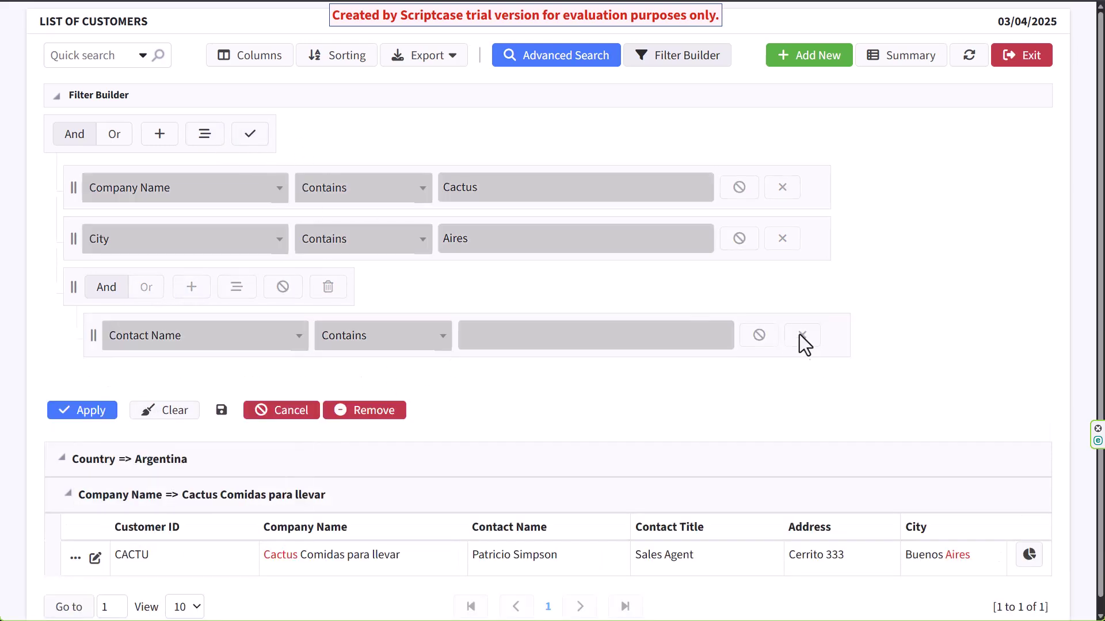
{"action": "left_click", "coordinate": [371, 412]}
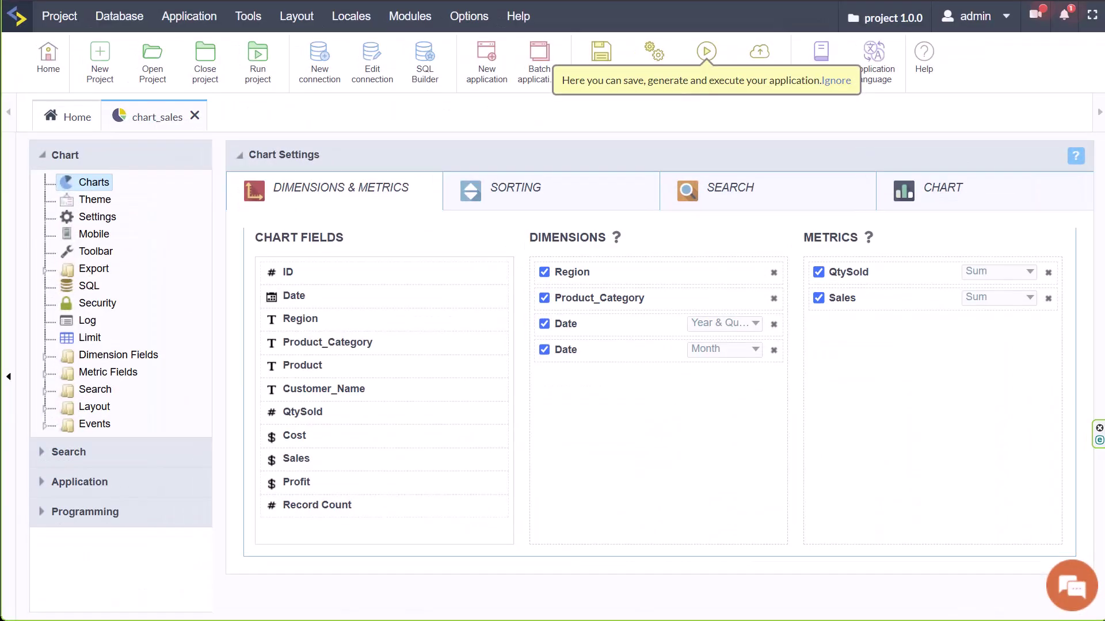
Set the chart_sales chart type to 3D Bar on the CHART tab.
{"action": "left_click", "coordinate": [921, 195]}
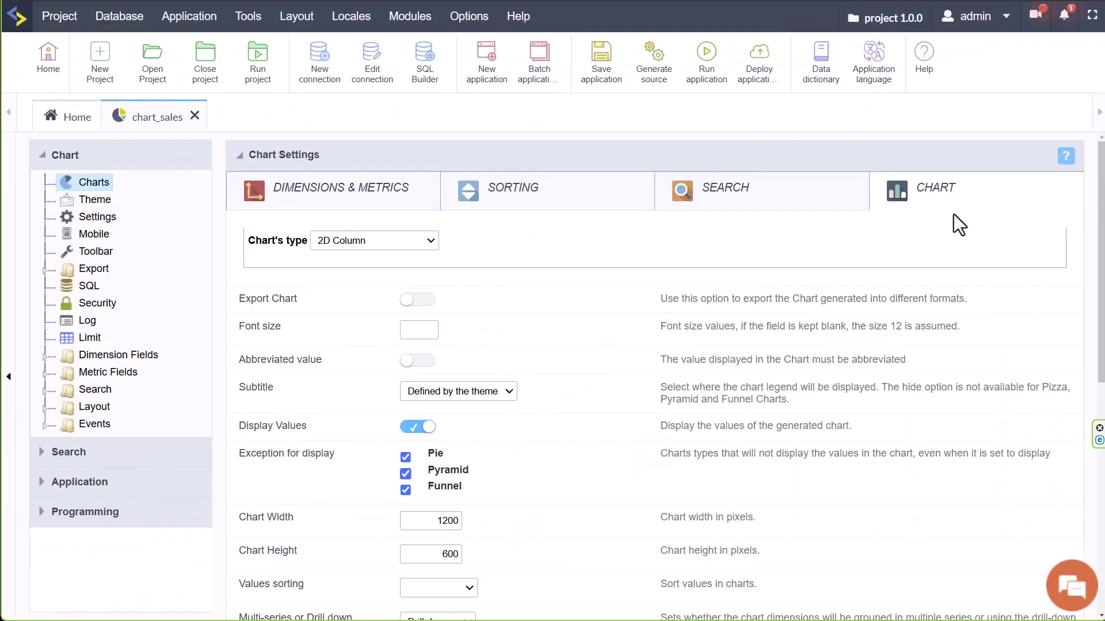
{"action": "left_click", "coordinate": [408, 240]}
{"action": "left_click", "coordinate": [398, 291]}
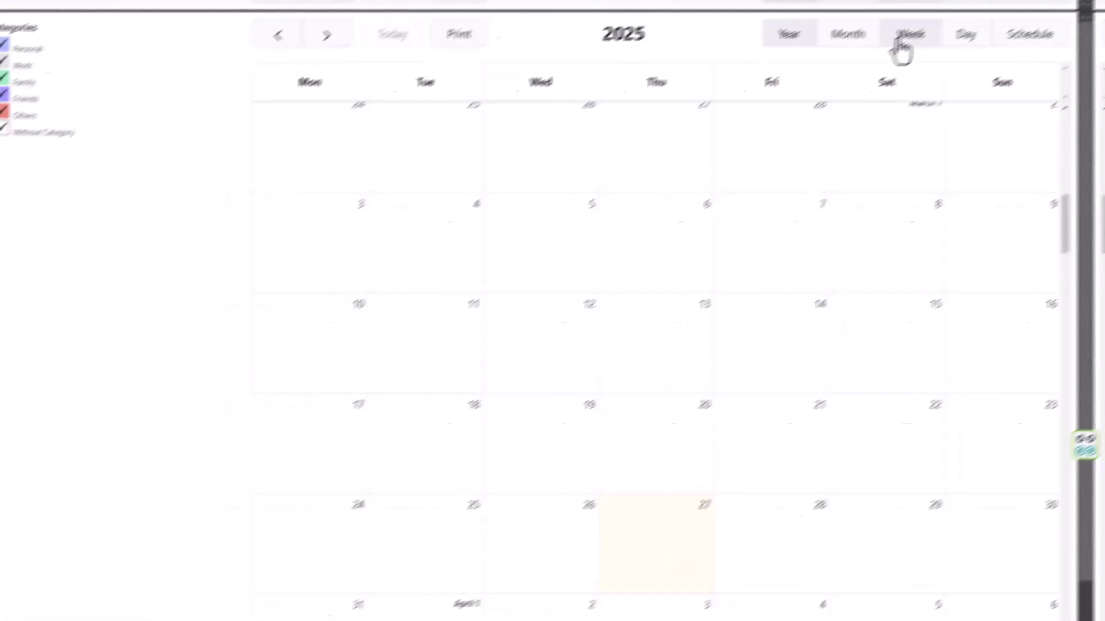
Try the week, day and schedule views, then enable the Grid and Stack calendar modes.
{"action": "left_click", "coordinate": [921, 28]}
{"action": "left_click", "coordinate": [998, 32]}
{"action": "left_click", "coordinate": [1048, 26]}
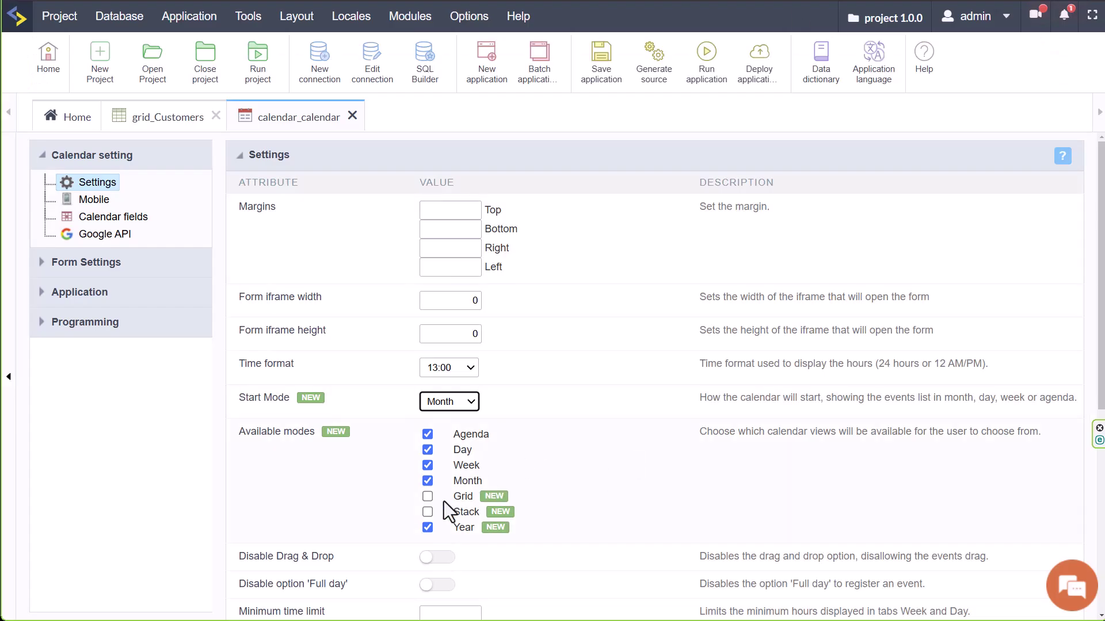
{"action": "left_click", "coordinate": [427, 496]}
{"action": "left_click", "coordinate": [426, 512]}
{"action": "scroll", "coordinate": [570, 496], "scroll_direction": "down", "scroll_amount": 6}
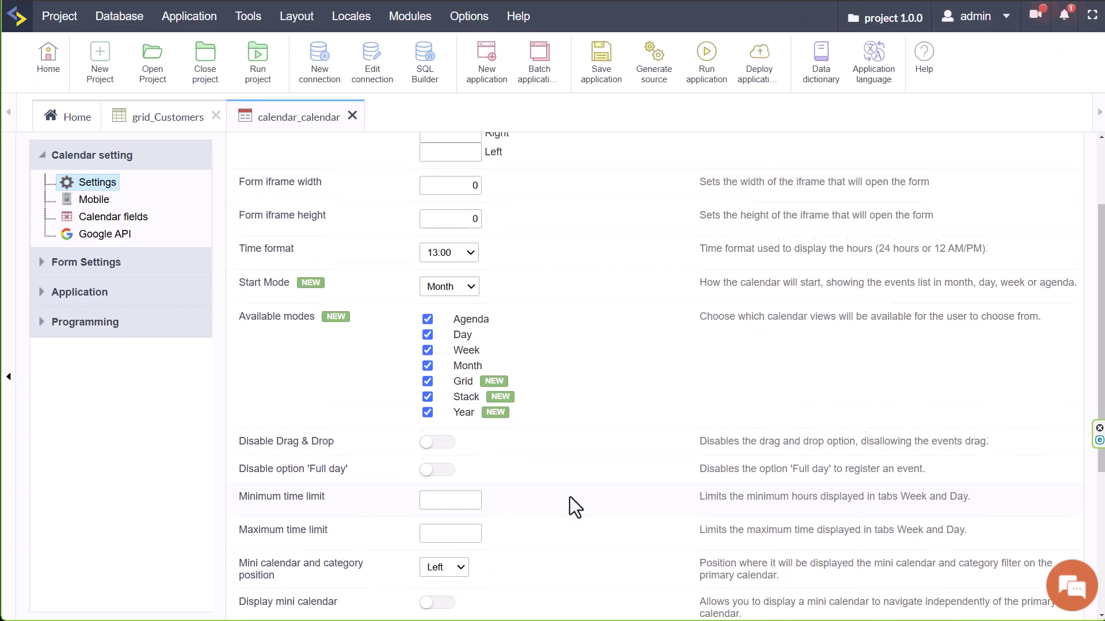
Run the calendar app and switch between the stacked and grid month views.
{"action": "left_click", "coordinate": [713, 62]}
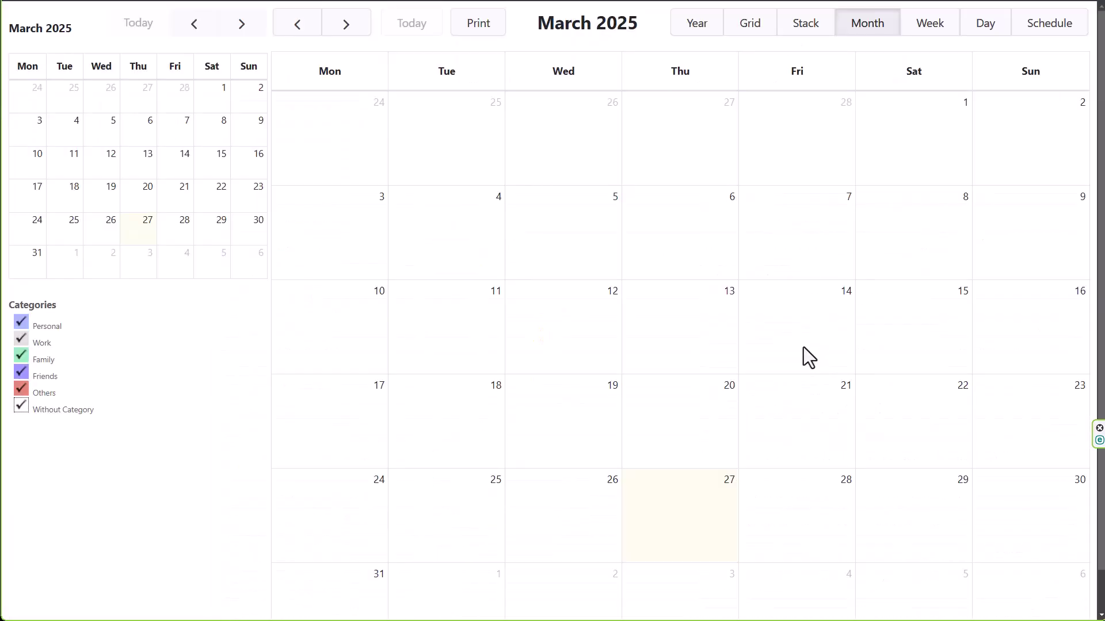
{"action": "left_click", "coordinate": [763, 30]}
{"action": "scroll", "coordinate": [713, 288], "scroll_direction": "down", "scroll_amount": 20}
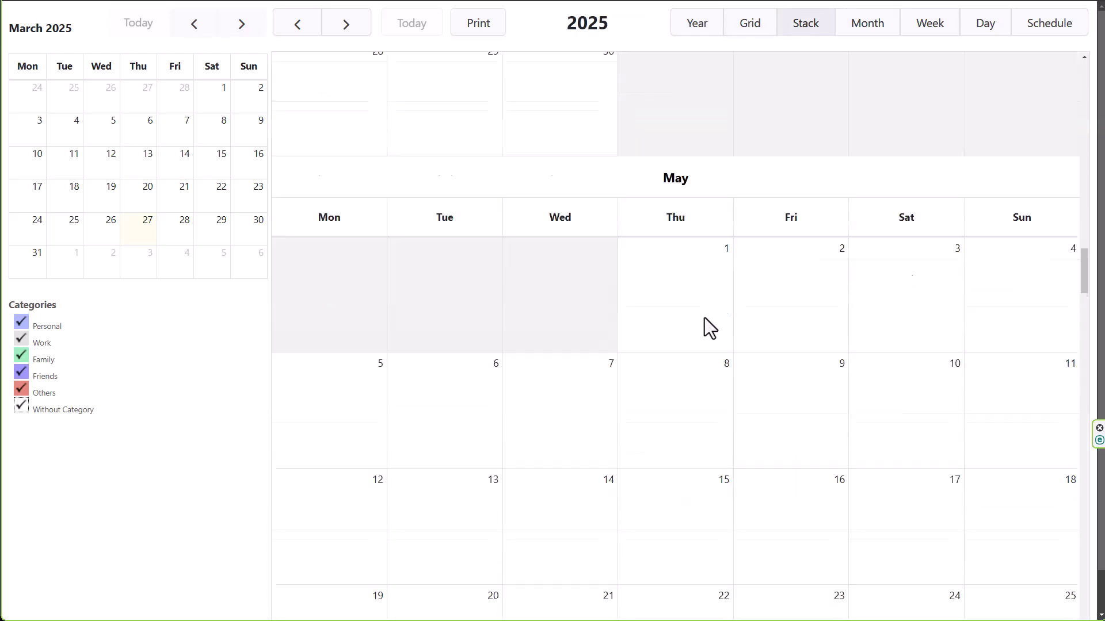
{"action": "left_click", "coordinate": [754, 27]}
{"action": "scroll", "coordinate": [746, 270], "scroll_direction": "down", "scroll_amount": 14}
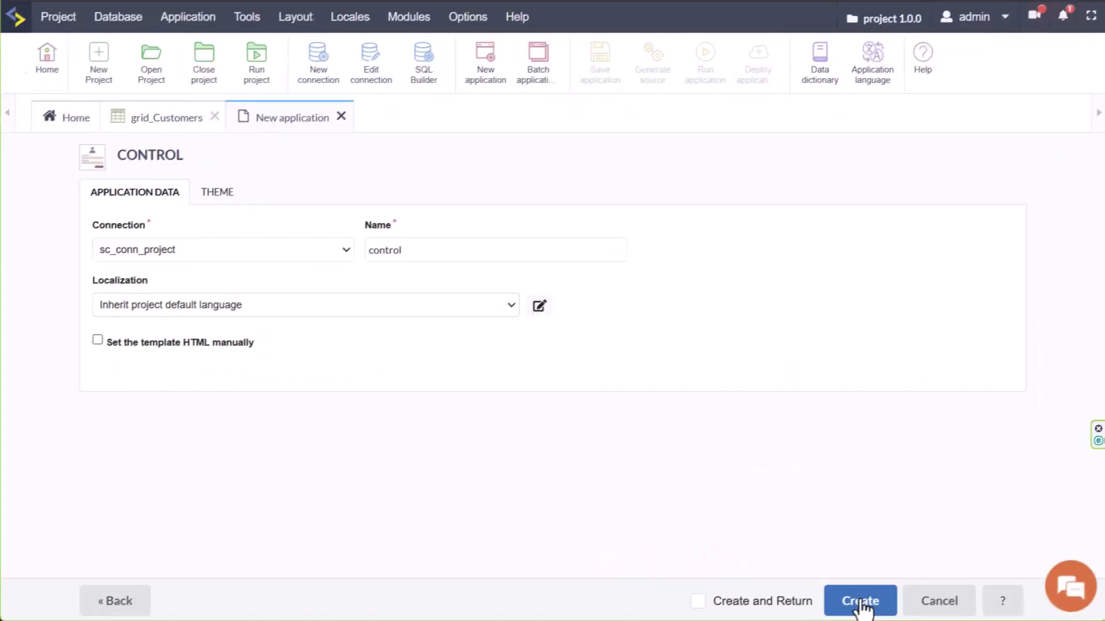
Create a Control application and add a Text field named my_field to it.
{"action": "left_click", "coordinate": [860, 604]}
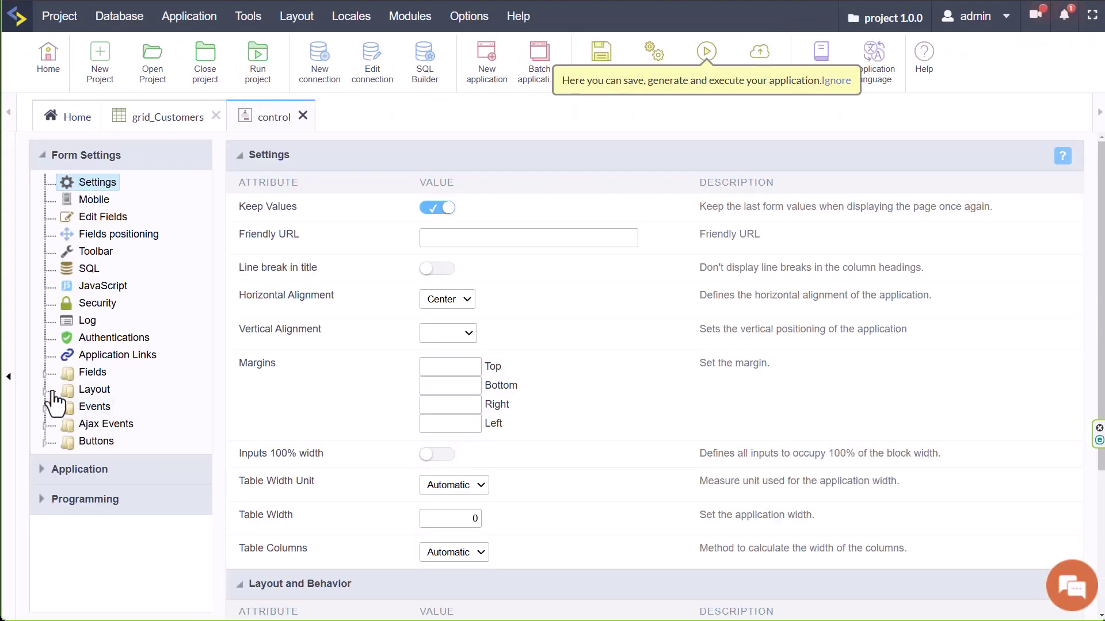
{"action": "left_click", "coordinate": [67, 372]}
{"action": "left_click", "coordinate": [122, 390]}
{"action": "left_click", "coordinate": [622, 328]}
{"action": "left_click", "coordinate": [625, 347]}
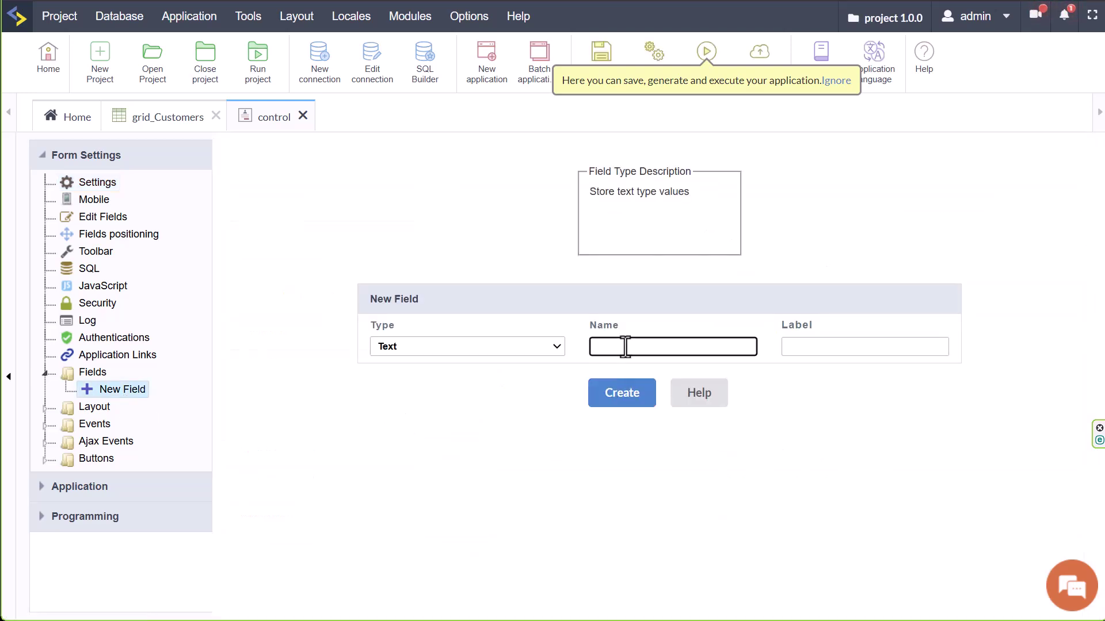
{"action": "left_click", "coordinate": [624, 392]}
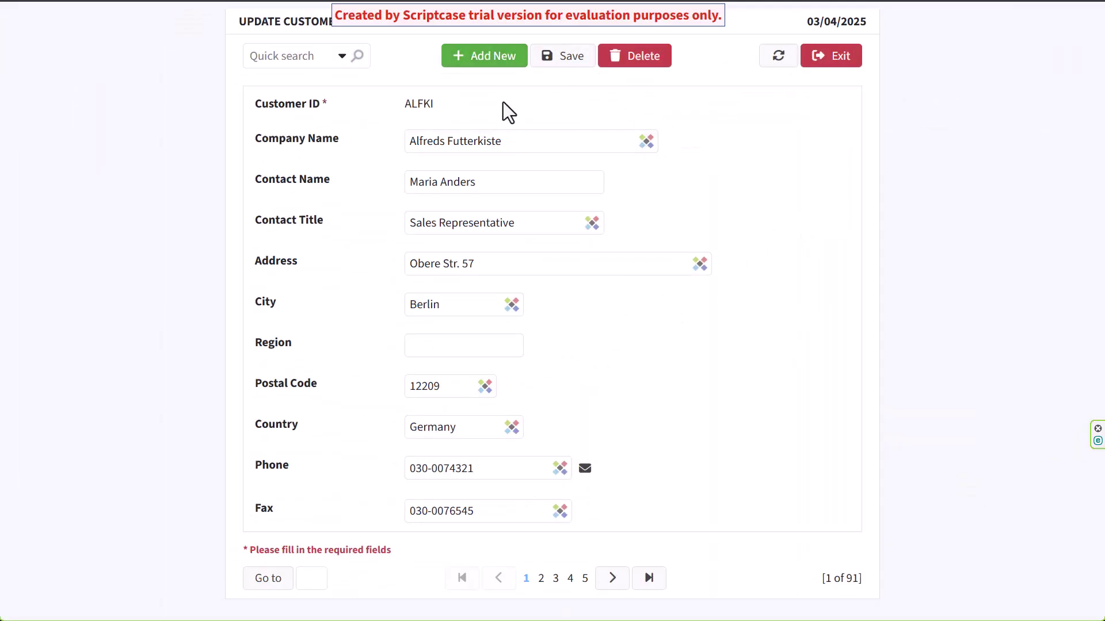
Create a new block named blk in form_Customers' block layout settings.
{"action": "left_click", "coordinate": [489, 56]}
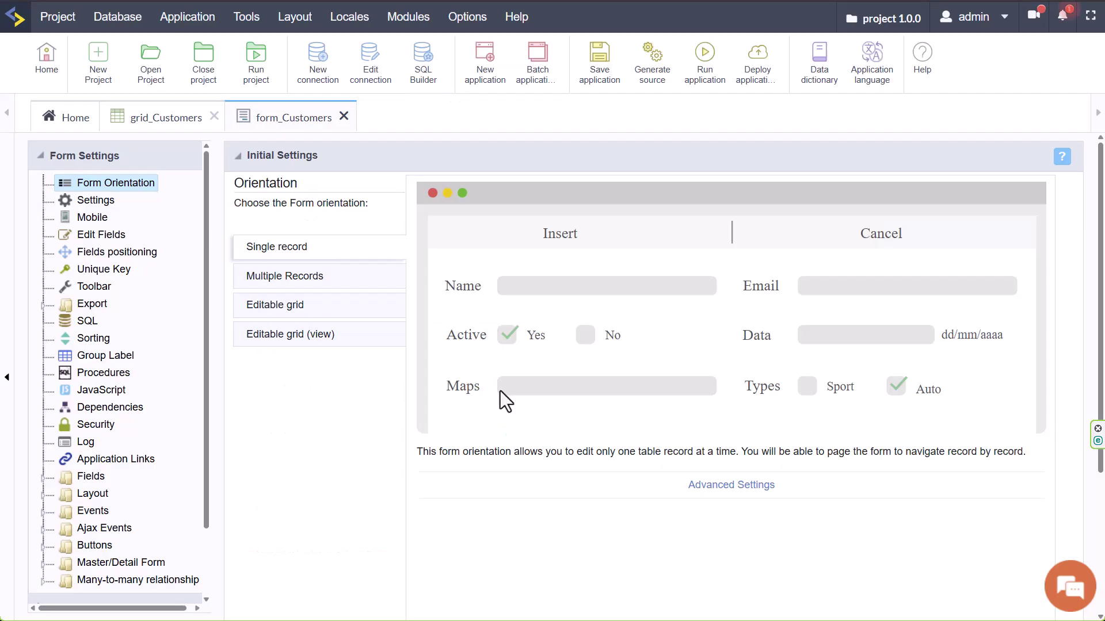
{"action": "scroll", "coordinate": [115, 403], "scroll_direction": "down", "scroll_amount": 2}
{"action": "left_click", "coordinate": [43, 415]}
{"action": "left_click", "coordinate": [113, 448]}
{"action": "left_click", "coordinate": [895, 272]}
{"action": "left_click", "coordinate": [609, 328]}
{"action": "type", "text": "blk"}
{"action": "left_click", "coordinate": [656, 251]}
Arrange the blocks as tabs and drag blk above PostalCode in Edit Fields.
{"action": "left_click", "coordinate": [699, 298]}
{"action": "left_click", "coordinate": [894, 298]}
{"action": "left_click", "coordinate": [898, 282]}
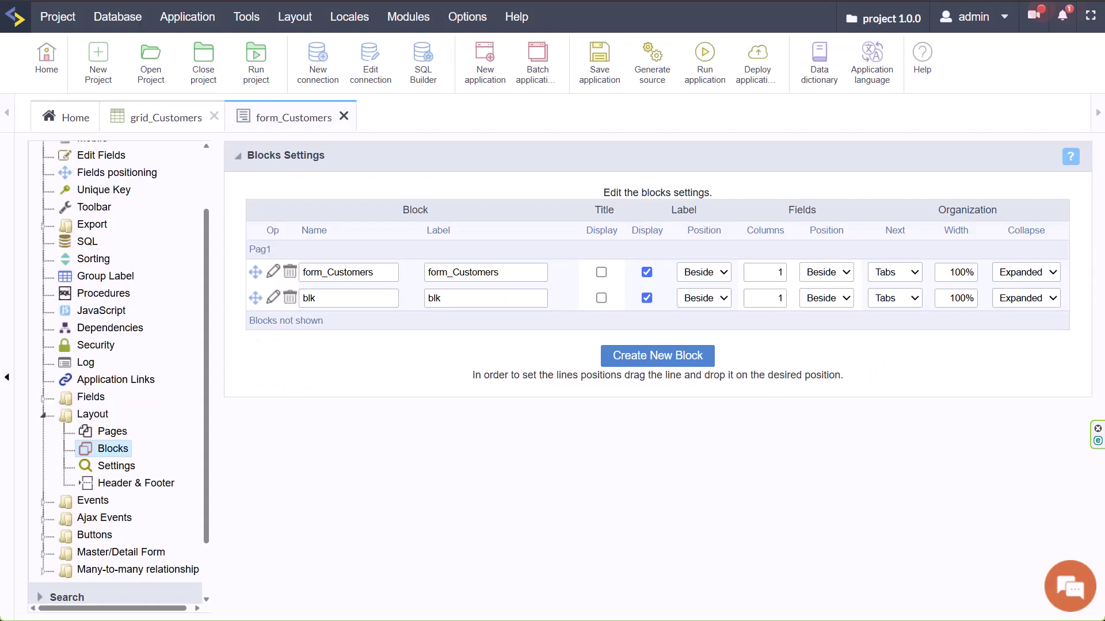
{"action": "scroll", "coordinate": [116, 345], "scroll_direction": "up", "scroll_amount": 2}
{"action": "left_click", "coordinate": [101, 234]}
{"action": "left_click_drag", "start_coordinate": [328, 514], "coordinate": [330, 429]}
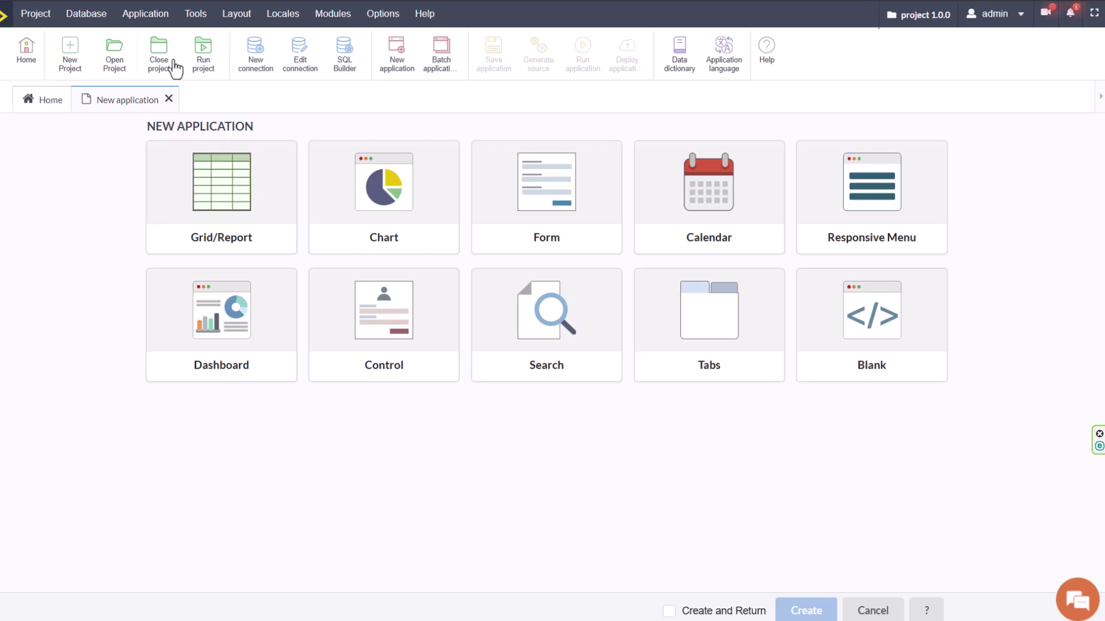
{"action": "left_click", "coordinate": [82, 17]}
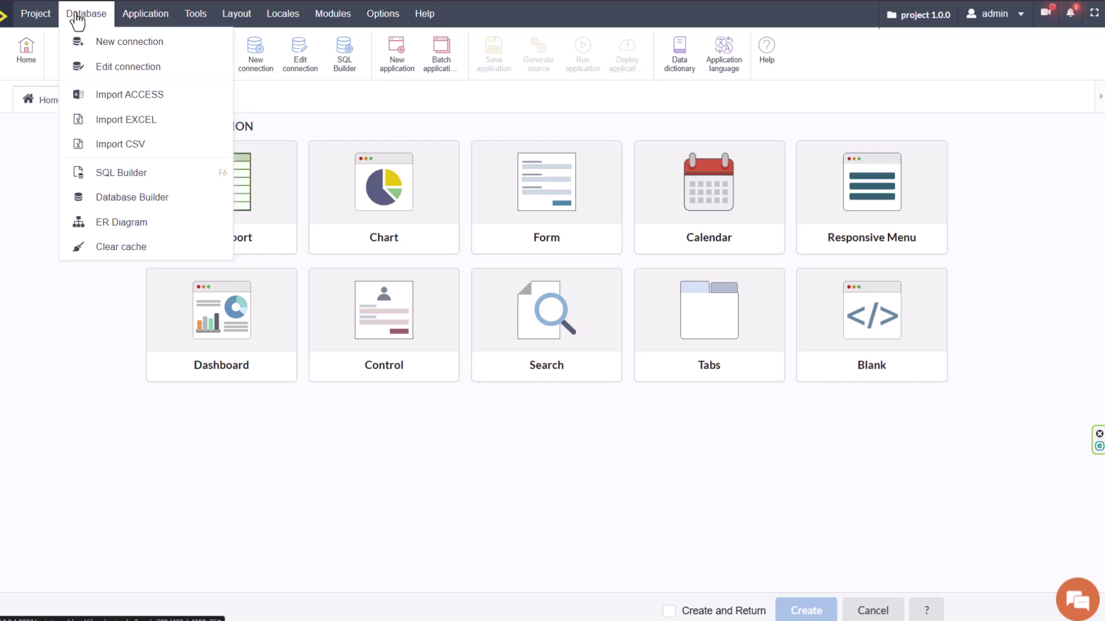
{"action": "left_click", "coordinate": [41, 18]}
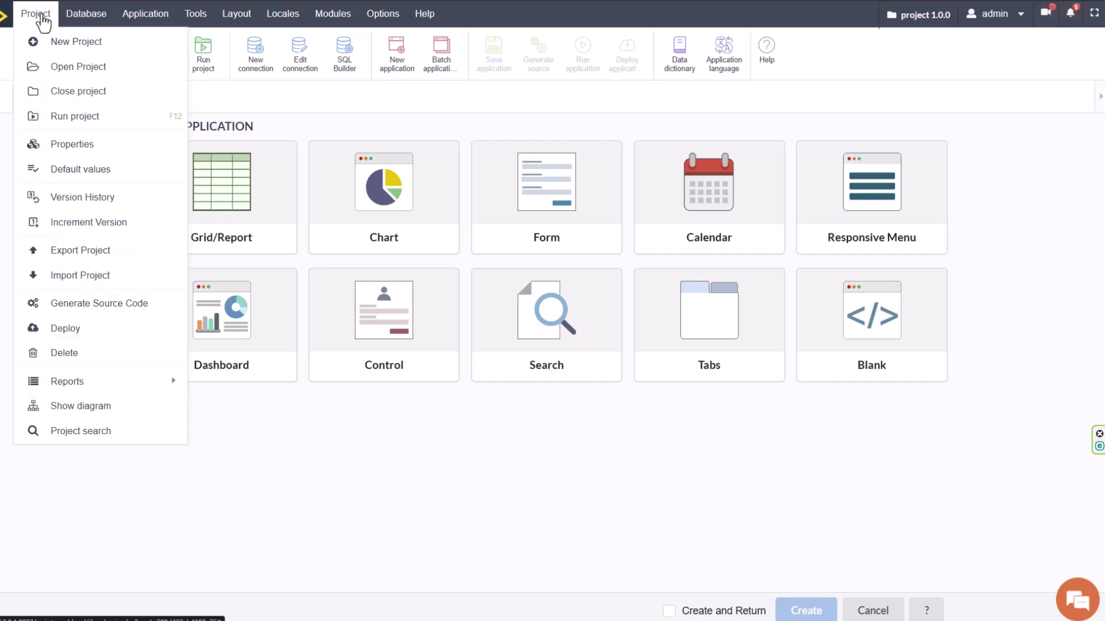
{"action": "mouse_move", "coordinate": [138, 23]}
{"action": "mouse_move", "coordinate": [196, 22]}
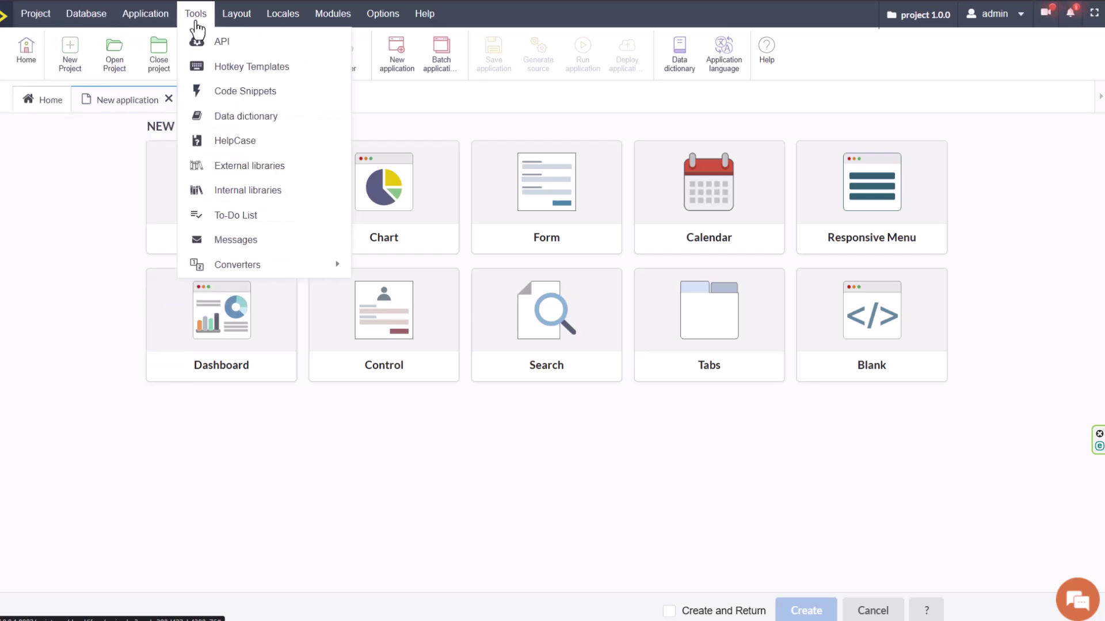
{"action": "mouse_move", "coordinate": [95, 23]}
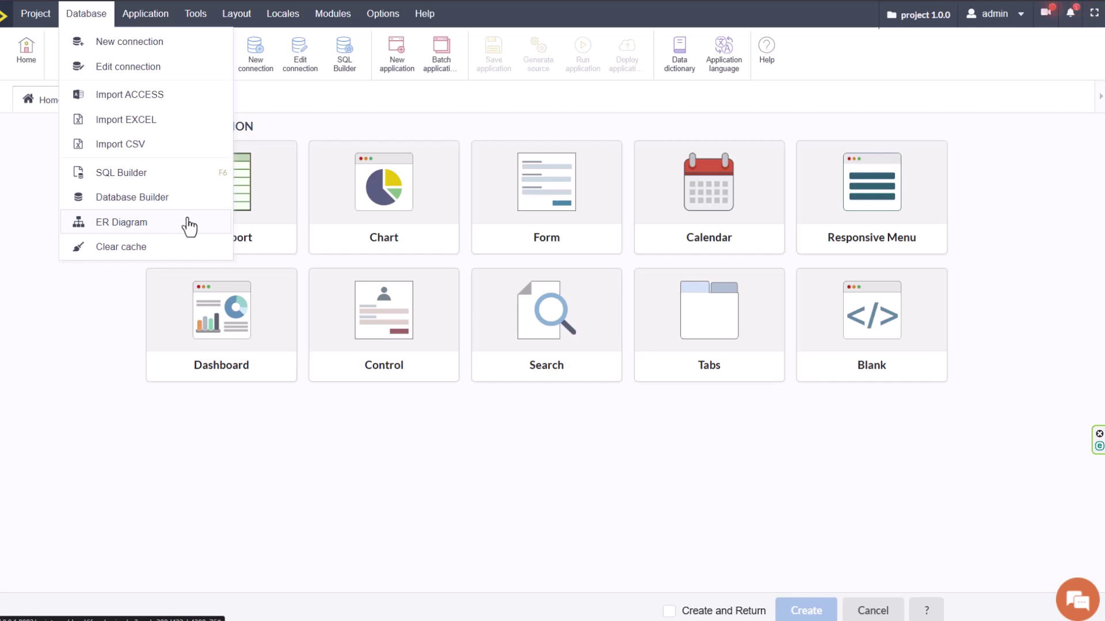
Open the SQLite connection for editing and confirm its connection test succeeds.
{"action": "left_click", "coordinate": [127, 67]}
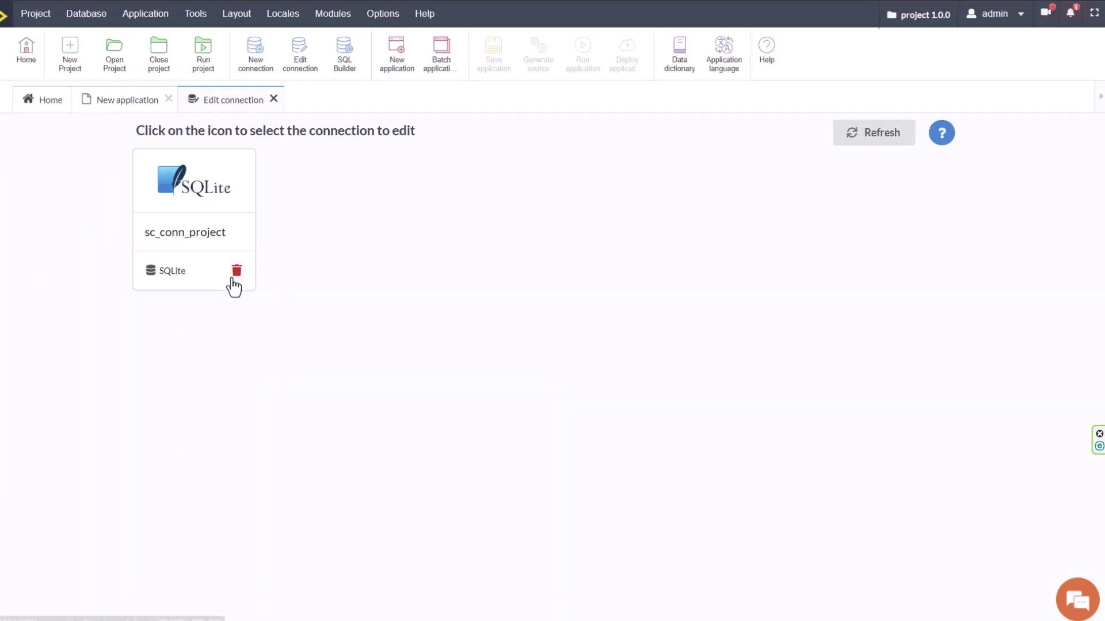
{"action": "left_click", "coordinate": [217, 187]}
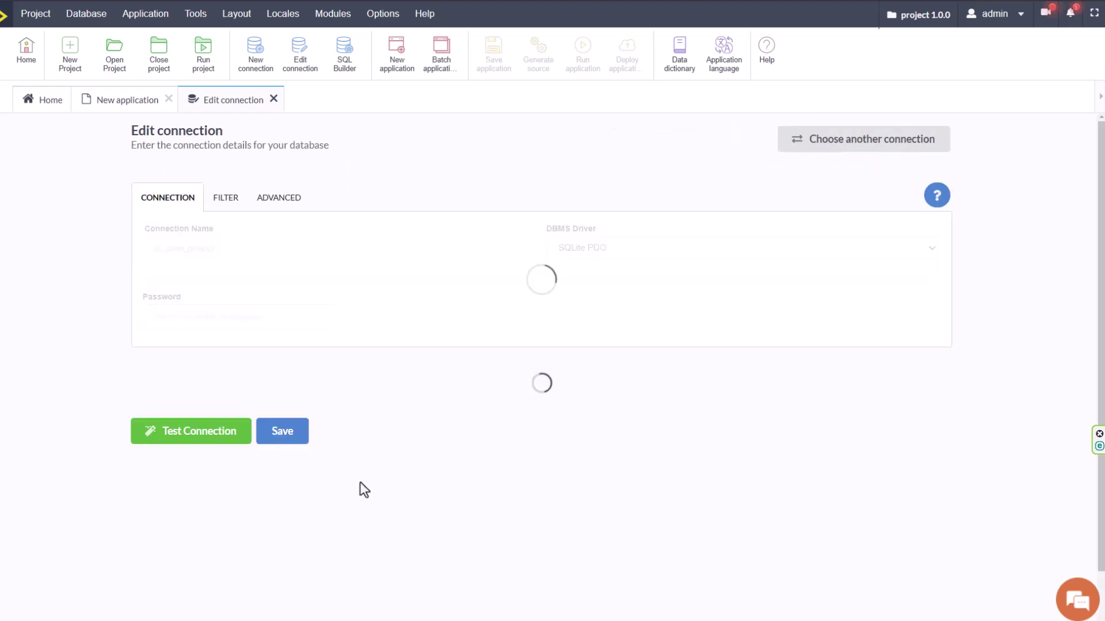
{"action": "left_click", "coordinate": [173, 432]}
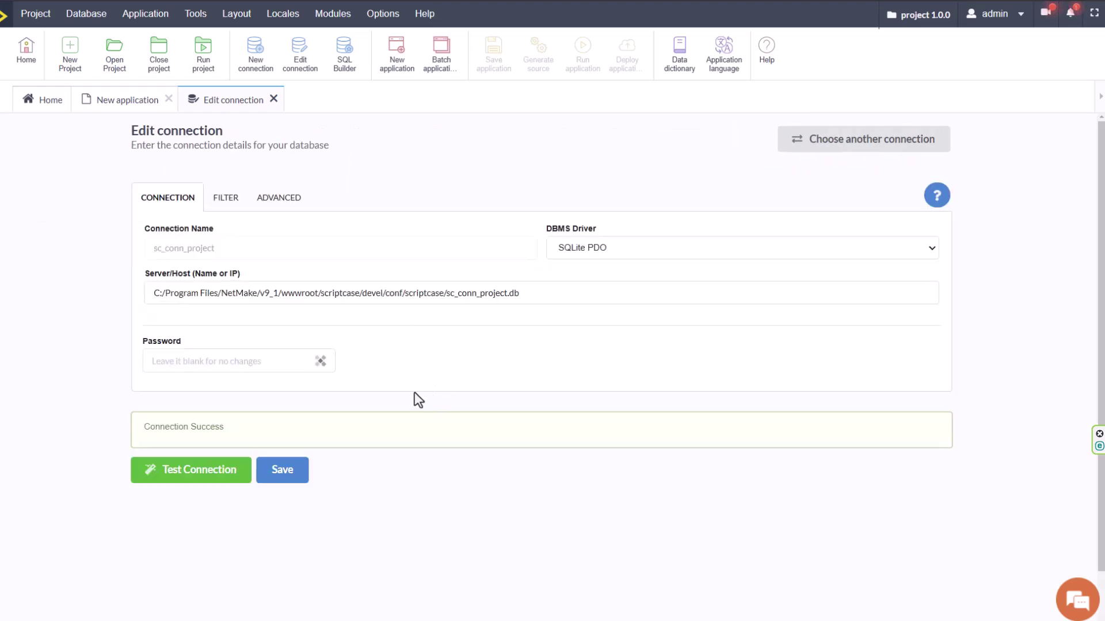
{"action": "left_click", "coordinate": [910, 247]}
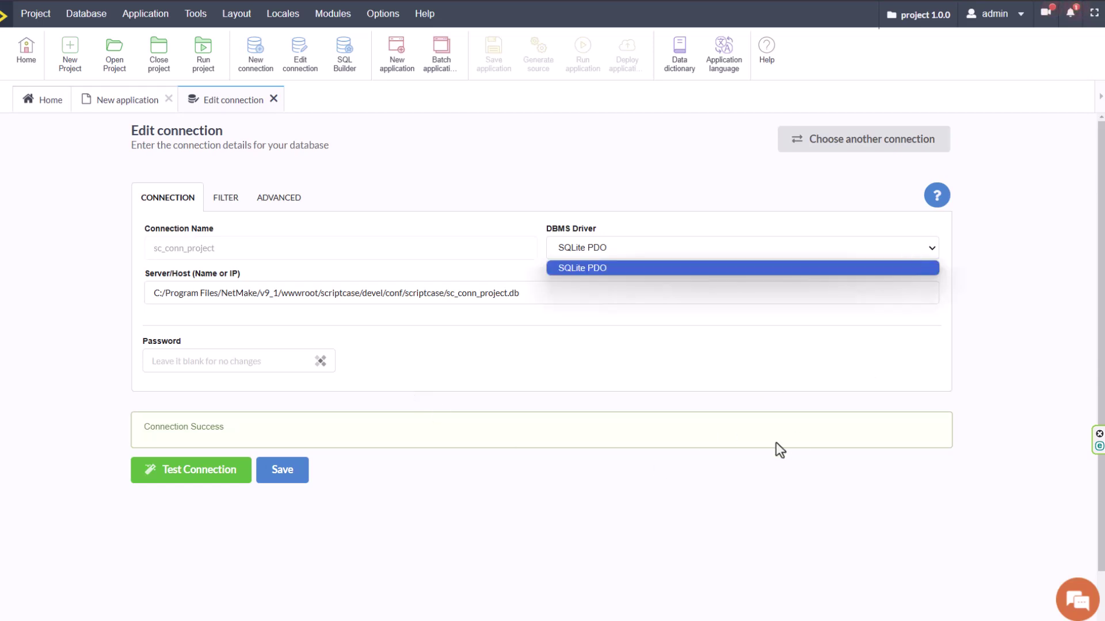
{"action": "left_click", "coordinate": [771, 441]}
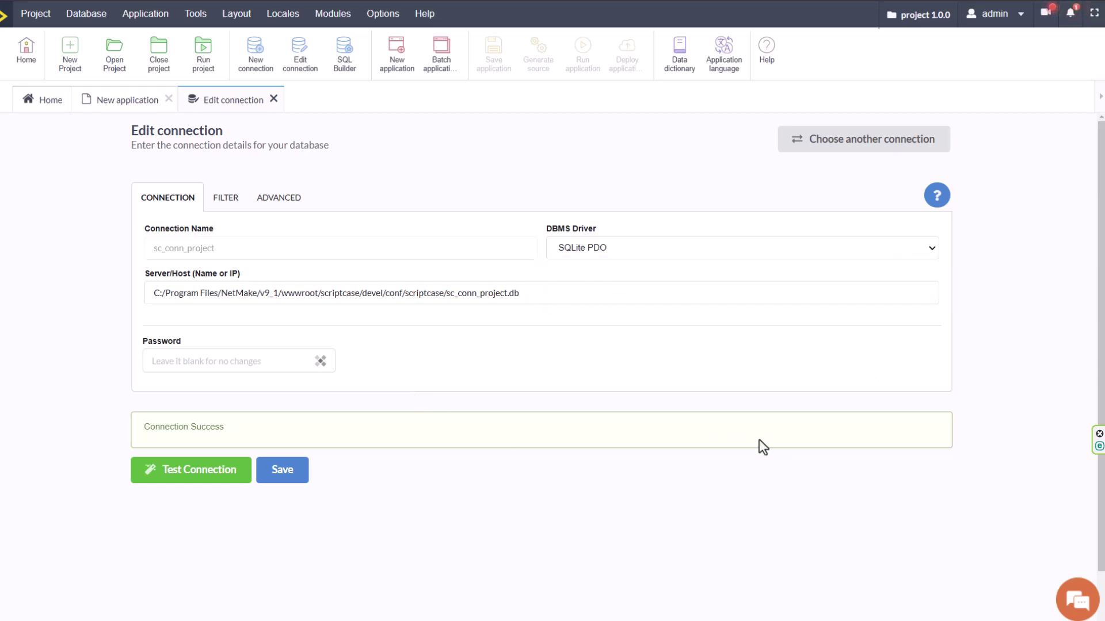
Review the FILTER and ADVANCED settings, close the editor, and start a new connection.
{"action": "left_click", "coordinate": [224, 197]}
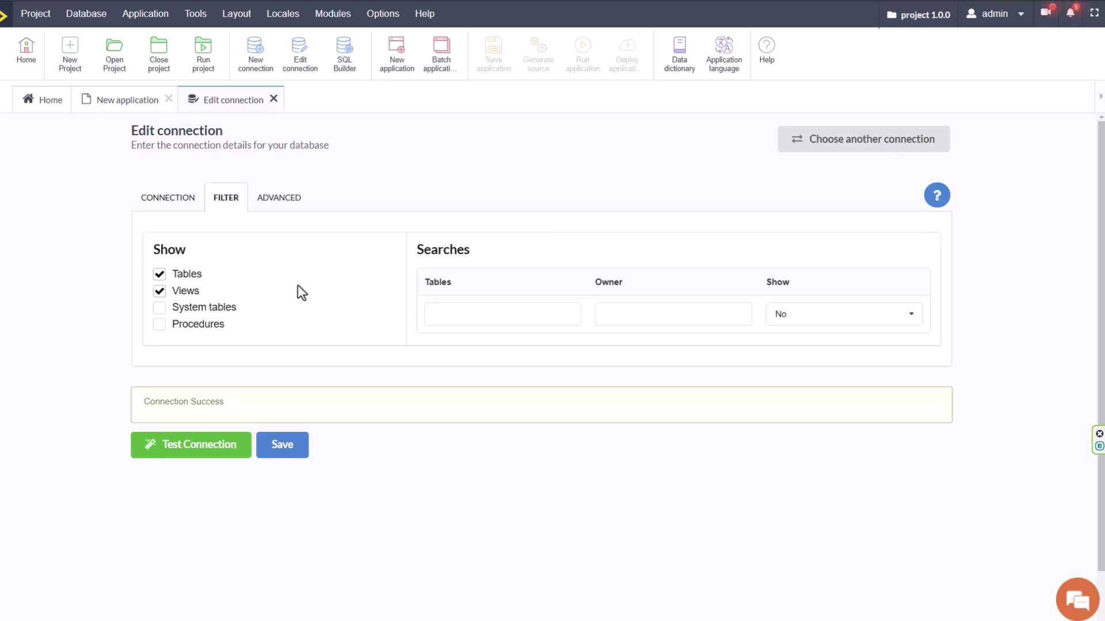
{"action": "left_click", "coordinate": [271, 204]}
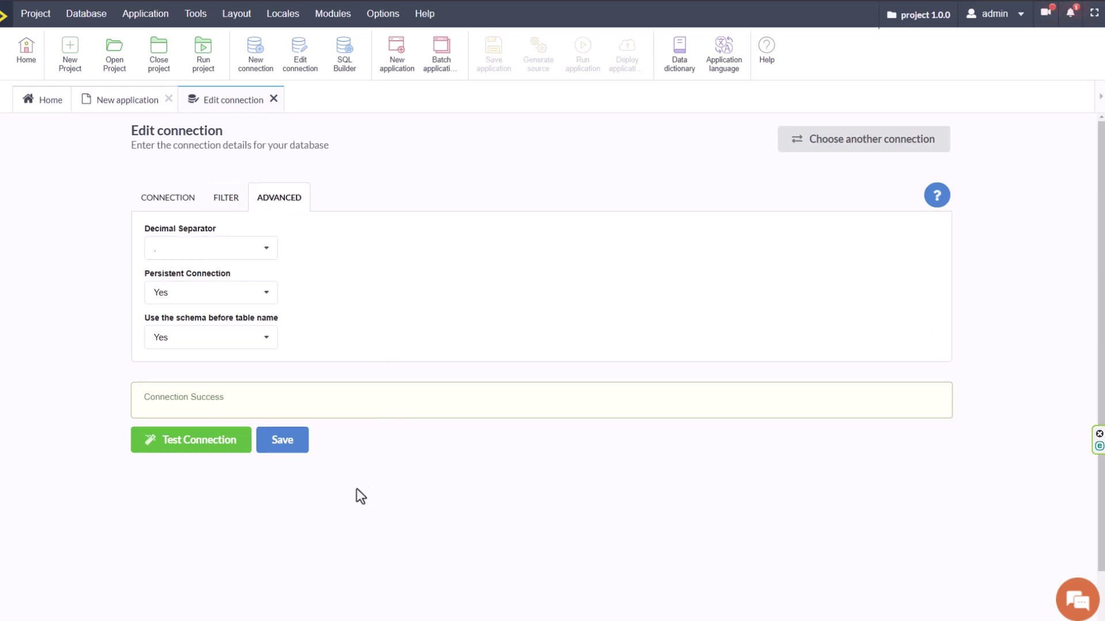
{"action": "left_click", "coordinate": [273, 99]}
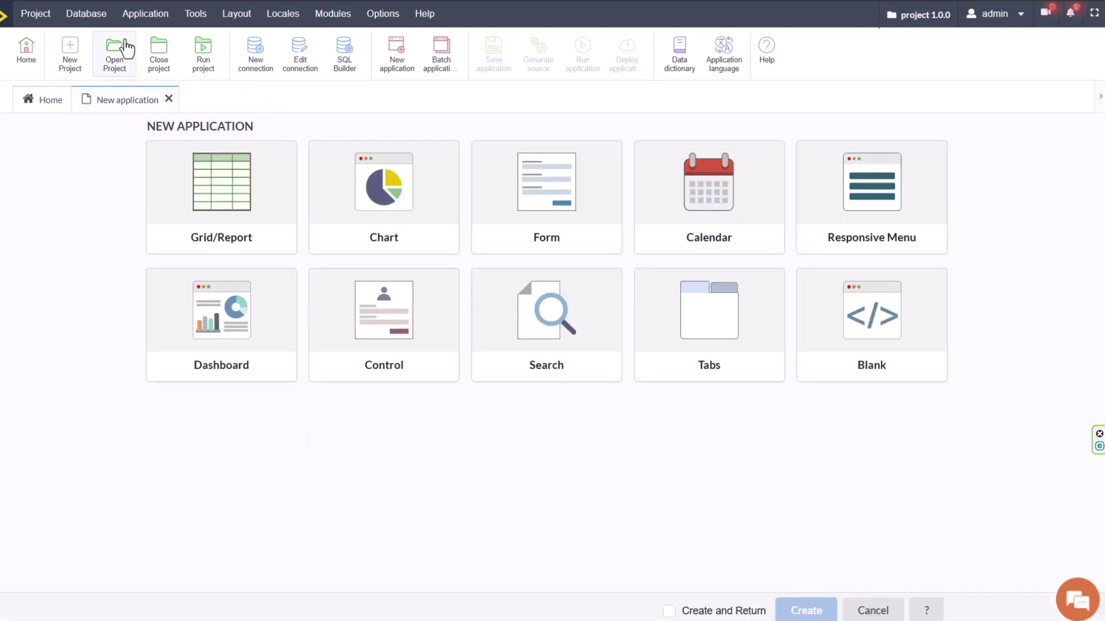
{"action": "left_click", "coordinate": [86, 13]}
{"action": "left_click", "coordinate": [136, 40]}
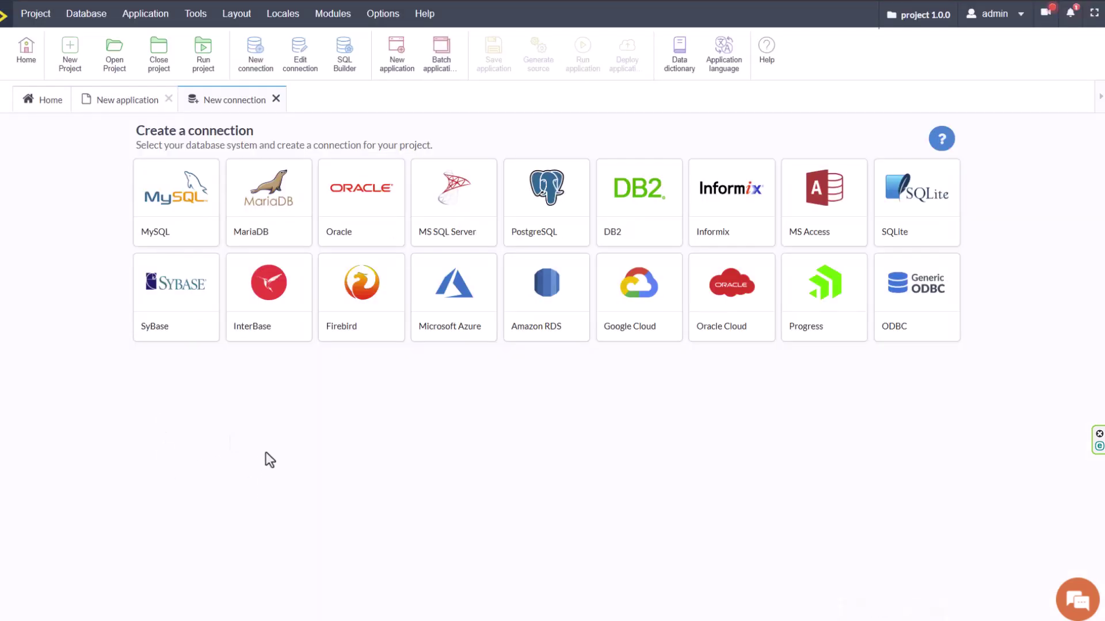
Open the SQL Builder on the OrderDetails table, then return to the New application page.
{"action": "left_click", "coordinate": [276, 99]}
{"action": "left_click", "coordinate": [86, 13]}
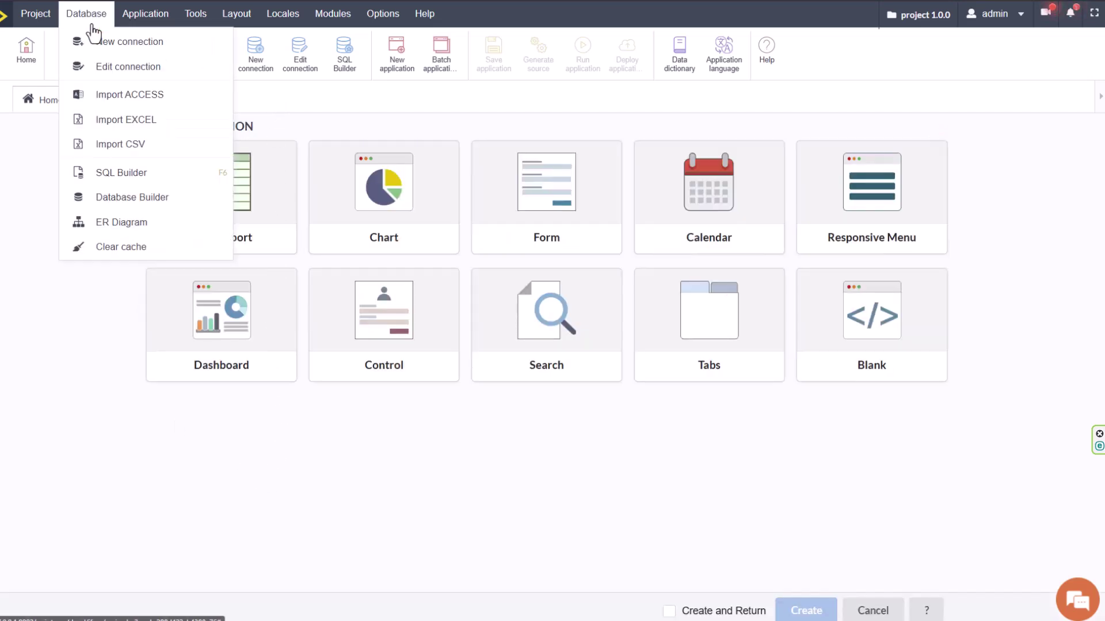
{"action": "left_click", "coordinate": [128, 173]}
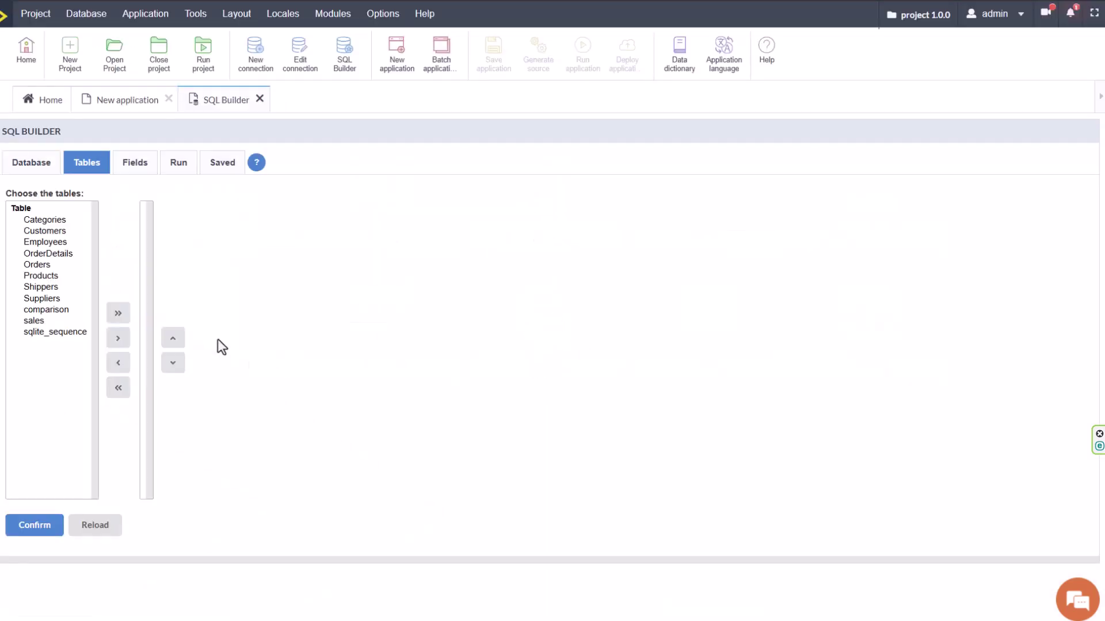
{"action": "left_click", "coordinate": [49, 253]}
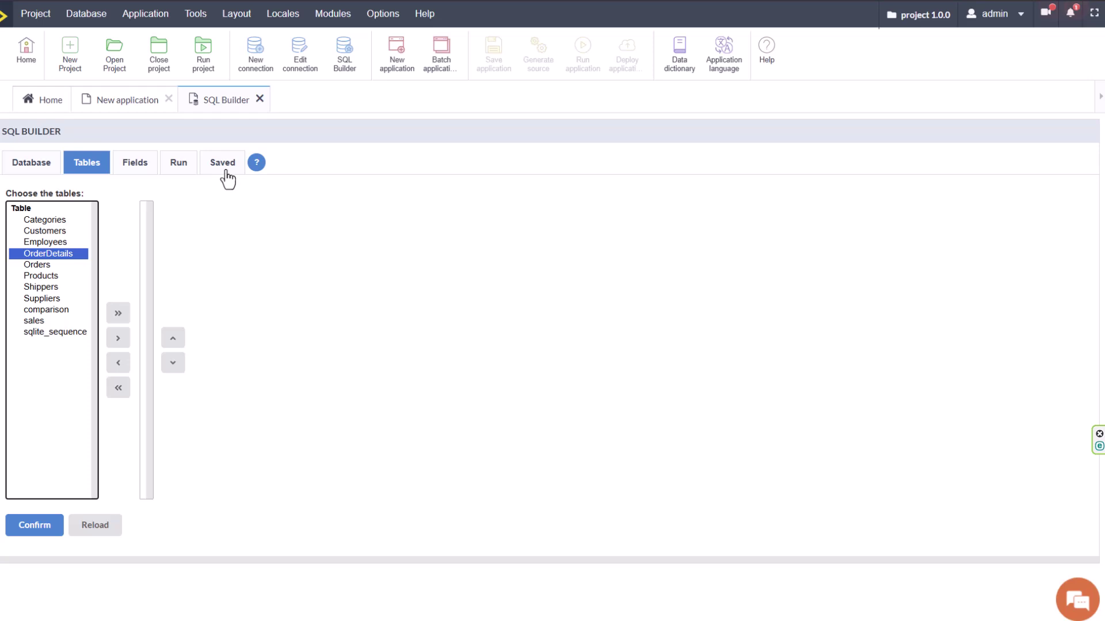
{"action": "left_click", "coordinate": [117, 102]}
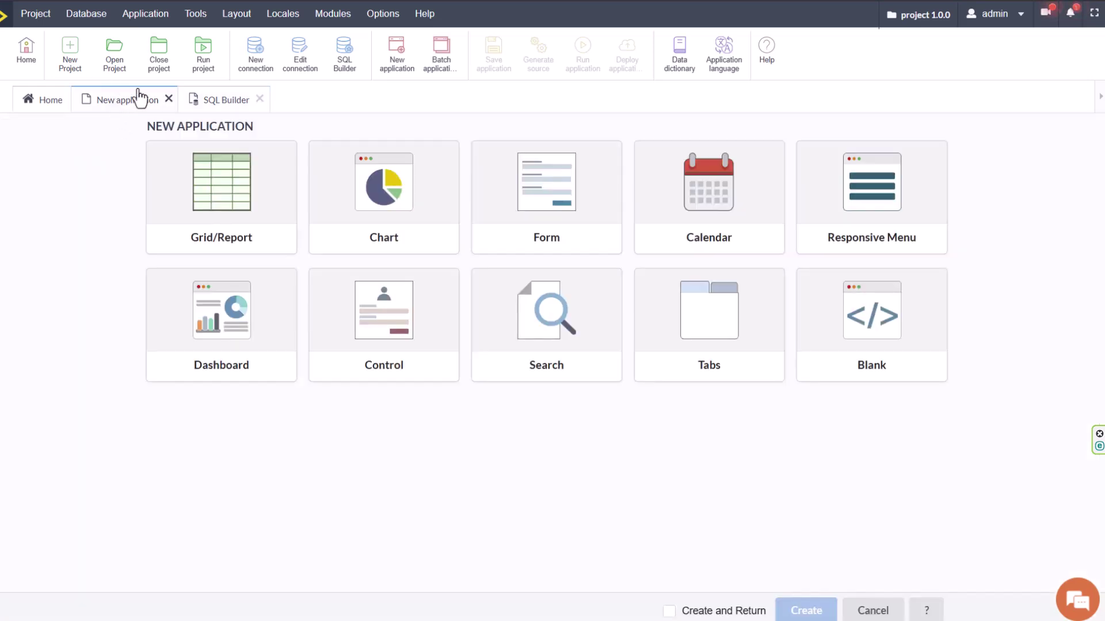
Log in to the SQLite database in Database Builder and scroll through its 11 tables.
{"action": "left_click", "coordinate": [260, 99]}
{"action": "left_click", "coordinate": [86, 13]}
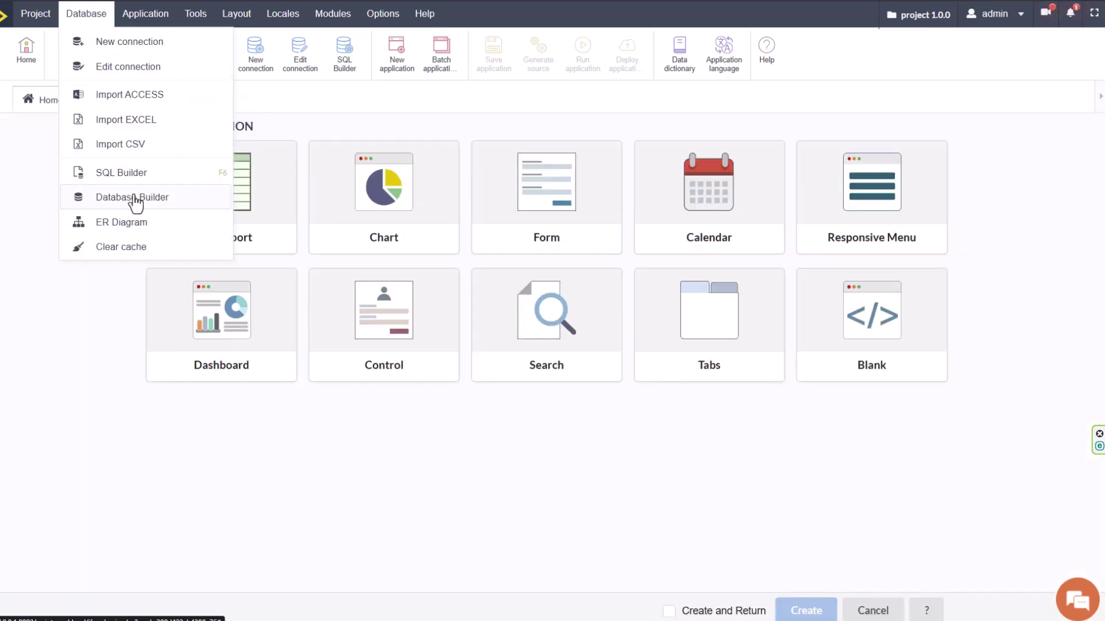
{"action": "left_click", "coordinate": [129, 195]}
{"action": "left_click", "coordinate": [139, 315]}
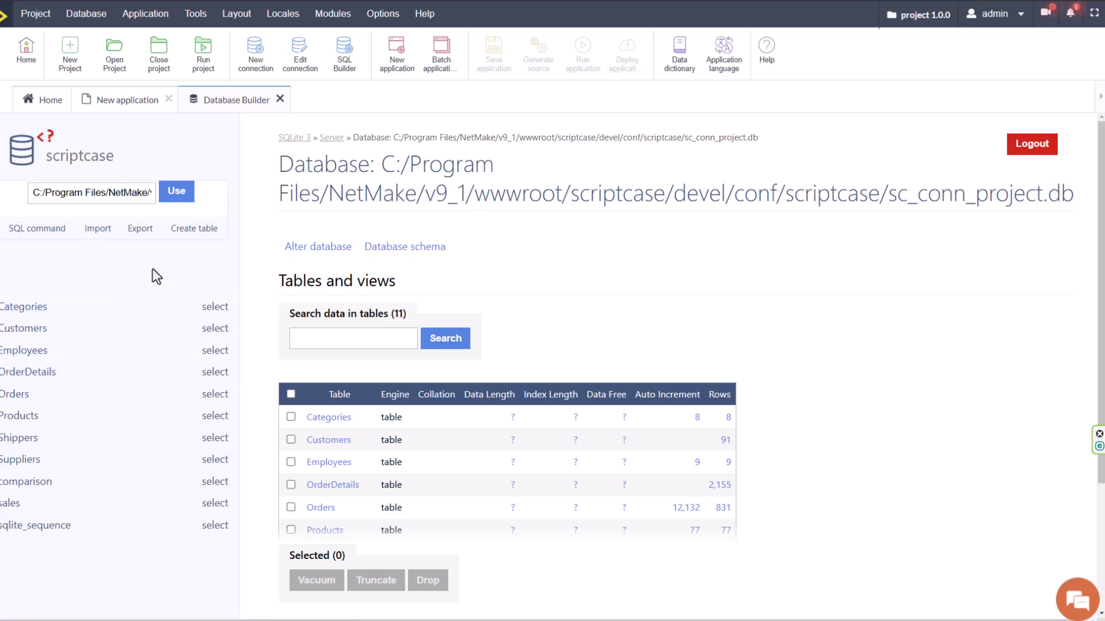
{"action": "scroll", "coordinate": [533, 365], "scroll_direction": "down", "scroll_amount": 3}
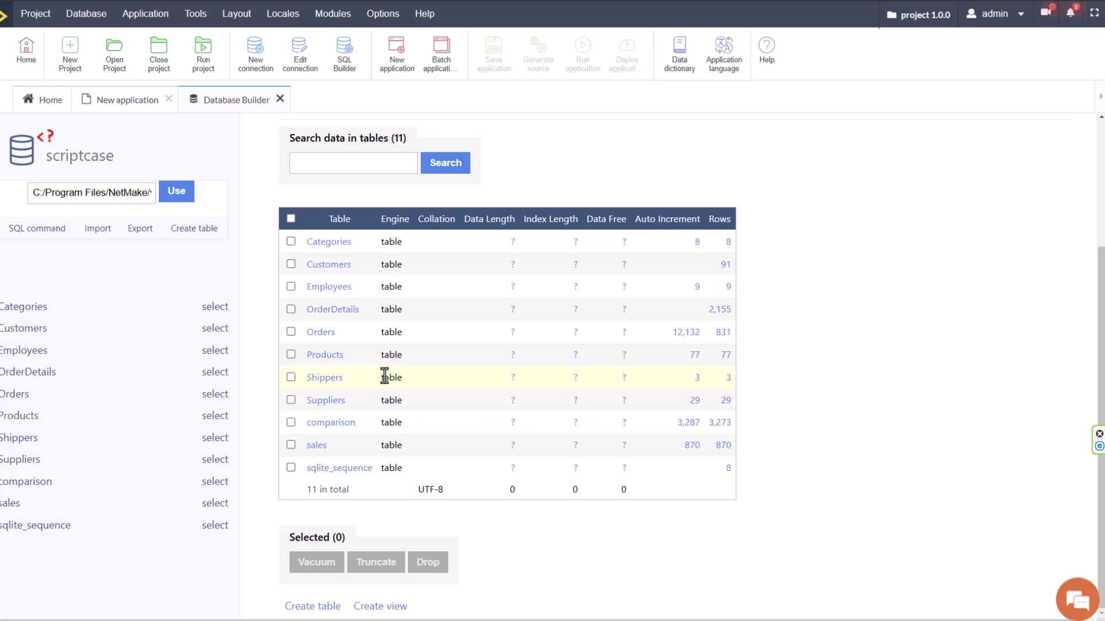
{"action": "scroll", "coordinate": [268, 170], "scroll_direction": "up", "scroll_amount": 3}
Close the database builder and open the Database and Application menus.
{"action": "left_click", "coordinate": [280, 99]}
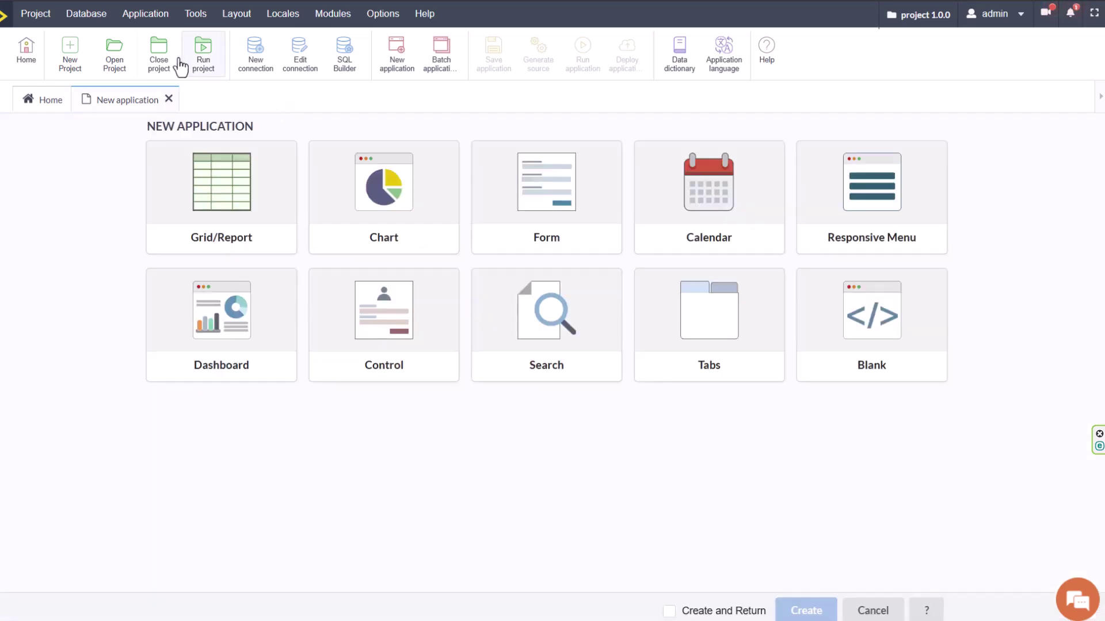
{"action": "left_click", "coordinate": [83, 18]}
{"action": "left_click", "coordinate": [144, 17]}
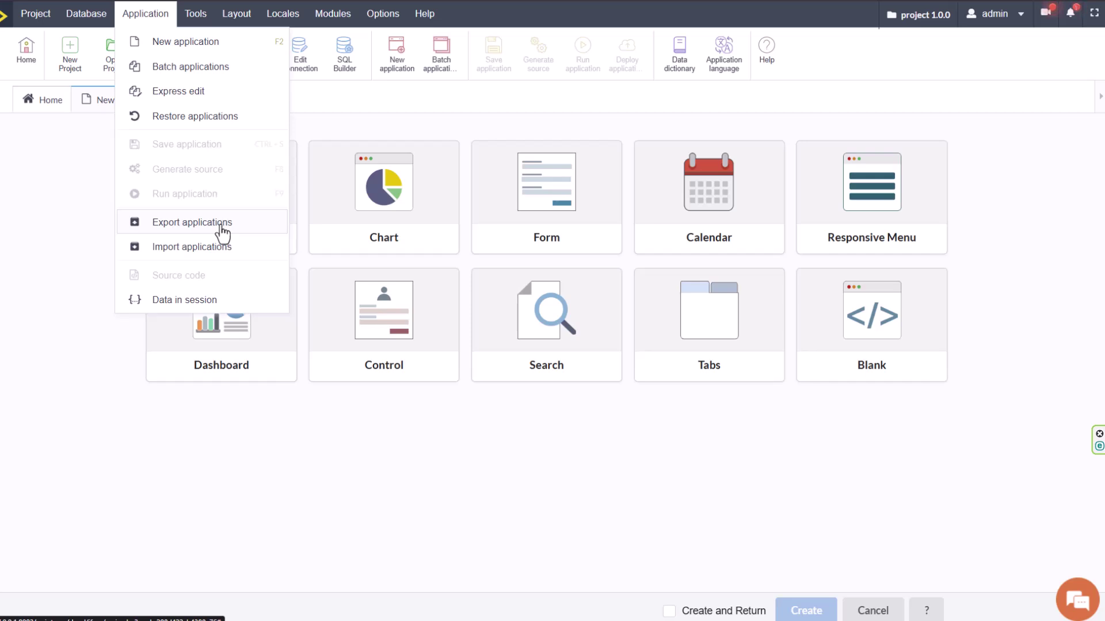
Open the Buttons themes and HTML templates editors from the Layout menu.
{"action": "mouse_move", "coordinate": [192, 21]}
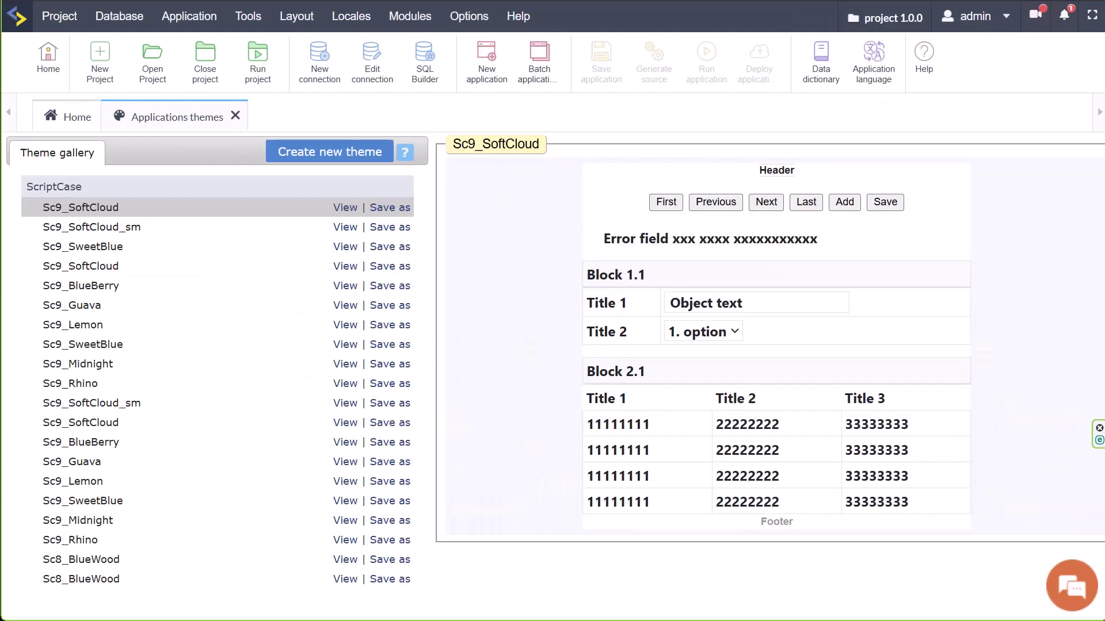
{"action": "mouse_move", "coordinate": [373, 29]}
{"action": "mouse_move", "coordinate": [300, 26]}
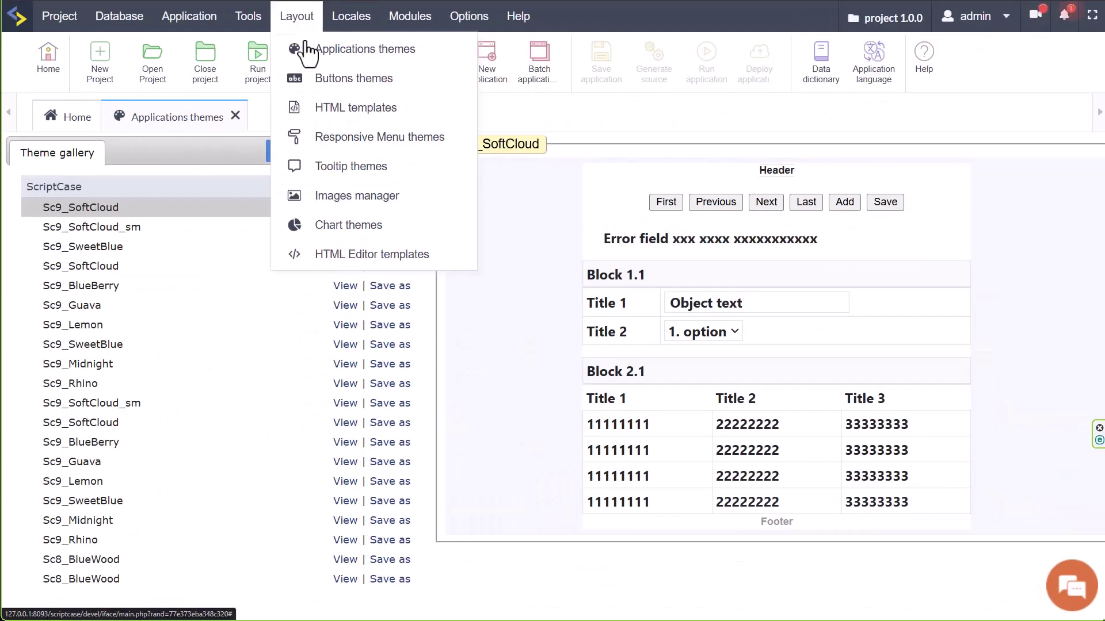
{"action": "left_click", "coordinate": [336, 78]}
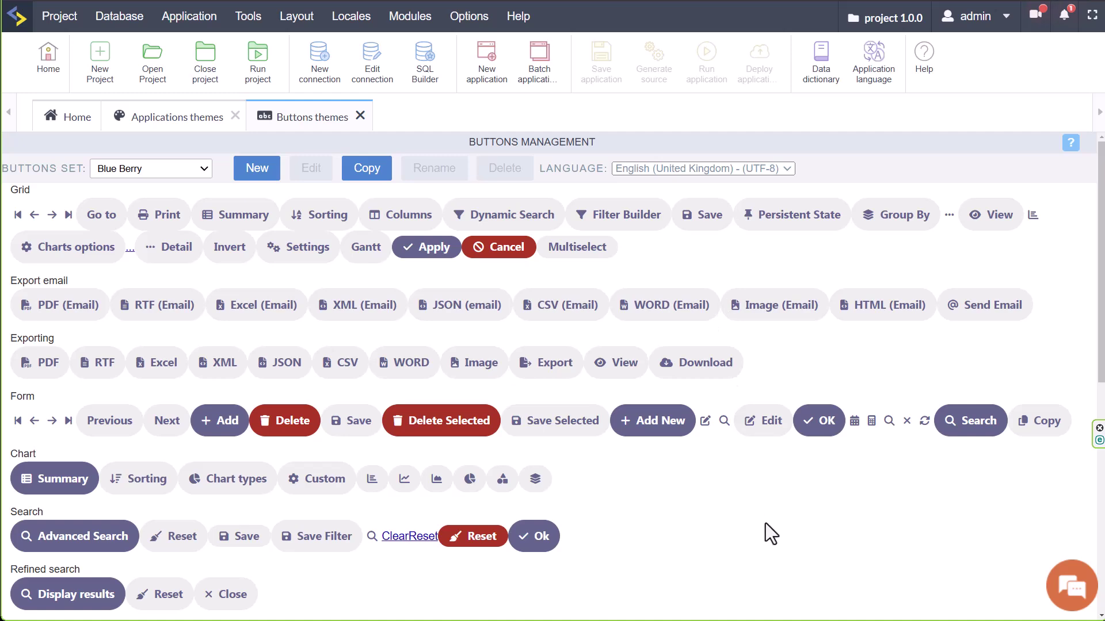
{"action": "mouse_move", "coordinate": [296, 17]}
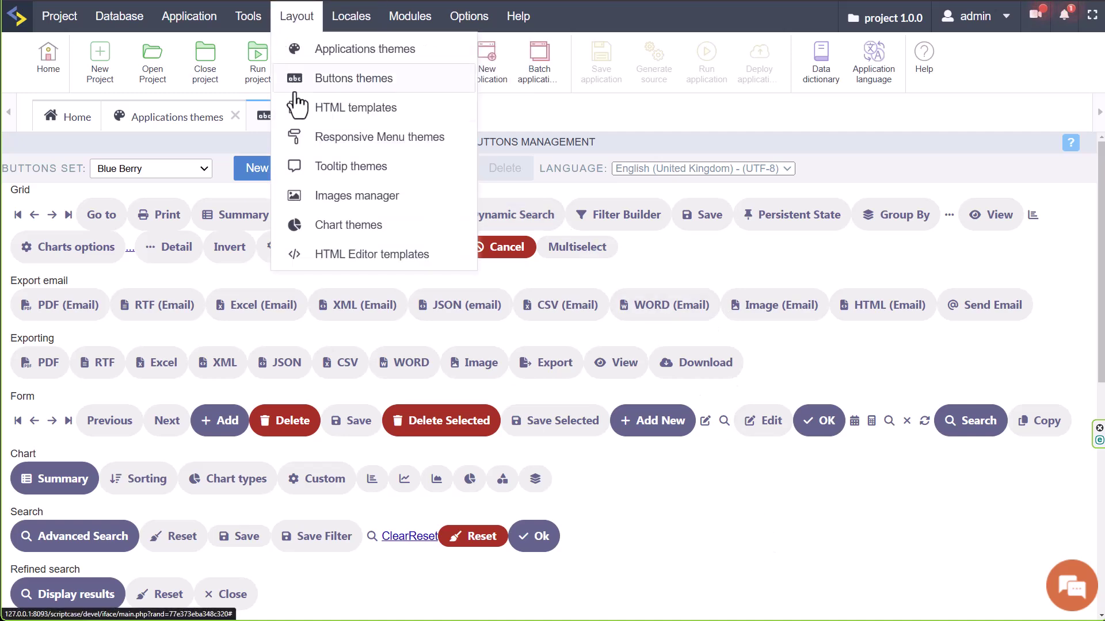
{"action": "left_click", "coordinate": [291, 109]}
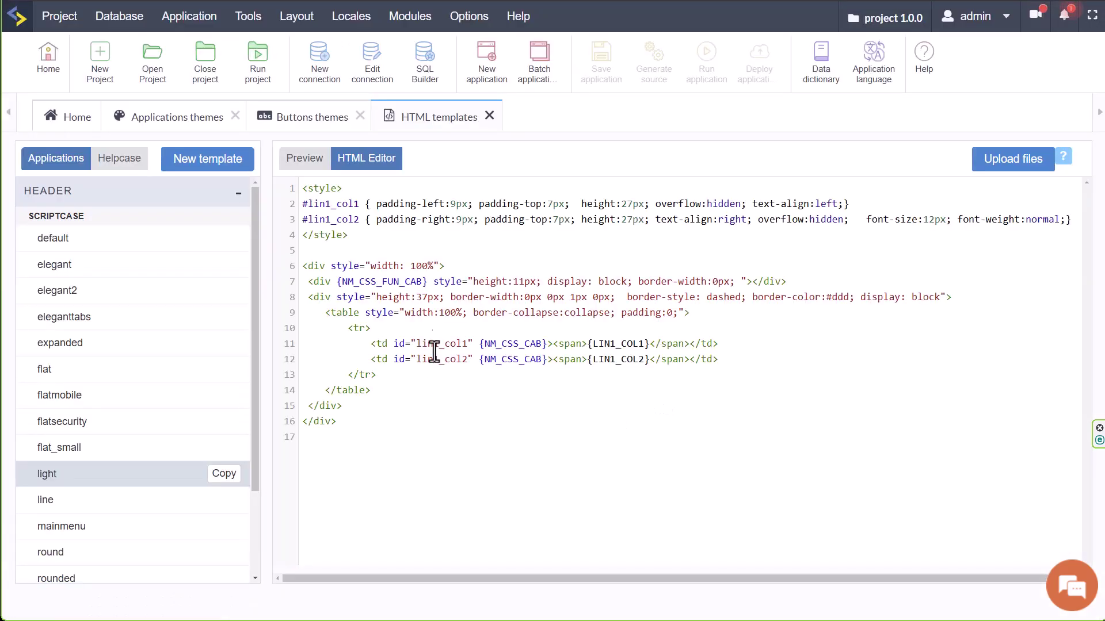
Open Responsive Menu themes, expand the ScriptCase Tooltip themes, and open the images manager.
{"action": "mouse_move", "coordinate": [305, 20]}
{"action": "left_click", "coordinate": [351, 138]}
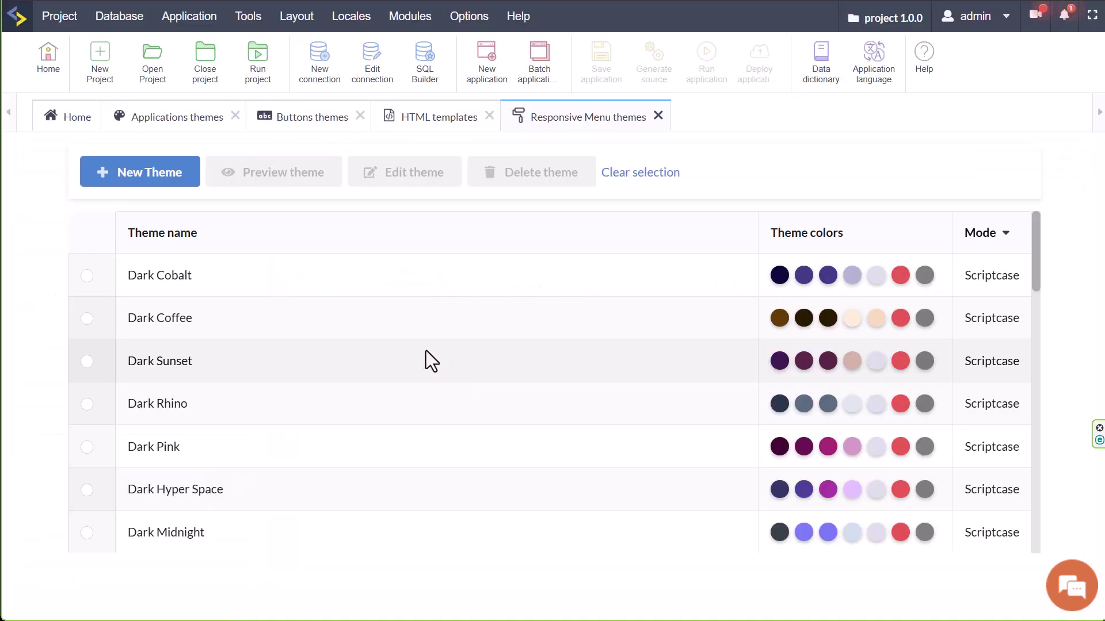
{"action": "mouse_move", "coordinate": [296, 17]}
{"action": "left_click", "coordinate": [339, 168]}
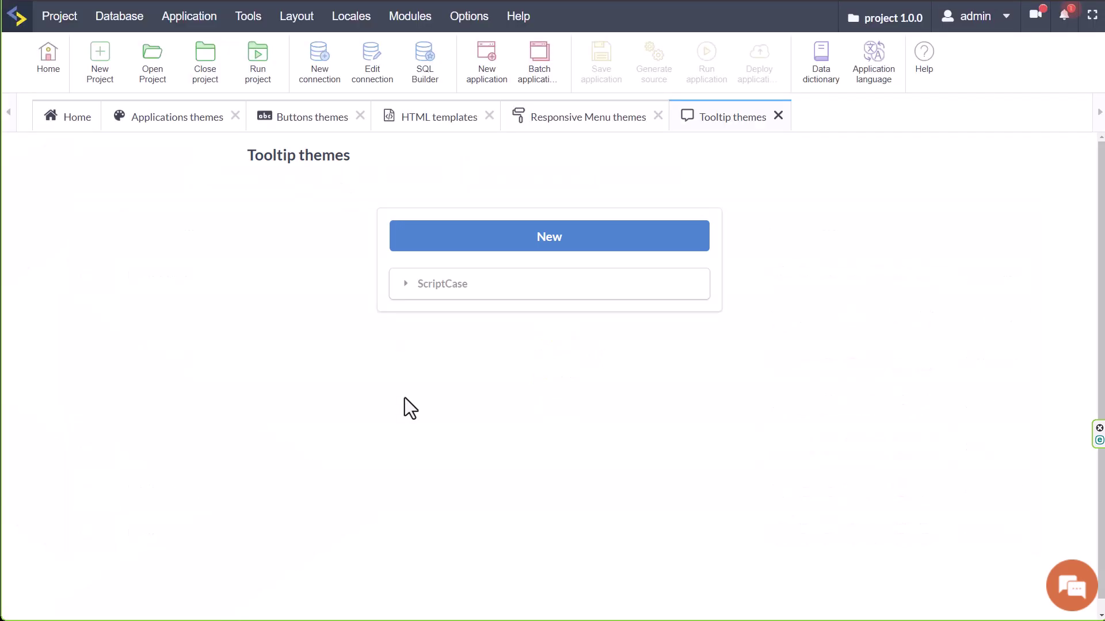
{"action": "left_click", "coordinate": [404, 291]}
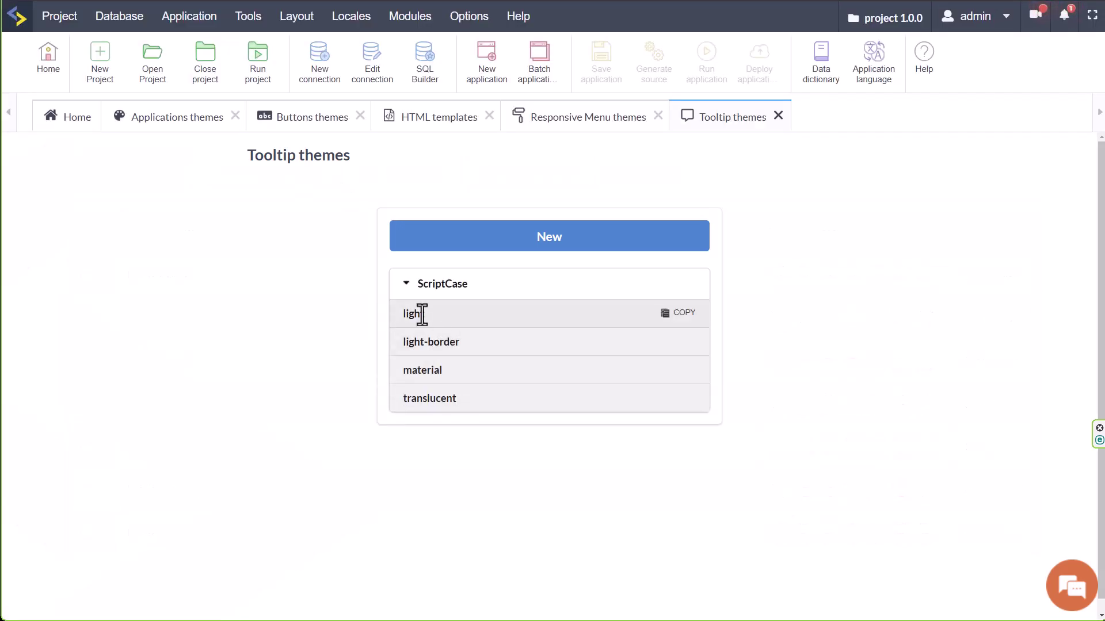
{"action": "mouse_move", "coordinate": [288, 23]}
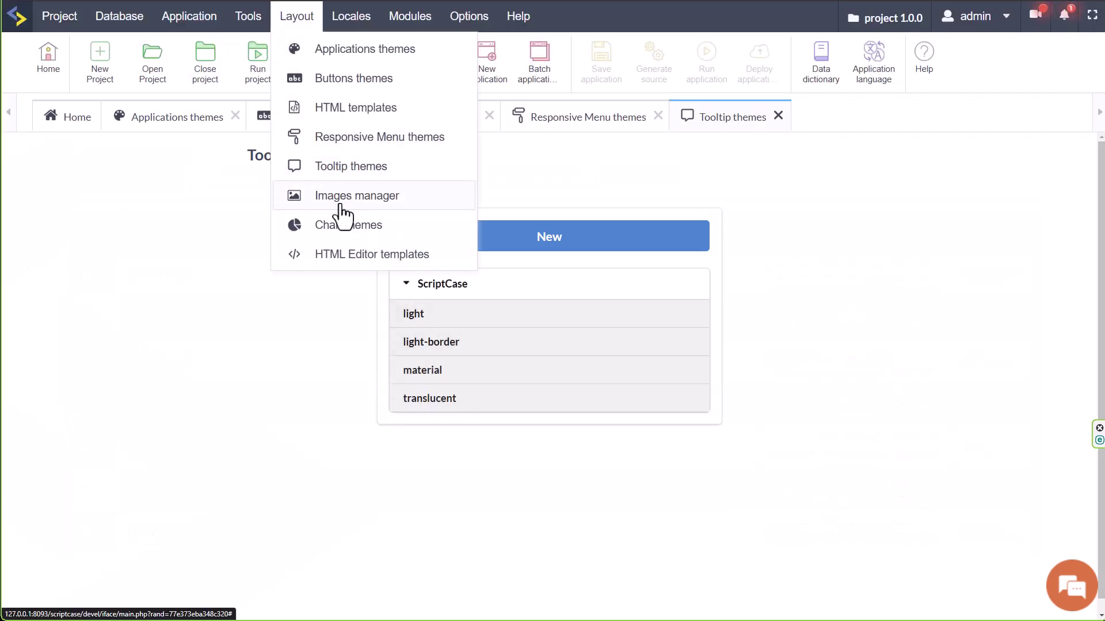
{"action": "left_click", "coordinate": [305, 194]}
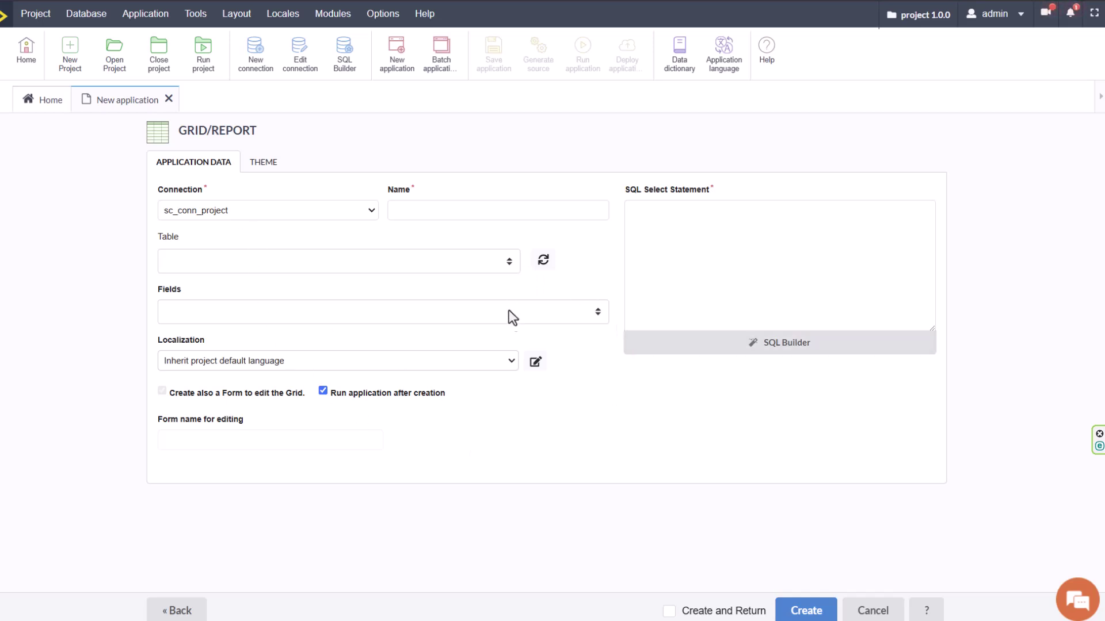
Base the grid on the Customers table and review the grid_Customers name and SQL.
{"action": "left_click", "coordinate": [503, 262]}
{"action": "left_click", "coordinate": [183, 343]}
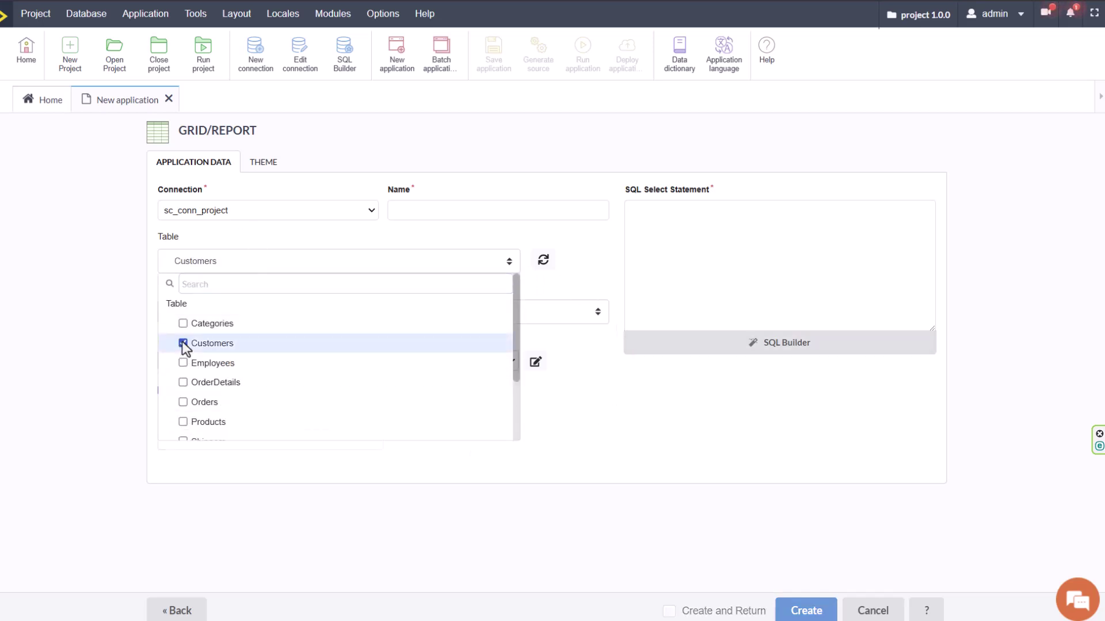
{"action": "left_click", "coordinate": [599, 429]}
{"action": "left_click", "coordinate": [521, 216]}
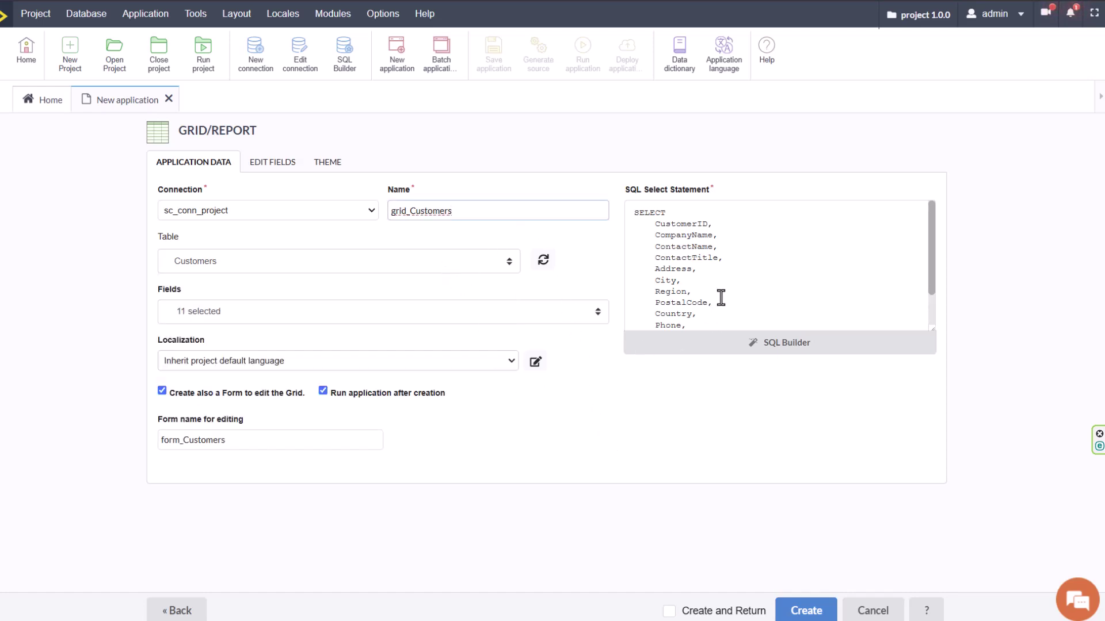
{"action": "scroll", "coordinate": [721, 297], "scroll_direction": "down", "scroll_amount": 2}
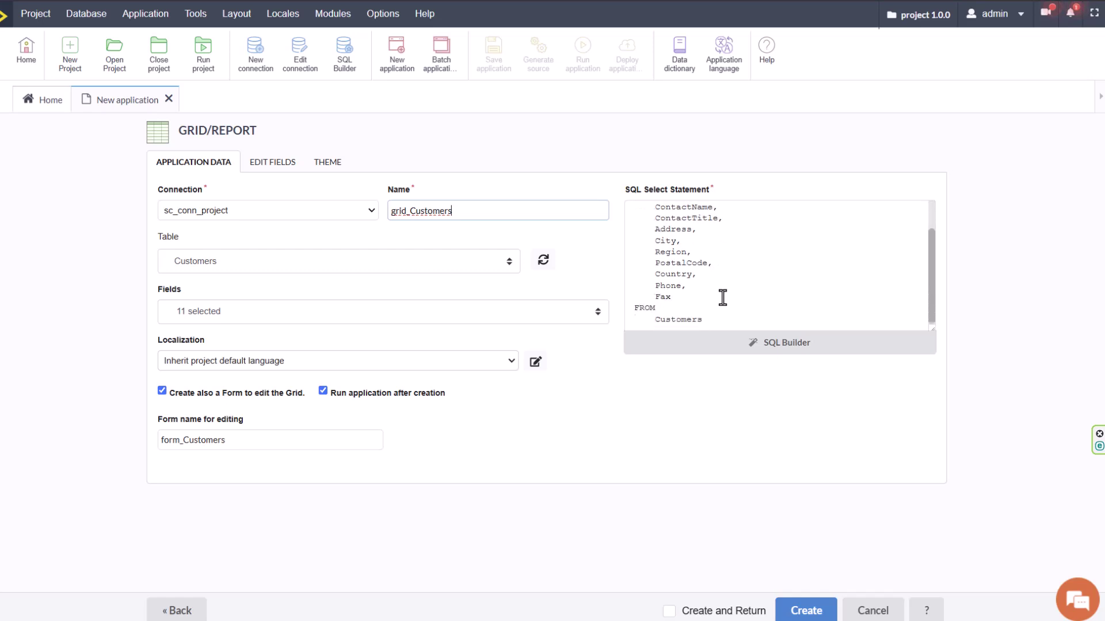
{"action": "left_click", "coordinate": [748, 323]}
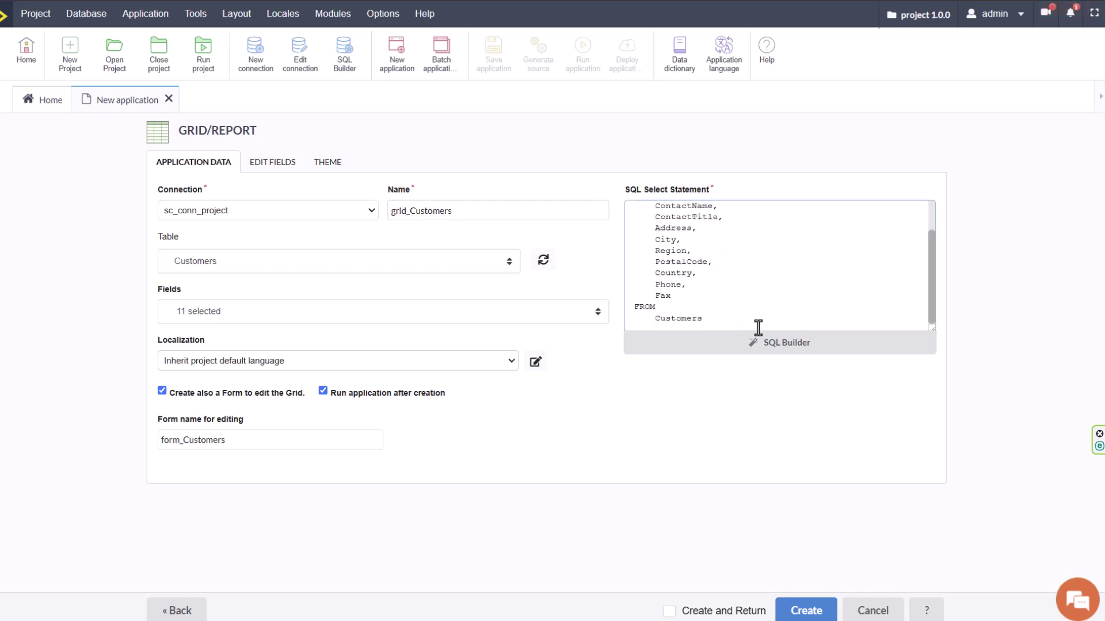
{"action": "scroll", "coordinate": [757, 328], "scroll_direction": "down", "scroll_amount": 1}
{"action": "key", "text": "Return"}
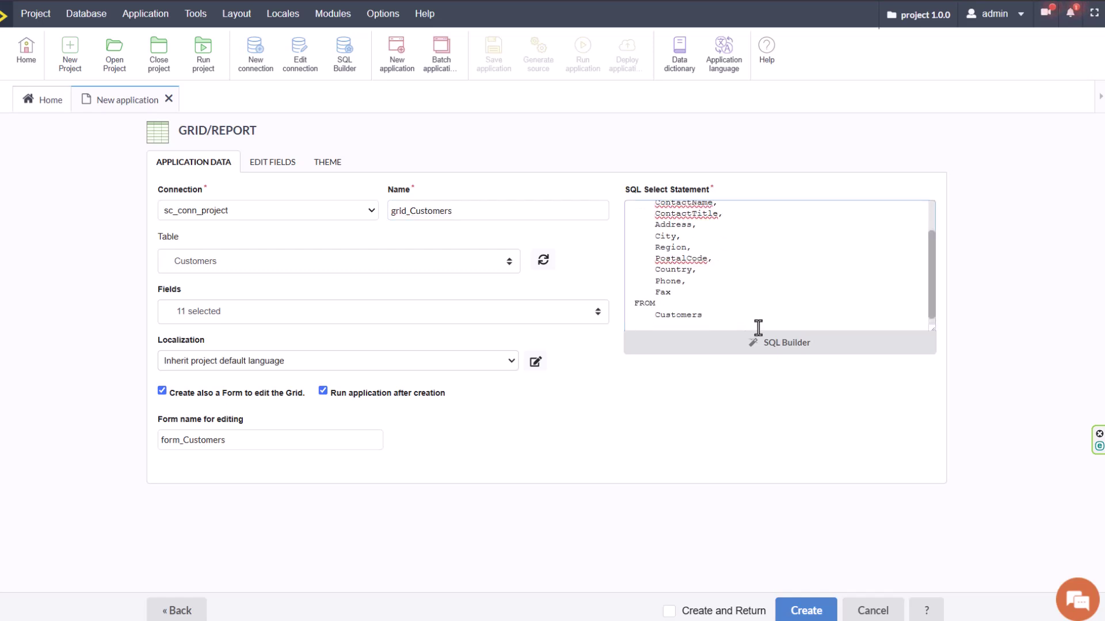
{"action": "key", "text": "BackSpace"}
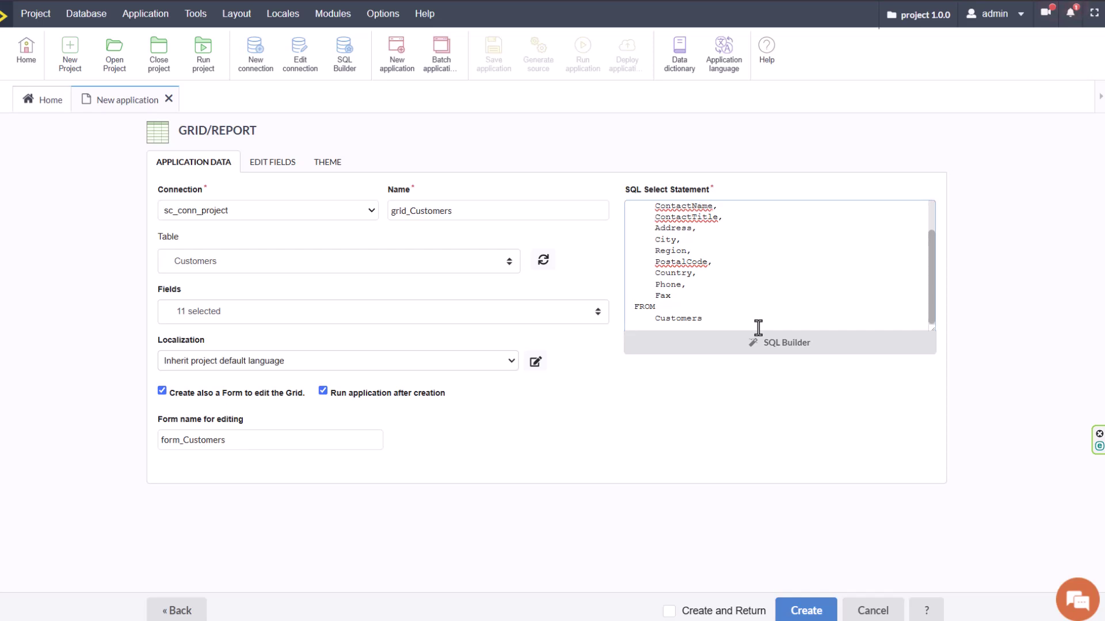
{"action": "scroll", "coordinate": [759, 280], "scroll_direction": "up", "scroll_amount": 2}
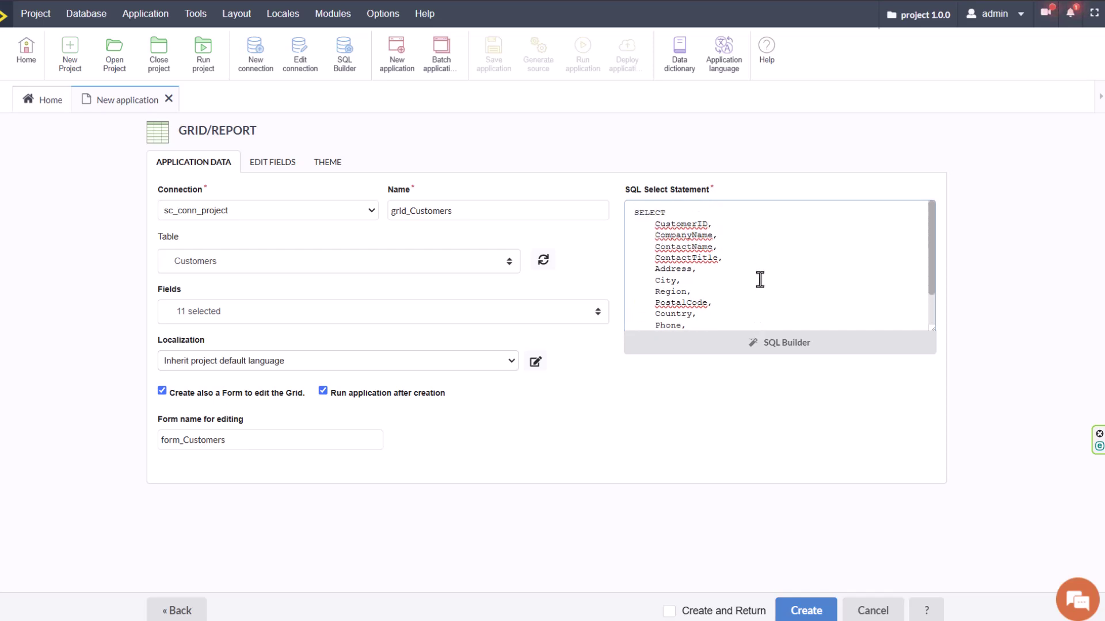
Keep all 11 fields and the project default language, then untick the companion edit form.
{"action": "left_click", "coordinate": [447, 316]}
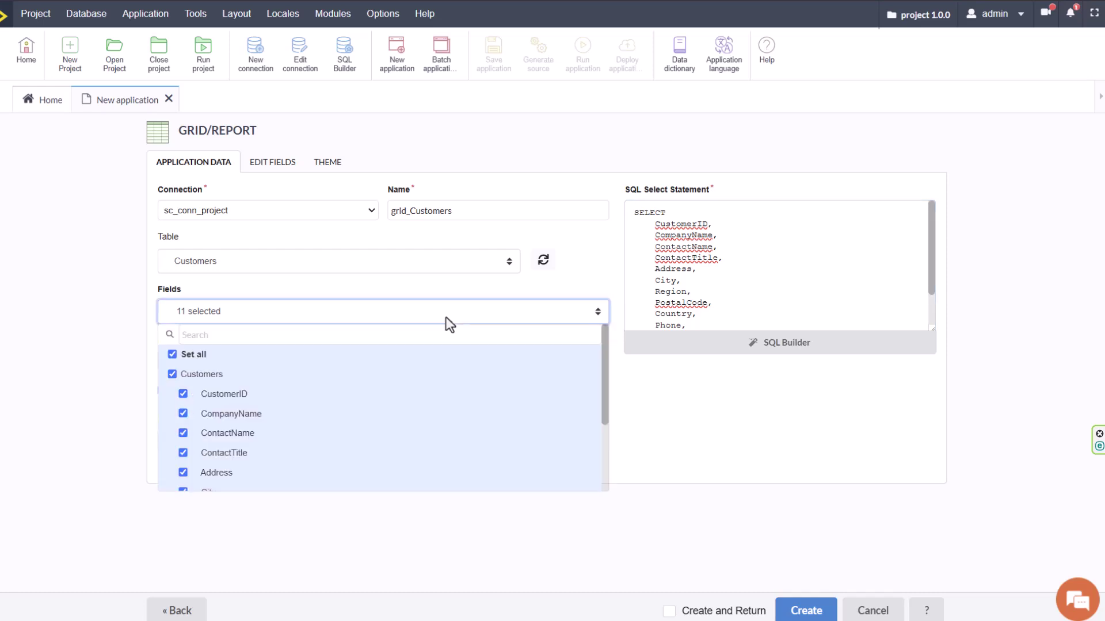
{"action": "left_click", "coordinate": [450, 325]}
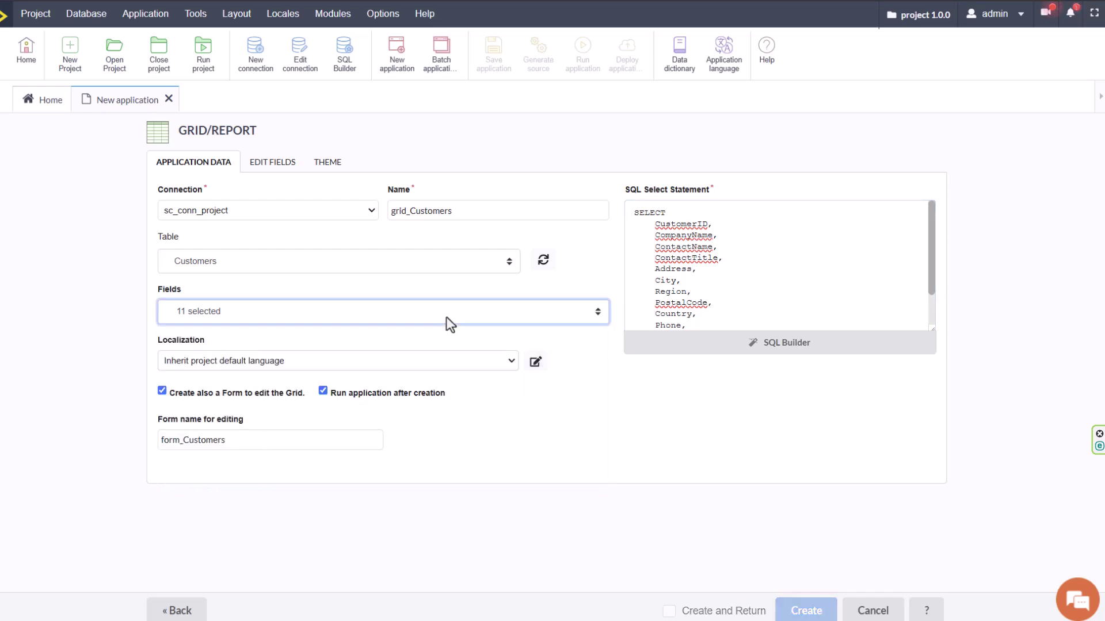
{"action": "left_click", "coordinate": [388, 360]}
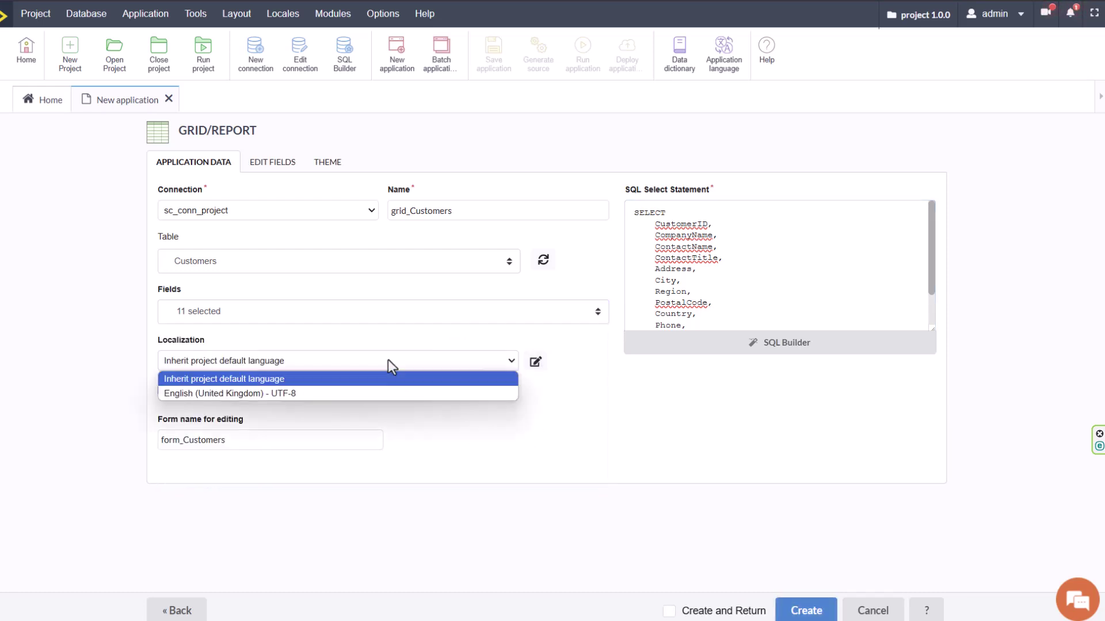
{"action": "left_click", "coordinate": [808, 466]}
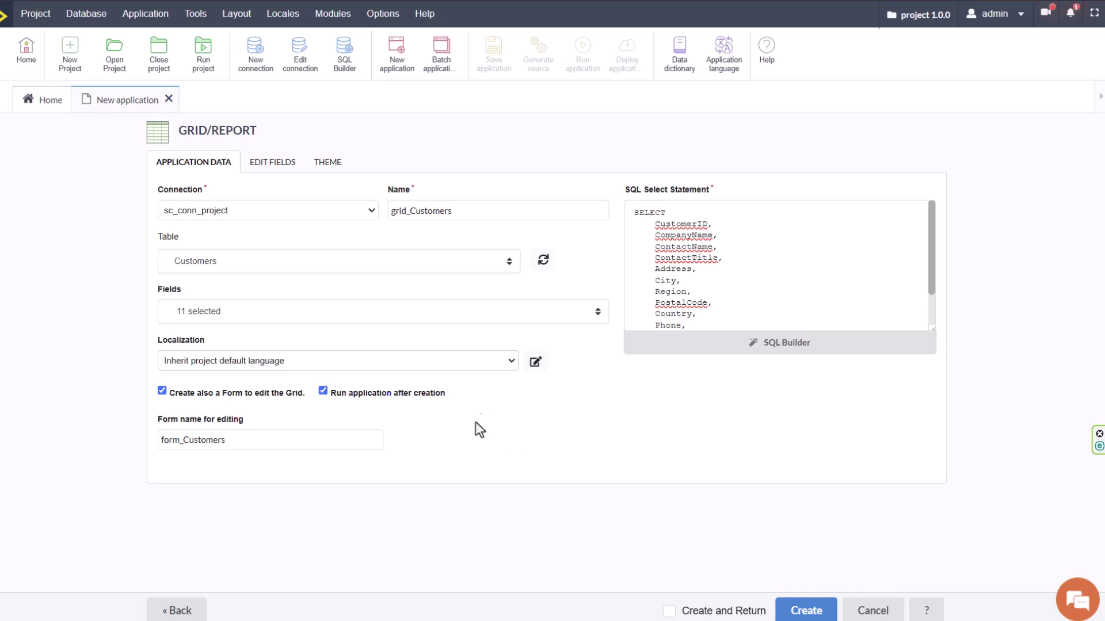
{"action": "left_click", "coordinate": [246, 443]}
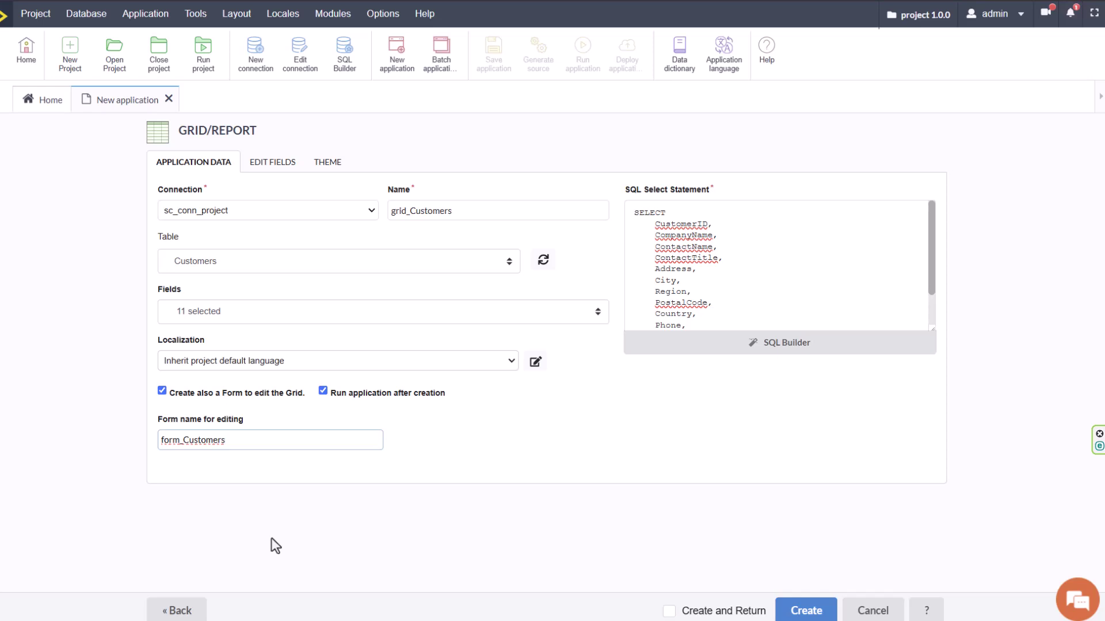
{"action": "left_click", "coordinate": [162, 391]}
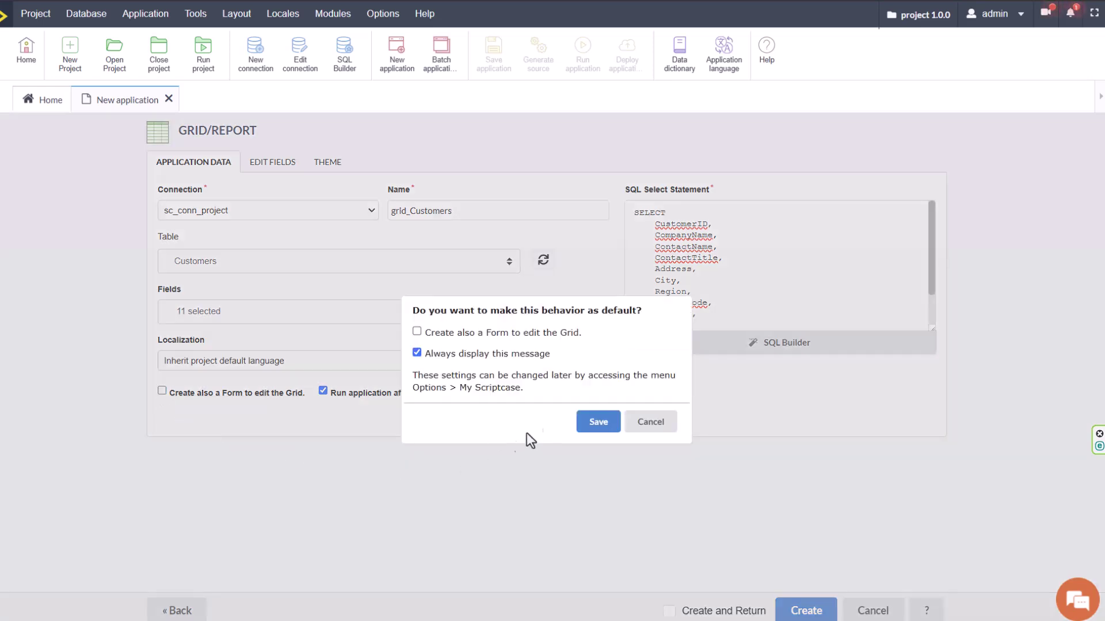
Re-enable the companion form, decline the make-default prompt, create grid_Customers and open it manually.
{"action": "left_click", "coordinate": [650, 424]}
{"action": "left_click", "coordinate": [162, 391]}
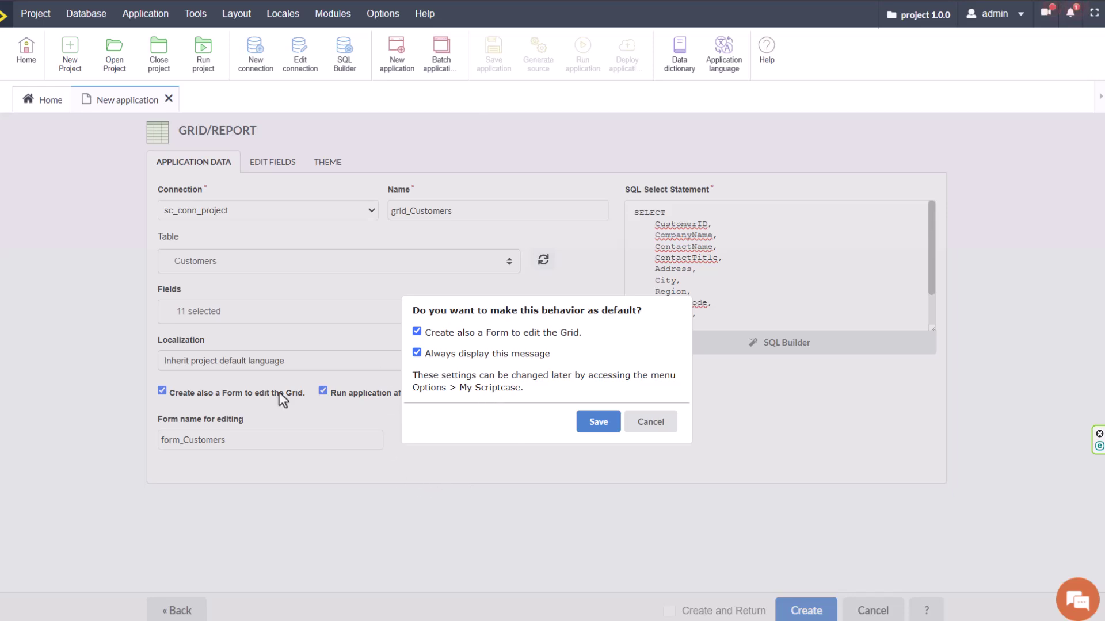
{"action": "left_click", "coordinate": [653, 428]}
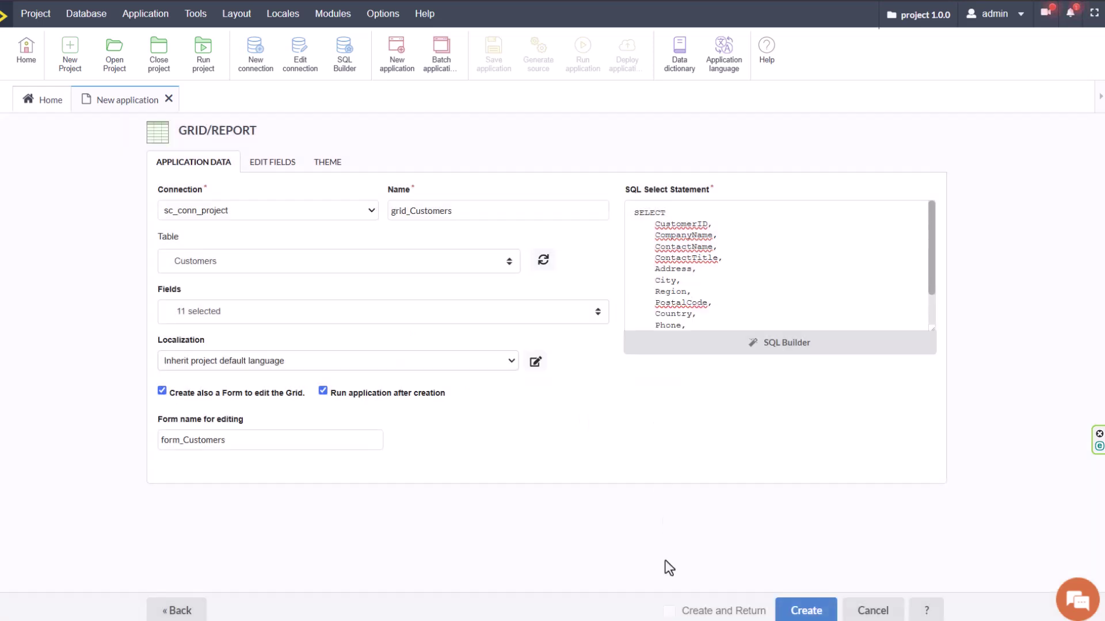
{"action": "left_click", "coordinate": [805, 610]}
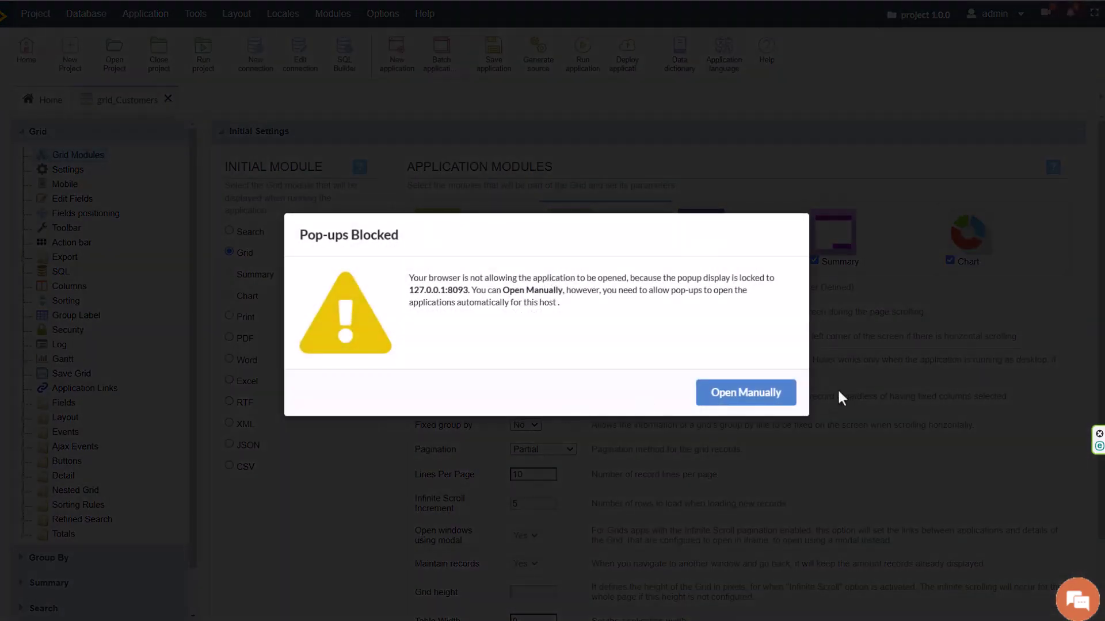
{"action": "left_click", "coordinate": [750, 397]}
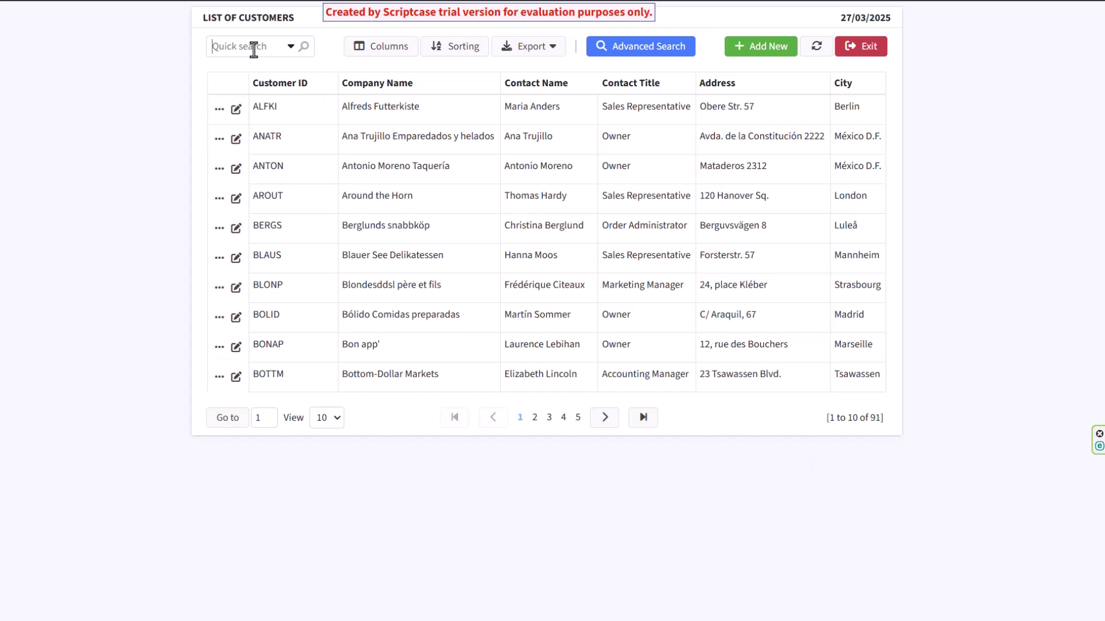
Remove Company Name from the grid columns and add Contact Title as a second sort field.
{"action": "left_click", "coordinate": [394, 48]}
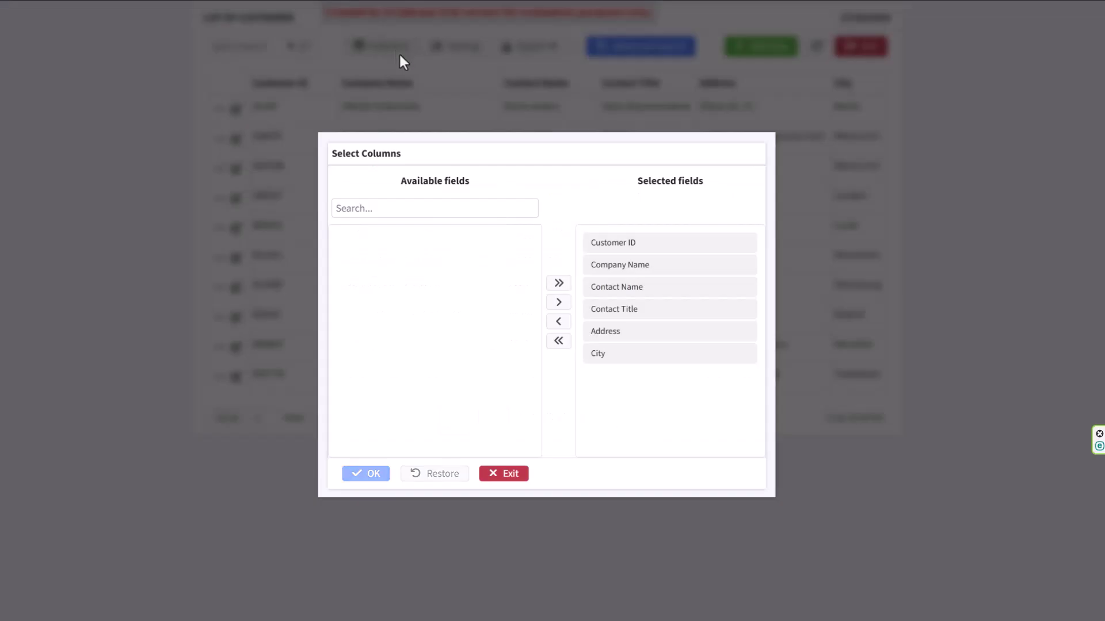
{"action": "left_click_drag", "start_coordinate": [644, 269], "coordinate": [478, 311]}
{"action": "left_click", "coordinate": [374, 477]}
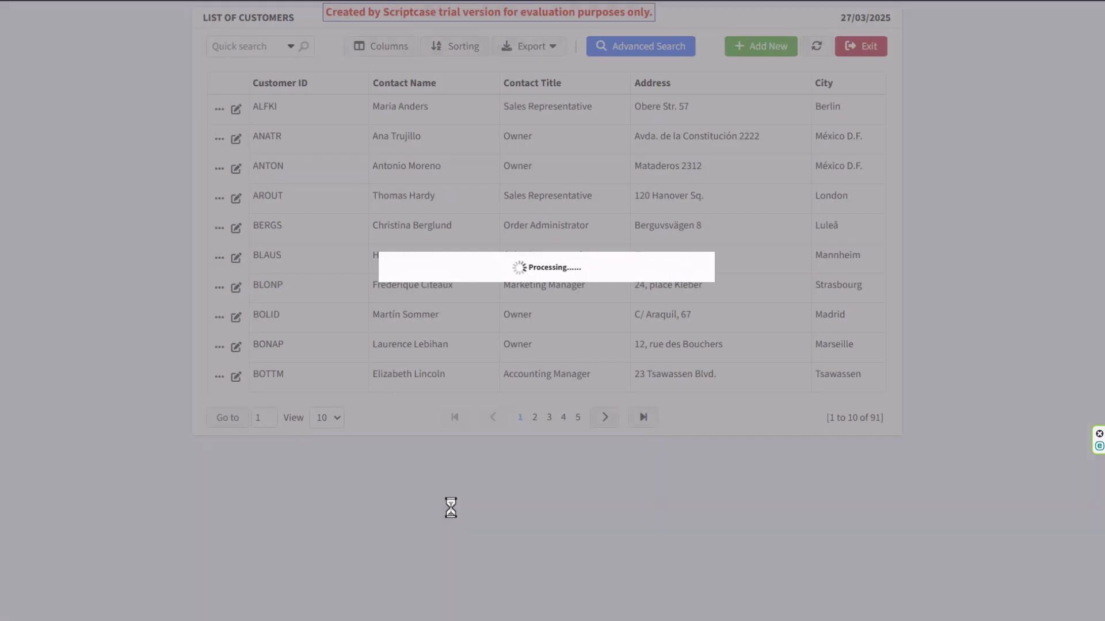
{"action": "left_click", "coordinate": [455, 47]}
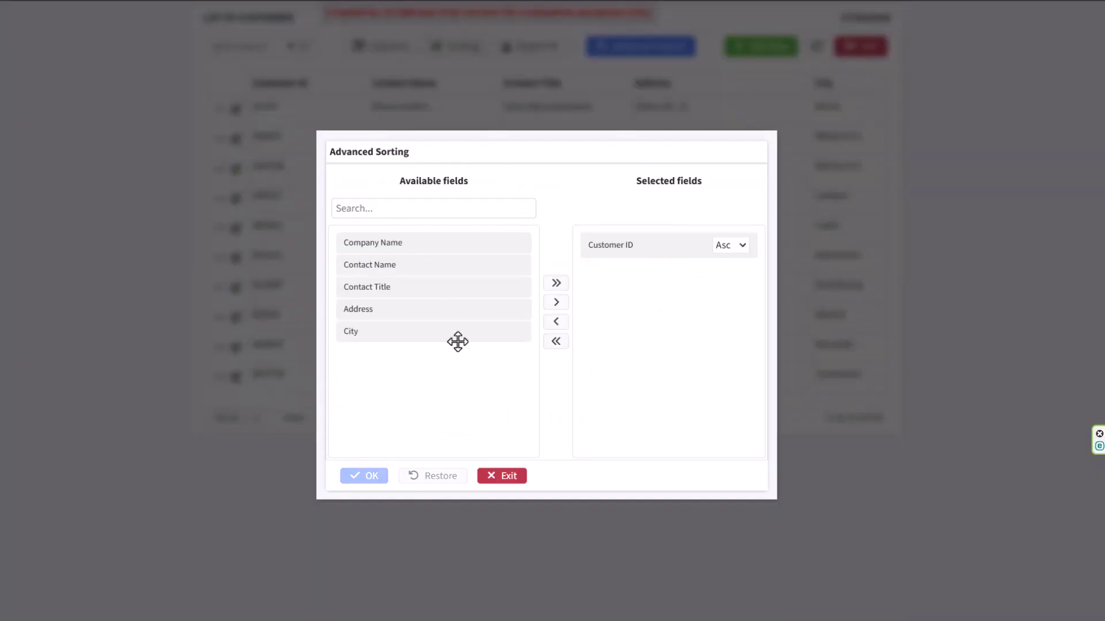
{"action": "left_click_drag", "start_coordinate": [370, 289], "coordinate": [625, 298]}
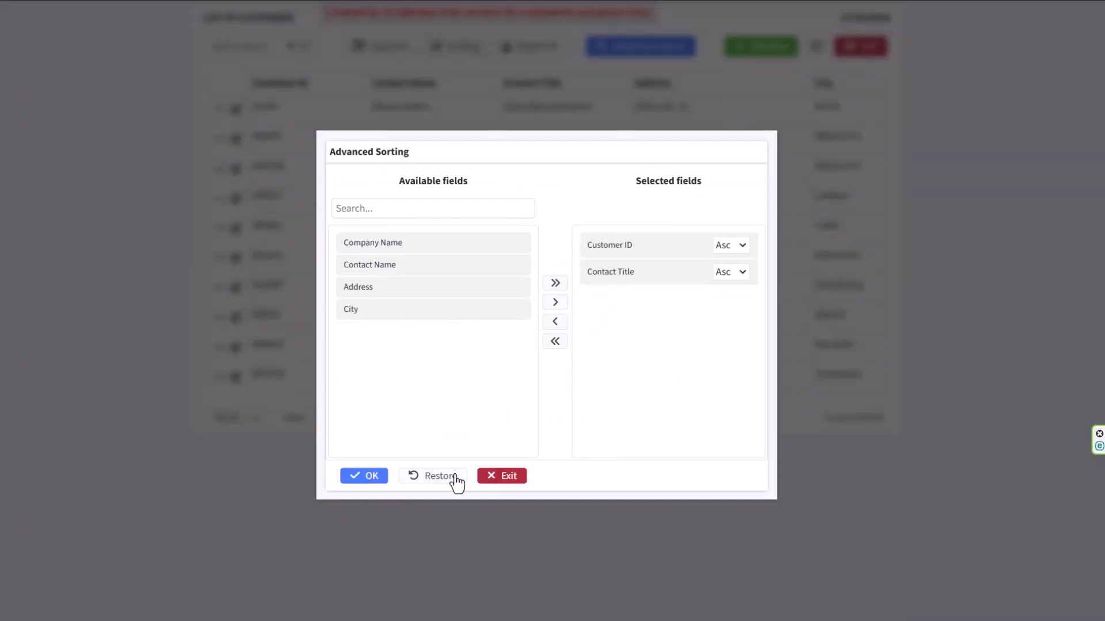
{"action": "left_click", "coordinate": [360, 479]}
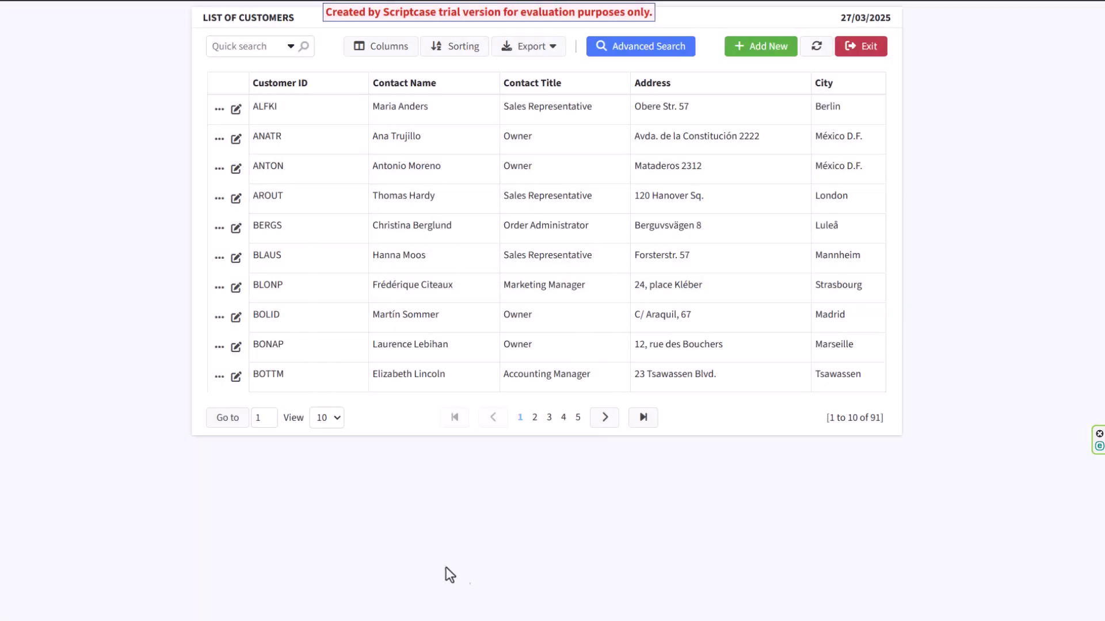
Export the customer list to PDF, view the file, and return to the list.
{"action": "right_click", "coordinate": [599, 238]}
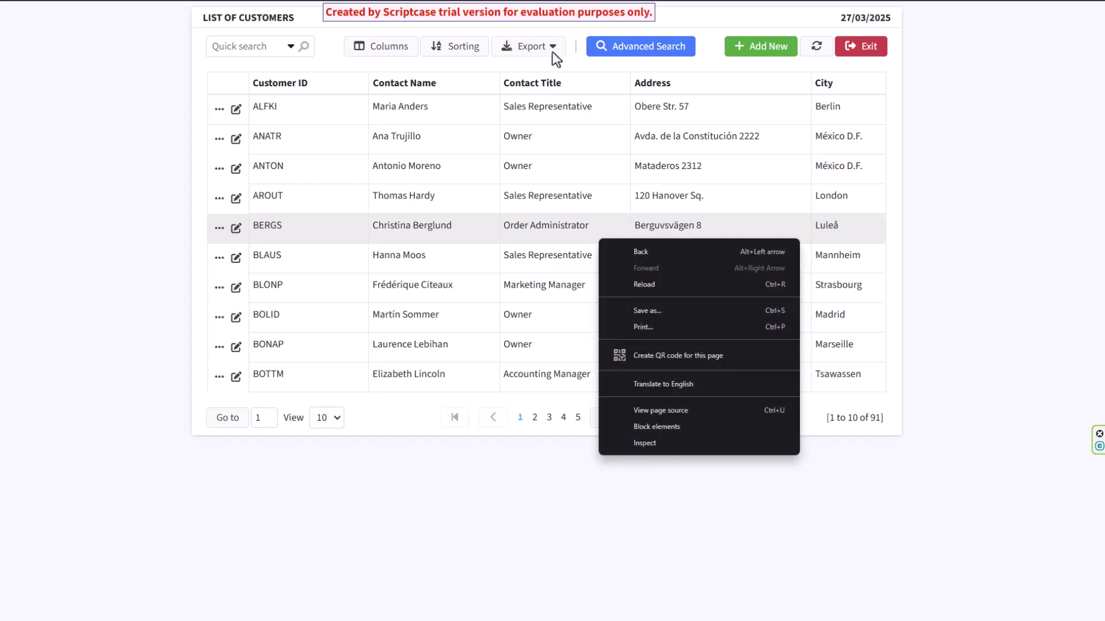
{"action": "left_click", "coordinate": [557, 53]}
{"action": "left_click", "coordinate": [505, 69]}
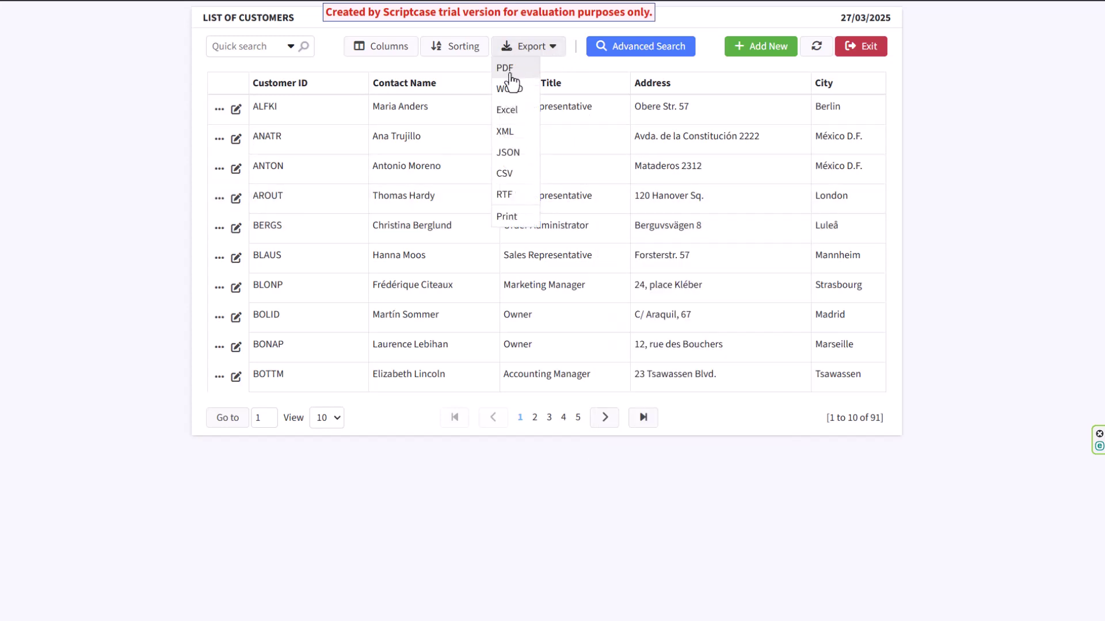
{"action": "left_click", "coordinate": [677, 285]}
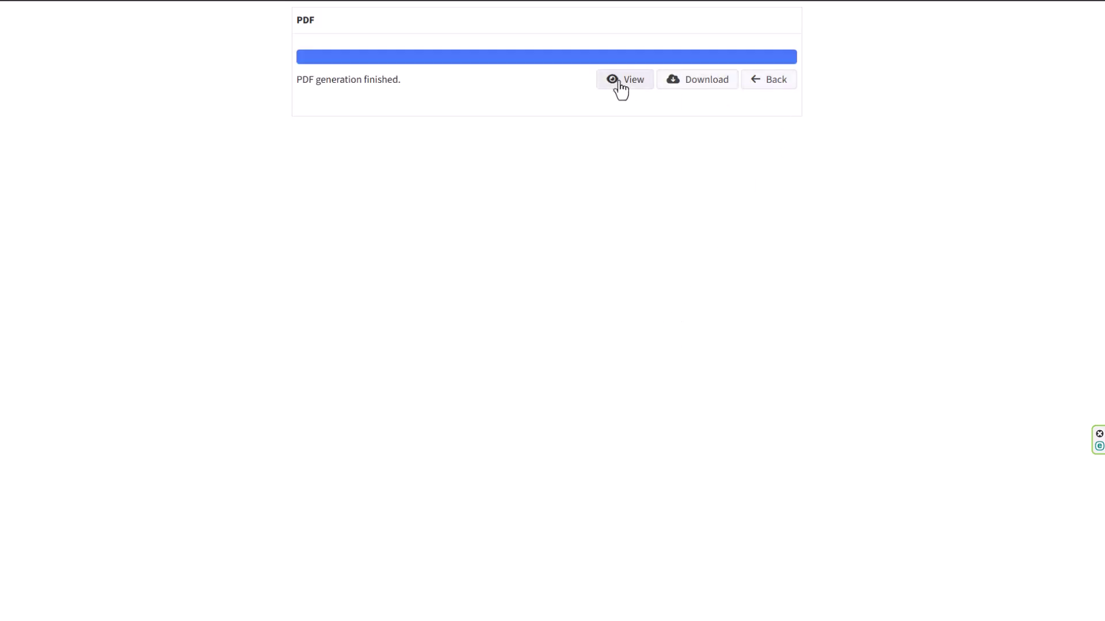
{"action": "left_click", "coordinate": [622, 83]}
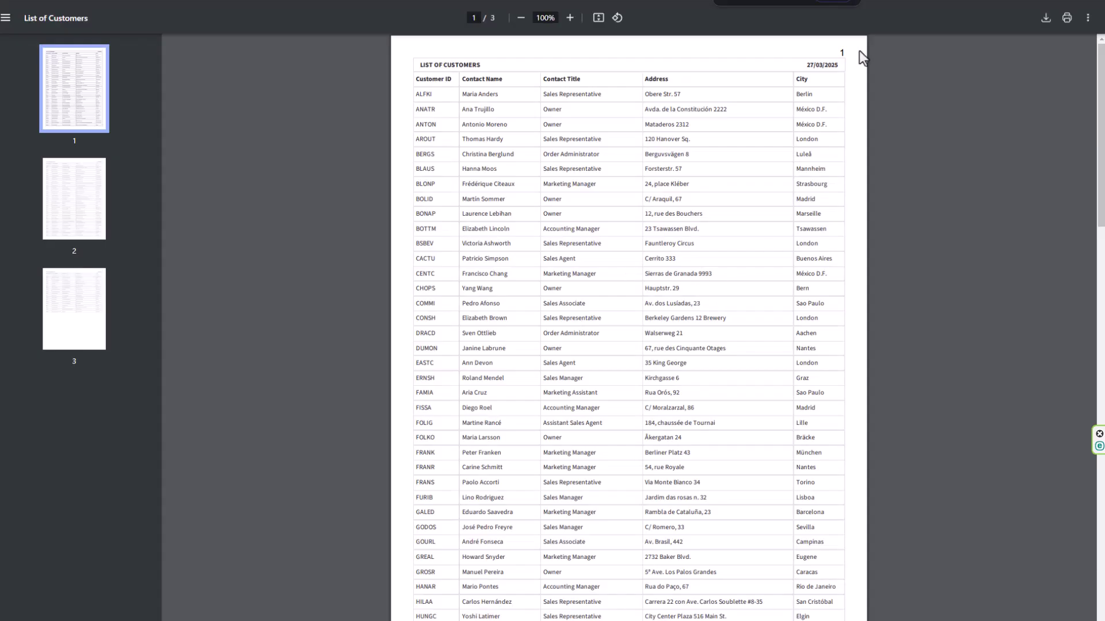
{"action": "key", "text": "ctrl+w"}
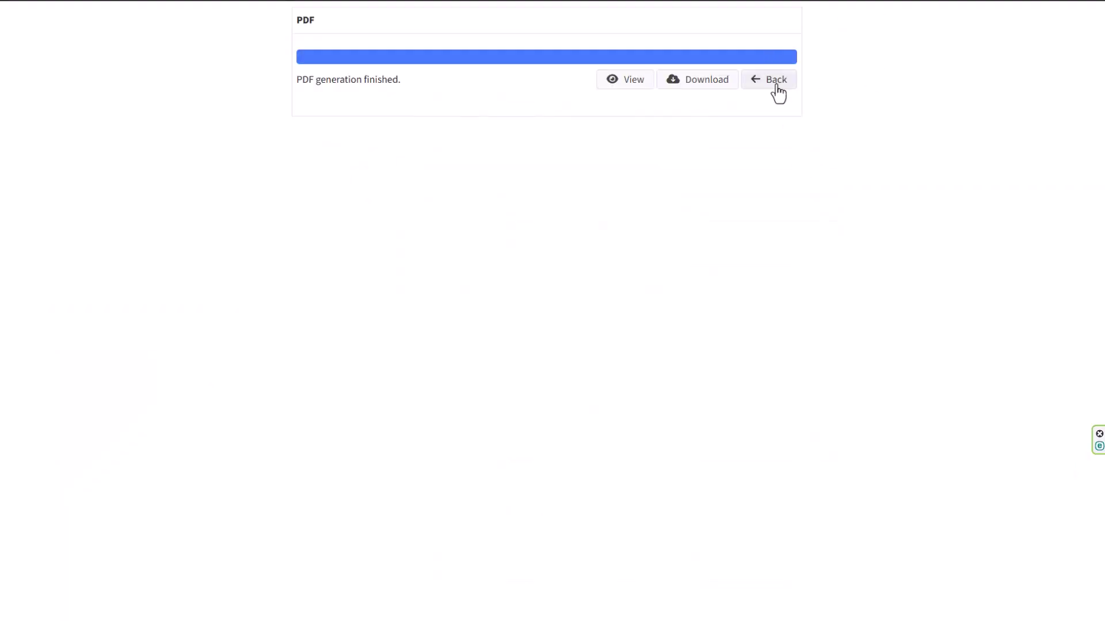
{"action": "left_click", "coordinate": [772, 82]}
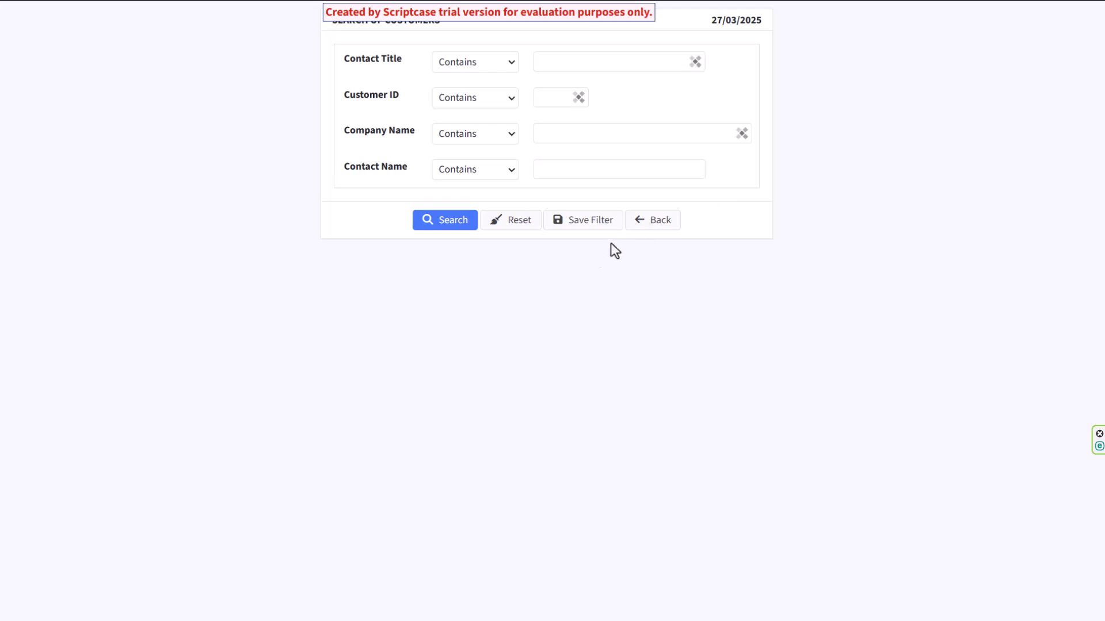
Leave the search form and open a blank new customer record, stepping through Postal Code onward.
{"action": "left_click", "coordinate": [659, 223]}
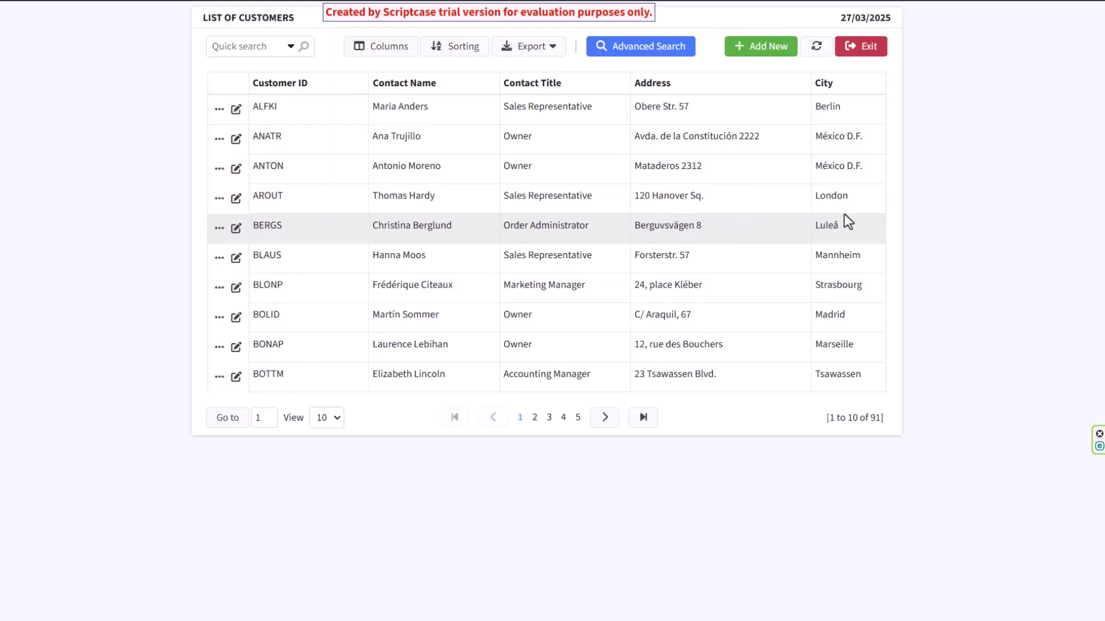
{"action": "left_click", "coordinate": [775, 53]}
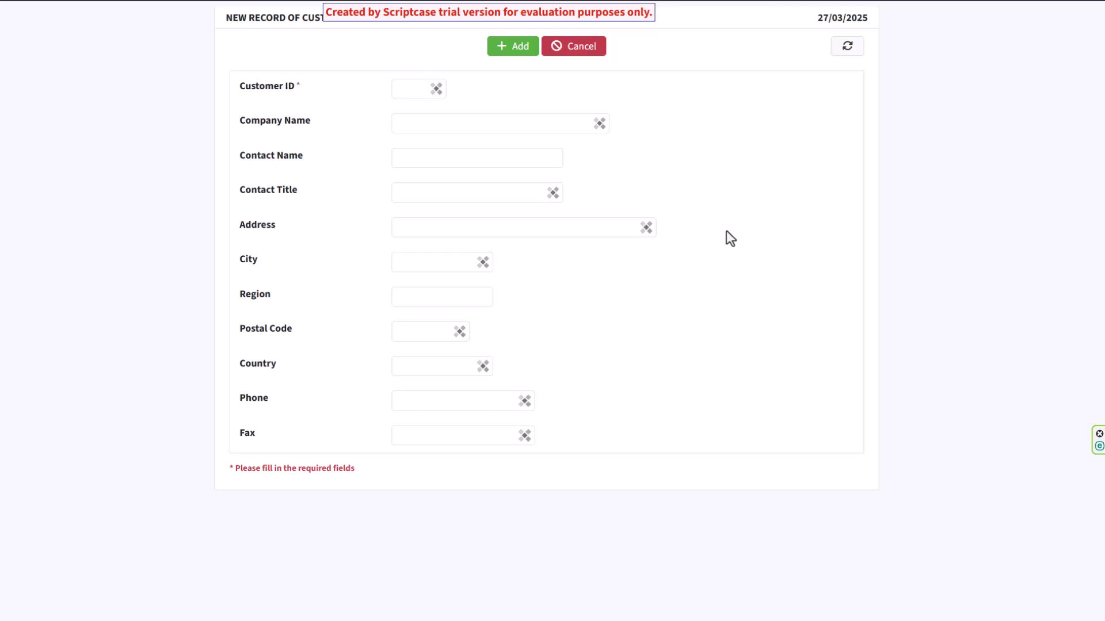
{"action": "left_click", "coordinate": [418, 334]}
{"action": "left_click", "coordinate": [415, 363]}
{"action": "left_click", "coordinate": [424, 401]}
{"action": "left_click", "coordinate": [421, 434]}
{"action": "left_click", "coordinate": [581, 397]}
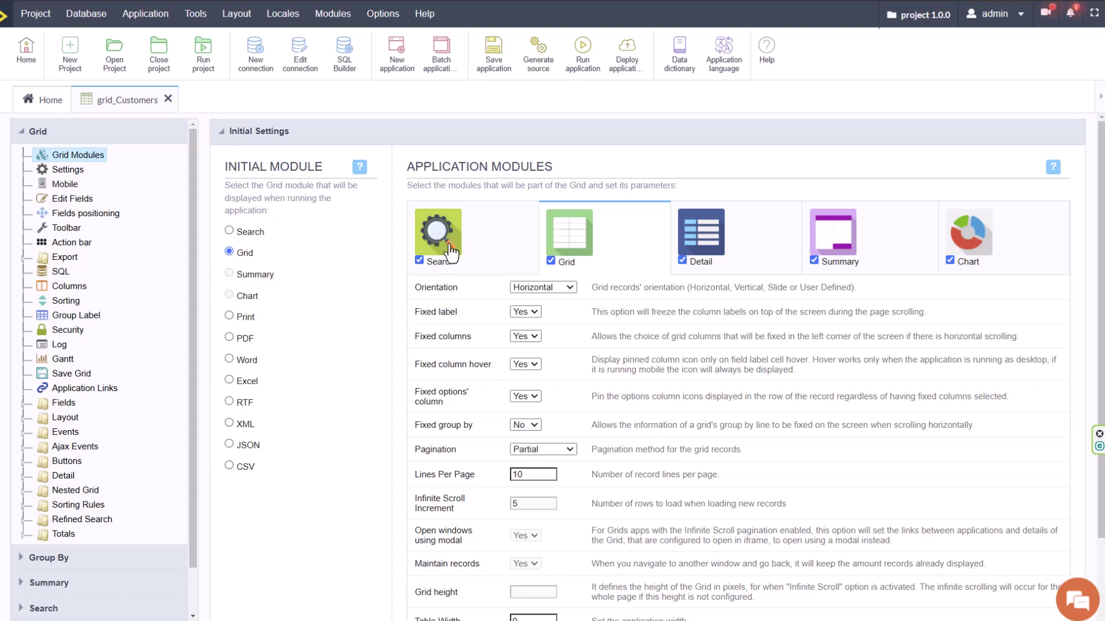
{"action": "left_click", "coordinate": [435, 253]}
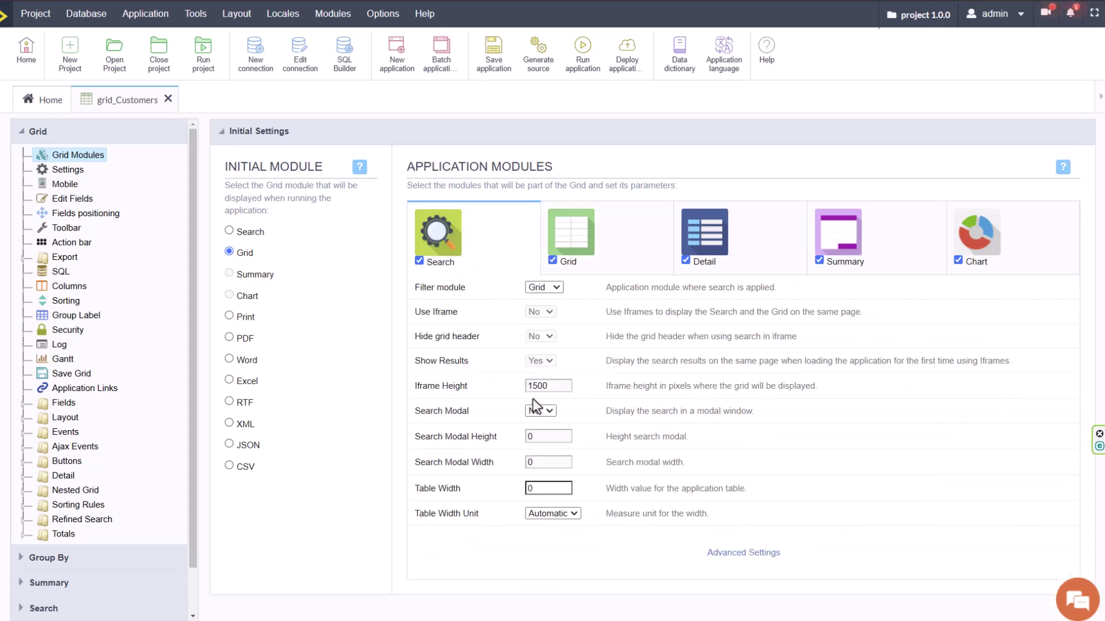
{"action": "left_click", "coordinate": [604, 240]}
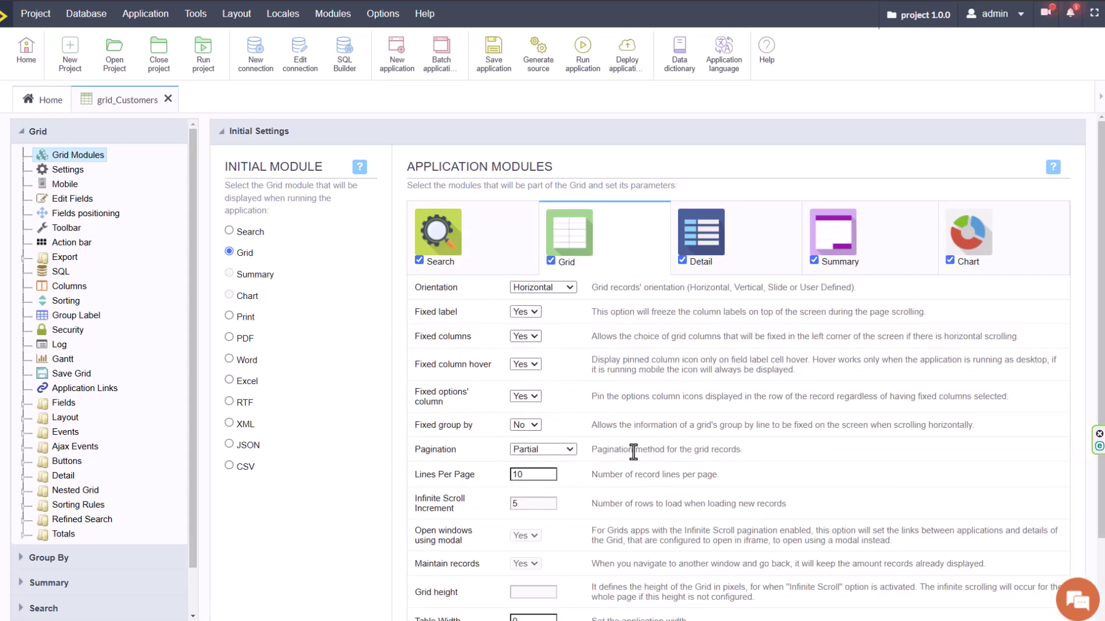
{"action": "left_click", "coordinate": [731, 242]}
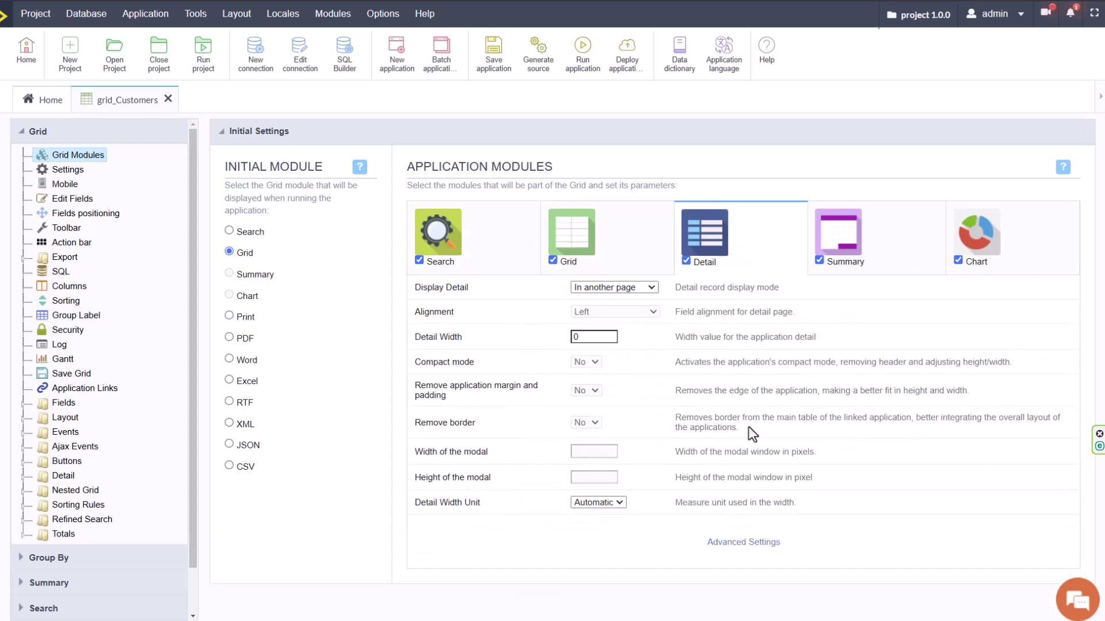
{"action": "left_click", "coordinate": [843, 235]}
{"action": "left_click", "coordinate": [1031, 266]}
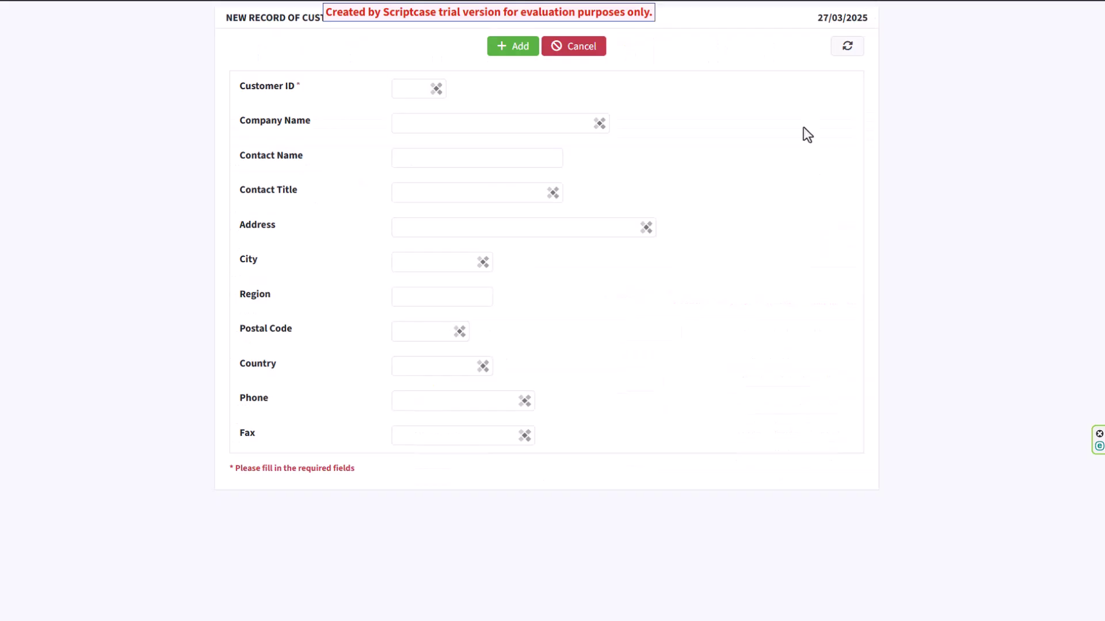
Cancel the new record, view then edit ALFKI, and page ahead to page 3 of customers.
{"action": "left_click", "coordinate": [579, 51]}
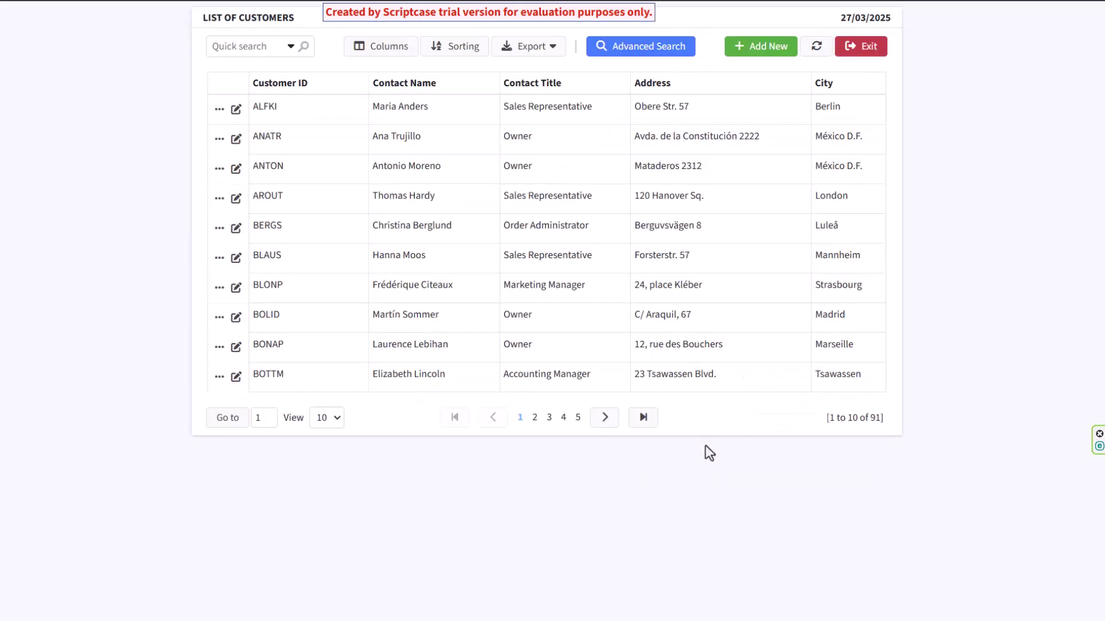
{"action": "left_click", "coordinate": [219, 108]}
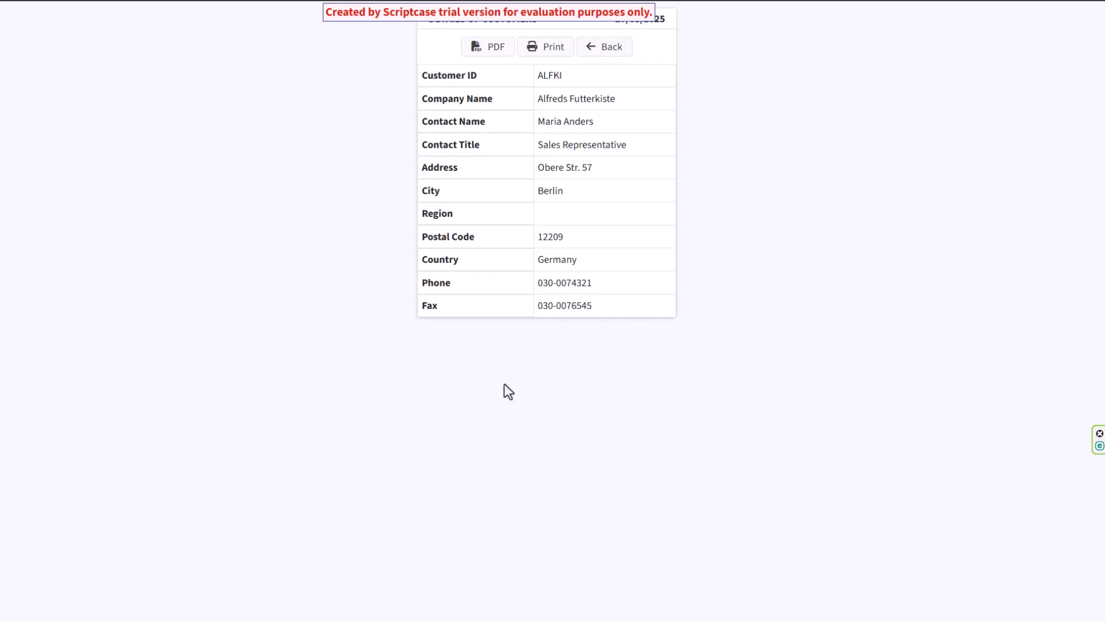
{"action": "left_click", "coordinate": [608, 48]}
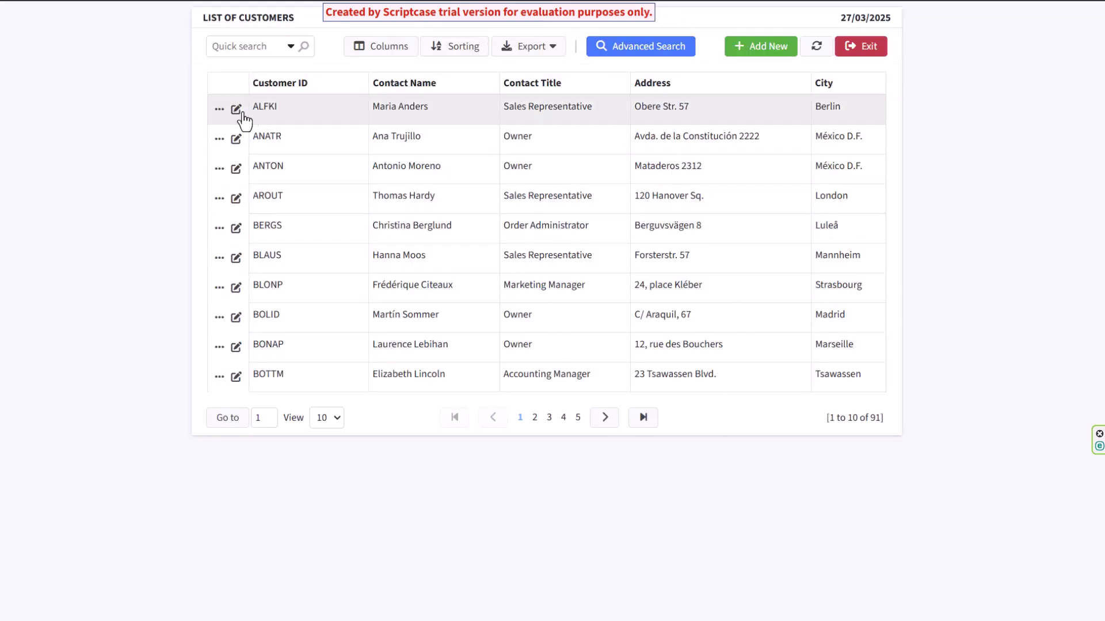
{"action": "left_click", "coordinate": [236, 109]}
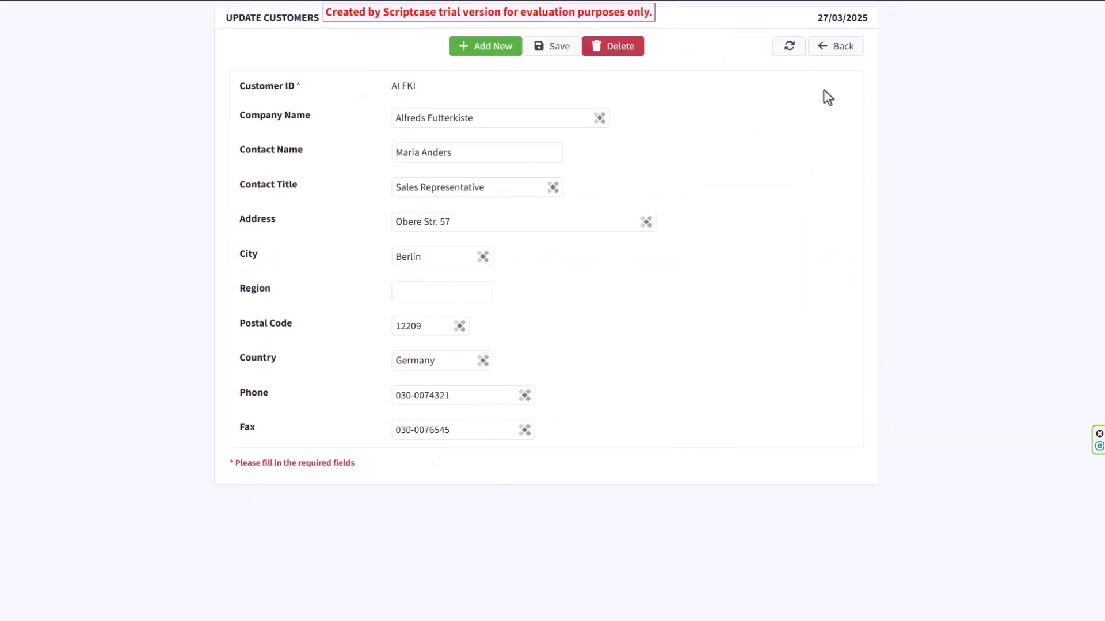
{"action": "left_click", "coordinate": [841, 47]}
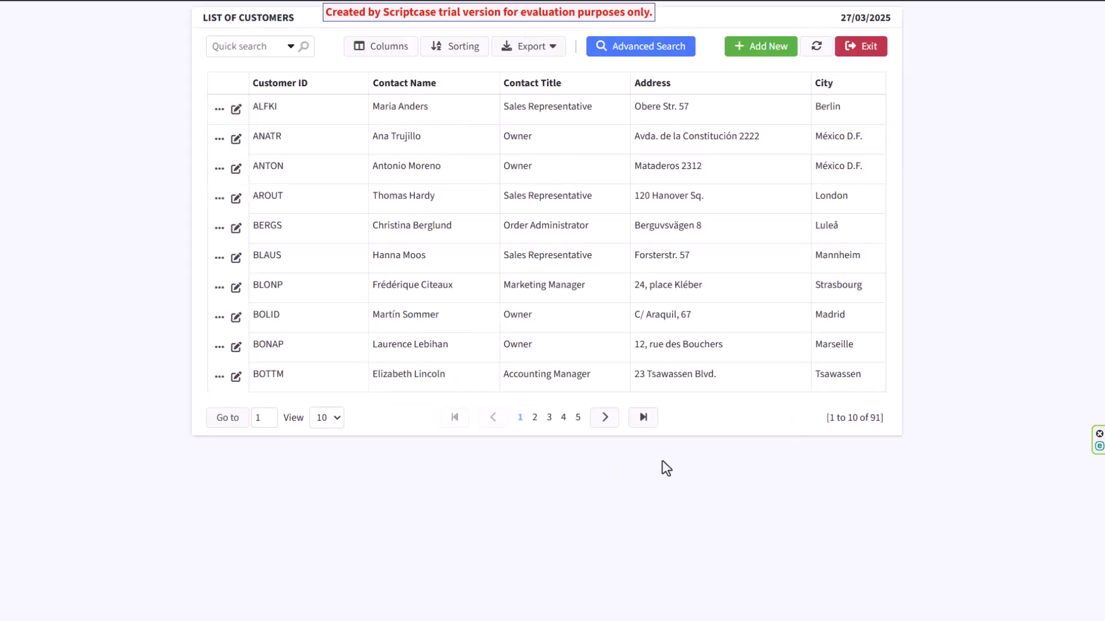
{"action": "left_click", "coordinate": [604, 417]}
{"action": "left_click", "coordinate": [604, 418]}
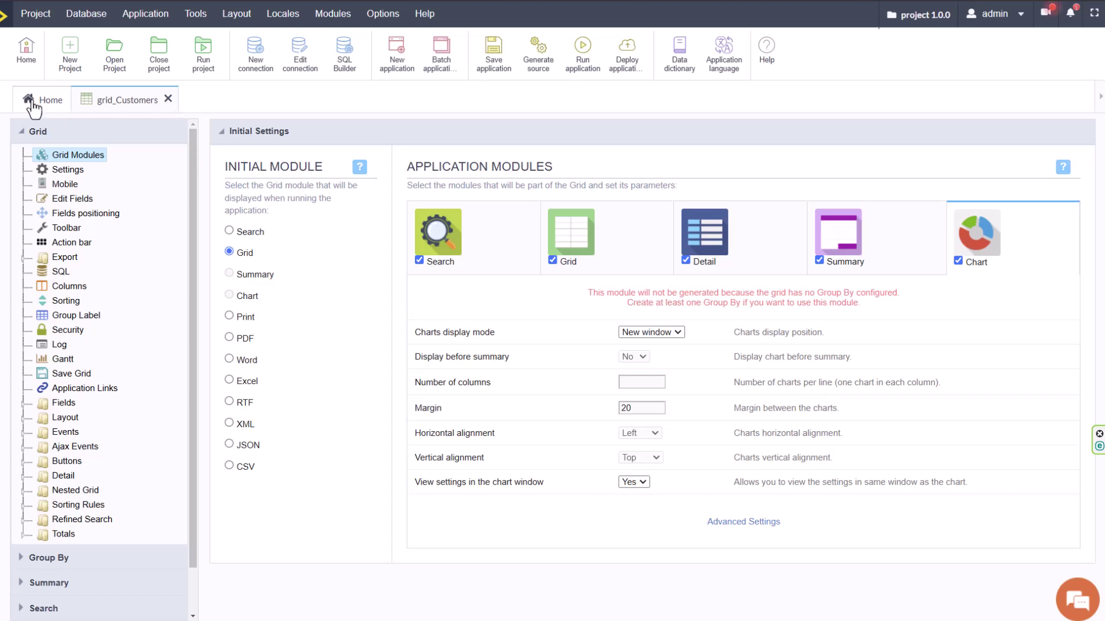
Open form_Customers from the project's application list and show its field configuration.
{"action": "left_click", "coordinate": [33, 102]}
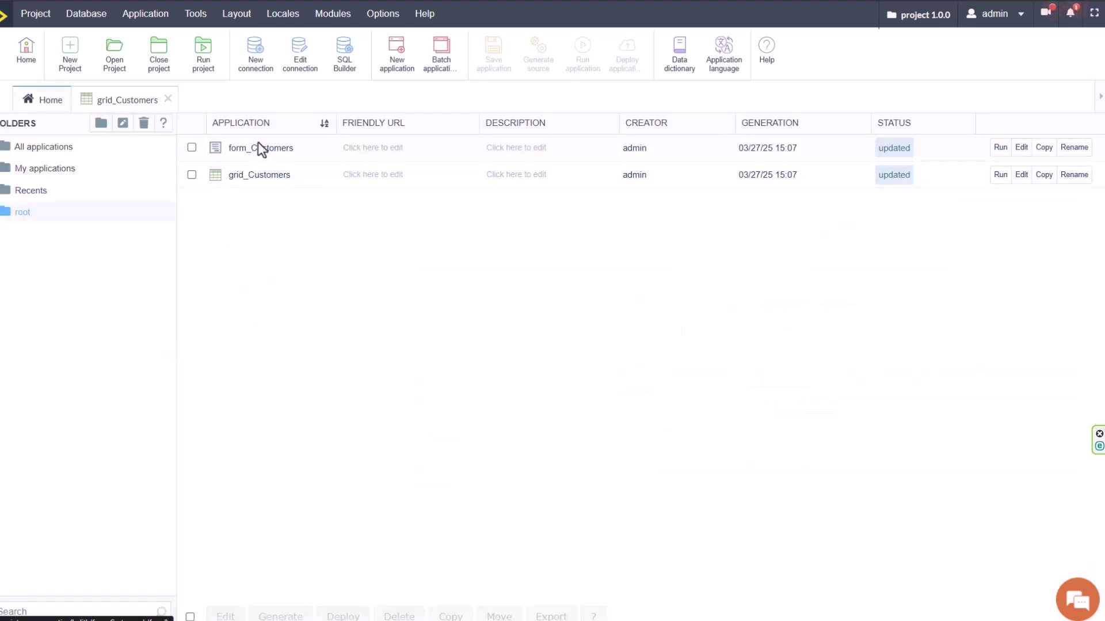
{"action": "left_click", "coordinate": [257, 147]}
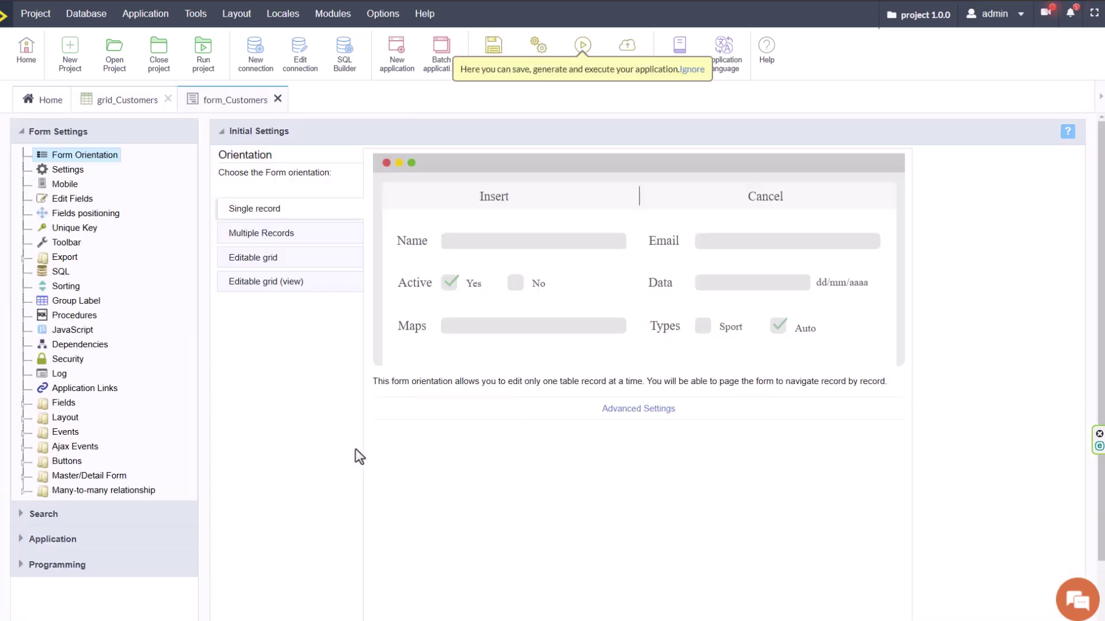
{"action": "left_click", "coordinate": [68, 199]}
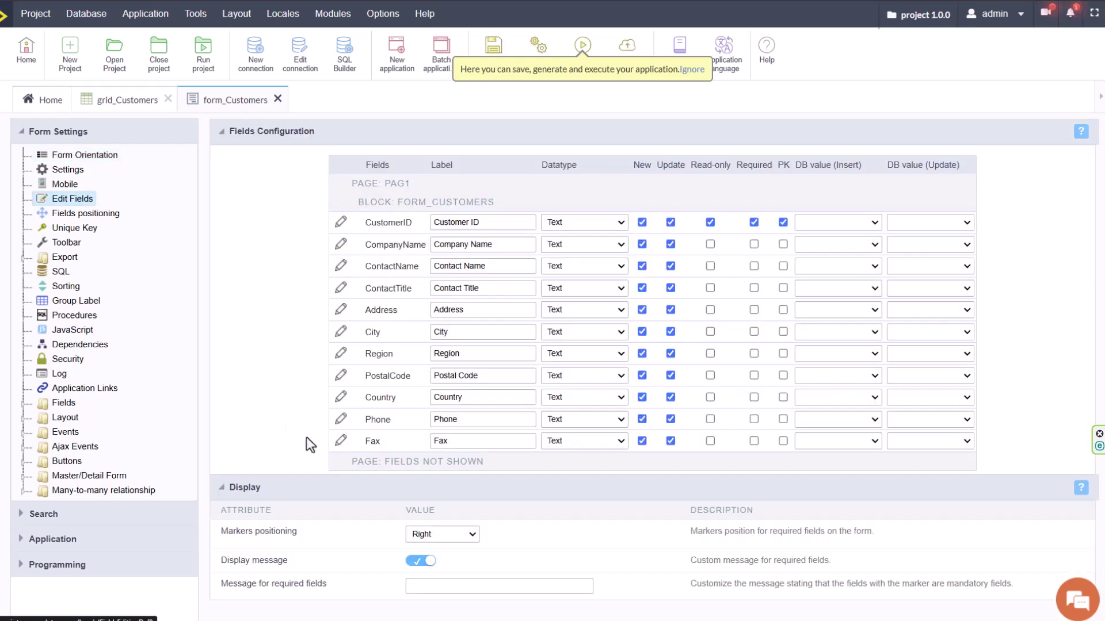
Hide Country and Fax, exclude ContactName from new records and City from updates.
{"action": "left_click_drag", "start_coordinate": [395, 397], "coordinate": [407, 461]}
{"action": "left_click_drag", "start_coordinate": [395, 424], "coordinate": [402, 446]}
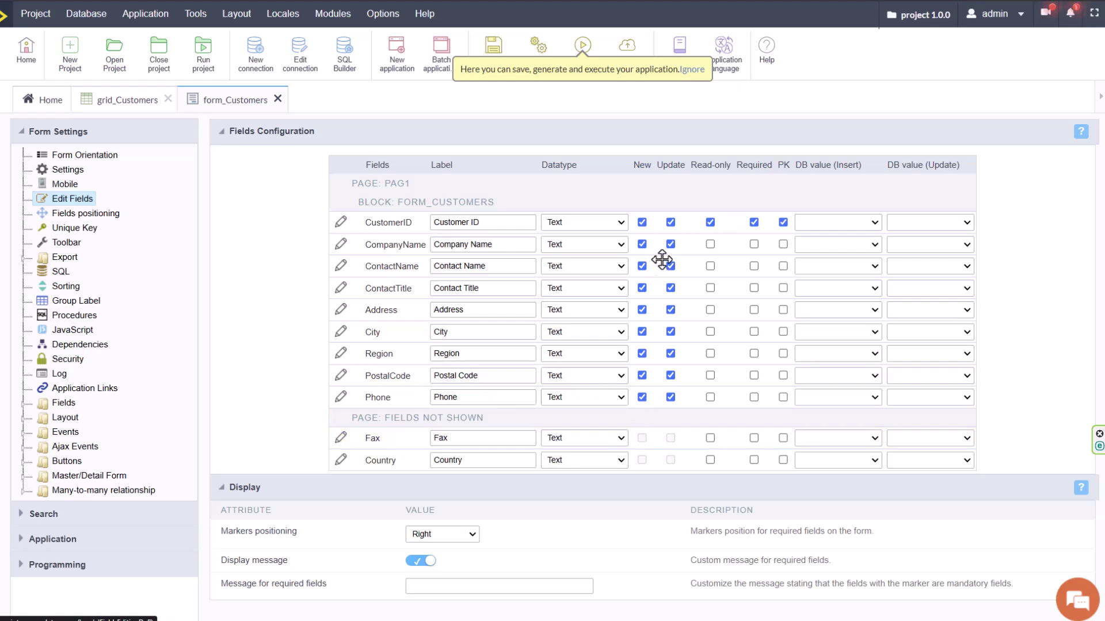
{"action": "left_click", "coordinate": [642, 267]}
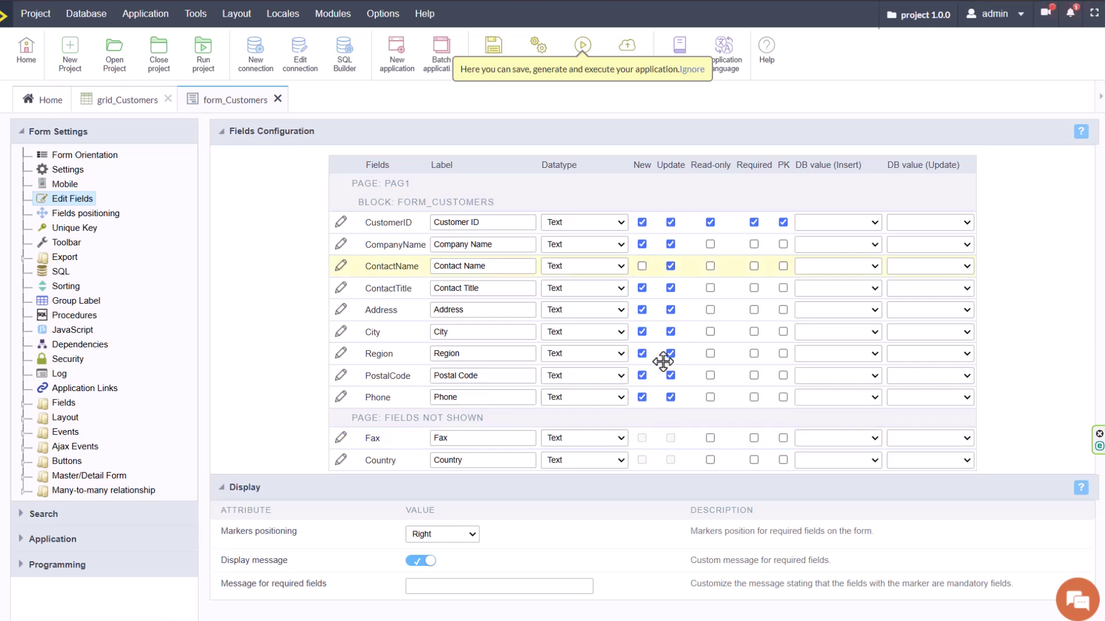
{"action": "left_click", "coordinate": [670, 332]}
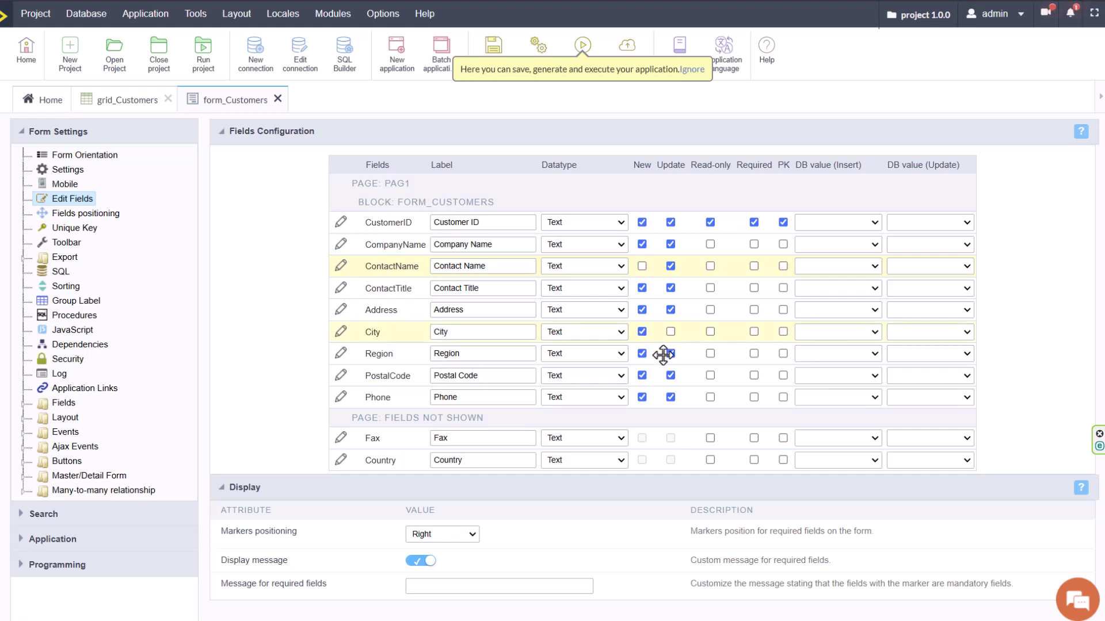
Review ContactName's insert and update database value options, then list the individual form fields.
{"action": "left_click", "coordinate": [850, 265]}
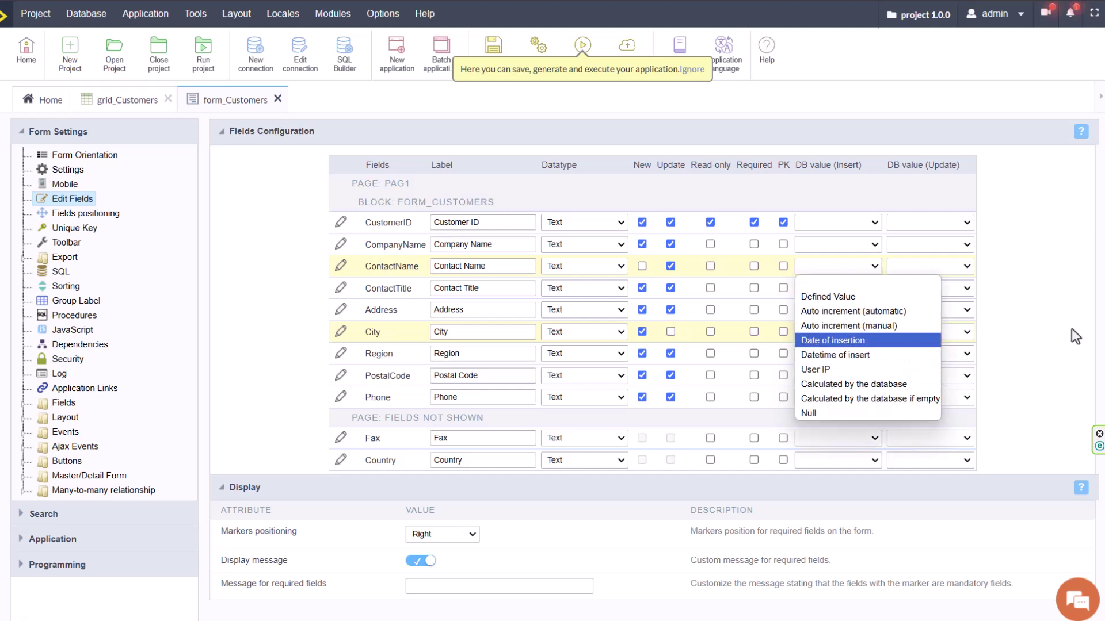
{"action": "left_click", "coordinate": [1011, 304]}
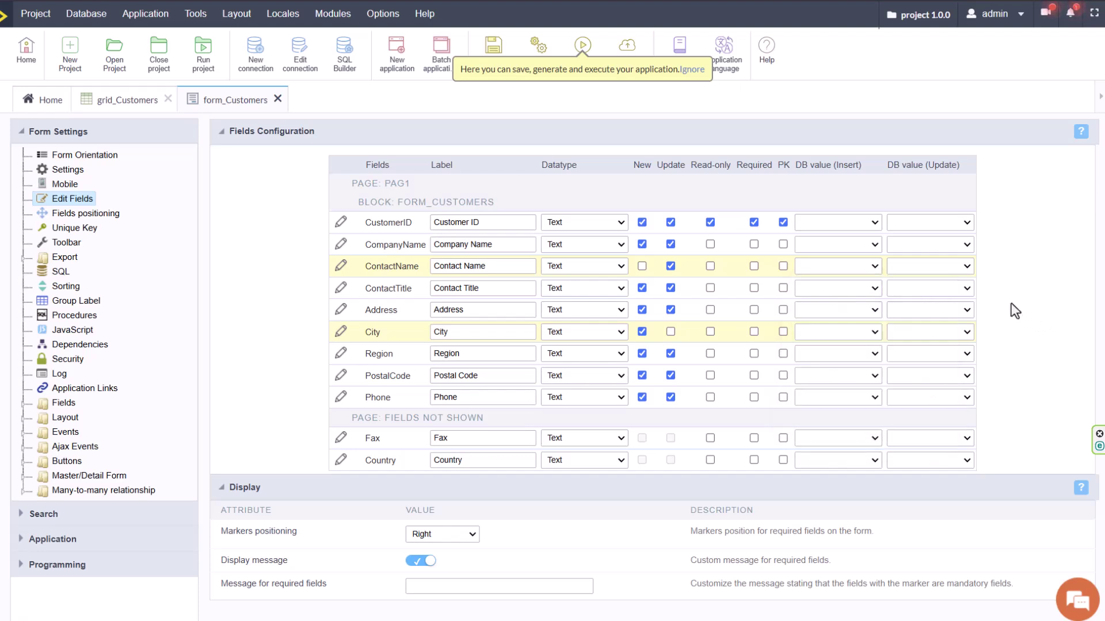
{"action": "left_click", "coordinate": [945, 268]}
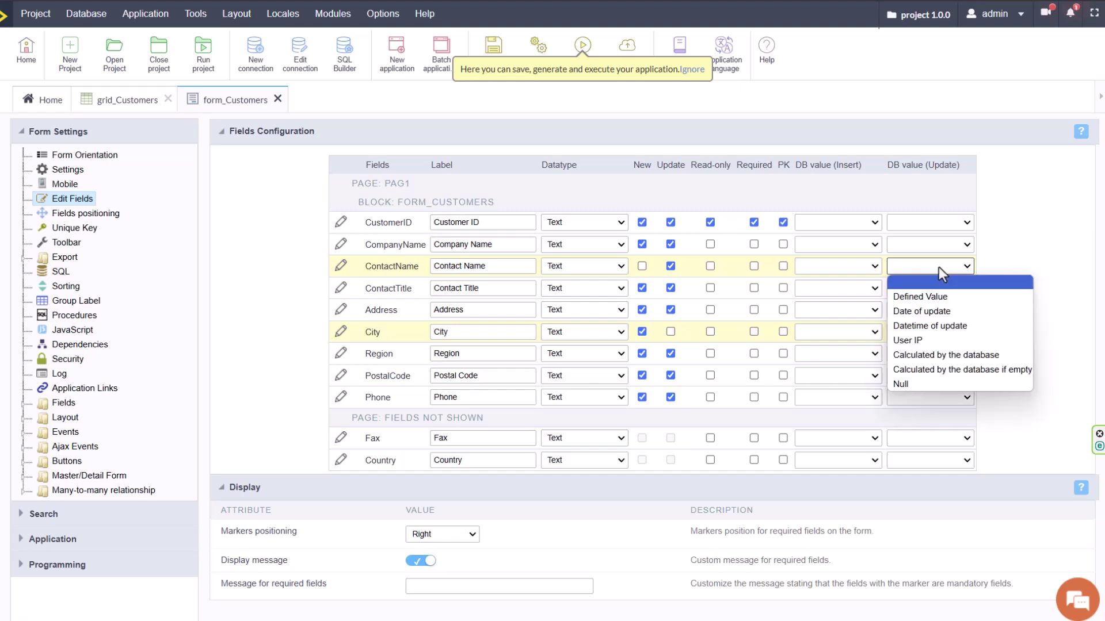
{"action": "left_click", "coordinate": [1027, 244]}
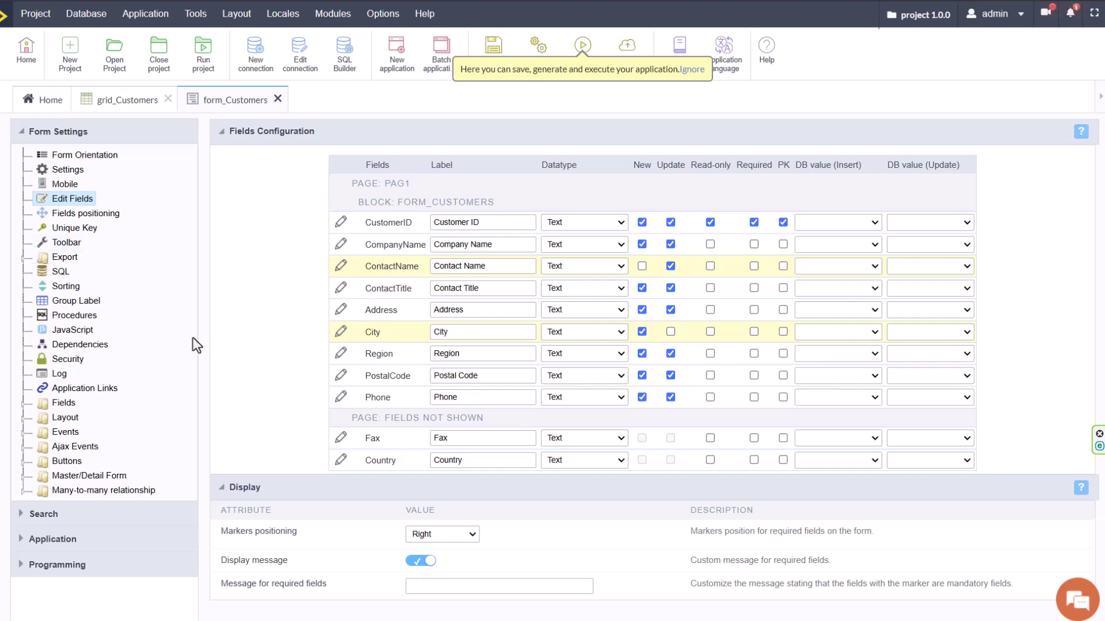
{"action": "left_click", "coordinate": [23, 404]}
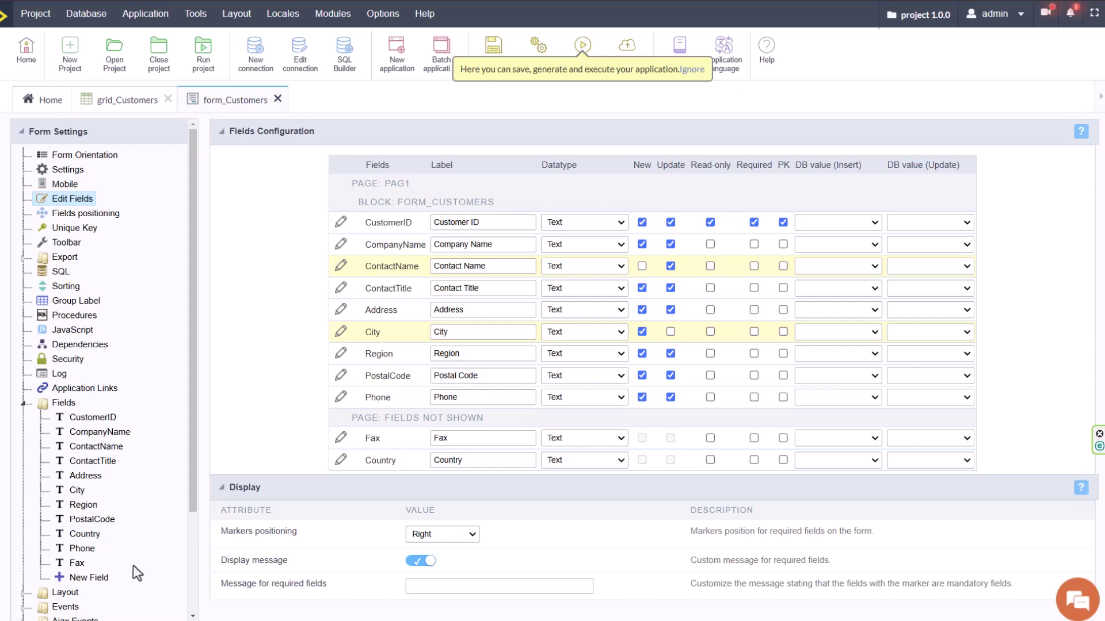
Open Phone's settings, try a numeric type, and leave the initial value type blank.
{"action": "left_click", "coordinate": [80, 548]}
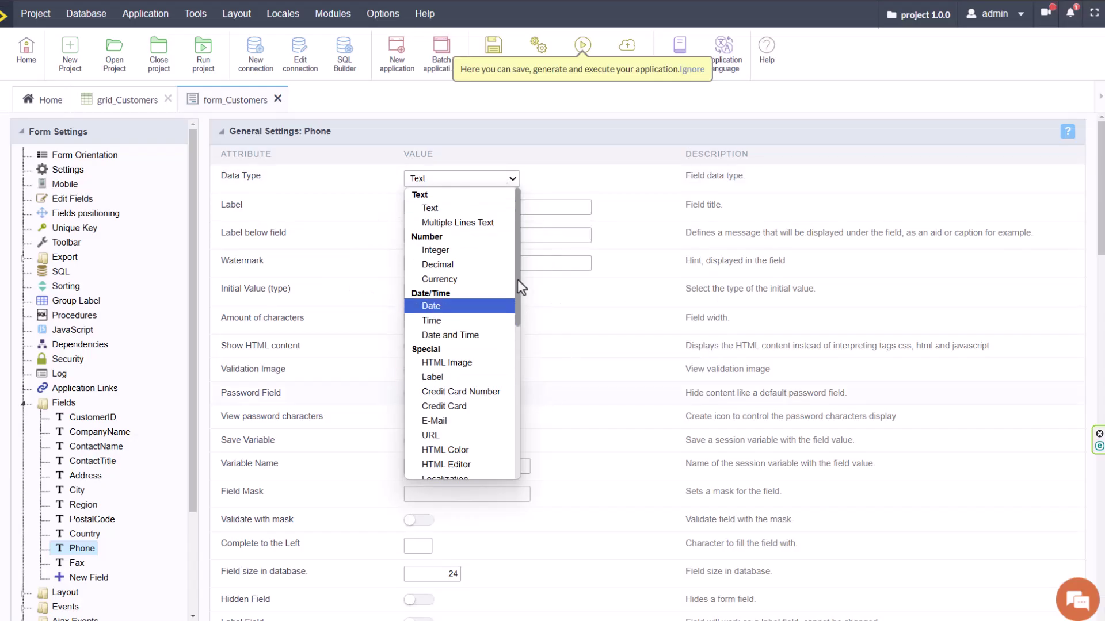
{"action": "left_click", "coordinate": [443, 264]}
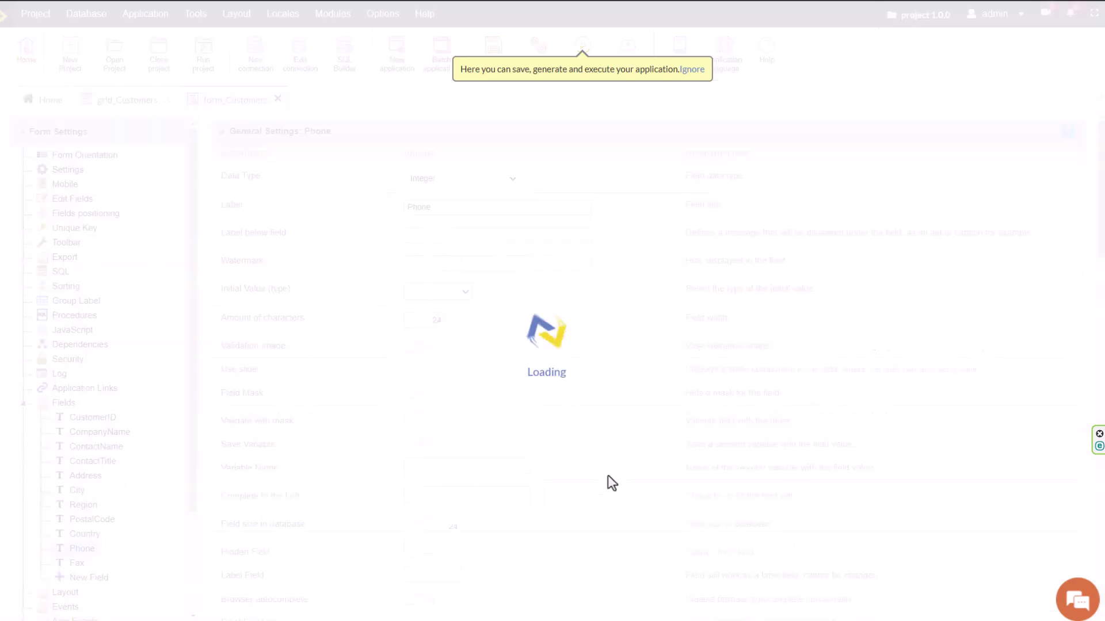
{"action": "scroll", "coordinate": [611, 488], "scroll_direction": "down", "scroll_amount": 2}
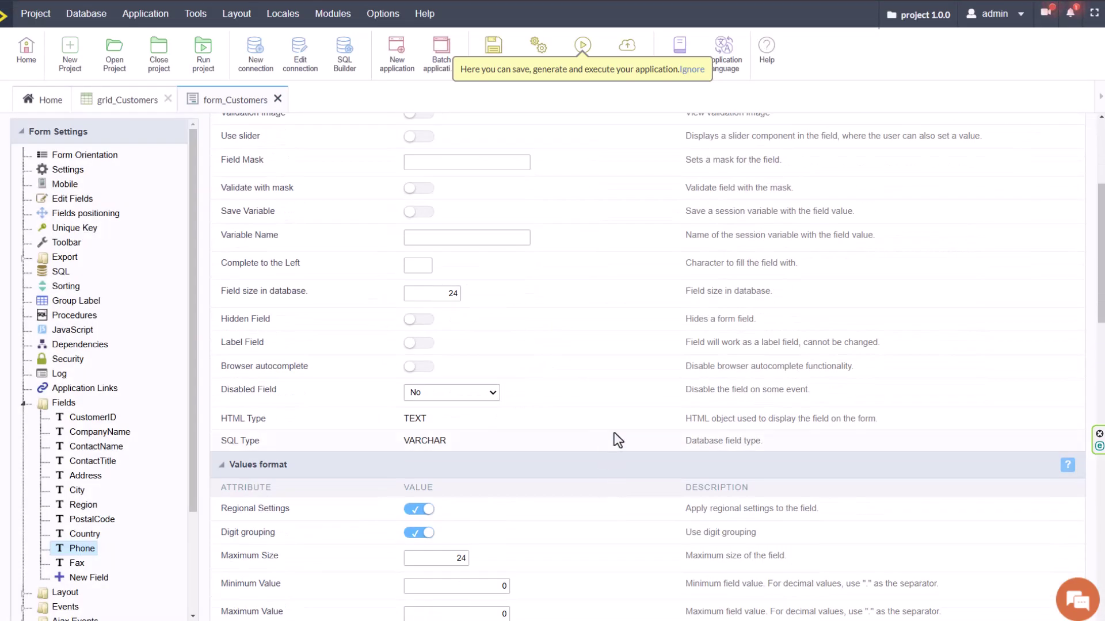
{"action": "scroll", "coordinate": [614, 432], "scroll_direction": "down", "scroll_amount": 4}
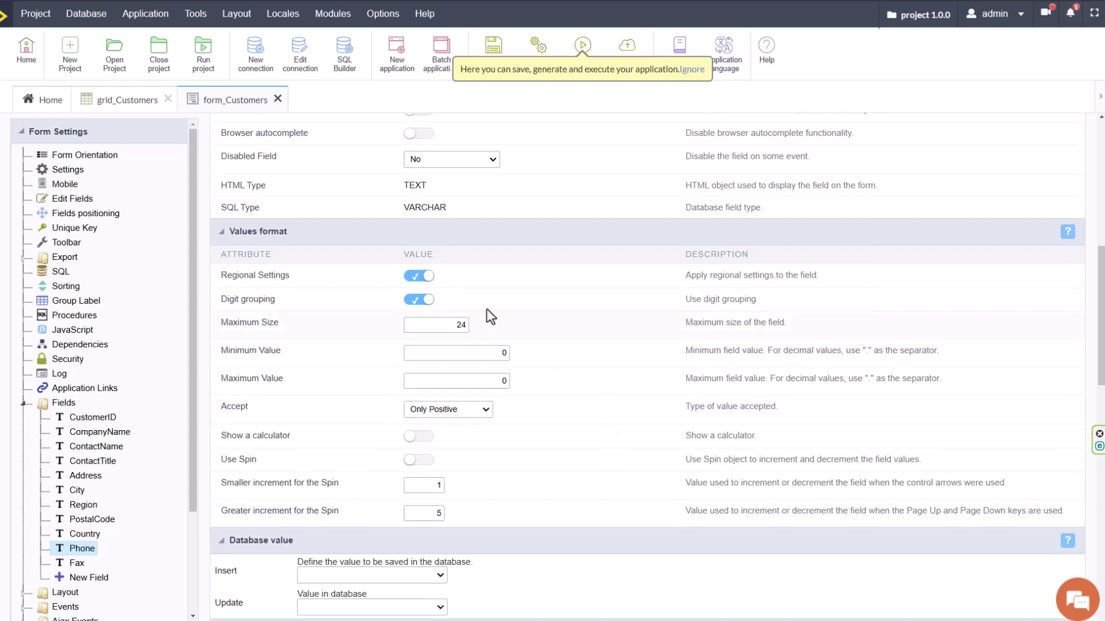
{"action": "scroll", "coordinate": [571, 475], "scroll_direction": "up", "scroll_amount": 2}
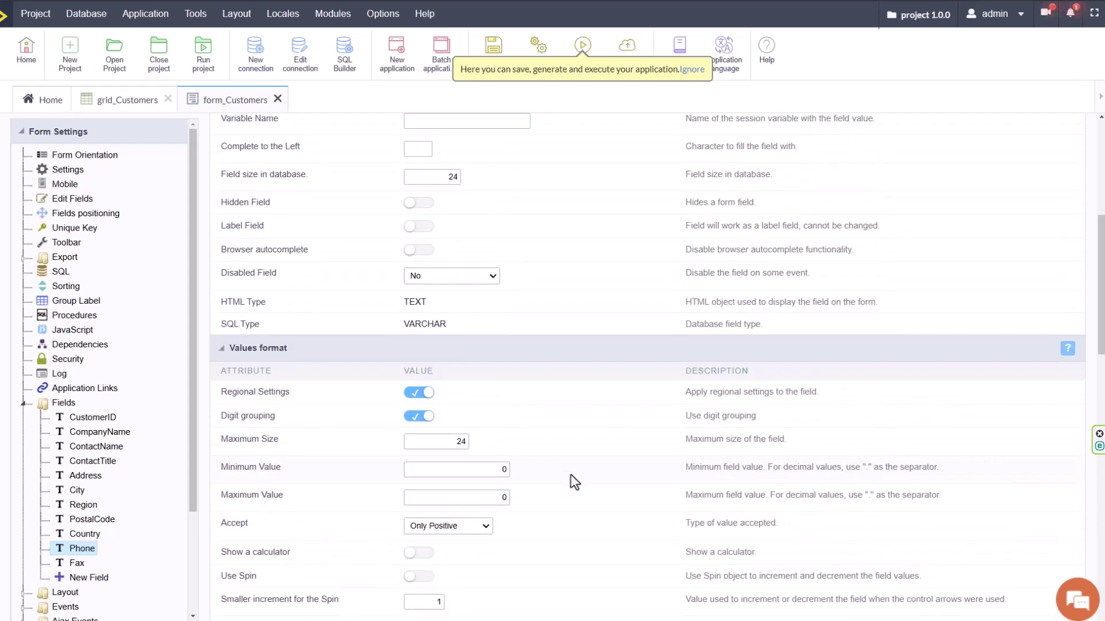
{"action": "scroll", "coordinate": [591, 491], "scroll_direction": "up", "scroll_amount": 4}
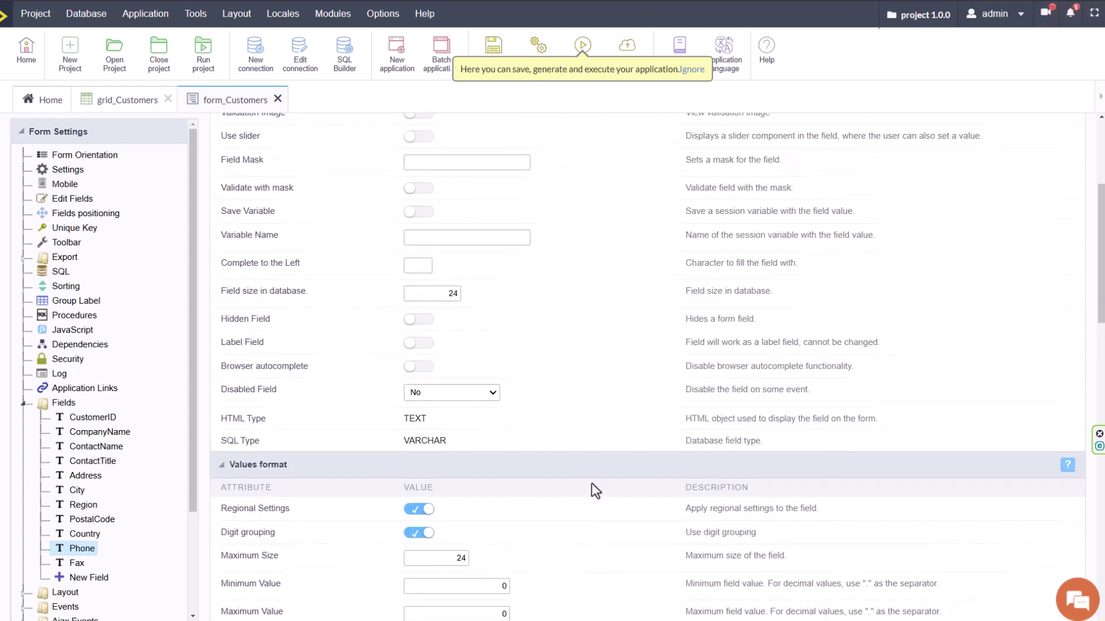
{"action": "left_click", "coordinate": [442, 279]}
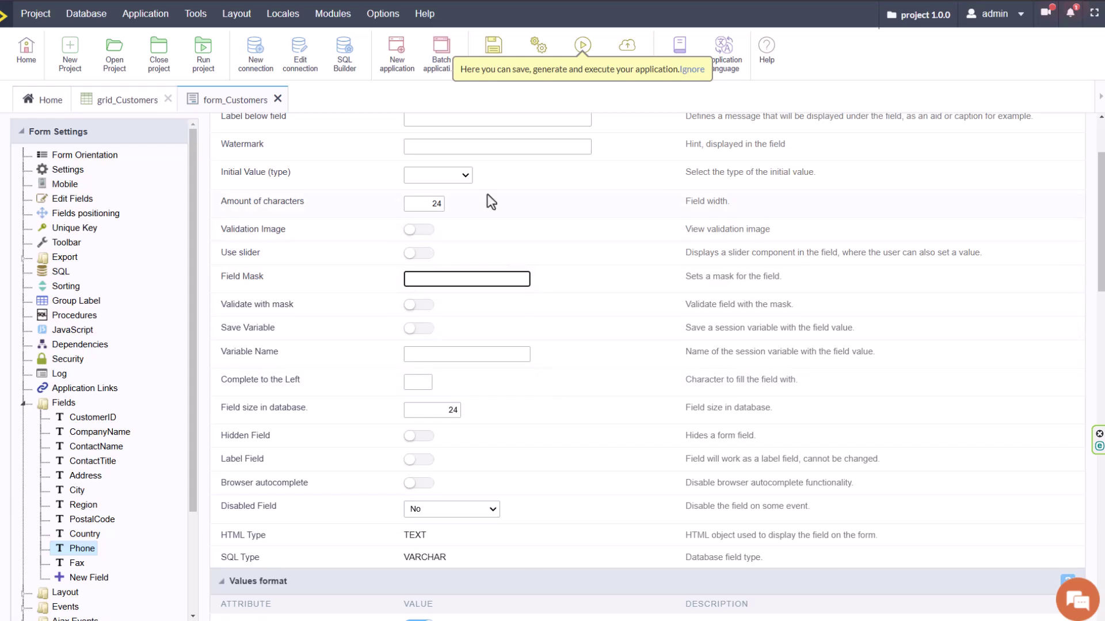
{"action": "left_click", "coordinate": [452, 177]}
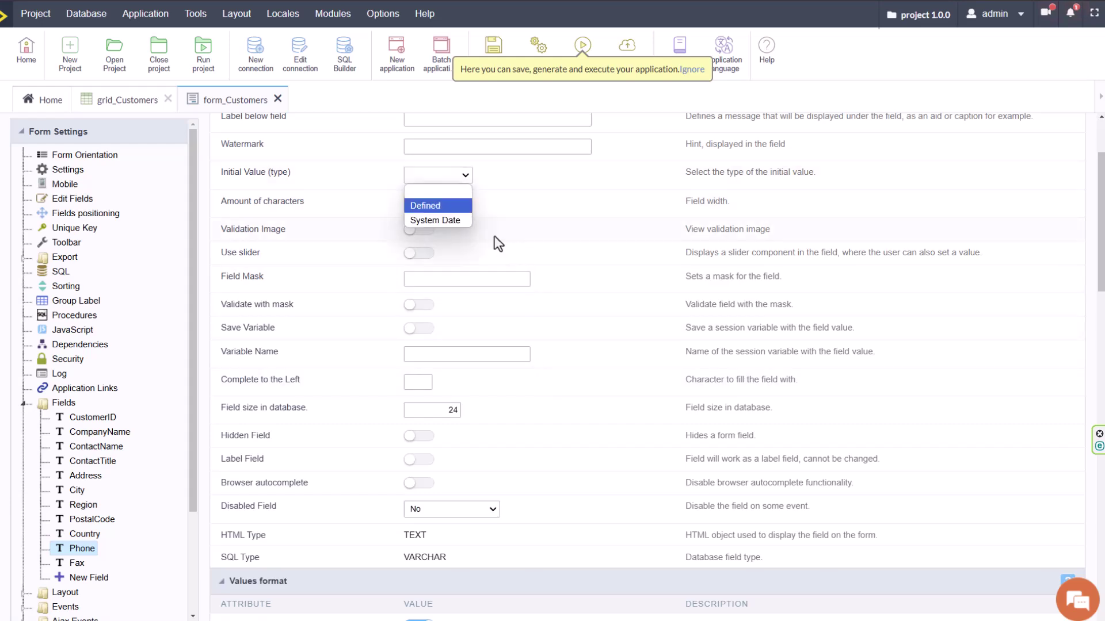
{"action": "left_click", "coordinate": [532, 249]}
Change the Phone field's data type to HTML Image.
{"action": "scroll", "coordinate": [543, 368], "scroll_direction": "up", "scroll_amount": 2}
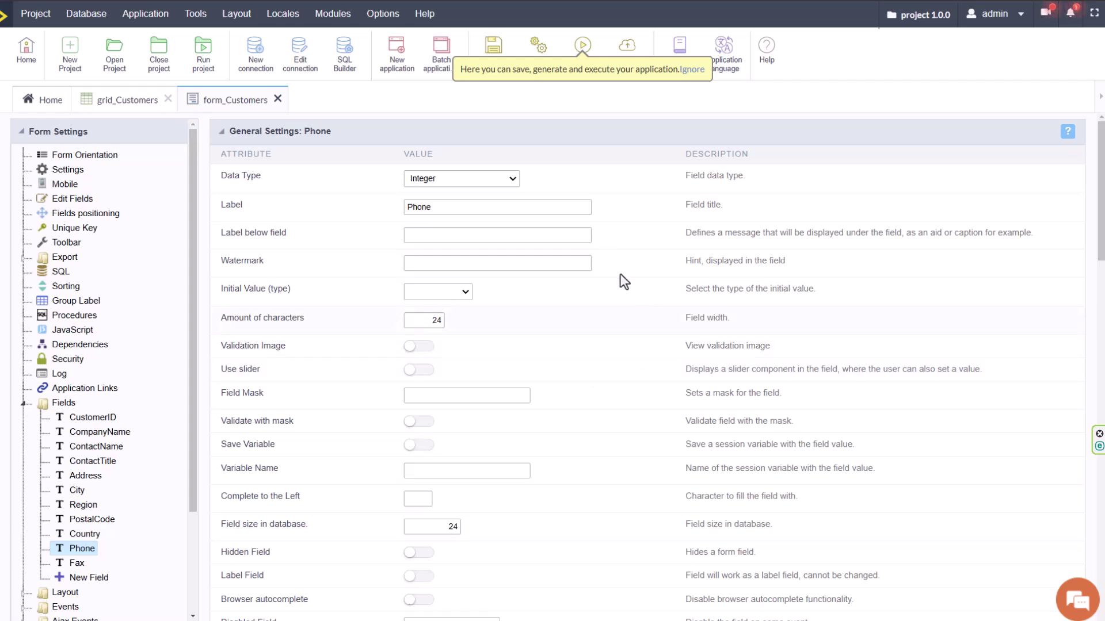
{"action": "left_click", "coordinate": [439, 177]}
{"action": "scroll", "coordinate": [515, 278], "scroll_direction": "down", "scroll_amount": 2}
{"action": "scroll", "coordinate": [510, 313], "scroll_direction": "down", "scroll_amount": 1}
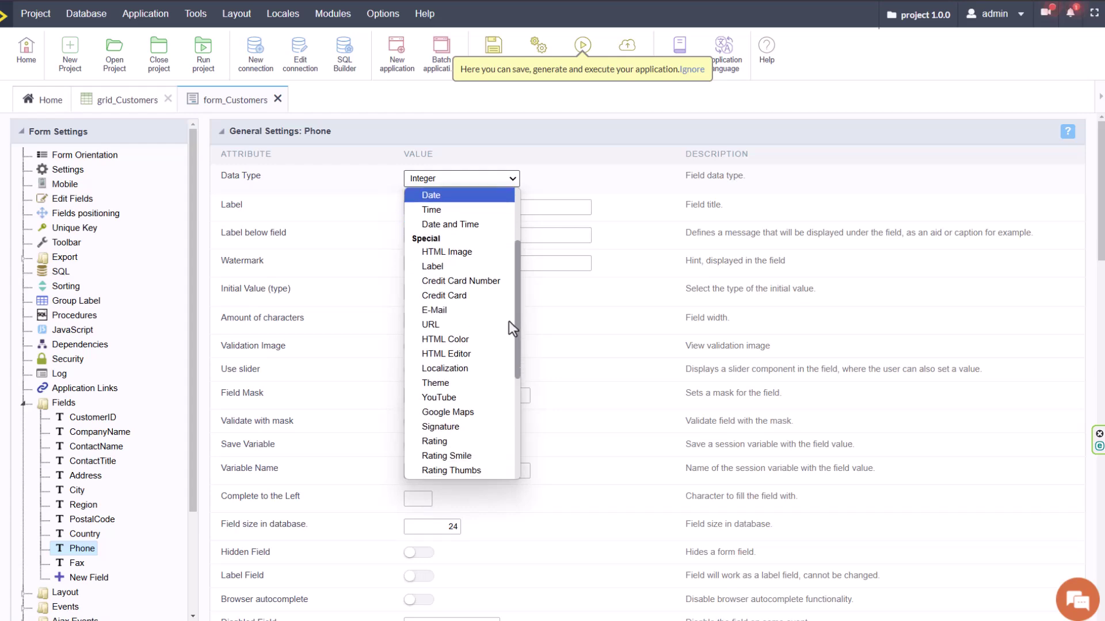
{"action": "left_click", "coordinate": [464, 253]}
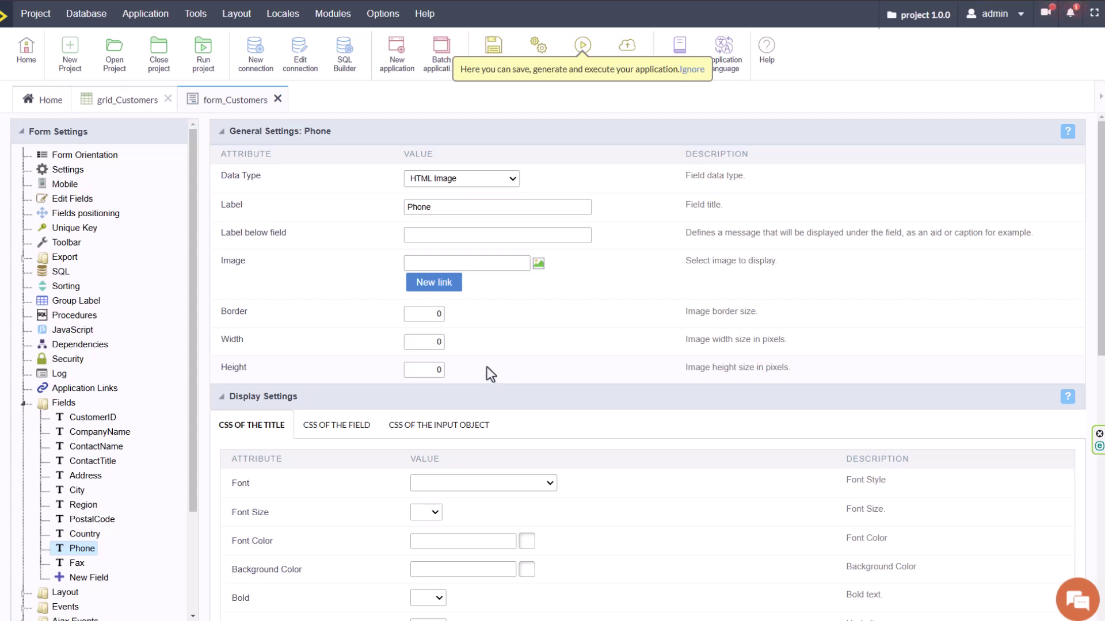
{"action": "left_click", "coordinate": [443, 212]}
{"action": "left_click", "coordinate": [580, 367]}
{"action": "scroll", "coordinate": [583, 413], "scroll_direction": "down", "scroll_amount": 4}
{"action": "left_click", "coordinate": [346, 194]}
{"action": "left_click", "coordinate": [425, 196]}
{"action": "left_click", "coordinate": [235, 198]}
{"action": "scroll", "coordinate": [552, 358], "scroll_direction": "up", "scroll_amount": 4}
{"action": "left_click", "coordinate": [534, 268]}
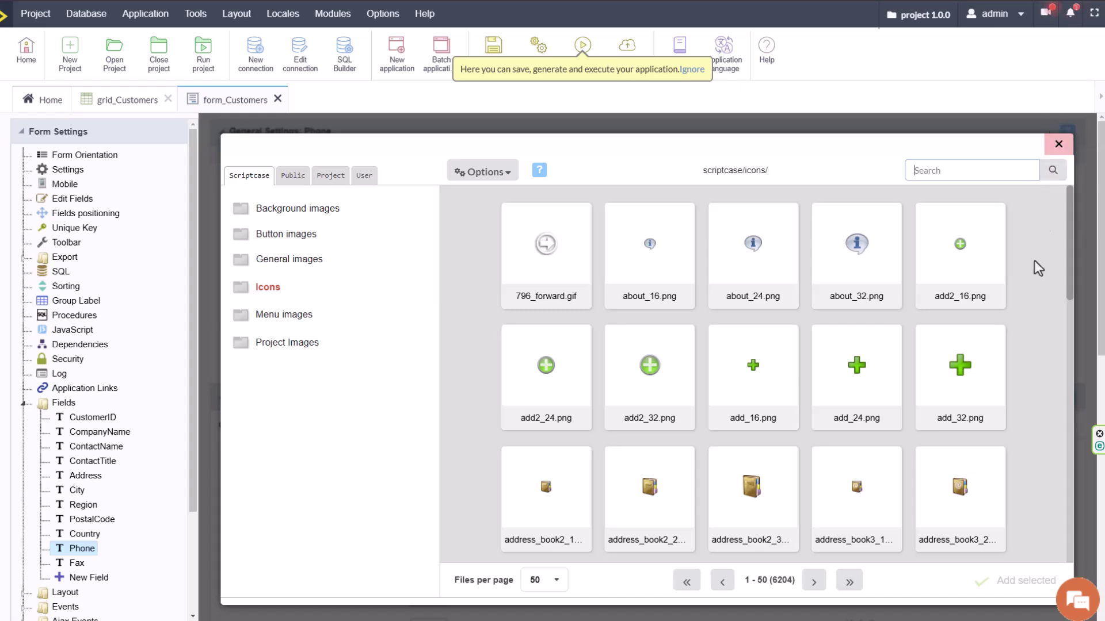
{"action": "left_click", "coordinate": [292, 176]}
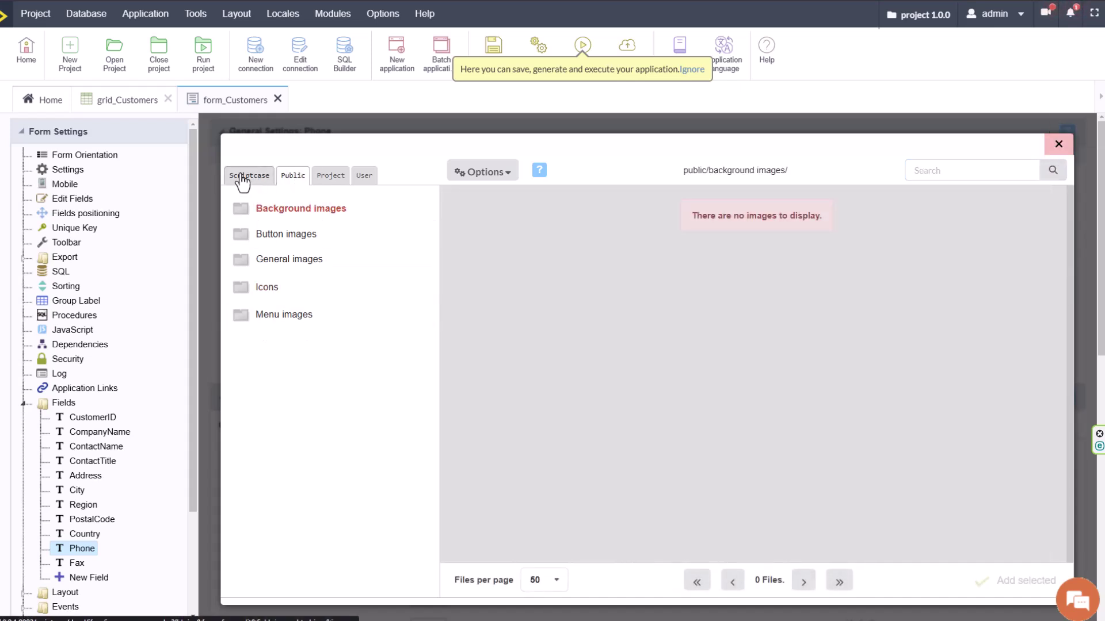
{"action": "left_click", "coordinate": [243, 182]}
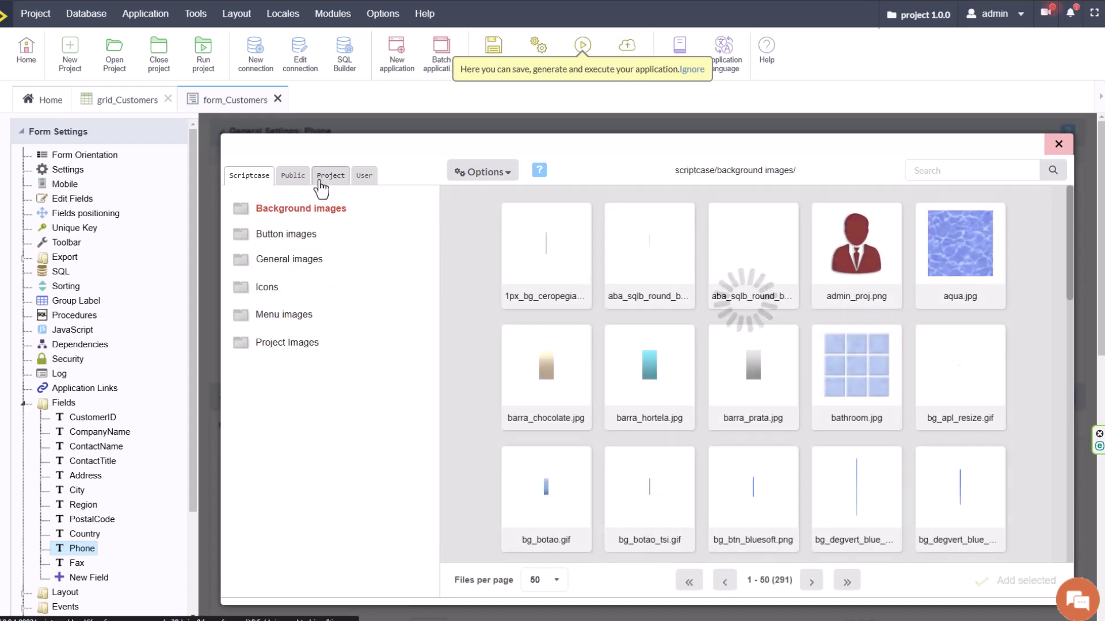
{"action": "left_click", "coordinate": [330, 176]}
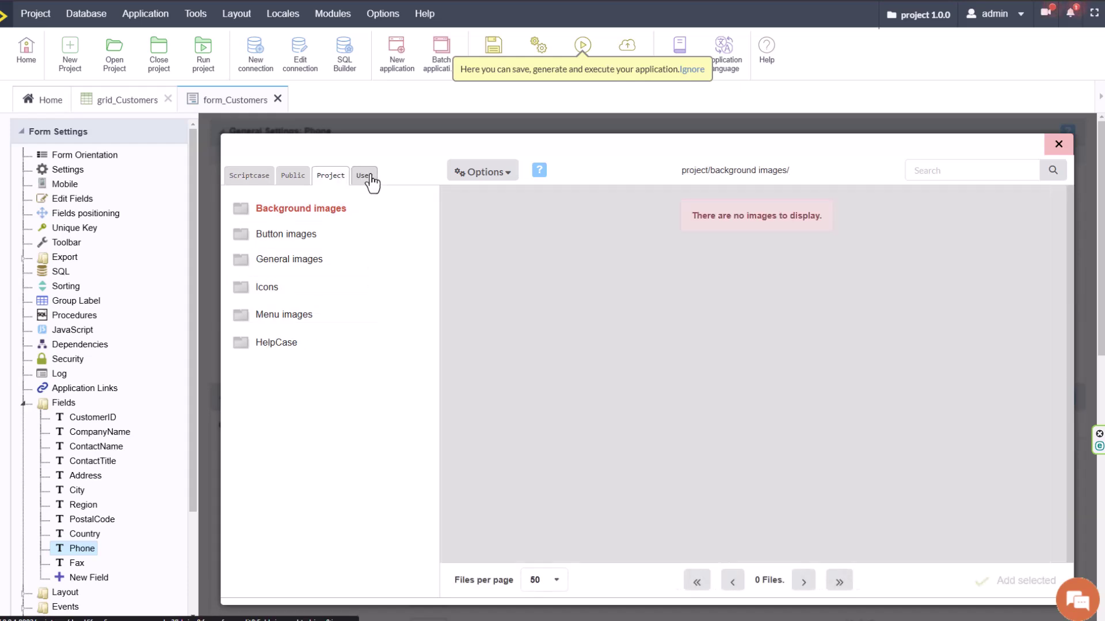
{"action": "left_click", "coordinate": [366, 182]}
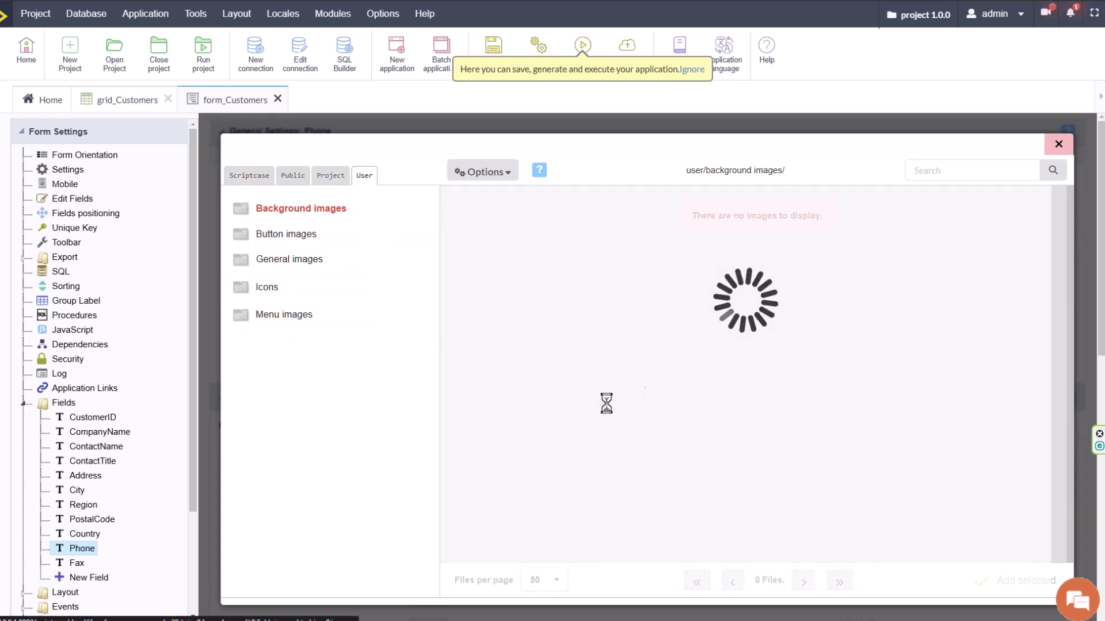
{"action": "left_click", "coordinate": [1064, 147]}
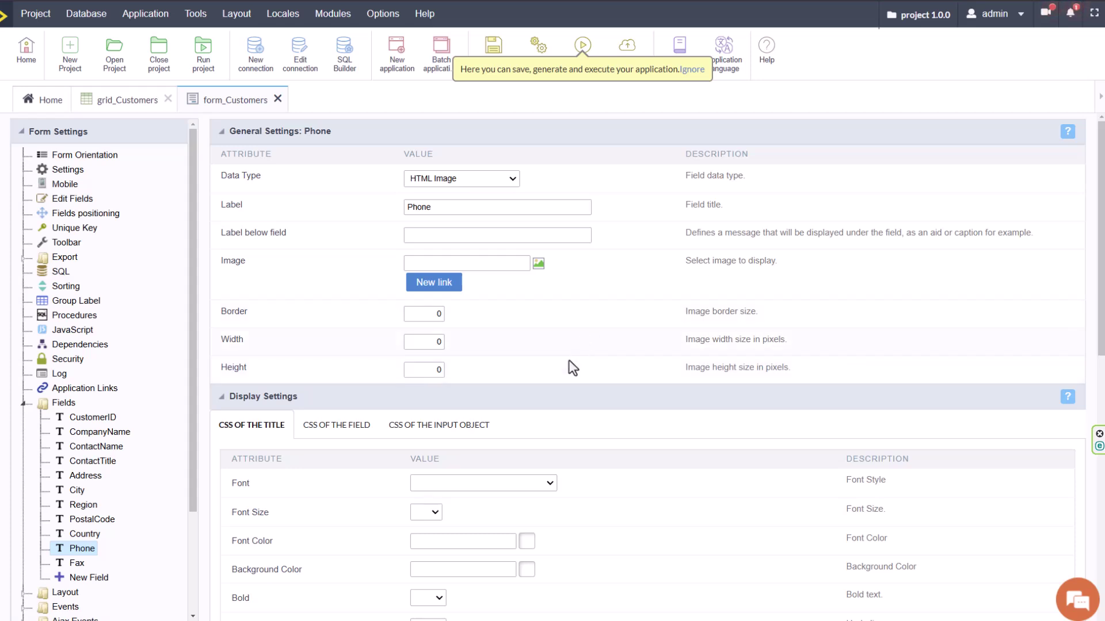
Set the Phone field's data type to E-Mail.
{"action": "left_click", "coordinate": [495, 179]}
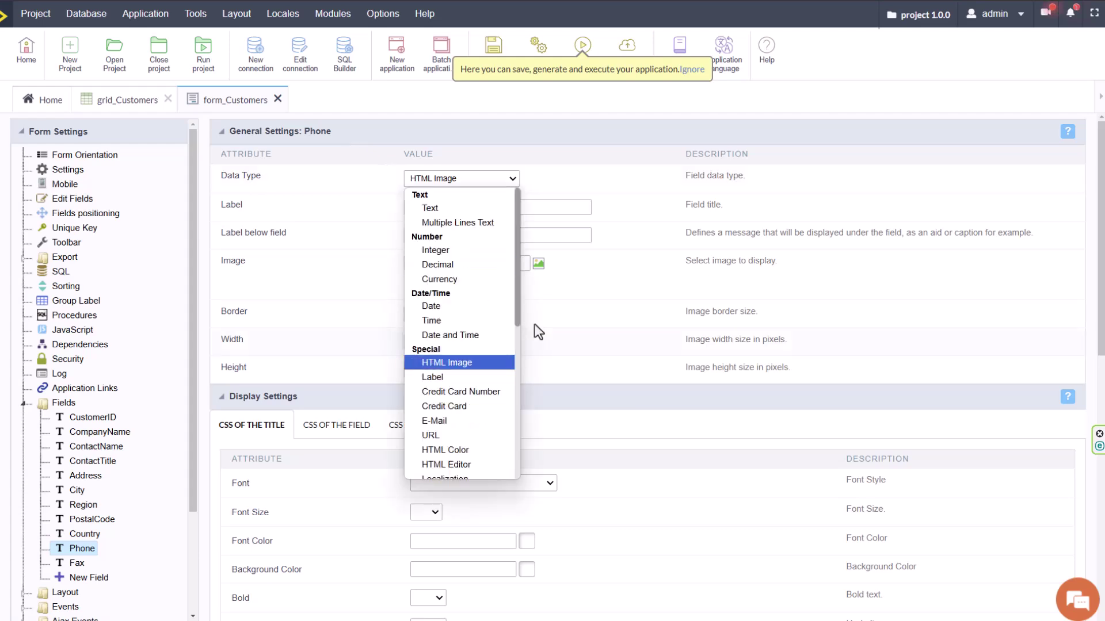
{"action": "scroll", "coordinate": [516, 288], "scroll_direction": "down", "scroll_amount": 3}
{"action": "left_click", "coordinate": [472, 329]}
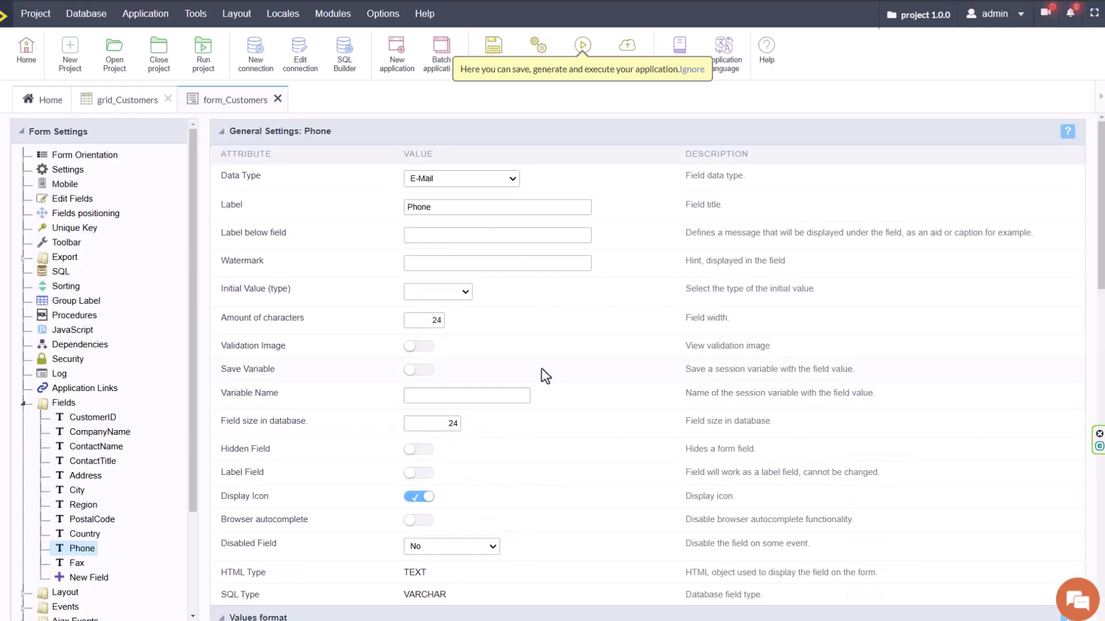
Review the Watermark, database field size and Tippy help settings, leaving the help description empty.
{"action": "left_click", "coordinate": [431, 262]}
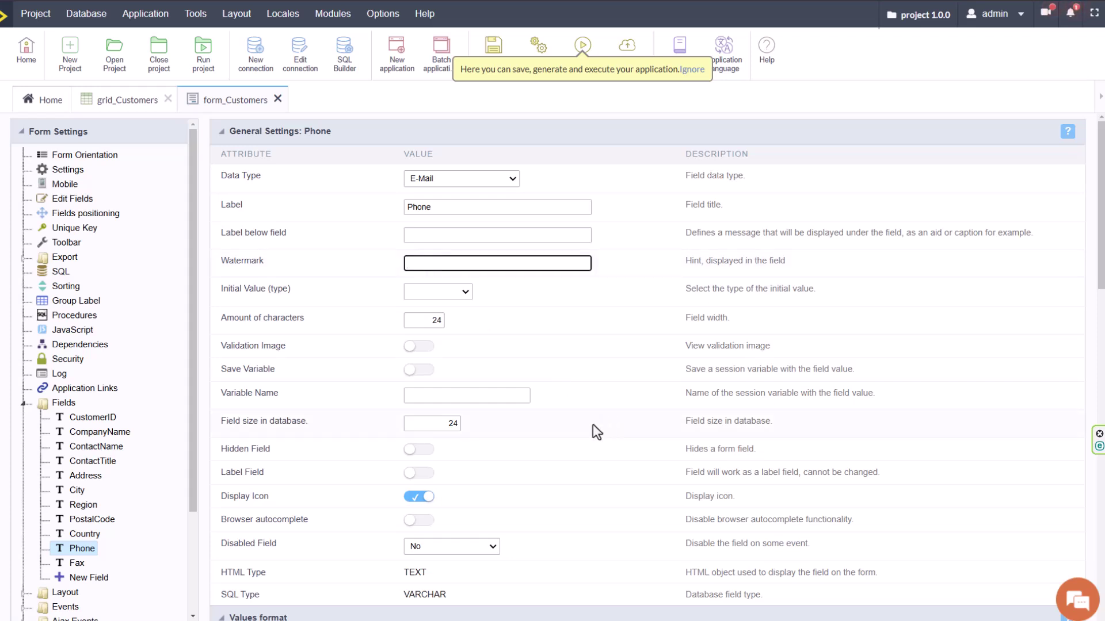
{"action": "scroll", "coordinate": [576, 437], "scroll_direction": "down", "scroll_amount": 2}
{"action": "left_click", "coordinate": [447, 306]}
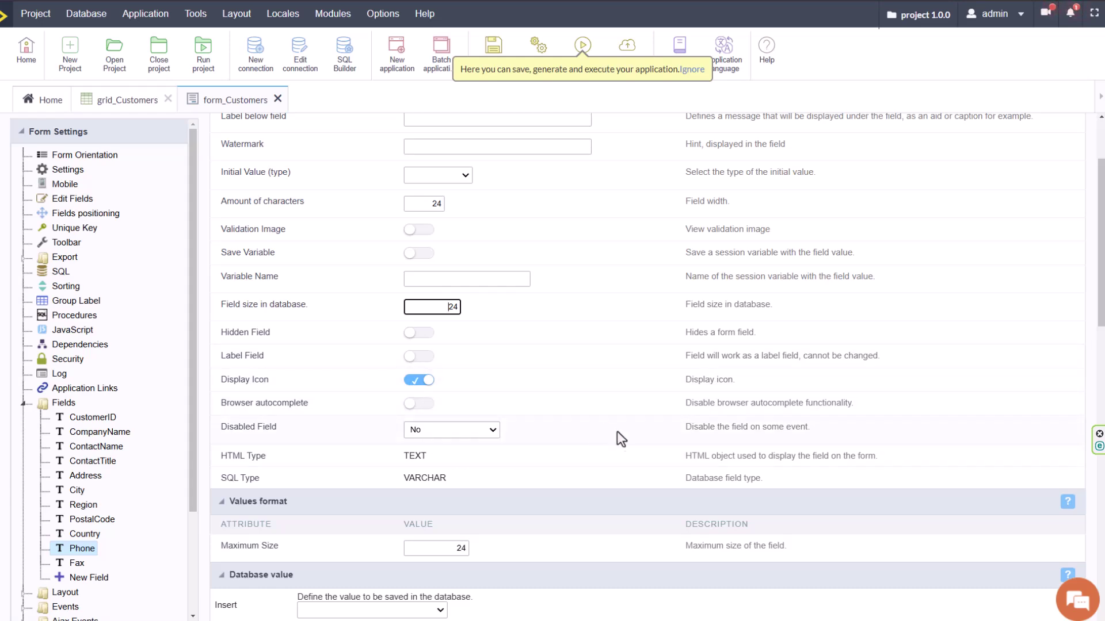
{"action": "scroll", "coordinate": [617, 437], "scroll_direction": "down", "scroll_amount": 6}
{"action": "scroll", "coordinate": [620, 445], "scroll_direction": "down", "scroll_amount": 8}
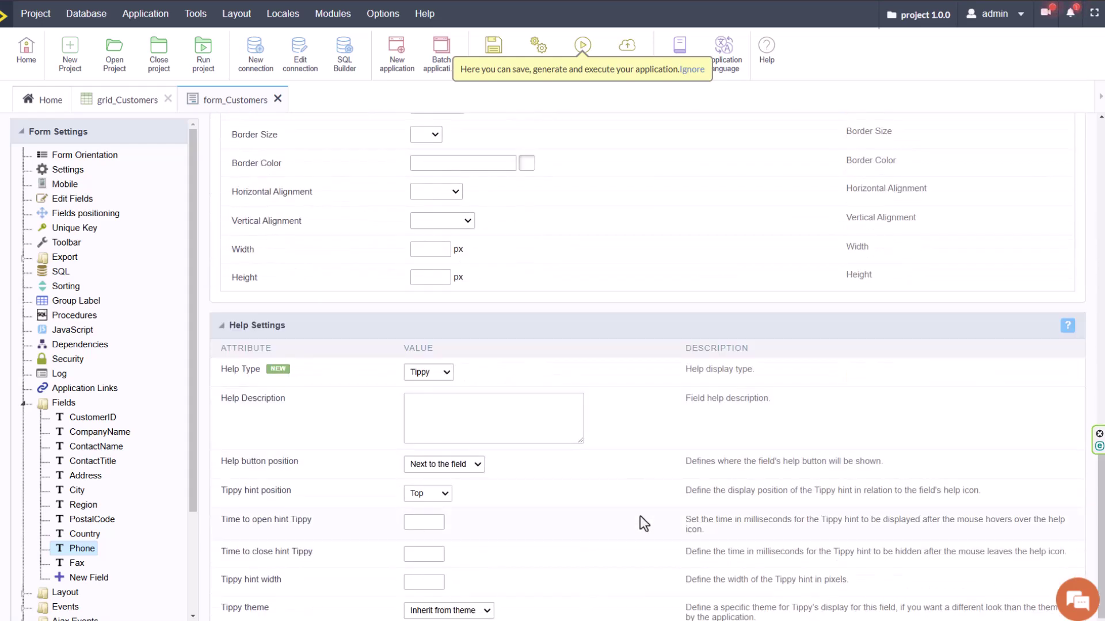
{"action": "left_click", "coordinate": [433, 374]}
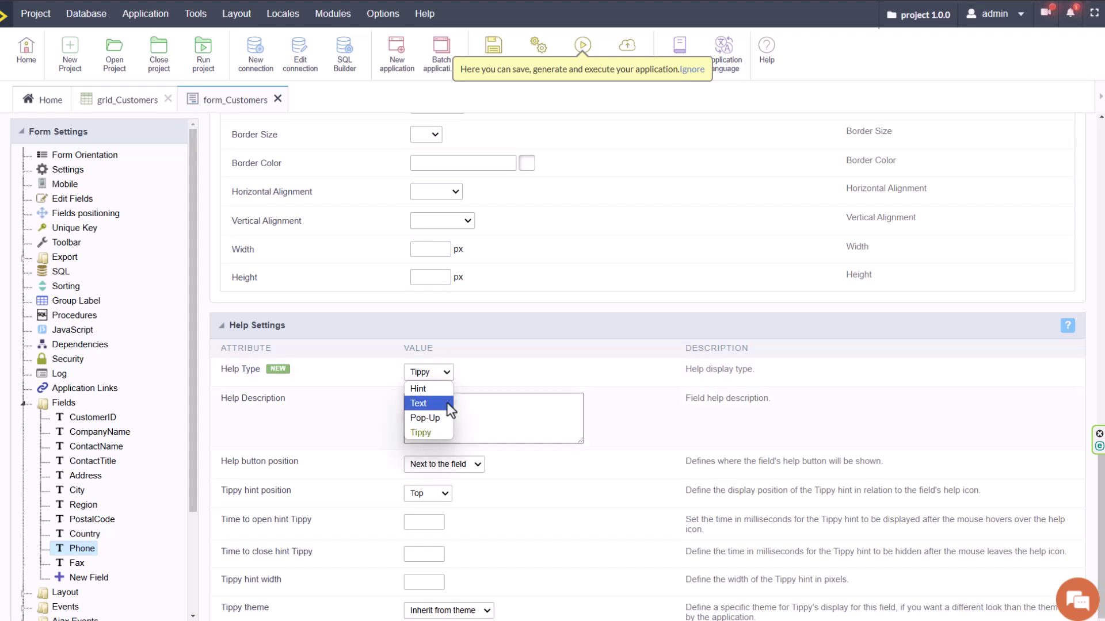
{"action": "left_click", "coordinate": [515, 419]}
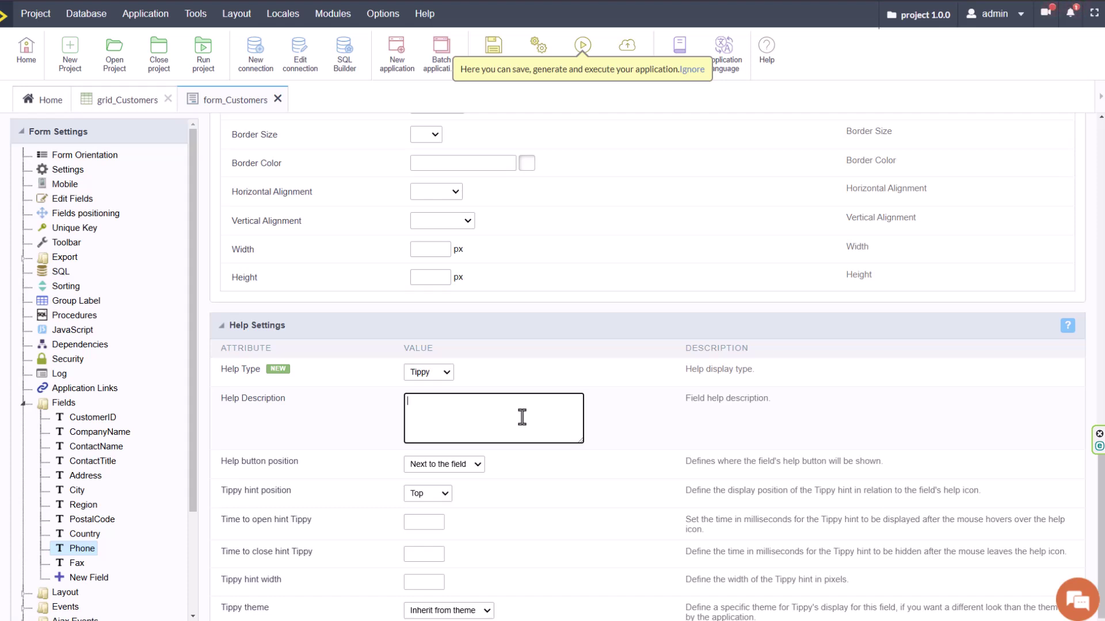
{"action": "left_click", "coordinate": [599, 540]}
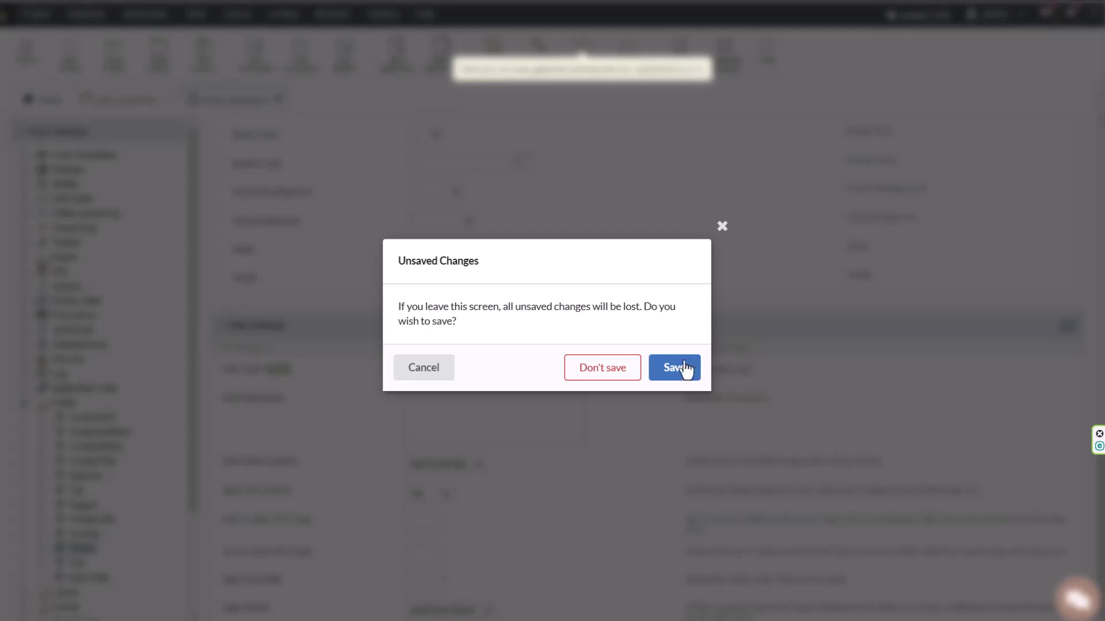
Save the pending form changes, then create chart application chart_sales based on the sales table.
{"action": "left_click", "coordinate": [685, 368]}
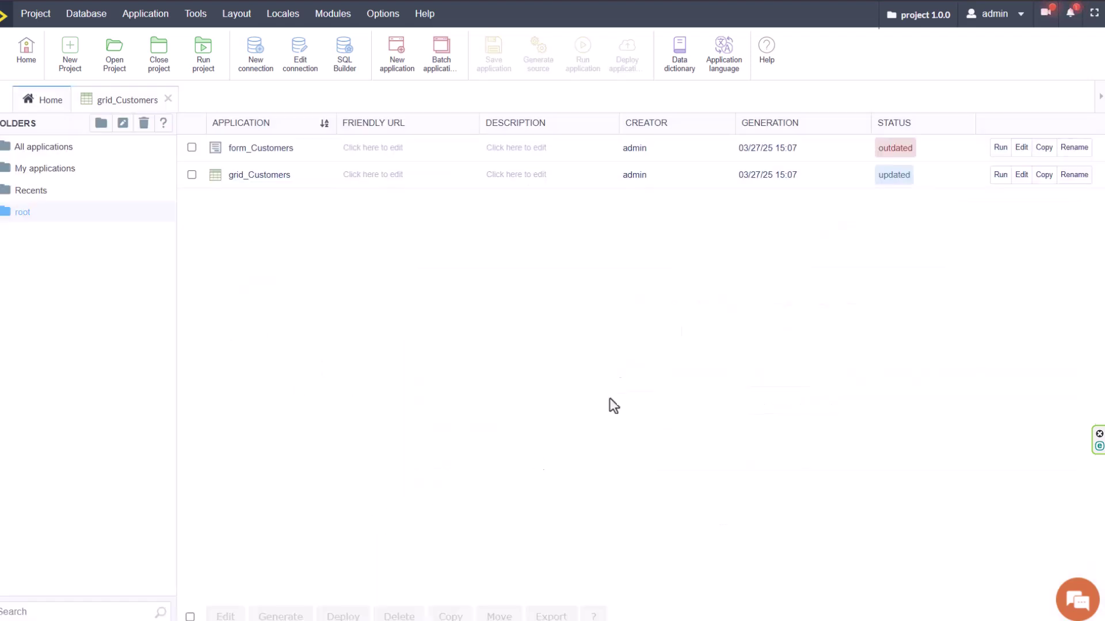
{"action": "left_click", "coordinate": [397, 50]}
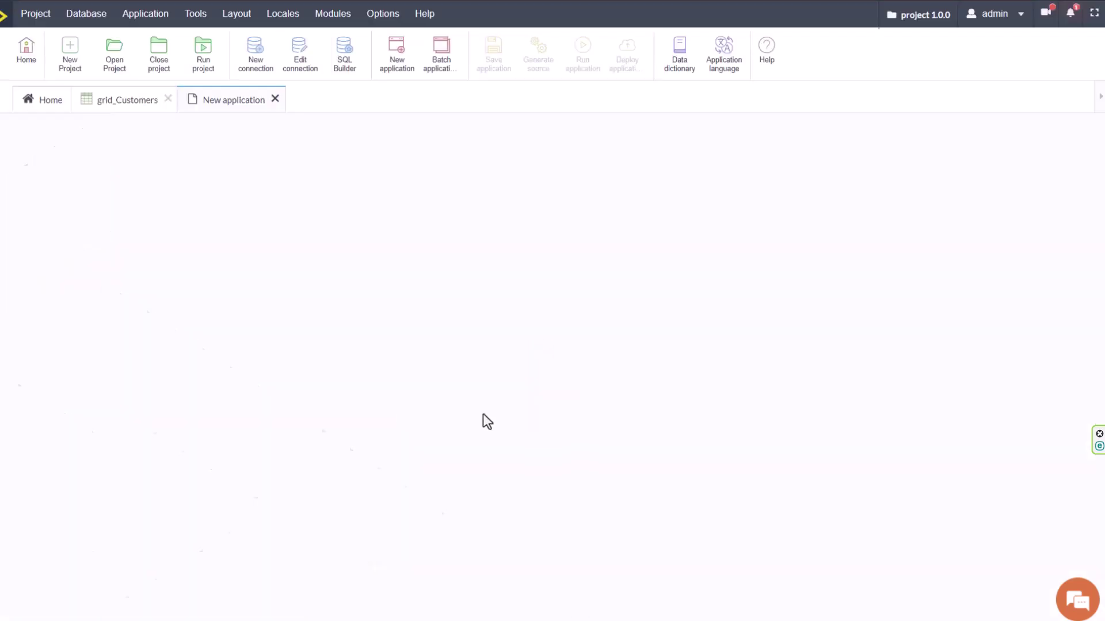
{"action": "left_click", "coordinate": [385, 190]}
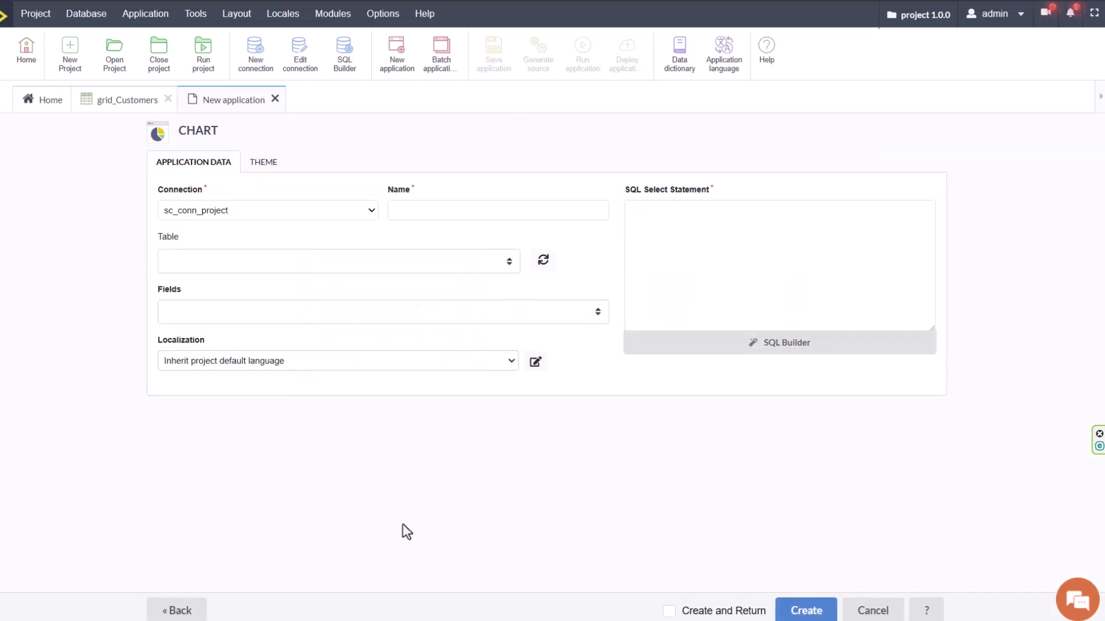
{"action": "left_click", "coordinate": [491, 262]}
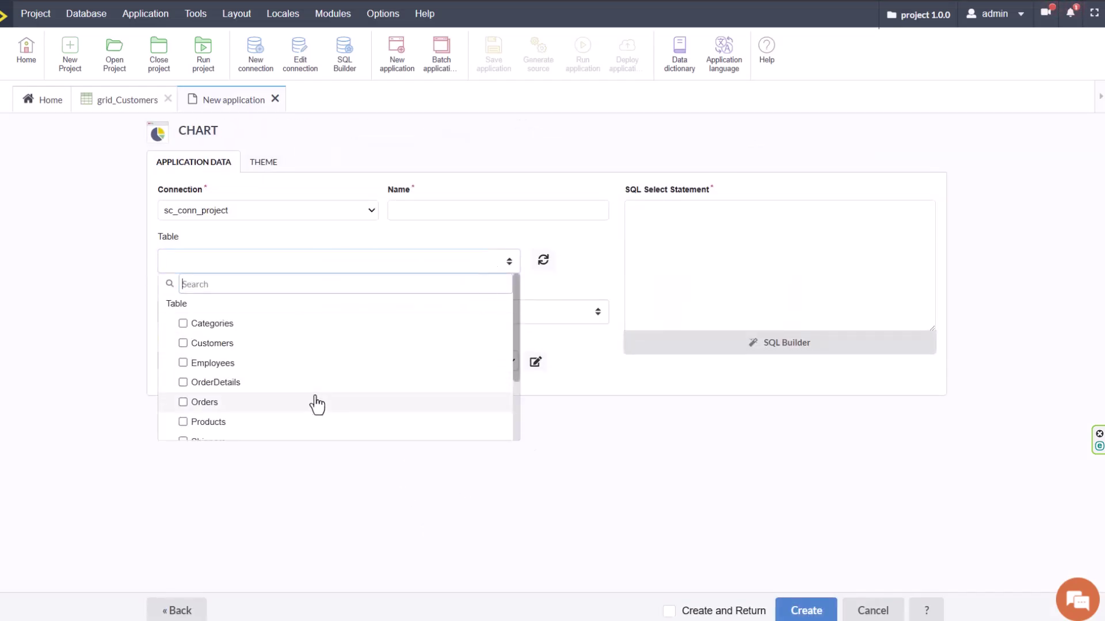
{"action": "scroll", "coordinate": [326, 367], "scroll_direction": "down", "scroll_amount": 2}
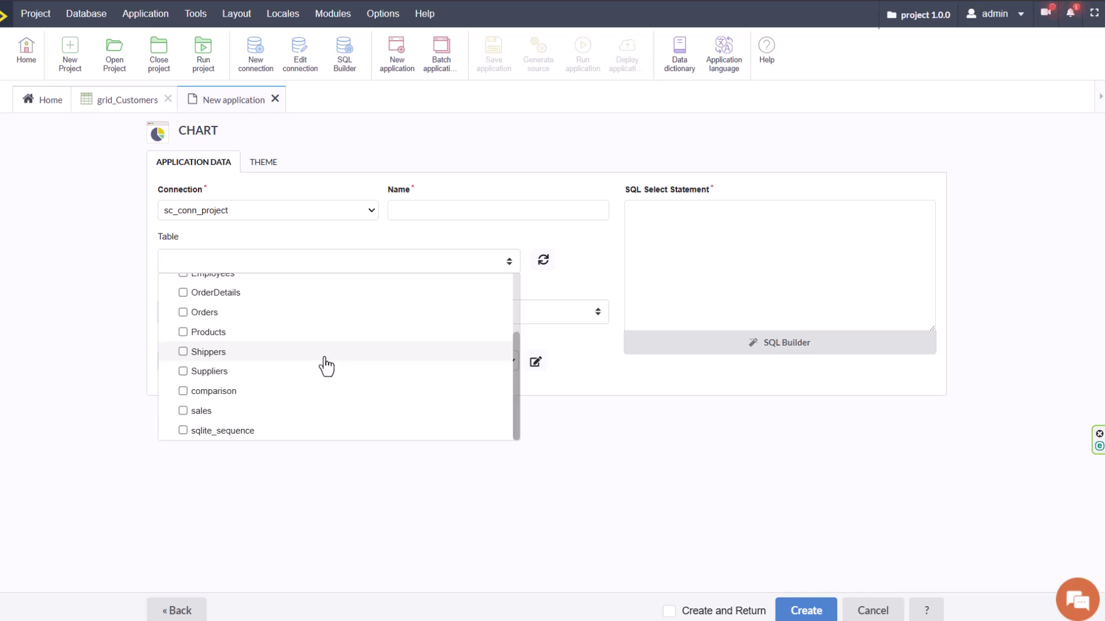
{"action": "left_click", "coordinate": [183, 410]}
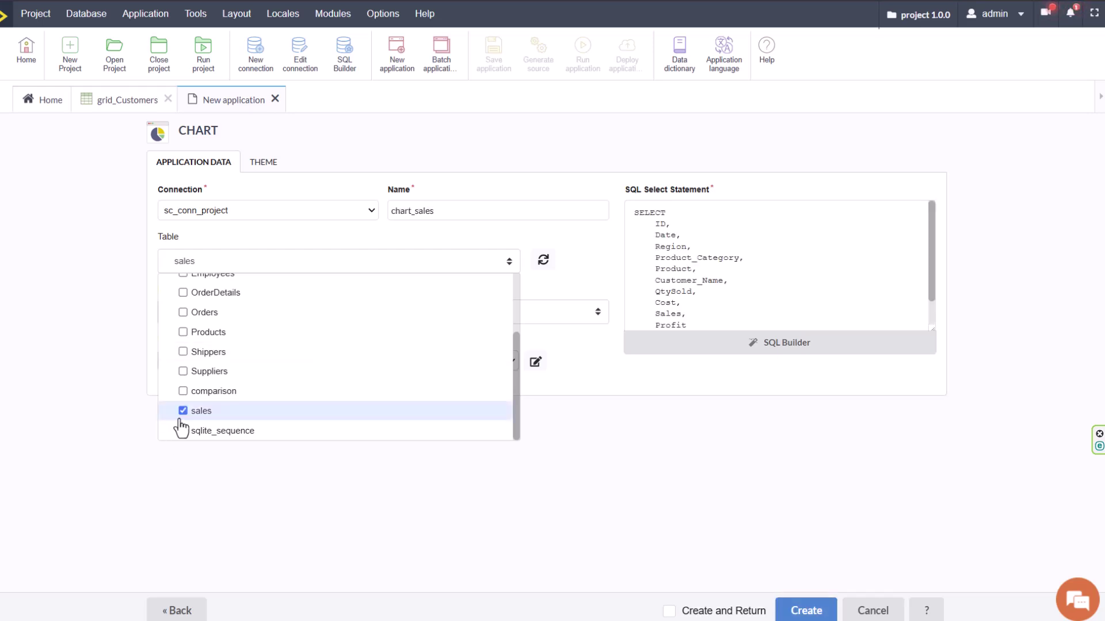
{"action": "left_click", "coordinate": [623, 465]}
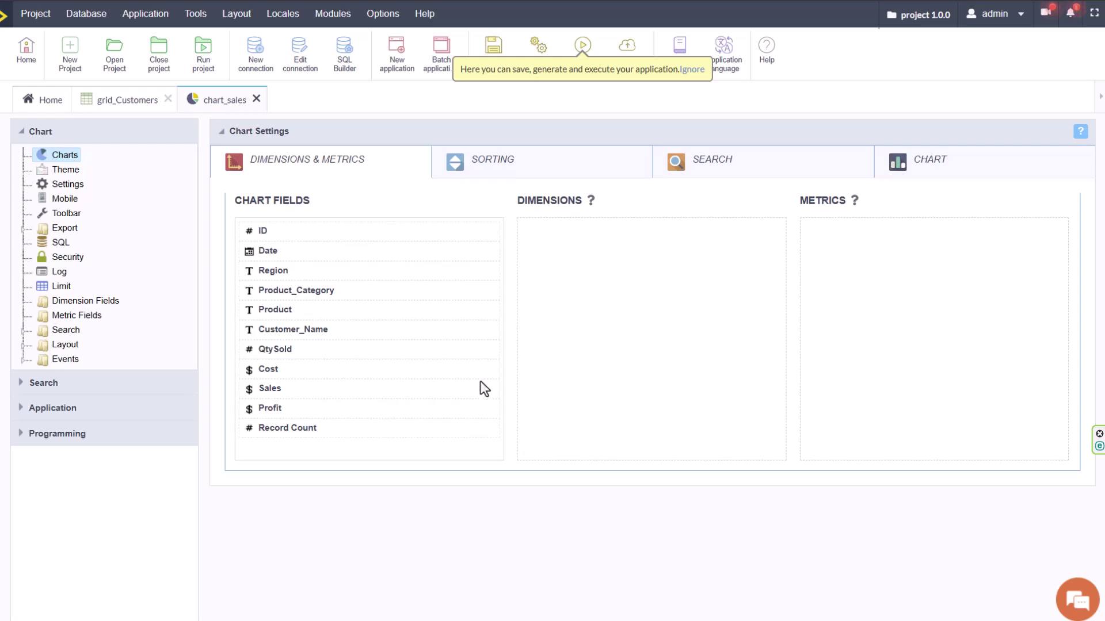
Add Region, Product_Category and two Date dimensions, grouped by Year & Quarter and by Month.
{"action": "left_click_drag", "start_coordinate": [321, 270], "coordinate": [577, 257]}
{"action": "left_click_drag", "start_coordinate": [350, 290], "coordinate": [578, 266]}
{"action": "left_click_drag", "start_coordinate": [268, 251], "coordinate": [726, 281]}
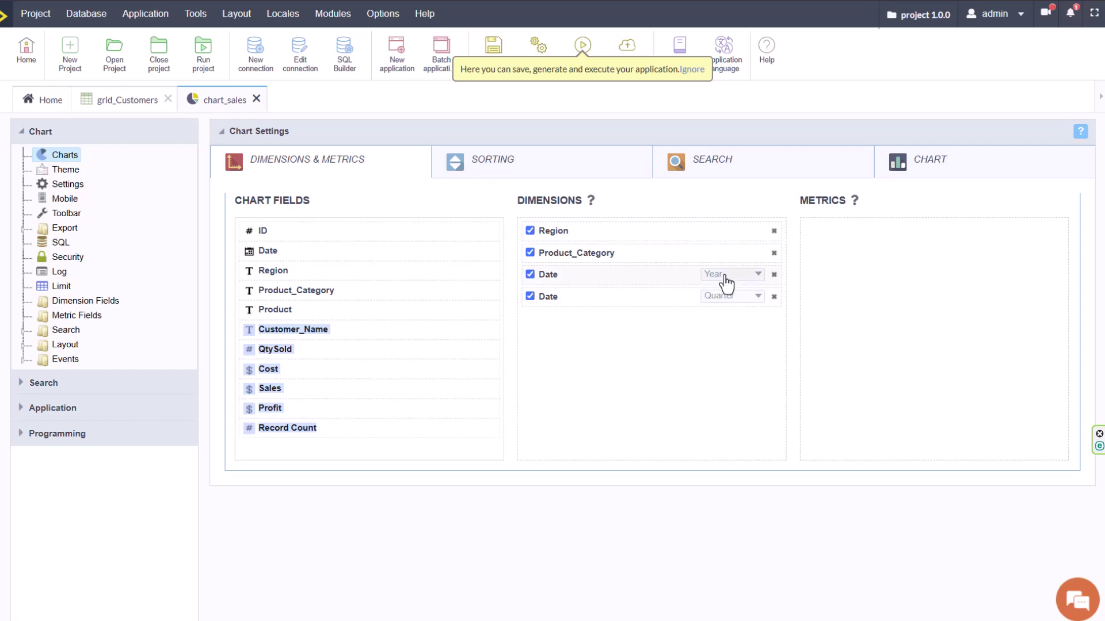
{"action": "left_click", "coordinate": [726, 278]}
{"action": "left_click", "coordinate": [773, 355]}
{"action": "left_click", "coordinate": [762, 391]}
{"action": "left_click", "coordinate": [727, 296]}
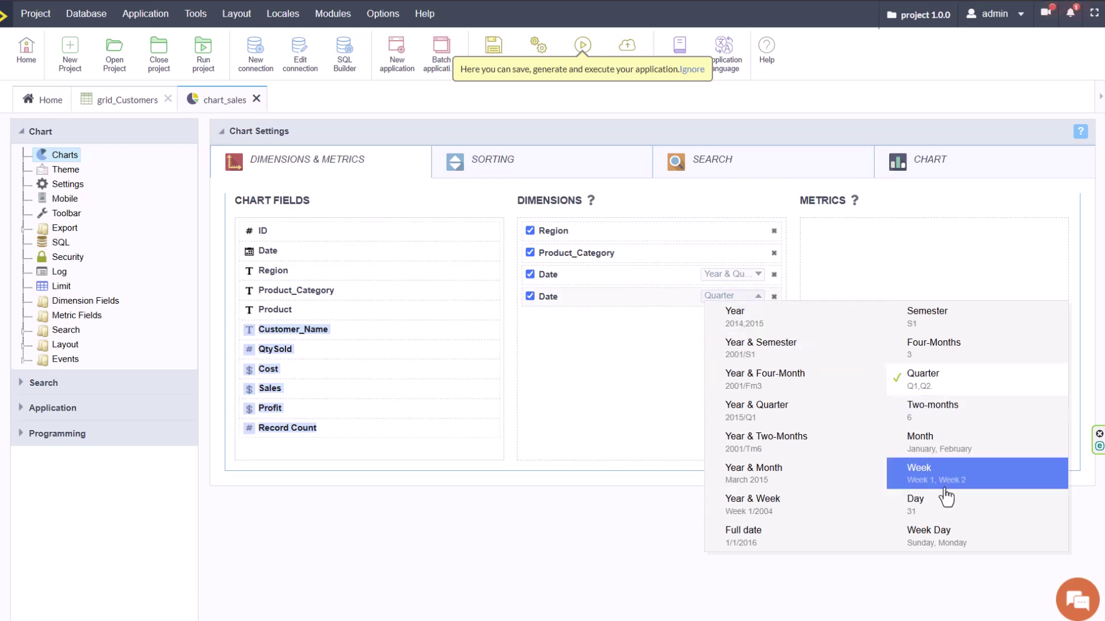
{"action": "left_click", "coordinate": [957, 448]}
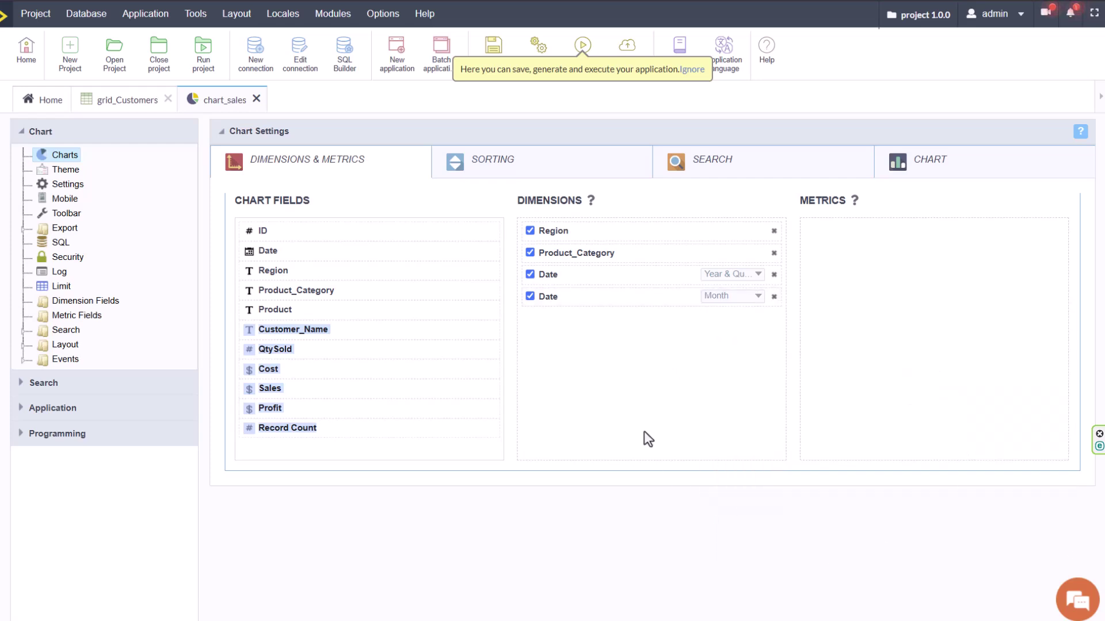
{"action": "left_click", "coordinate": [656, 409]}
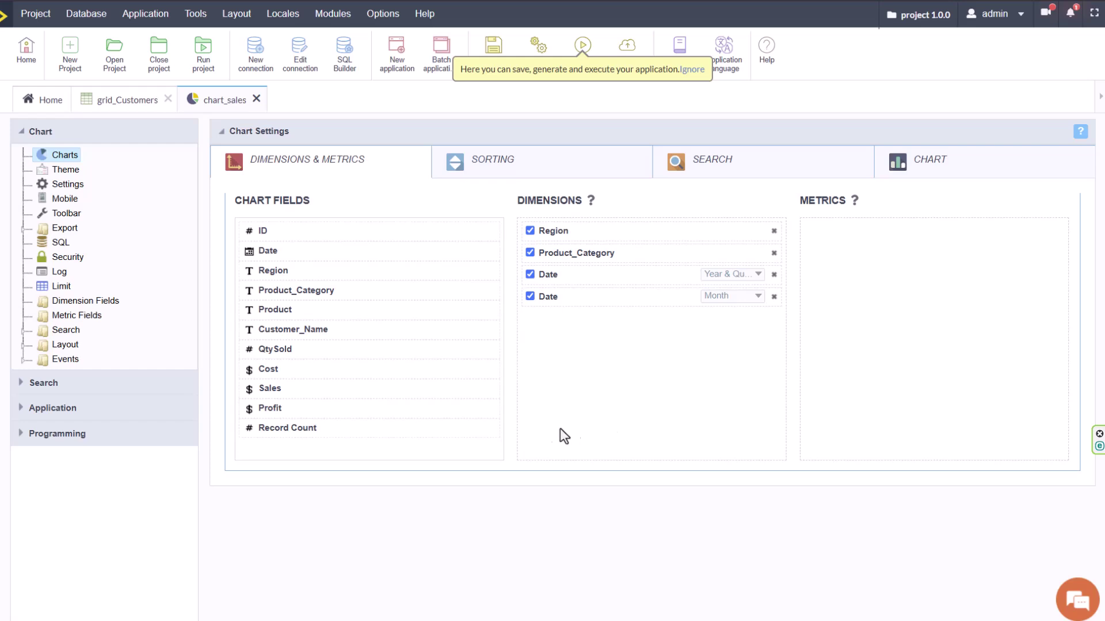
Add QtySold and Sales as summed metrics and run chart_sales.
{"action": "left_click_drag", "start_coordinate": [308, 351], "coordinate": [865, 225]}
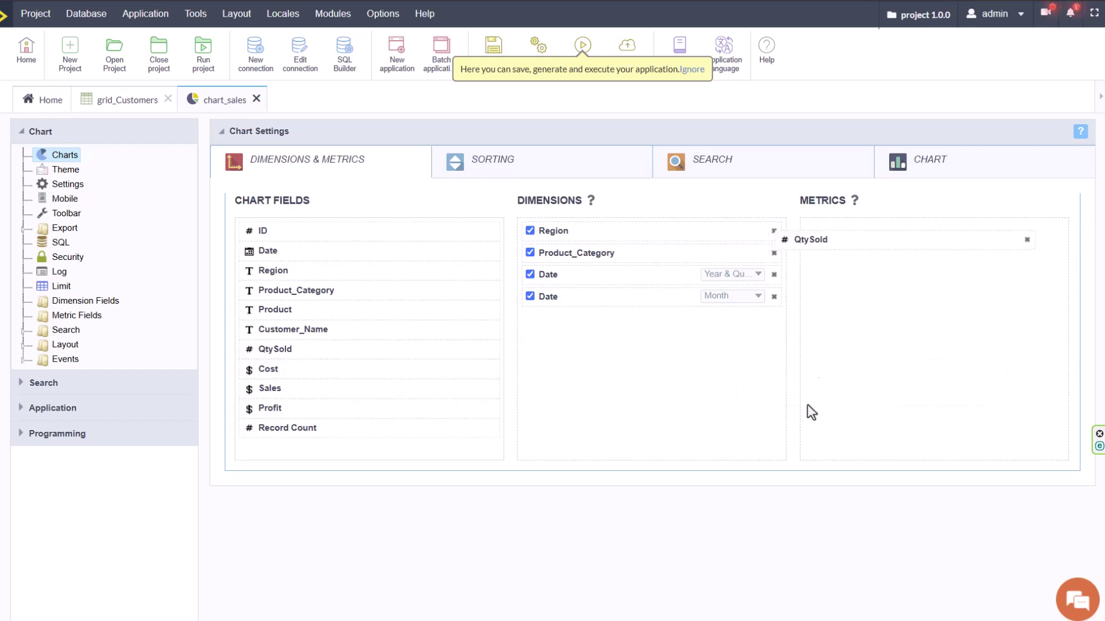
{"action": "left_click_drag", "start_coordinate": [287, 389], "coordinate": [846, 262]}
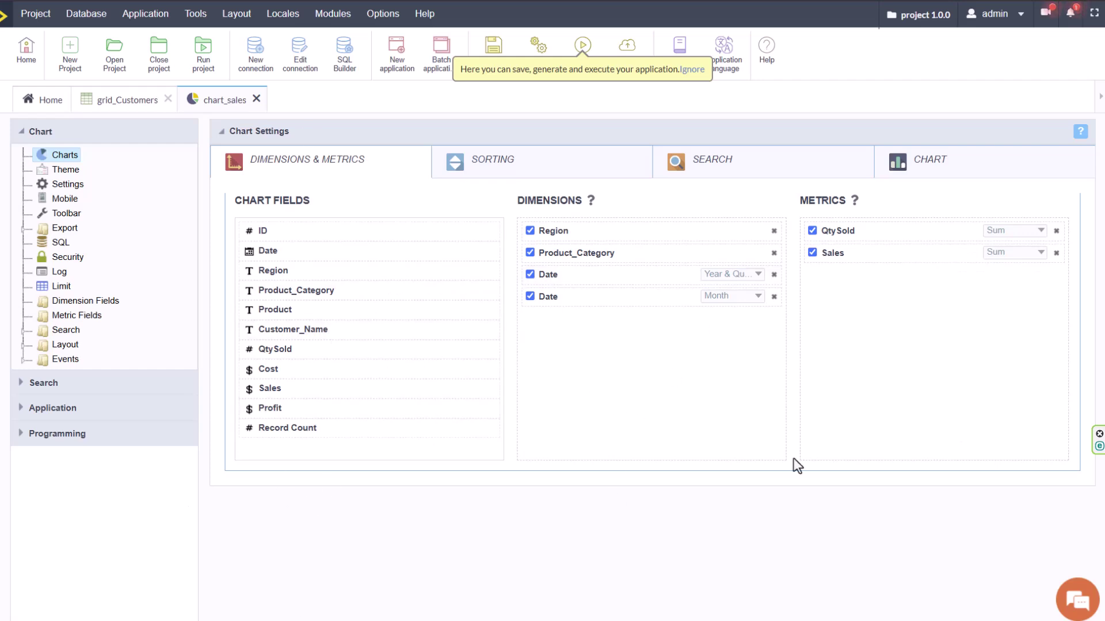
{"action": "left_click", "coordinate": [582, 52]}
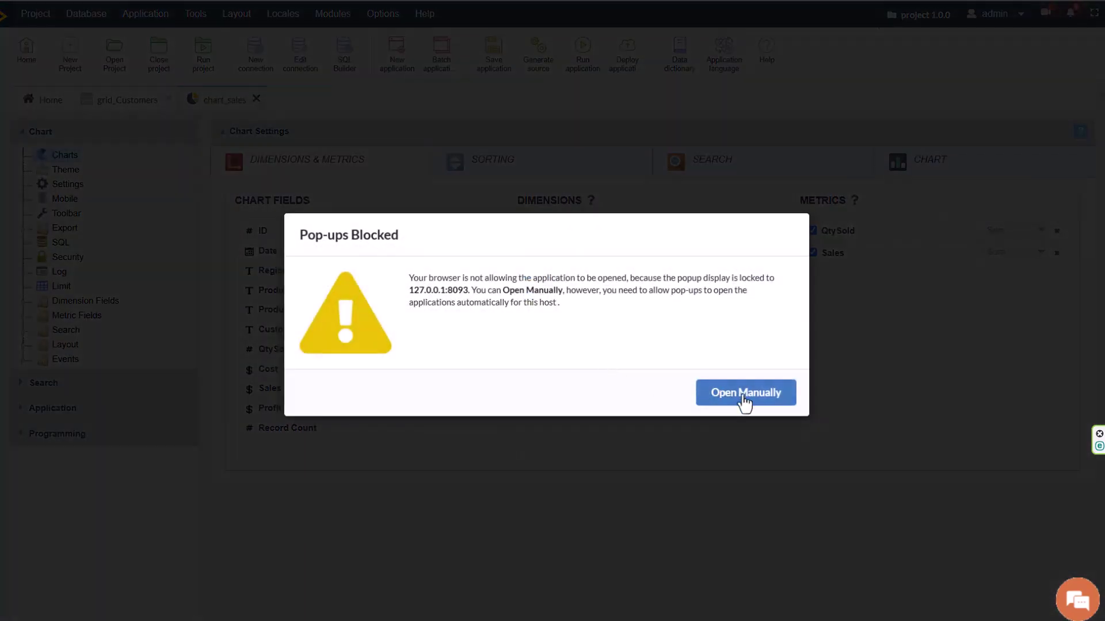
Open the app despite the pop-up block, then view Layout Header & Footer and Settings.
{"action": "left_click", "coordinate": [742, 396]}
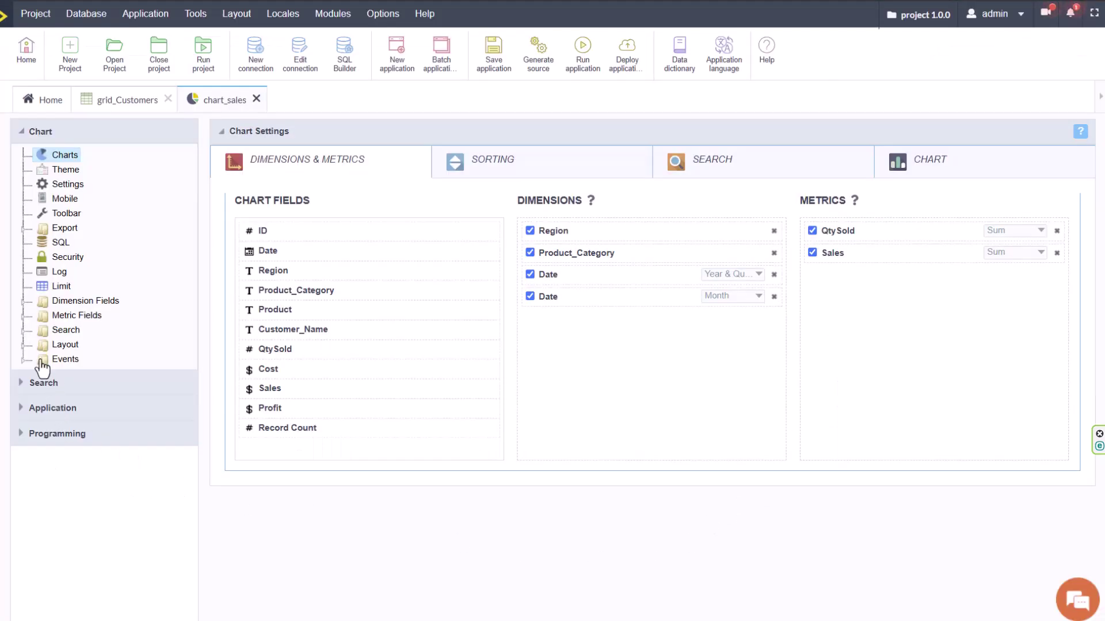
{"action": "left_click", "coordinate": [22, 345]}
{"action": "left_click", "coordinate": [103, 376]}
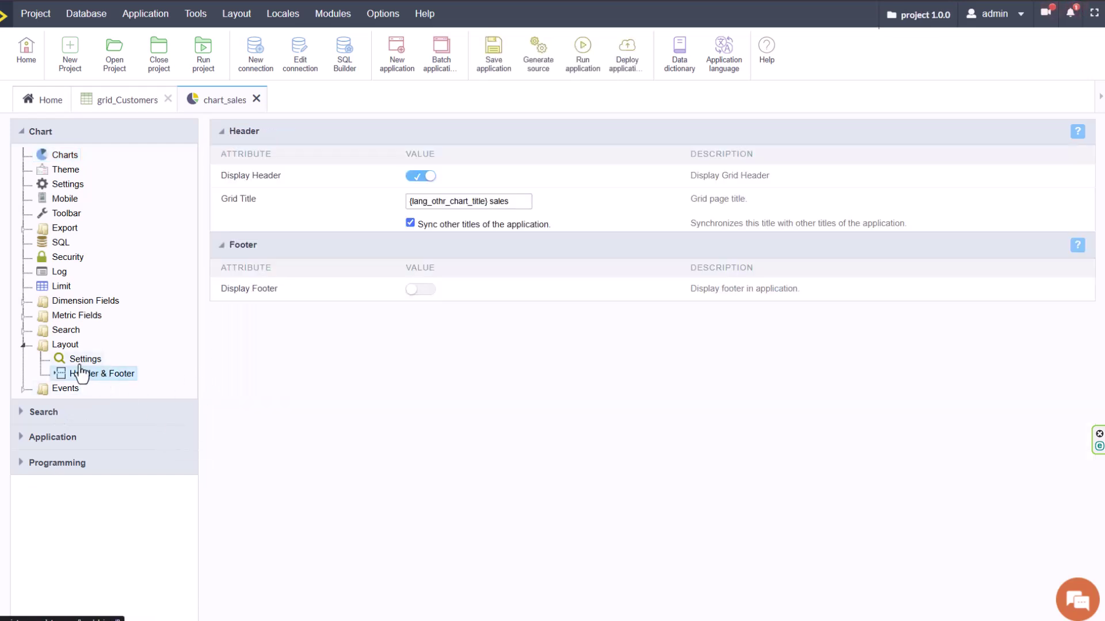
{"action": "left_click", "coordinate": [83, 359]}
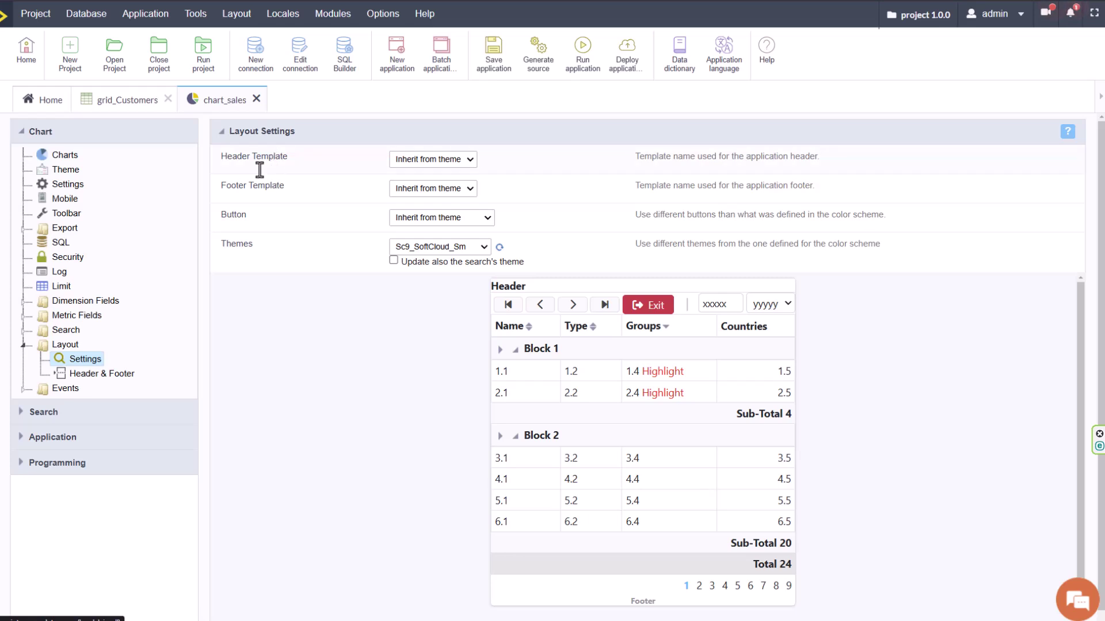
Review the footer template, button style and themes settings, keeping the Sc9_SoftCloud_Sm theme.
{"action": "double_click", "coordinate": [233, 185]}
{"action": "double_click", "coordinate": [232, 215]}
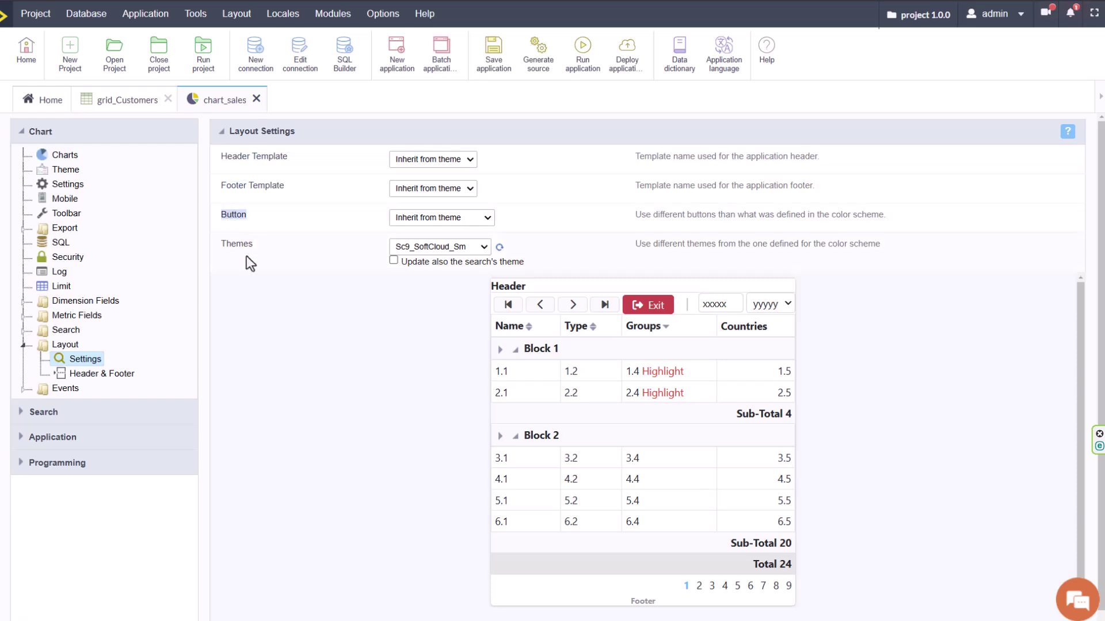
{"action": "double_click", "coordinate": [233, 244]}
{"action": "left_click", "coordinate": [440, 246]}
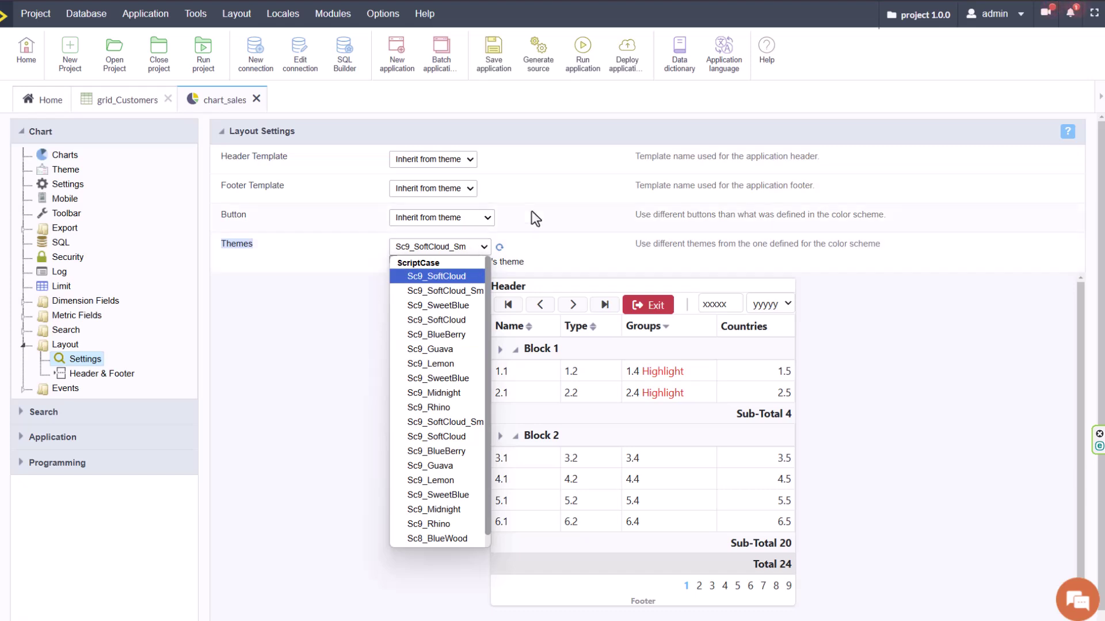
{"action": "left_click", "coordinate": [547, 220]}
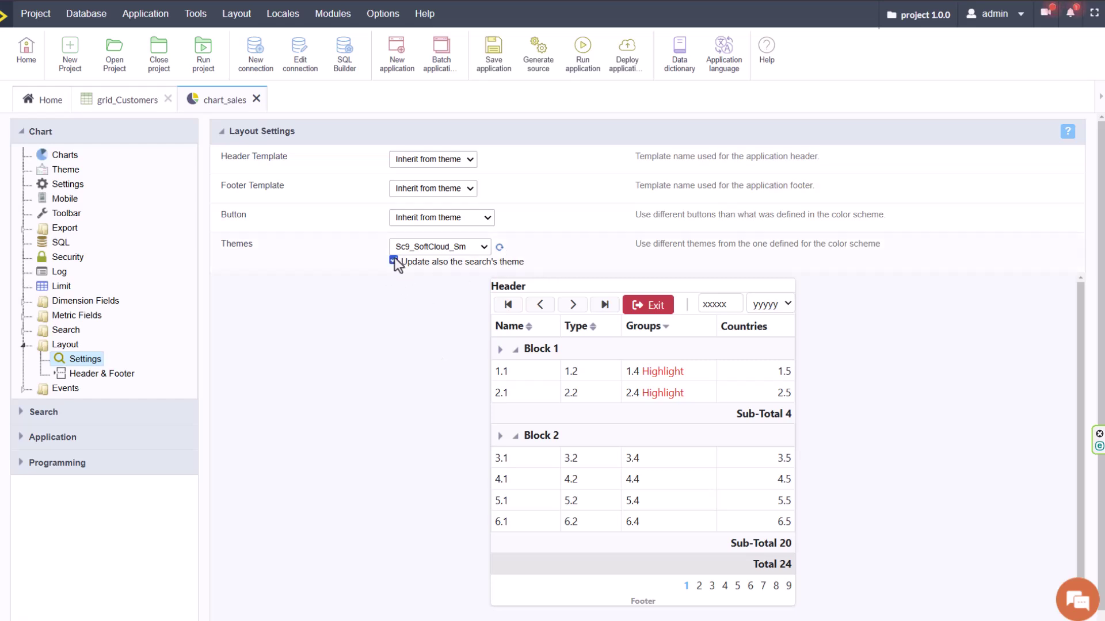
Review the Product_Category, Date_YYYYQUARTER and Date_MM dimension settings and the metric fields.
{"action": "left_click", "coordinate": [75, 301]}
{"action": "left_click", "coordinate": [75, 332]}
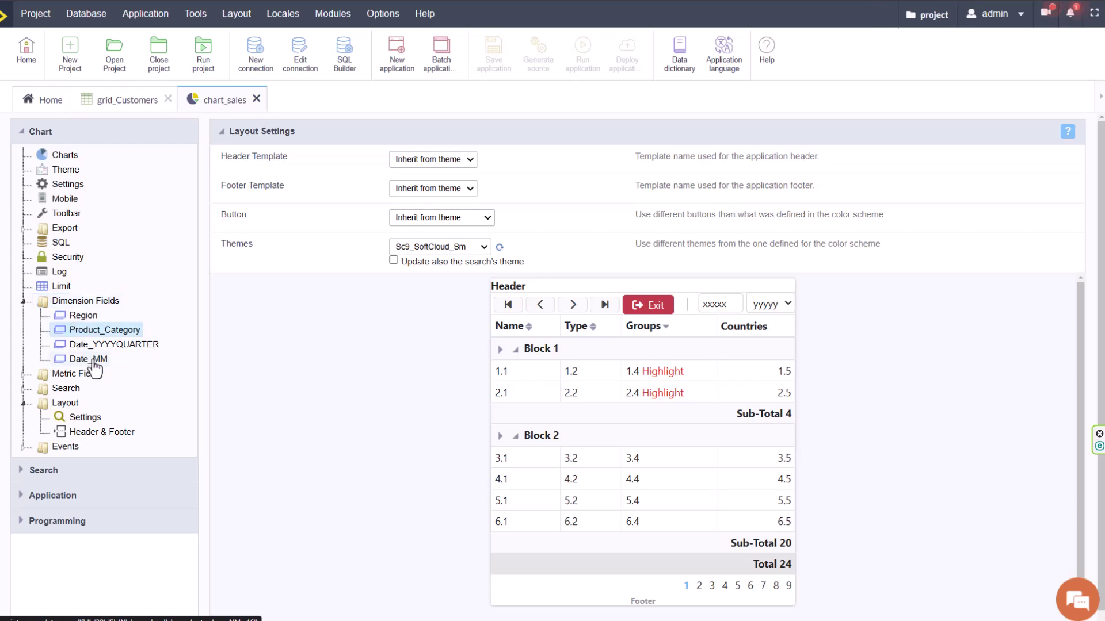
{"action": "left_click", "coordinate": [85, 345]}
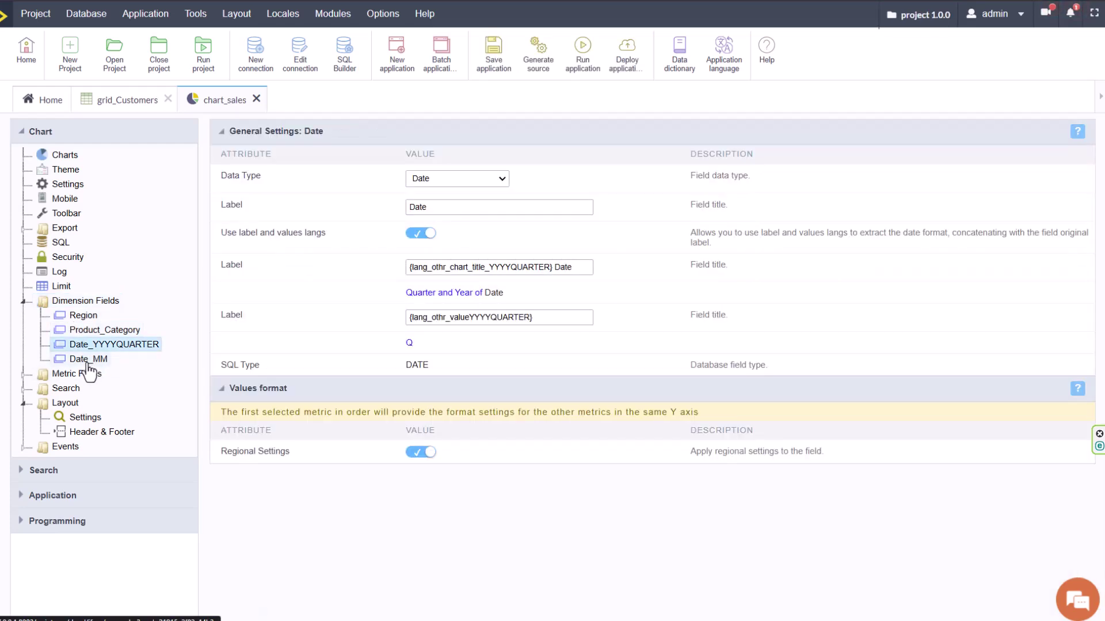
{"action": "left_click", "coordinate": [86, 360]}
{"action": "left_click", "coordinate": [26, 375]}
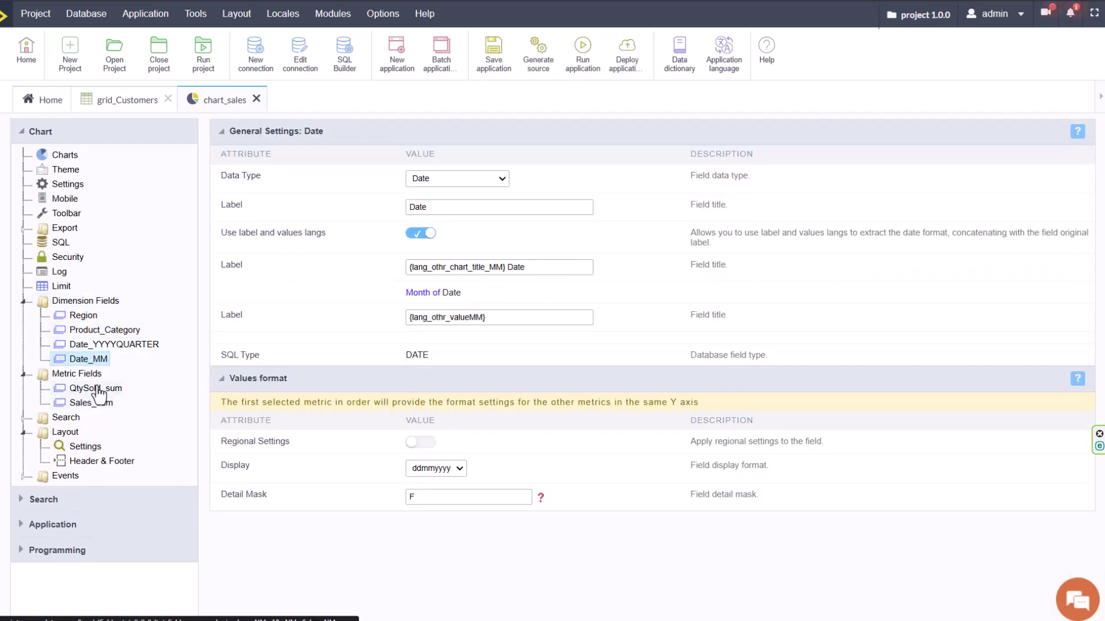
Add Region and Product_Category as search fields and save chart_sales.
{"action": "left_click", "coordinate": [25, 419]}
{"action": "left_click", "coordinate": [81, 432]}
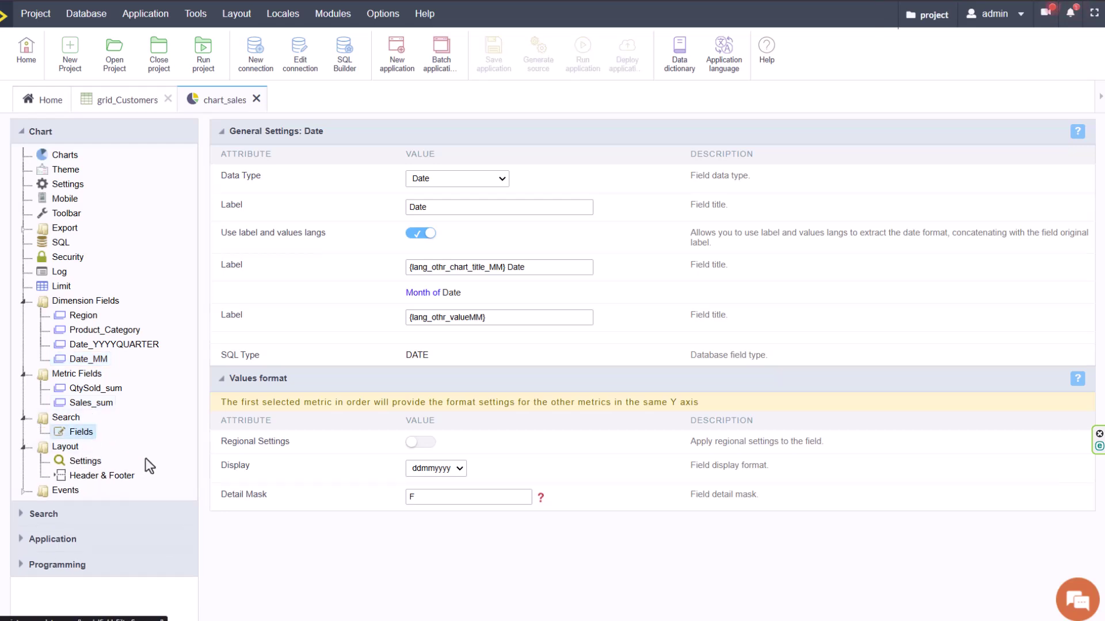
{"action": "left_click_drag", "start_coordinate": [249, 220], "coordinate": [668, 196]}
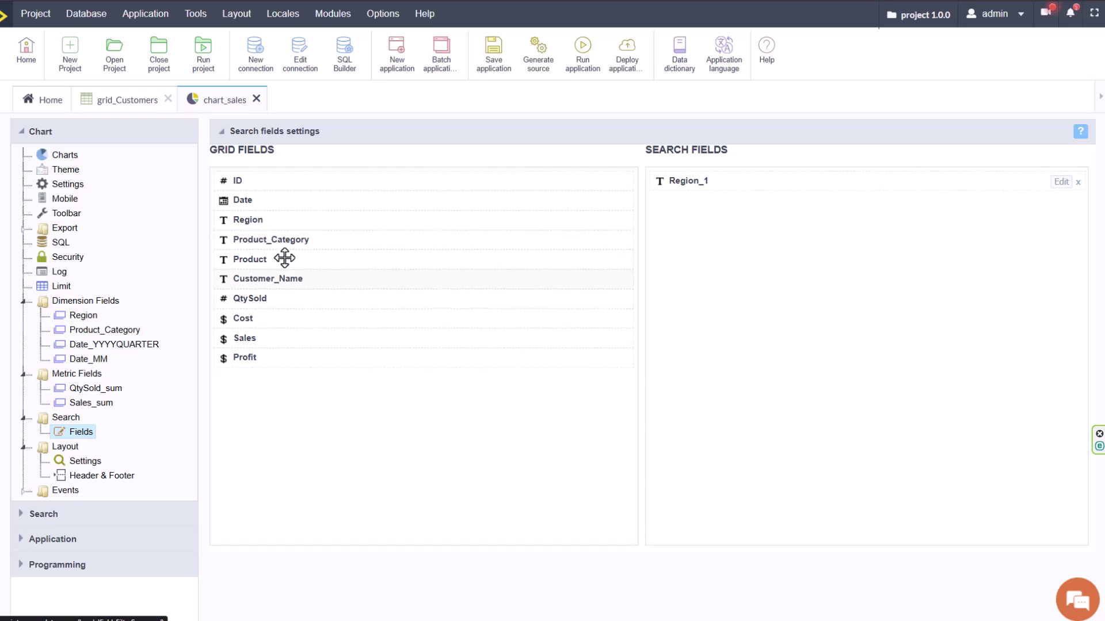
{"action": "left_click_drag", "start_coordinate": [249, 239], "coordinate": [670, 199]}
{"action": "left_click", "coordinate": [494, 55]}
{"action": "left_click", "coordinate": [68, 171]}
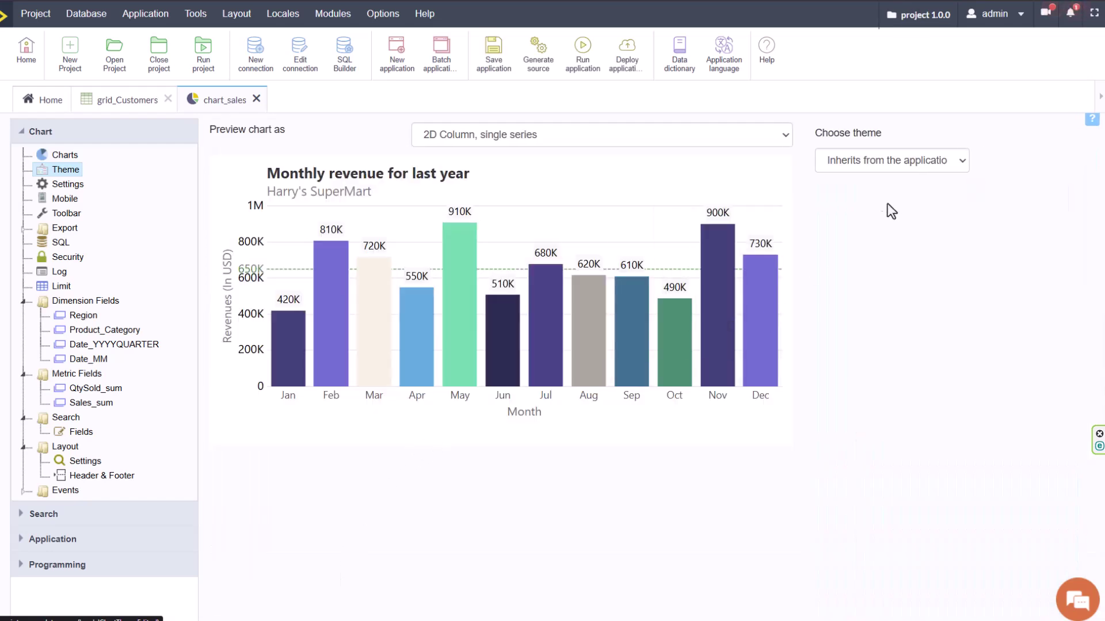
Preview the chart in the sc_Flat, sc_DeepSkyBlue, sc_GrayScale, sc_HighChart, sc_LightBlack and sc_Clean themes.
{"action": "left_click", "coordinate": [906, 160]}
{"action": "left_click", "coordinate": [909, 313]}
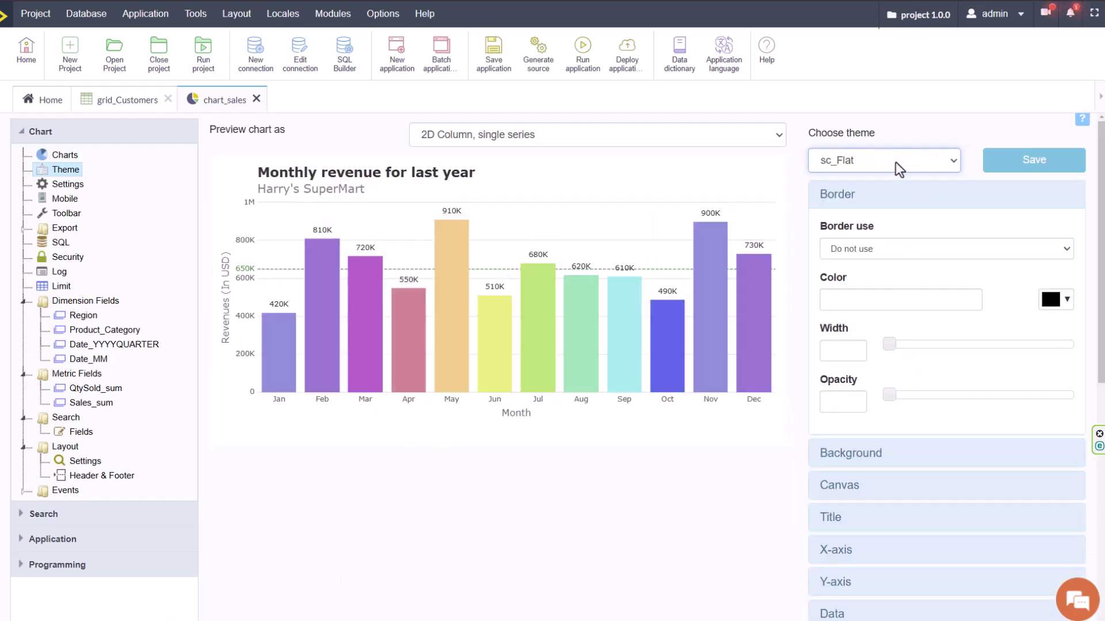
{"action": "left_click", "coordinate": [895, 161]}
{"action": "left_click", "coordinate": [910, 298]}
{"action": "left_click", "coordinate": [878, 158]}
{"action": "left_click", "coordinate": [917, 329]}
{"action": "left_click", "coordinate": [903, 161]}
{"action": "left_click", "coordinate": [901, 350]}
{"action": "left_click", "coordinate": [907, 160]}
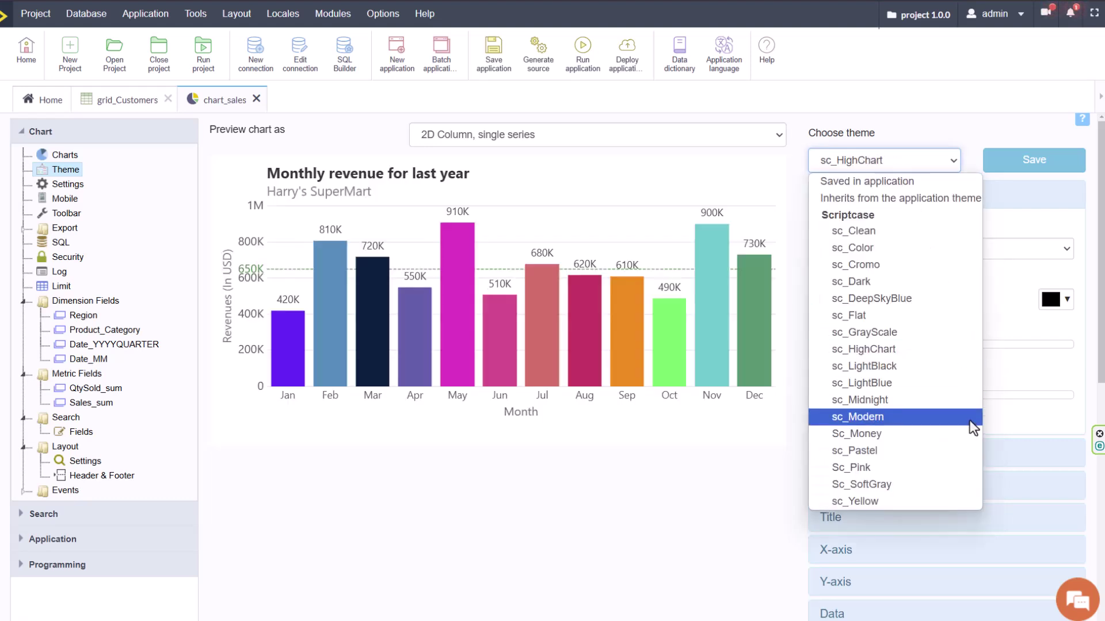
{"action": "left_click", "coordinate": [880, 369]}
{"action": "left_click", "coordinate": [868, 164]}
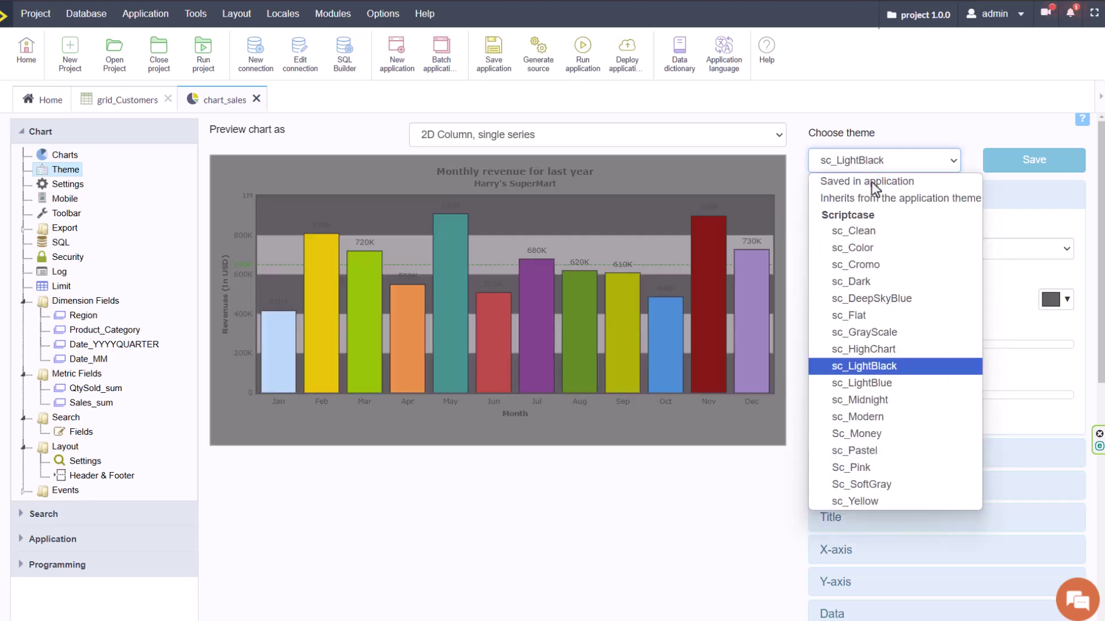
{"action": "left_click", "coordinate": [889, 227]}
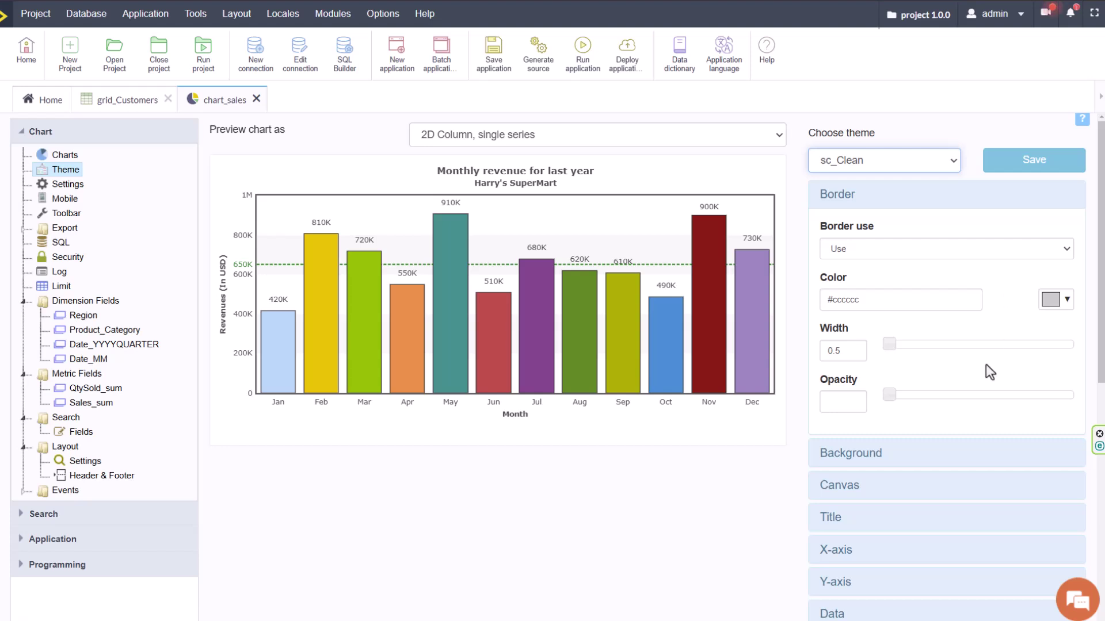
Explore the Gantt, Scrollbar and Trendline settings and add a second Gradient colour.
{"action": "scroll", "coordinate": [973, 434], "scroll_direction": "down", "scroll_amount": 8}
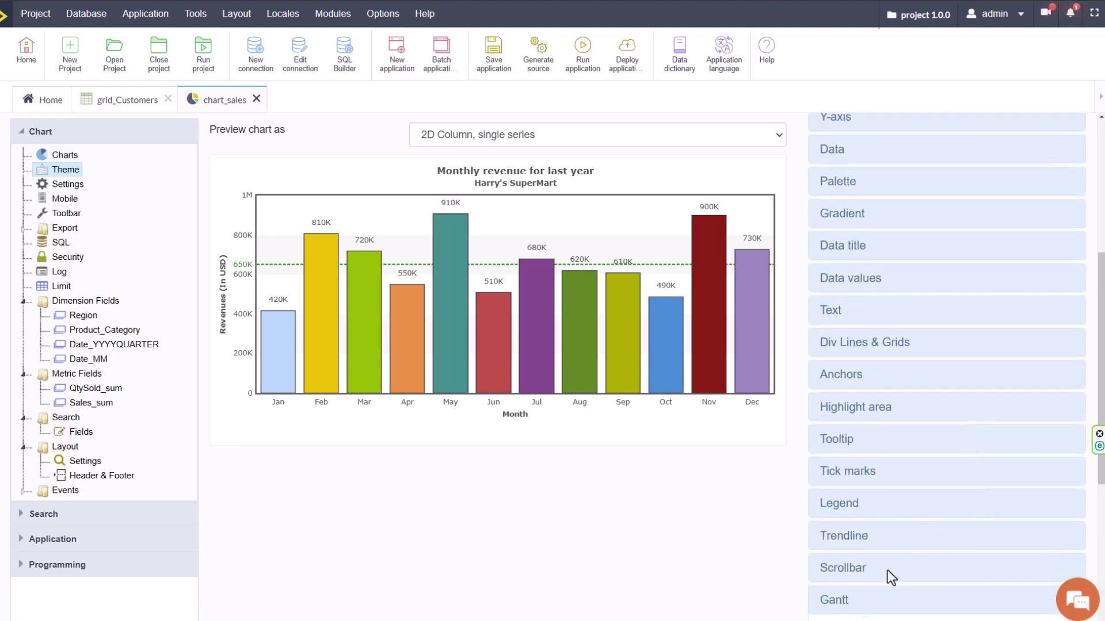
{"action": "left_click", "coordinate": [863, 601]}
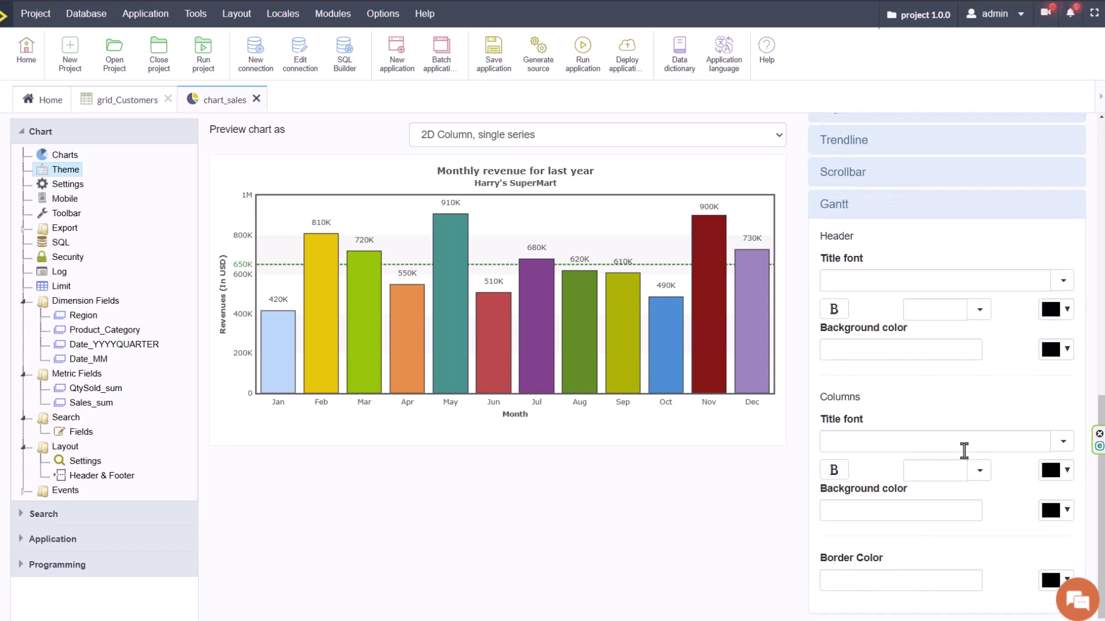
{"action": "scroll", "coordinate": [909, 440], "scroll_direction": "up", "scroll_amount": 2}
{"action": "left_click", "coordinate": [855, 291]}
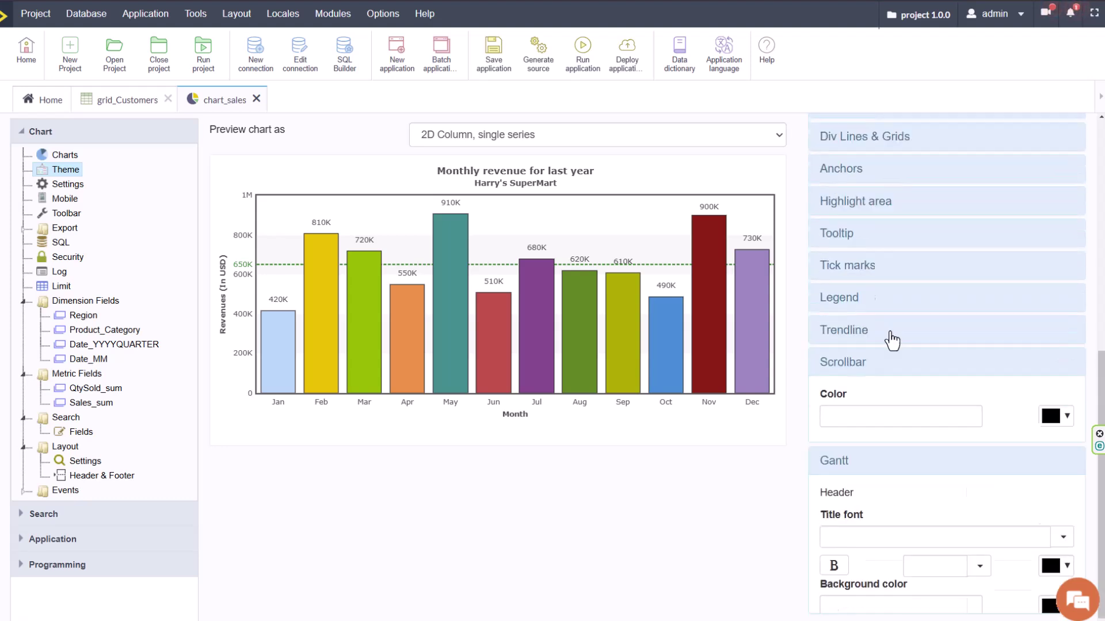
{"action": "left_click", "coordinate": [861, 440]}
{"action": "scroll", "coordinate": [959, 491], "scroll_direction": "up", "scroll_amount": 6}
{"action": "left_click", "coordinate": [898, 387]}
{"action": "left_click", "coordinate": [875, 441]}
{"action": "left_click", "coordinate": [856, 475]}
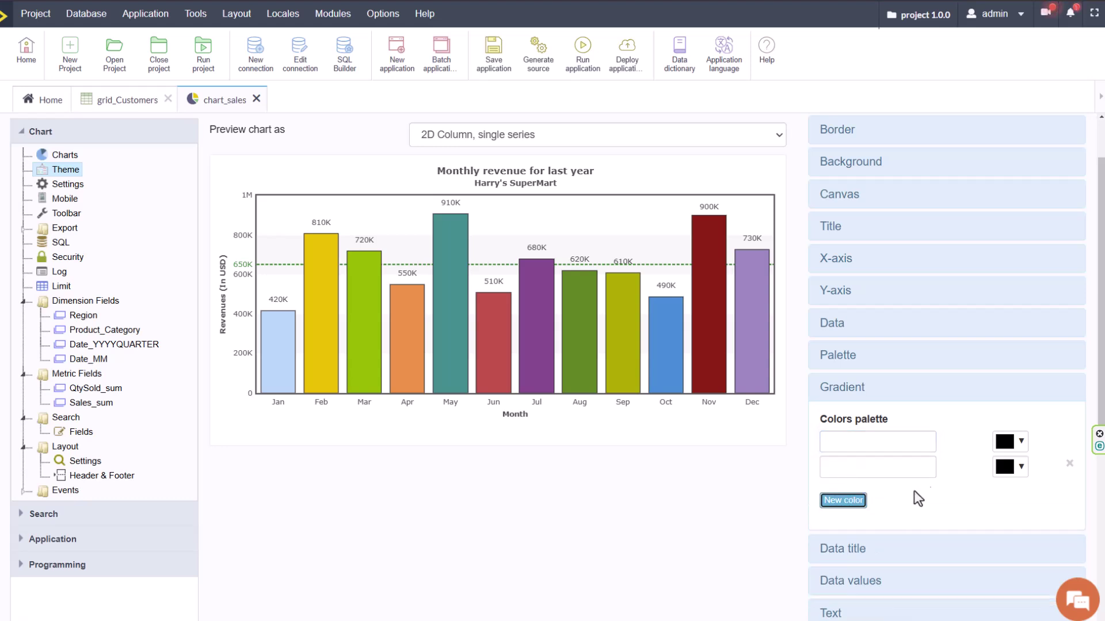
{"action": "left_click", "coordinate": [1021, 443]}
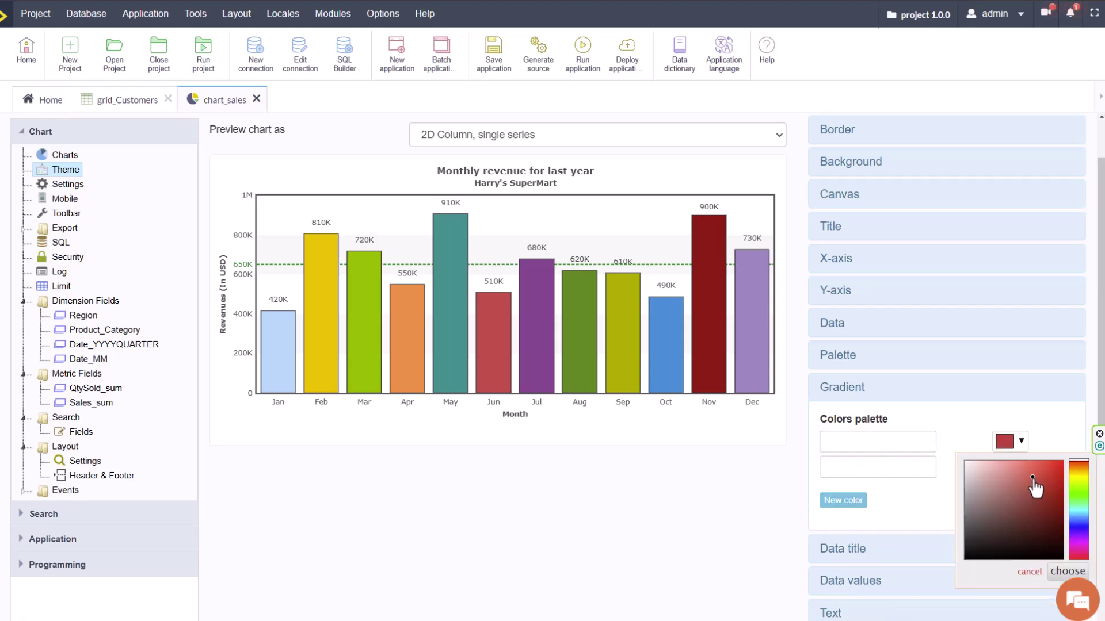
{"action": "left_click", "coordinate": [949, 442]}
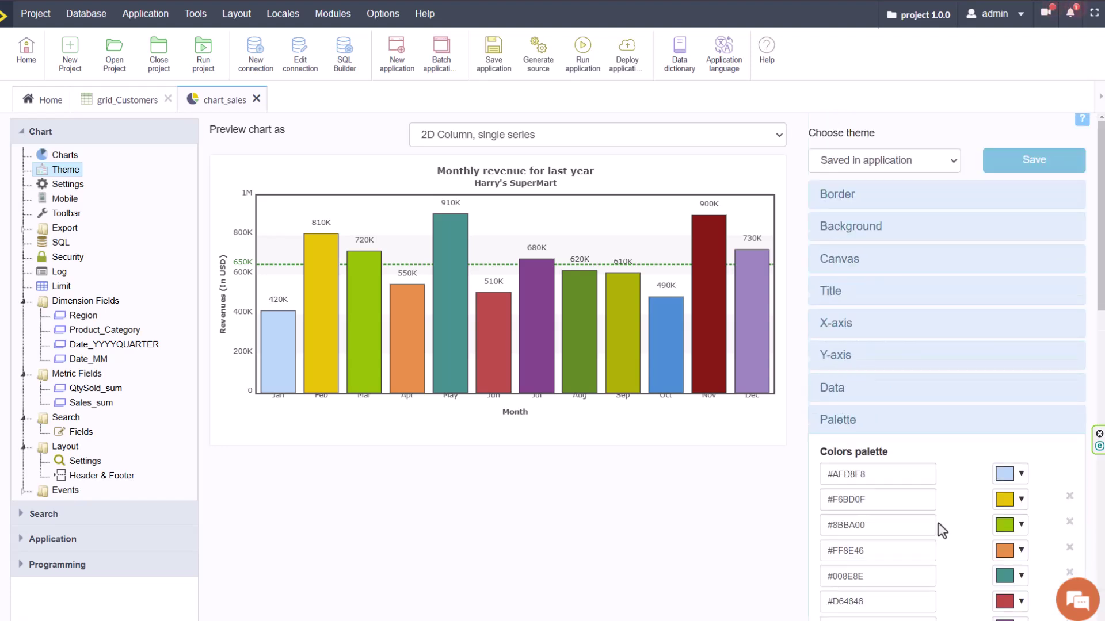
Inspect the Canvas and Border settings, keep the theme, generate source code and close chart_sales.
{"action": "scroll", "coordinate": [938, 522], "scroll_direction": "down", "scroll_amount": 2}
{"action": "scroll", "coordinate": [955, 472], "scroll_direction": "down", "scroll_amount": 2}
{"action": "scroll", "coordinate": [921, 403], "scroll_direction": "up", "scroll_amount": 4}
{"action": "left_click", "coordinate": [851, 262]}
{"action": "left_click", "coordinate": [839, 193]}
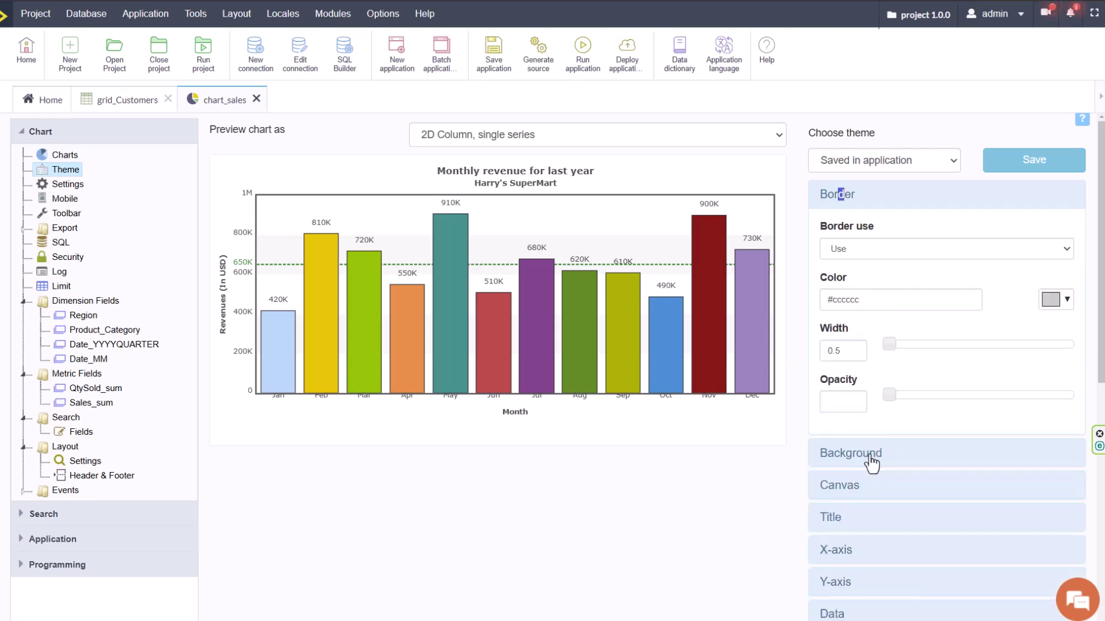
{"action": "left_click", "coordinate": [869, 161]}
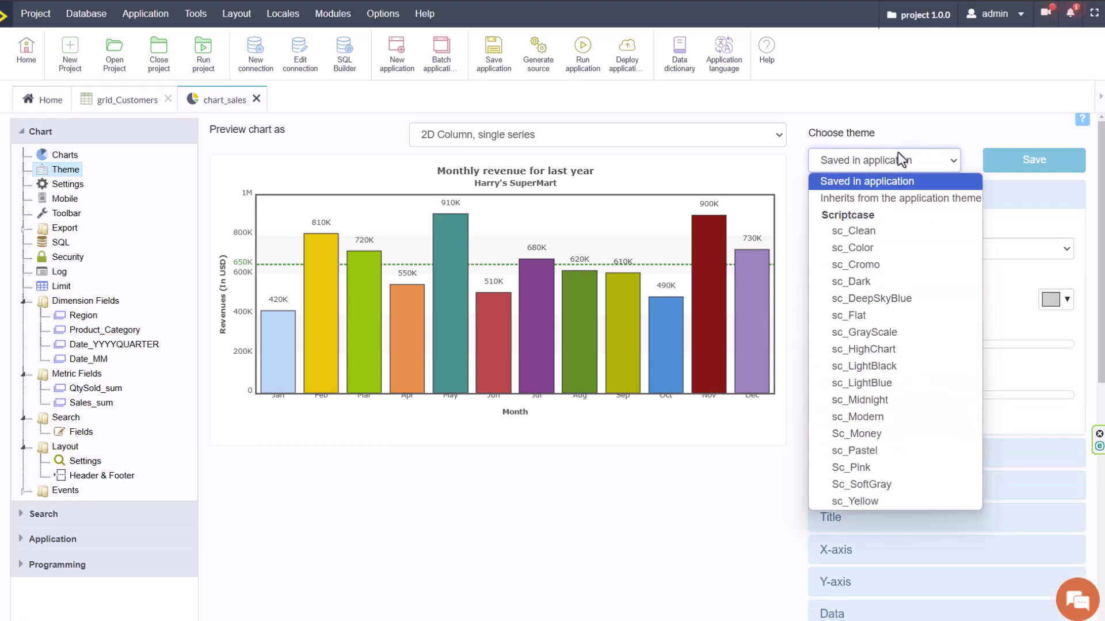
{"action": "left_click", "coordinate": [748, 360]}
{"action": "left_click", "coordinate": [581, 58]}
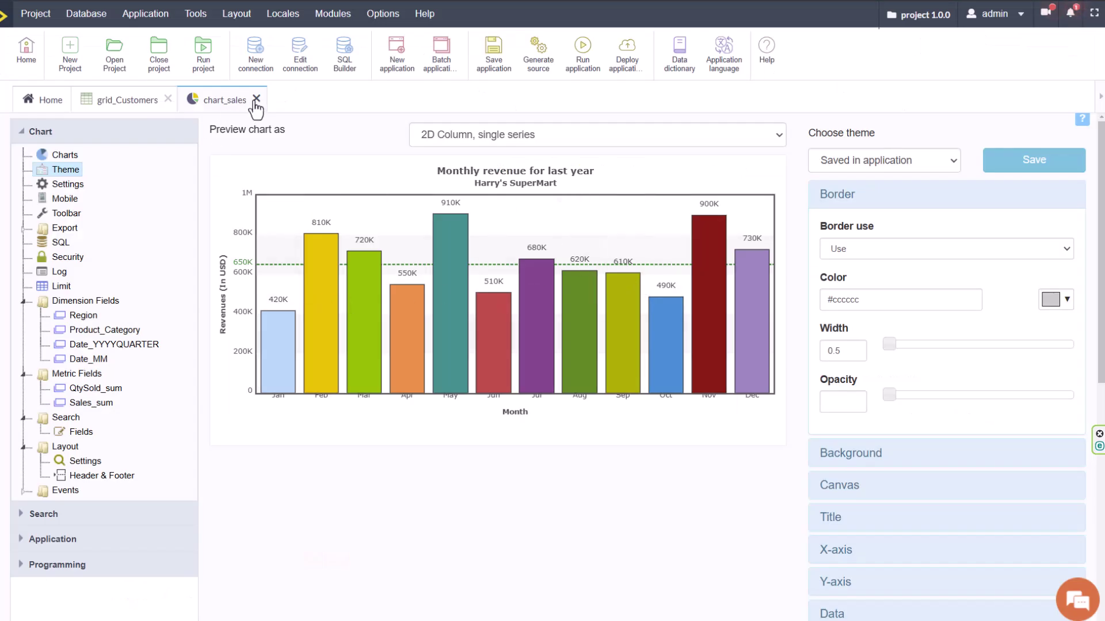
{"action": "left_click", "coordinate": [256, 99]}
Create a responsive menu application and import the three applications as menu items.
{"action": "left_click", "coordinate": [167, 99]}
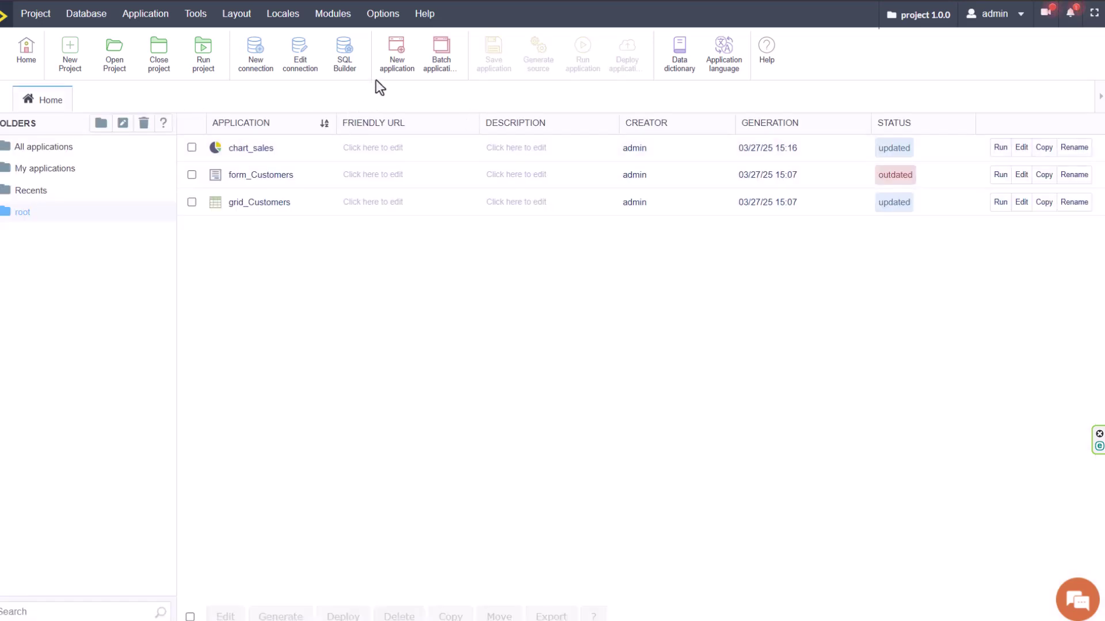
{"action": "left_click", "coordinate": [396, 53]}
{"action": "left_click", "coordinate": [878, 210]}
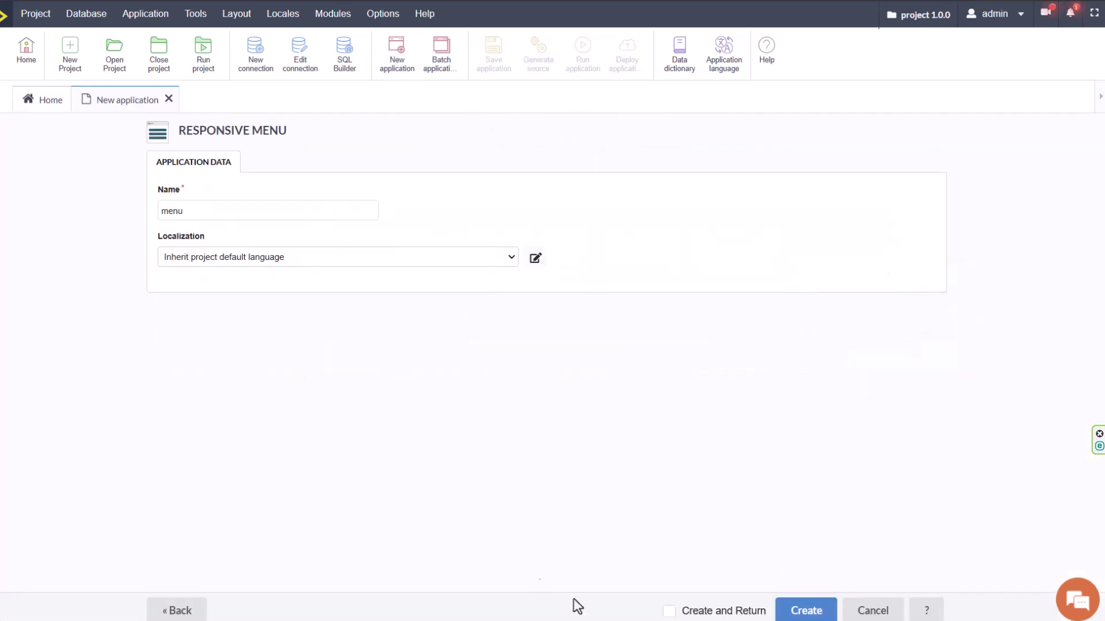
{"action": "left_click", "coordinate": [806, 611]}
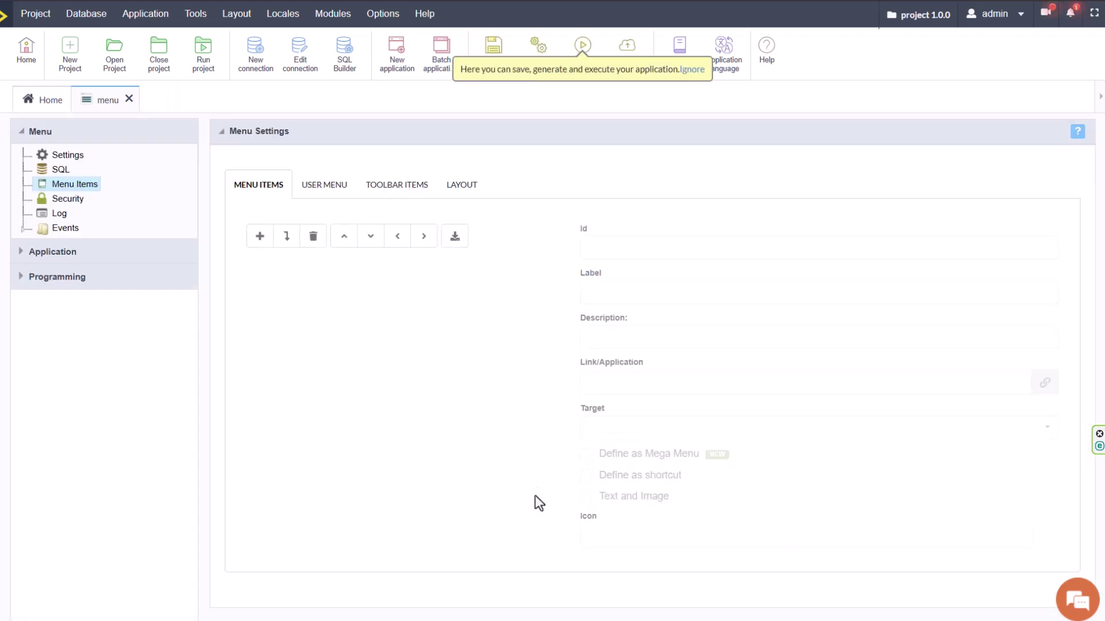
{"action": "left_click", "coordinate": [455, 236]}
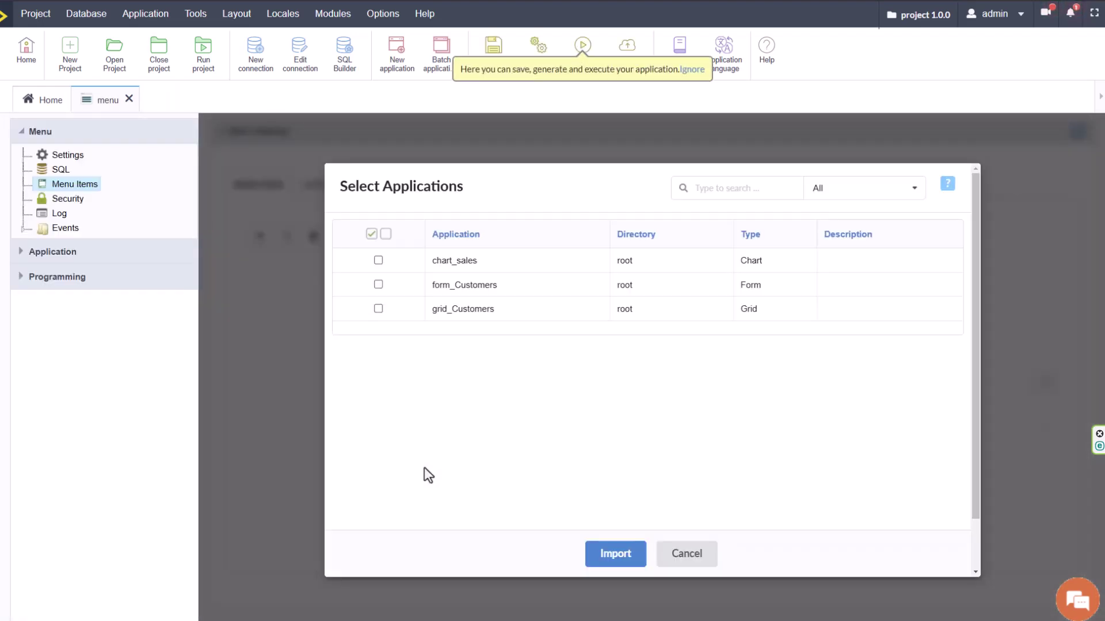
{"action": "left_click", "coordinate": [604, 555]}
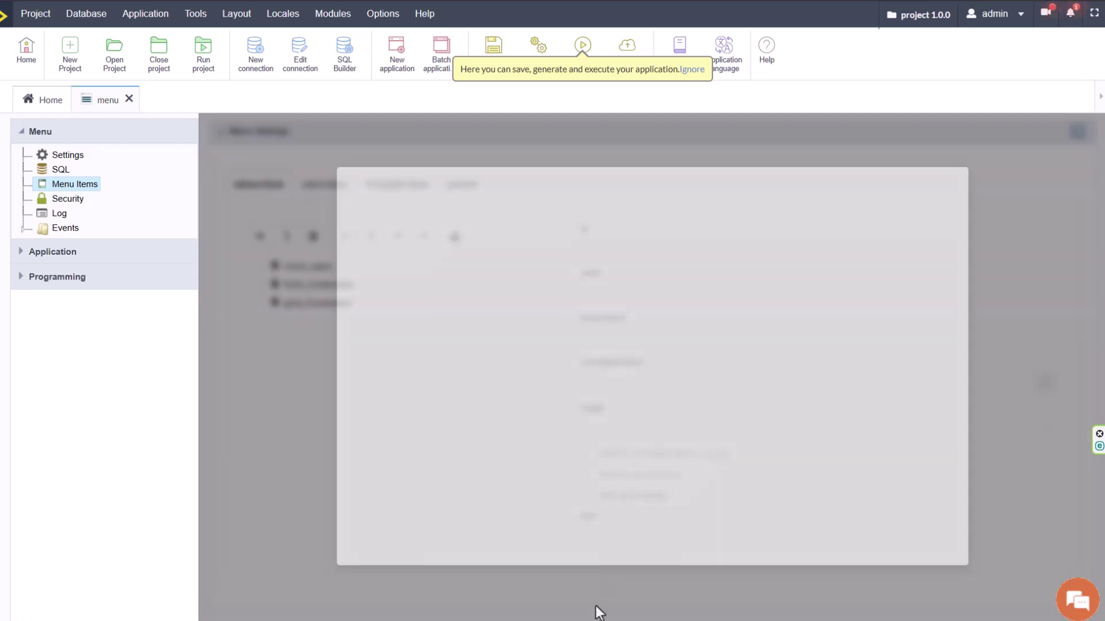
Relabel chart_sales as Sales with the fa-adversal icon, opening in the same window, and run the menu.
{"action": "left_click", "coordinate": [314, 271]}
{"action": "double_click", "coordinate": [592, 292]}
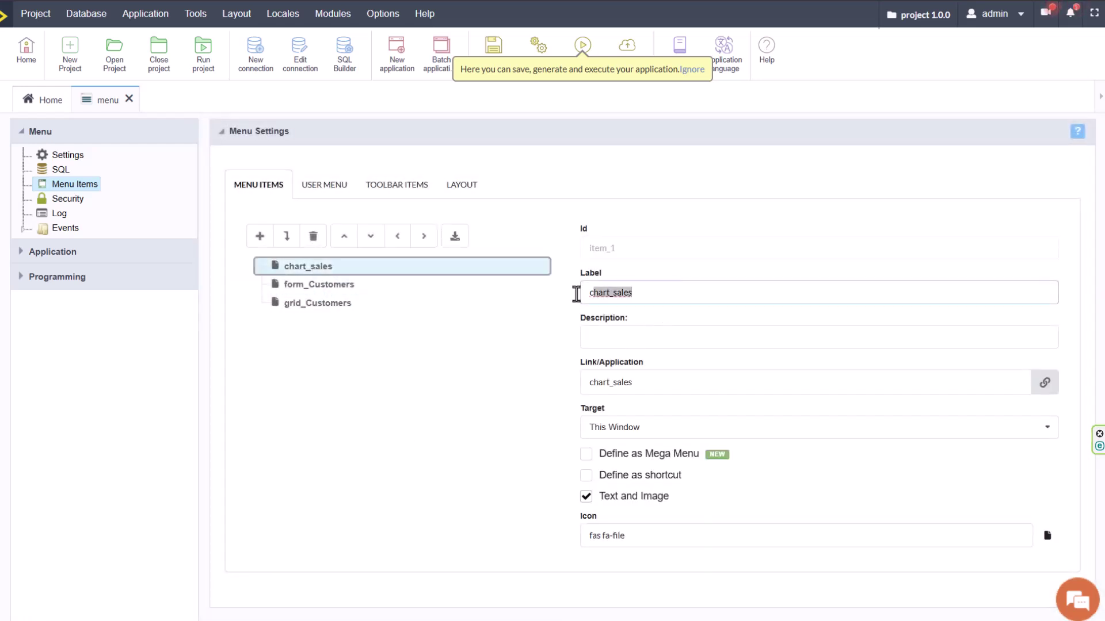
{"action": "type", "text": "Sal"}
{"action": "left_click", "coordinate": [692, 535]}
{"action": "left_click", "coordinate": [849, 431]}
{"action": "left_click", "coordinate": [702, 427]}
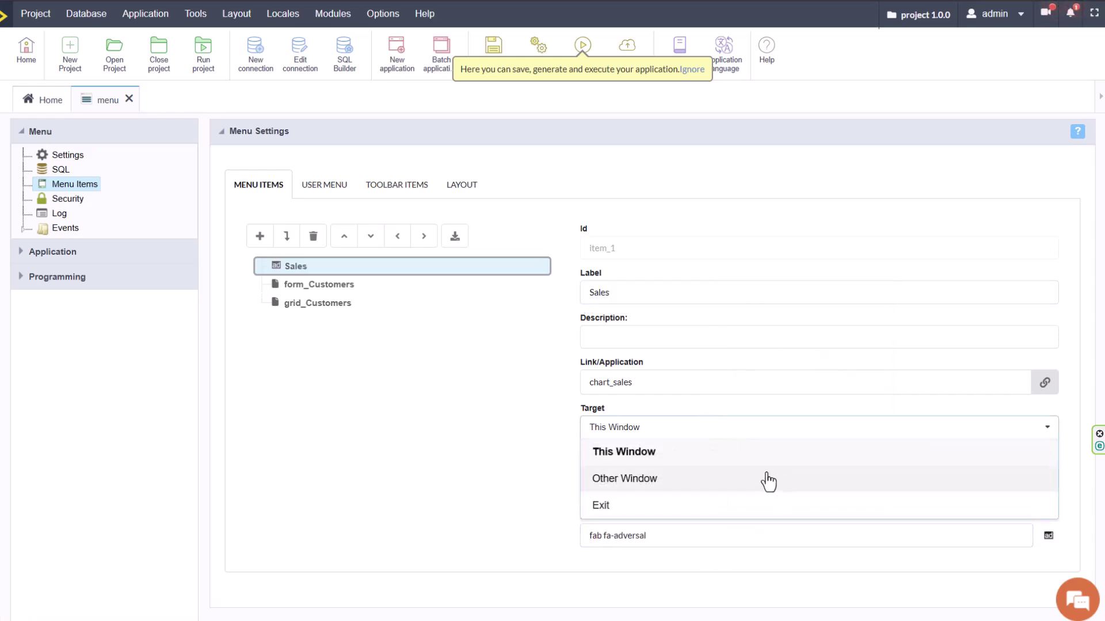
{"action": "left_click", "coordinate": [553, 444]}
{"action": "left_click", "coordinate": [711, 385]}
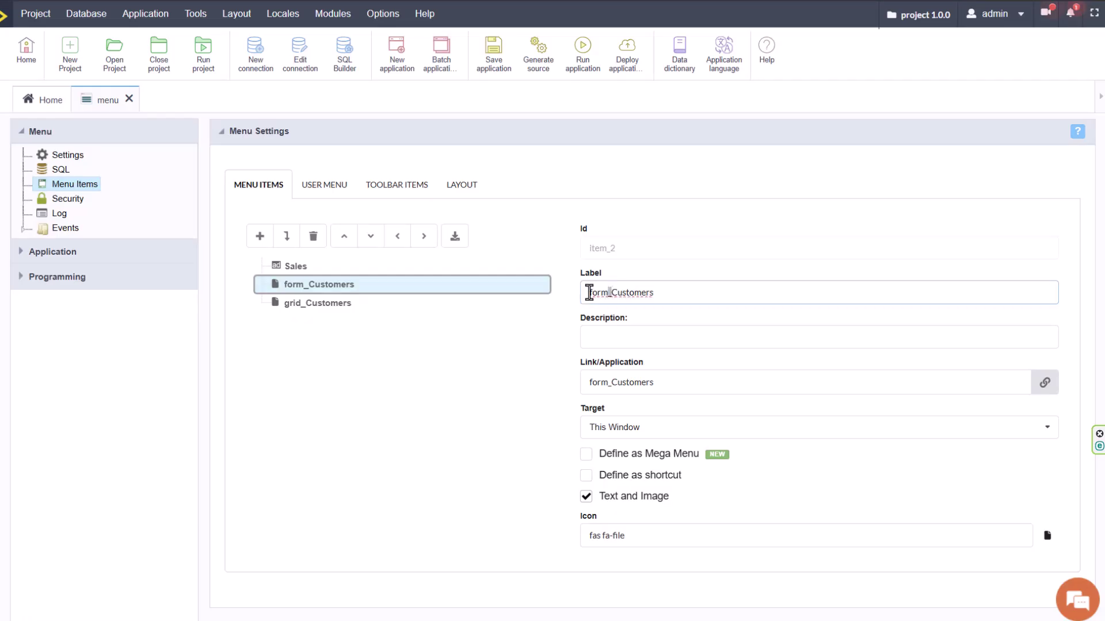
Strip the form_ and grid_ prefixes so both items read Customers, with user icons.
{"action": "key", "text": "BackSpace"}
{"action": "key", "text": "BackSpace"}
{"action": "key", "text": "BackSpace"}
{"action": "key", "text": "BackSpace"}
{"action": "key", "text": "BackSpace"}
{"action": "left_click", "coordinate": [672, 528]}
{"action": "left_click", "coordinate": [779, 305]}
{"action": "type", "text": "user"}
{"action": "left_click", "coordinate": [815, 349]}
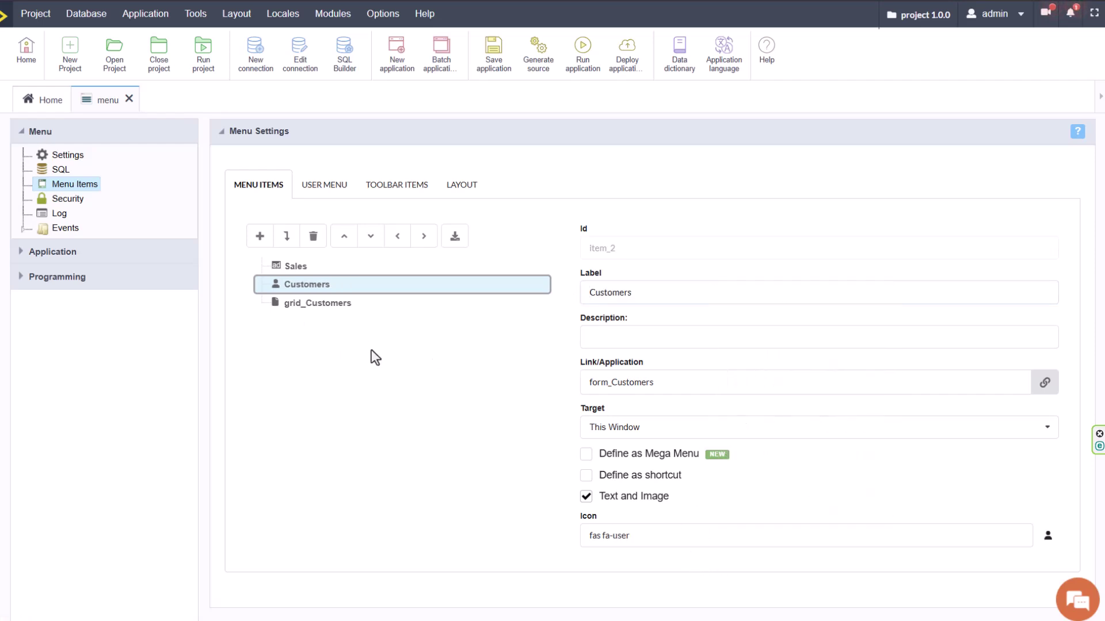
{"action": "left_click", "coordinate": [326, 302]}
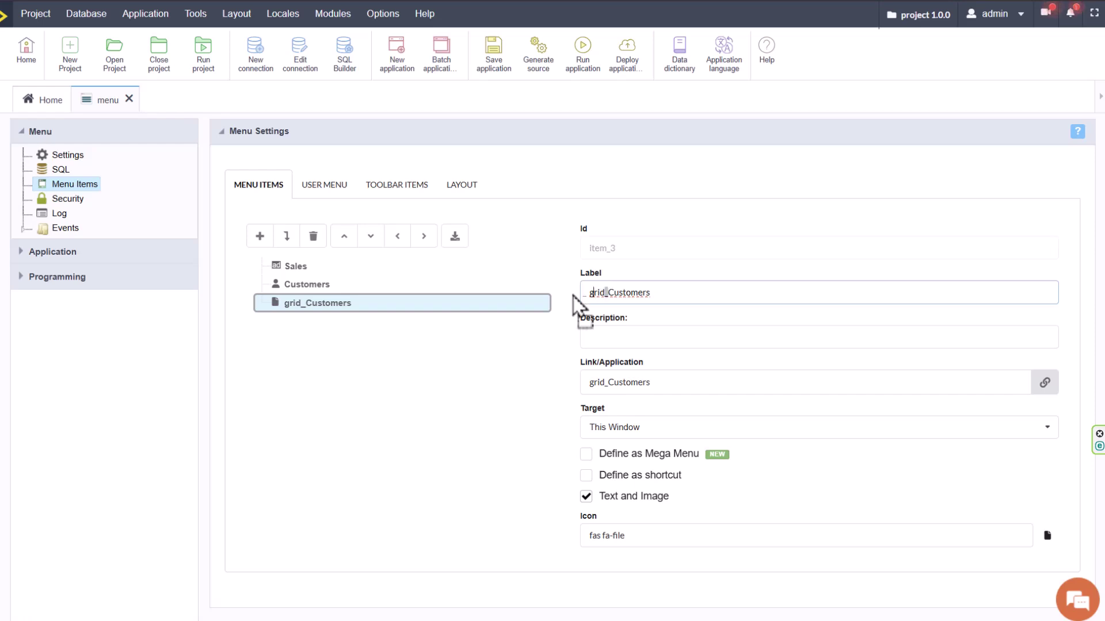
{"action": "key", "text": "BackSpace"}
{"action": "key", "text": "BackSpace"}
{"action": "key", "text": "BackSpace"}
{"action": "key", "text": "BackSpace"}
{"action": "key", "text": "BackSpace"}
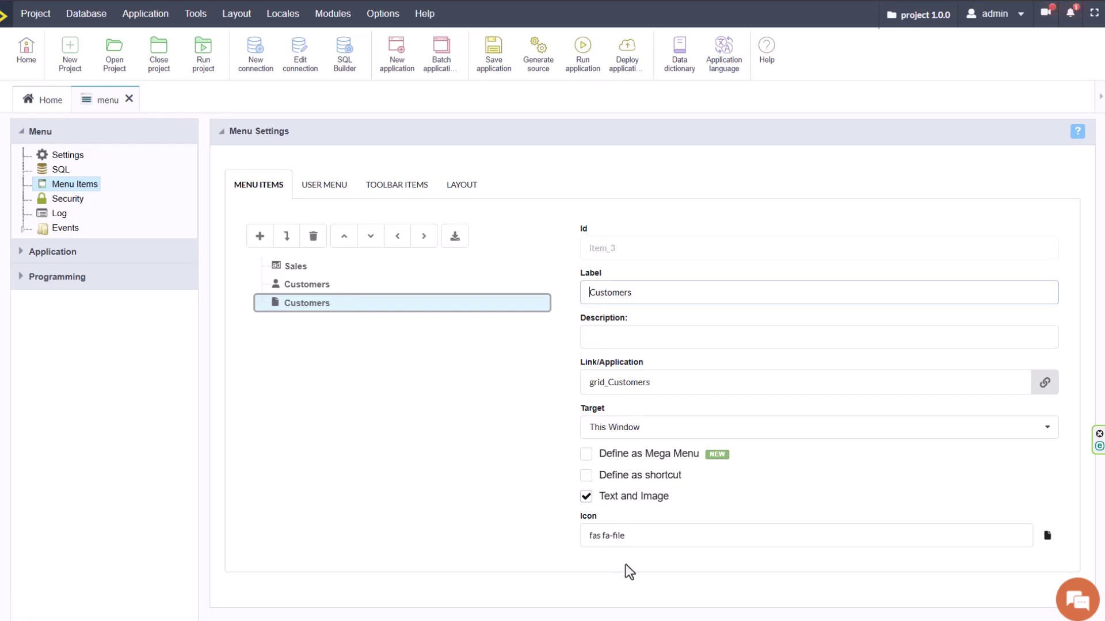
{"action": "left_click", "coordinate": [635, 541]}
{"action": "type", "text": "user"}
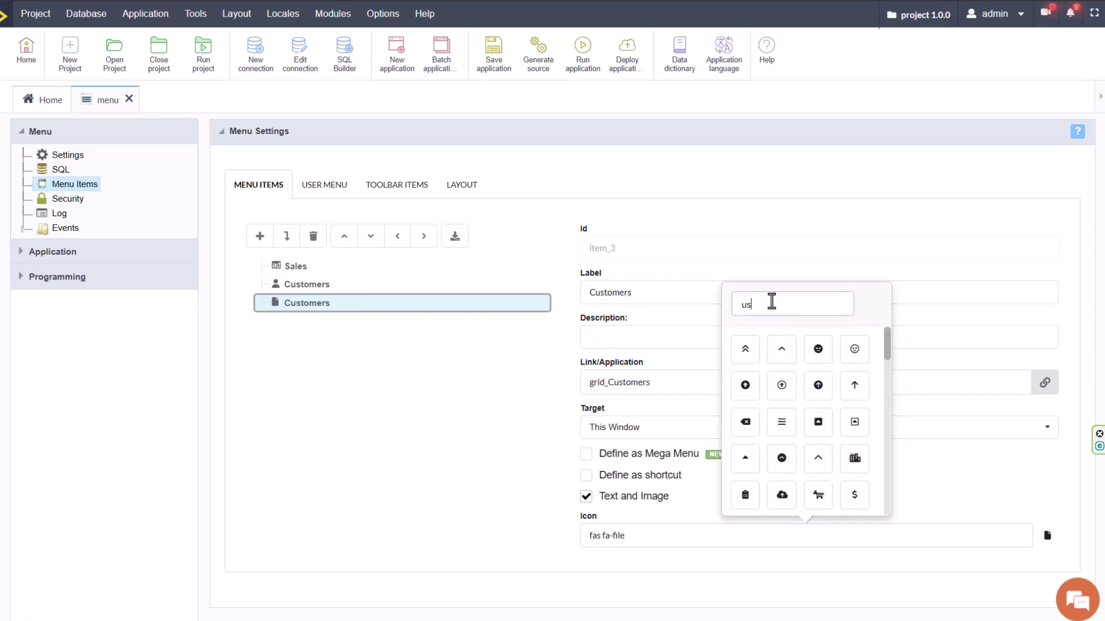
{"action": "left_click", "coordinate": [336, 292]}
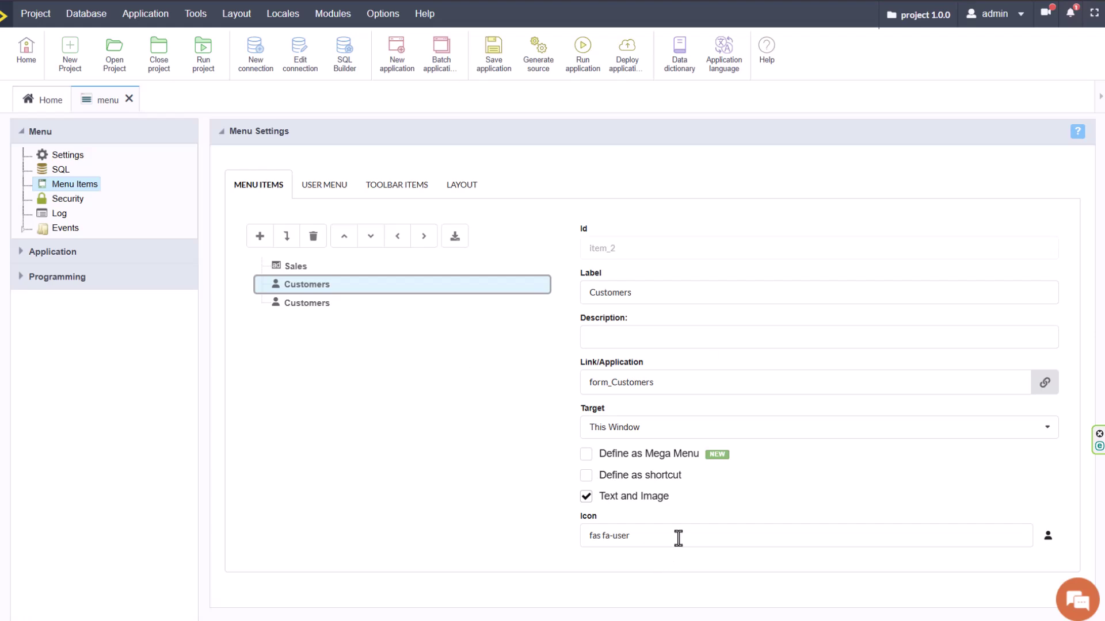
Give the form item the plus-square icon and relabel it Add Customers.
{"action": "left_click", "coordinate": [678, 538]}
{"action": "type", "text": "plus"}
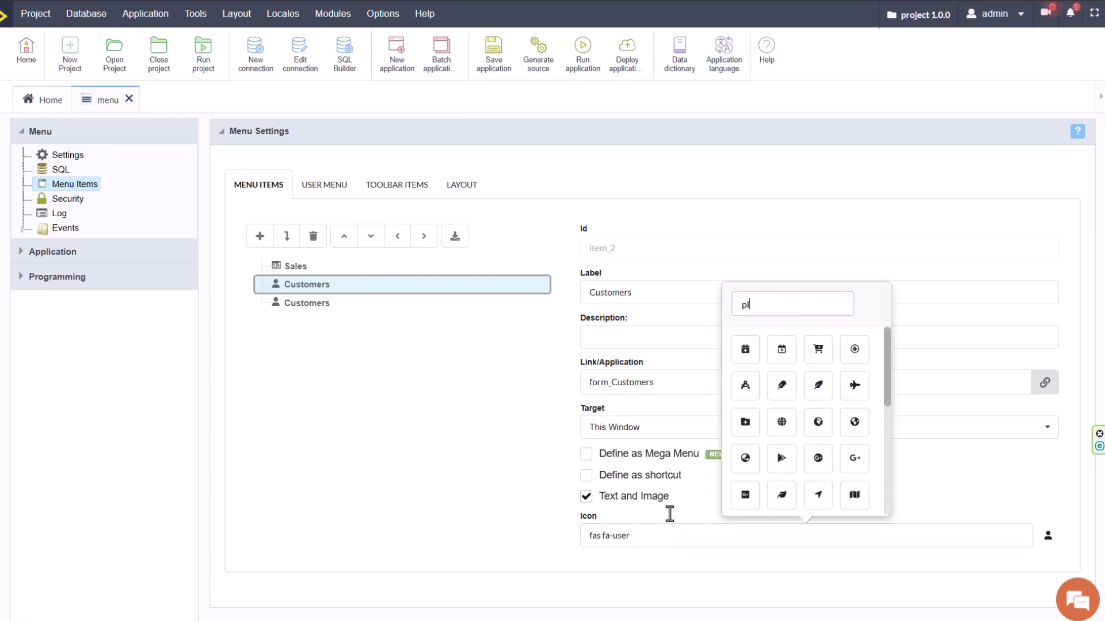
{"action": "left_click", "coordinate": [855, 422]}
{"action": "left_click", "coordinate": [589, 293]}
{"action": "type", "text": "Add"}
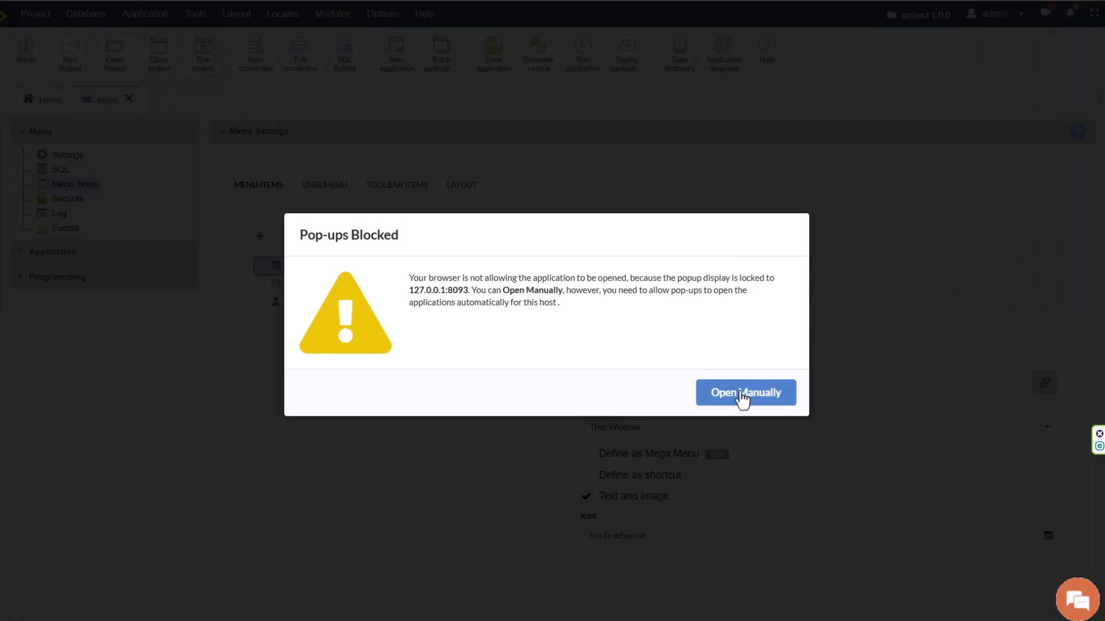
Run the menu and visit the Add Customer, Customers and Sales pages.
{"action": "left_click", "coordinate": [744, 397]}
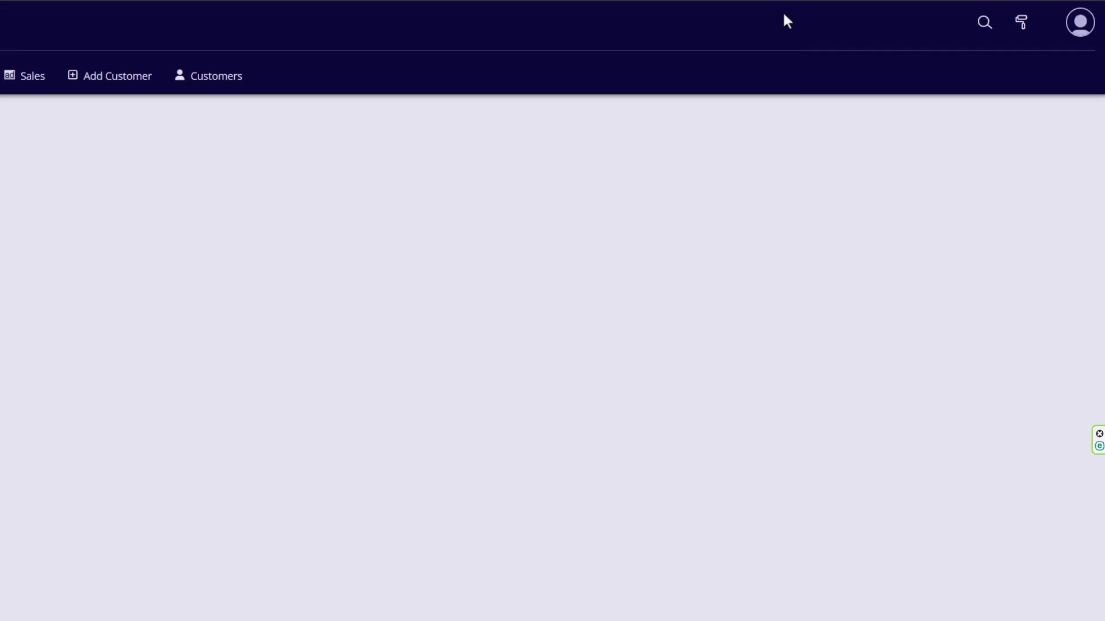
{"action": "left_click", "coordinate": [119, 82]}
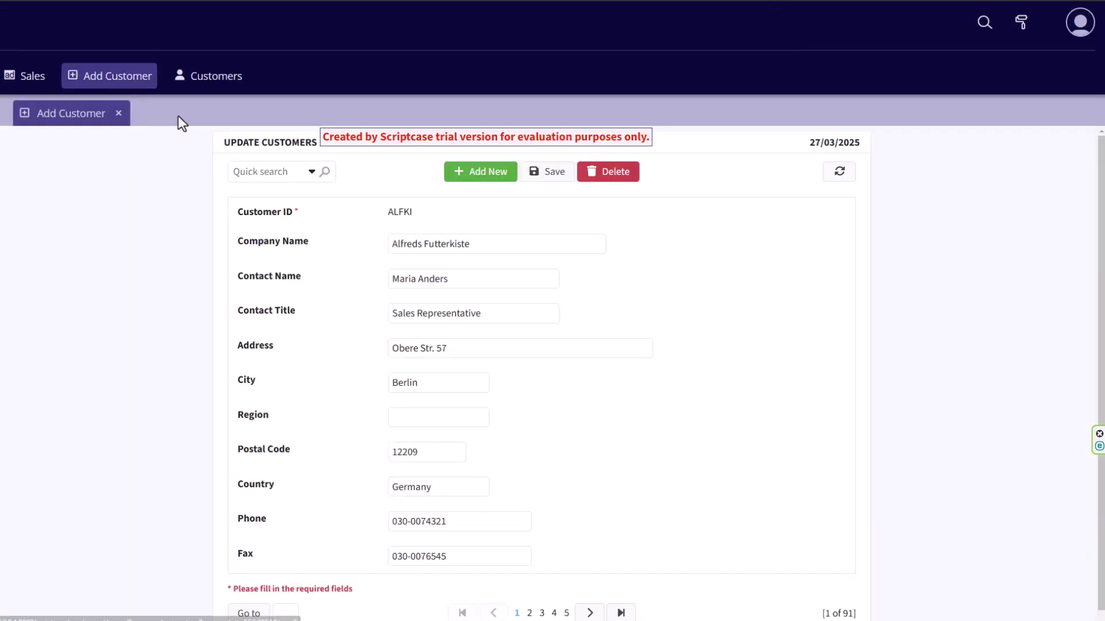
{"action": "left_click", "coordinate": [199, 85]}
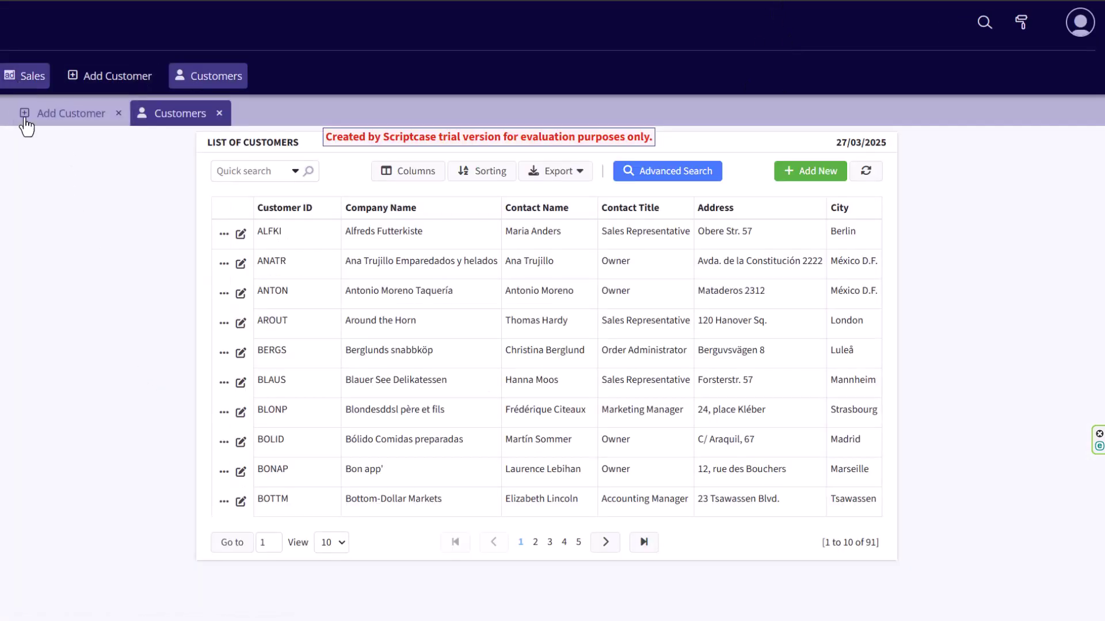
{"action": "left_click", "coordinate": [21, 81]}
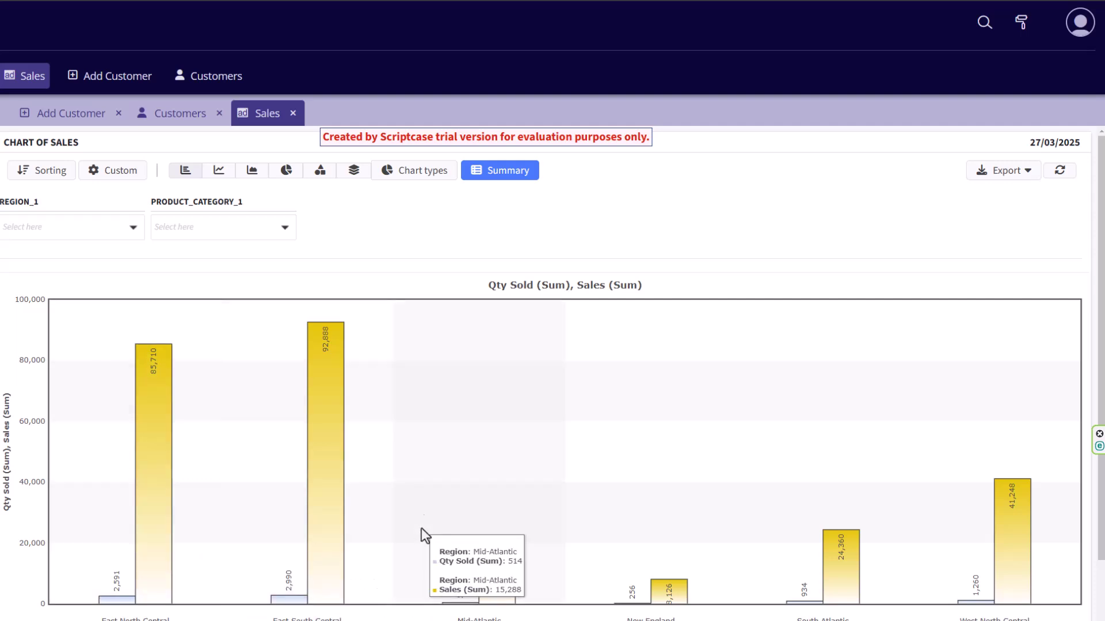
{"action": "left_click", "coordinate": [85, 114]}
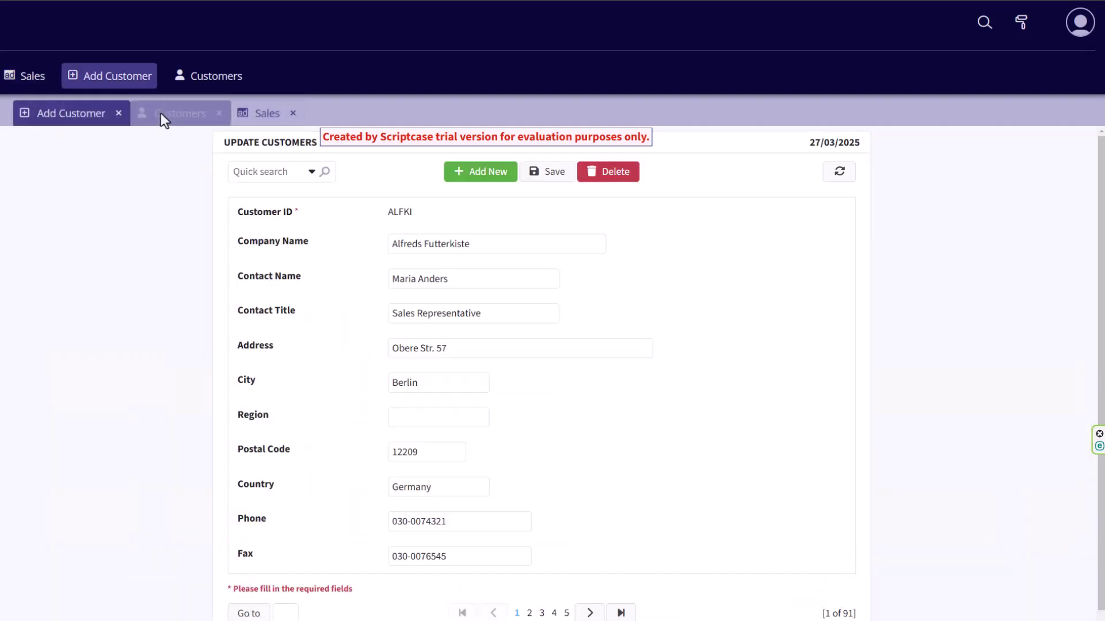
{"action": "left_click", "coordinate": [161, 114]}
Try Advanced Search and Sorting on the Customers list, then return to the applications list.
{"action": "left_click", "coordinate": [668, 171]}
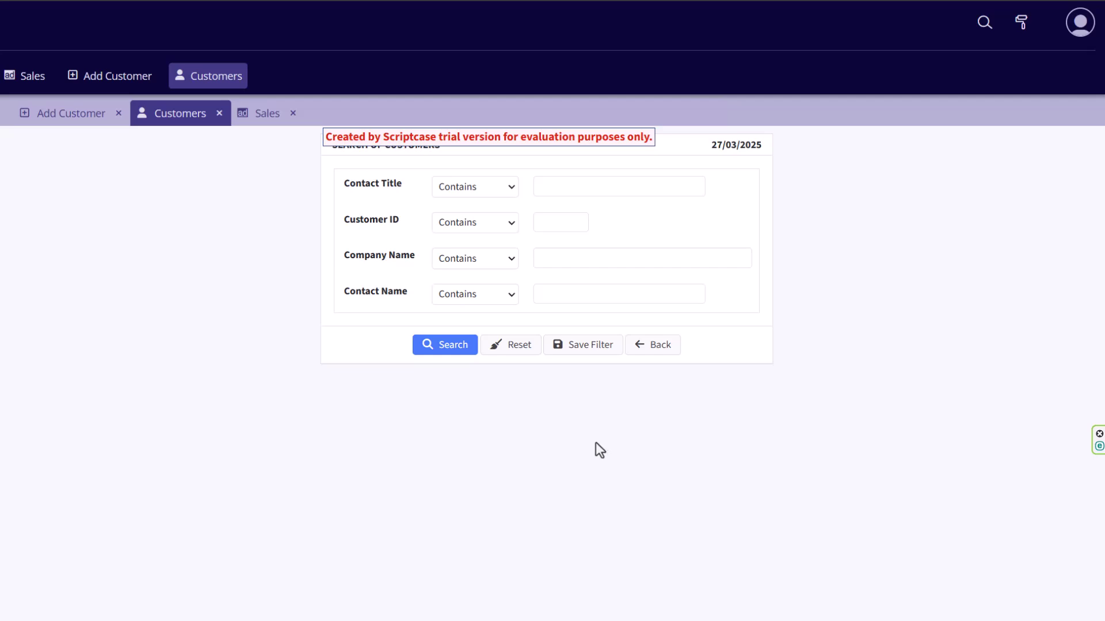
{"action": "left_click", "coordinate": [656, 345]}
{"action": "left_click", "coordinate": [482, 171]}
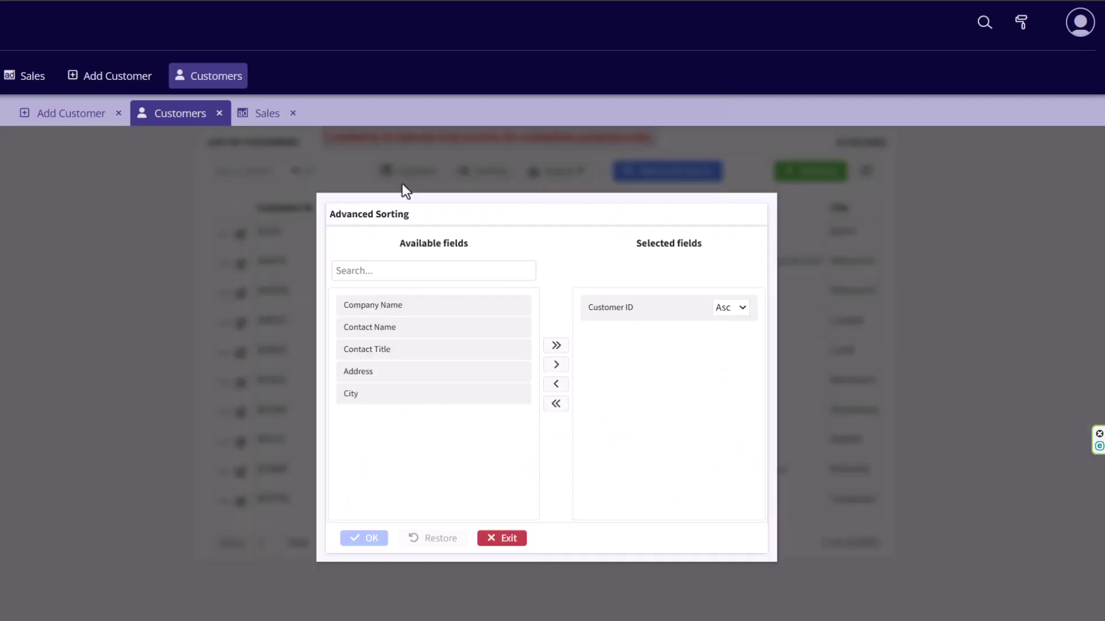
{"action": "left_click", "coordinate": [502, 540]}
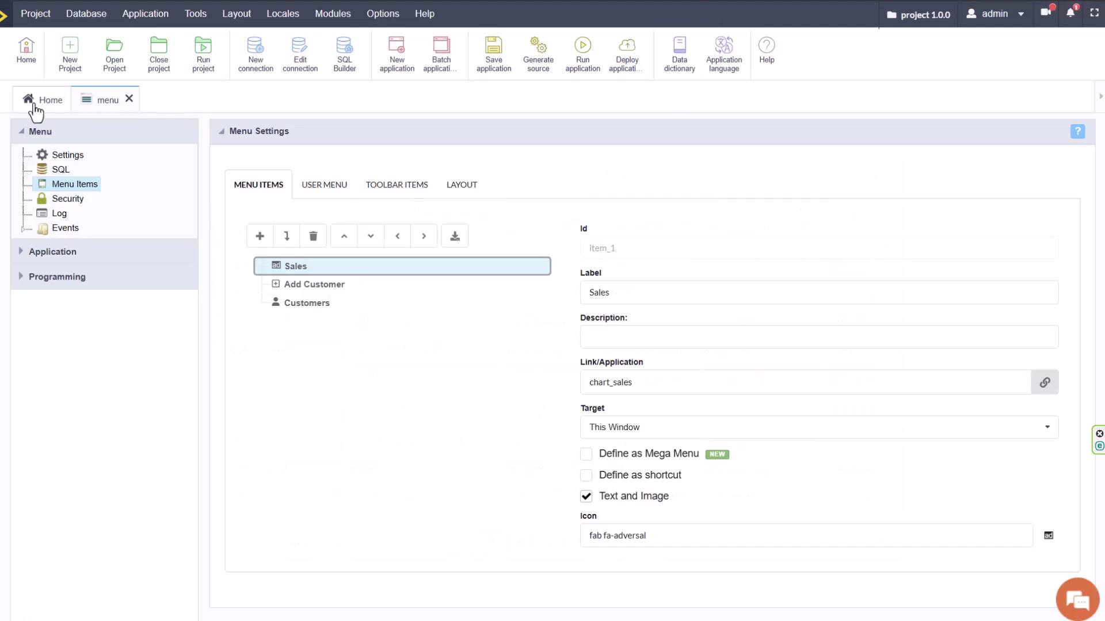
{"action": "left_click", "coordinate": [35, 105]}
Start a new grid_Customers action-bar button with ID chart.
{"action": "left_click", "coordinate": [257, 206]}
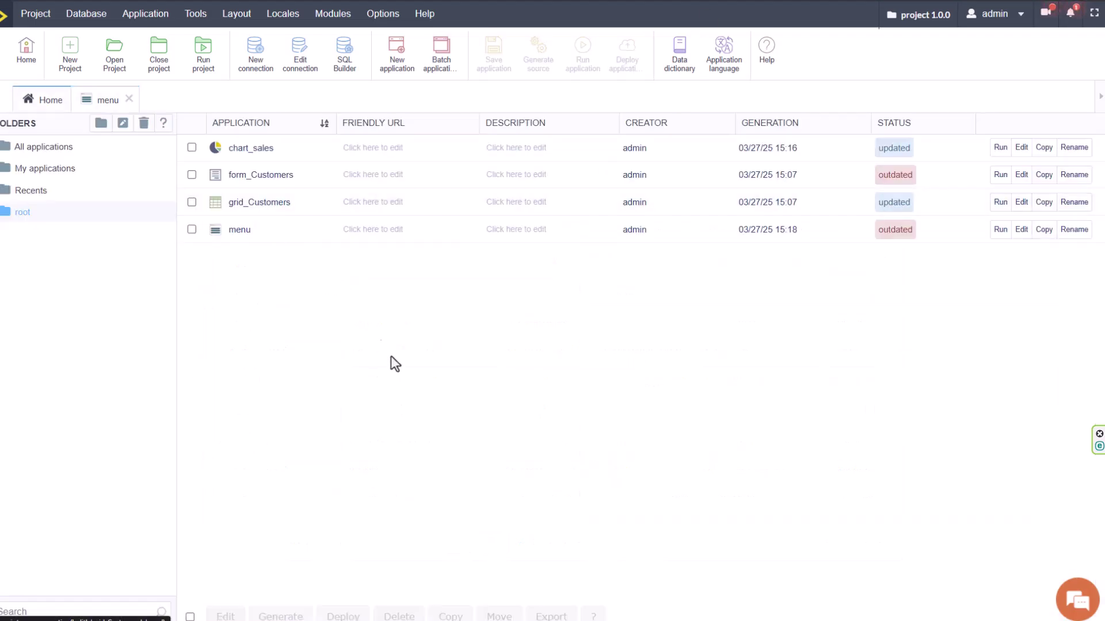
{"action": "left_click", "coordinate": [71, 242]}
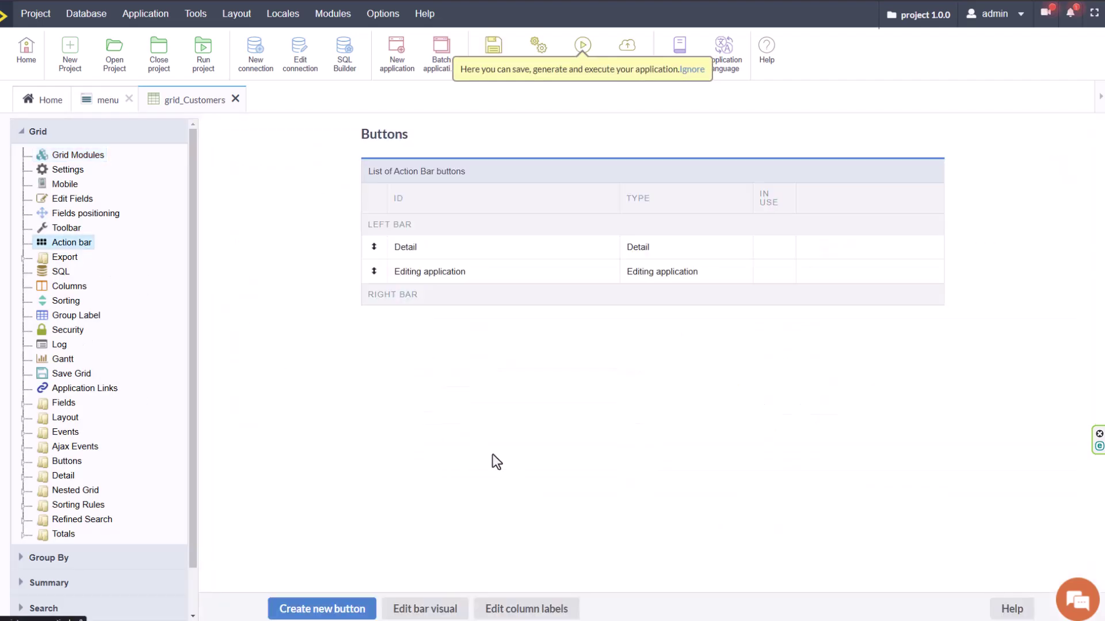
{"action": "left_click", "coordinate": [322, 609]}
{"action": "left_click", "coordinate": [526, 202]}
{"action": "type", "text": "chart"}
{"action": "left_click", "coordinate": [496, 420]}
{"action": "left_click", "coordinate": [357, 609]}
Give the chart button the fa-chart-pie icon, display it as an icon-only Button, and save it.
{"action": "left_click", "coordinate": [501, 273]}
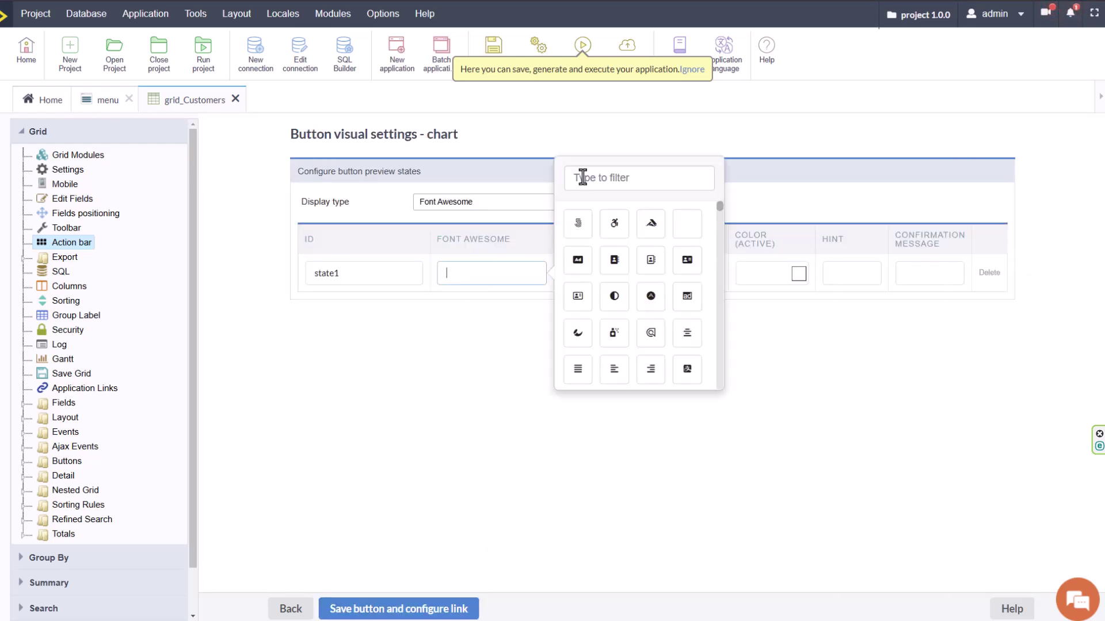
{"action": "type", "text": "chart"}
{"action": "left_click", "coordinate": [578, 259]}
{"action": "left_click", "coordinate": [582, 449]}
{"action": "left_click", "coordinate": [575, 203]}
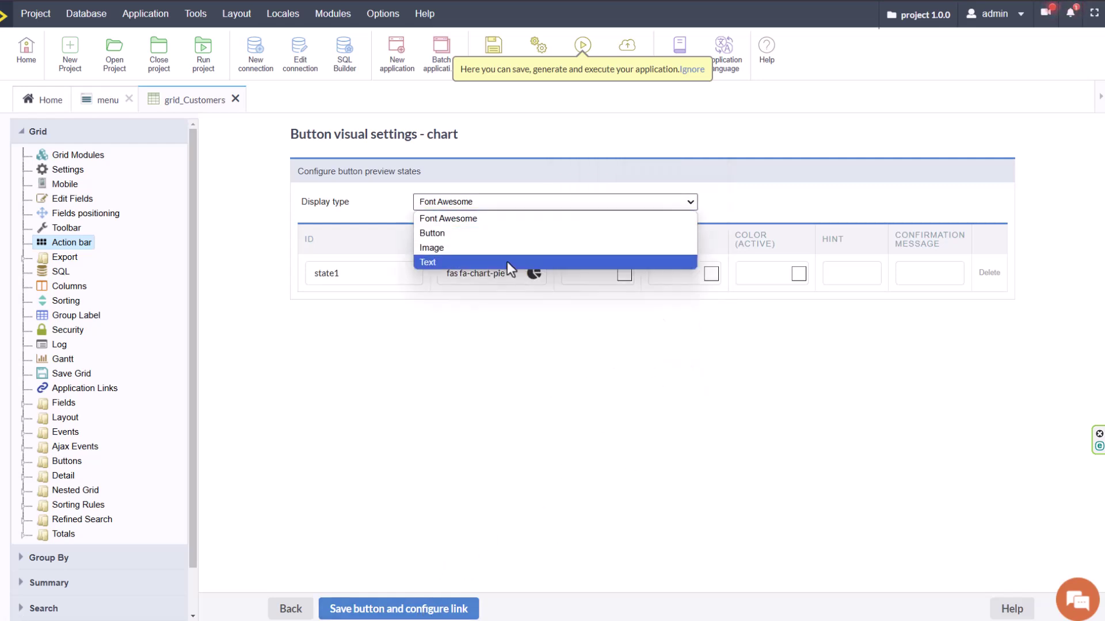
{"action": "left_click", "coordinate": [441, 233]}
{"action": "left_click", "coordinate": [517, 226]}
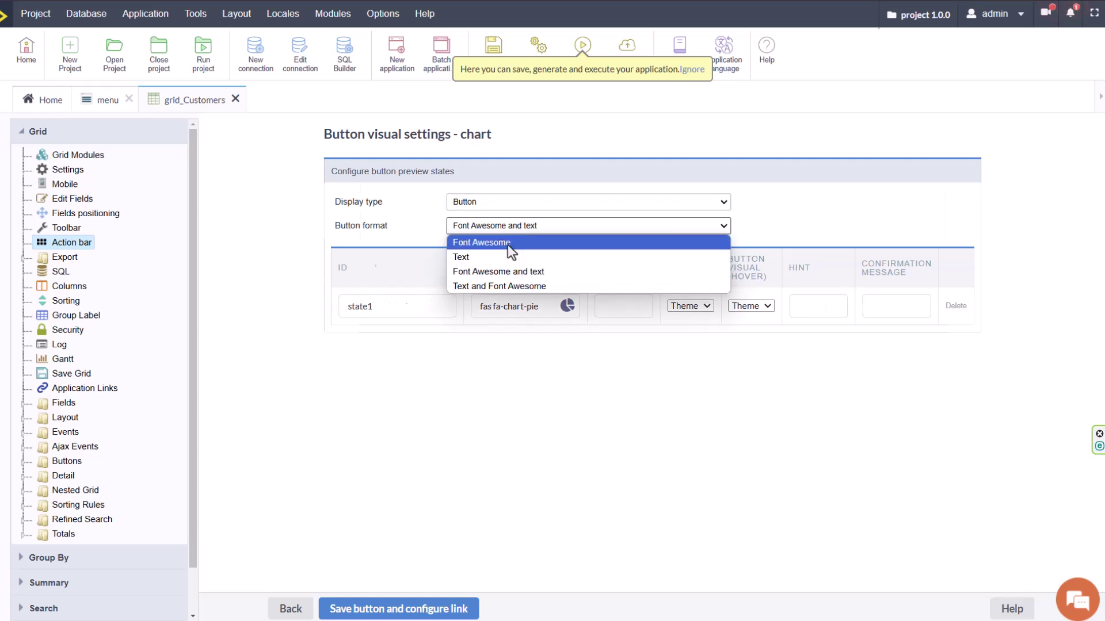
{"action": "left_click", "coordinate": [507, 244]}
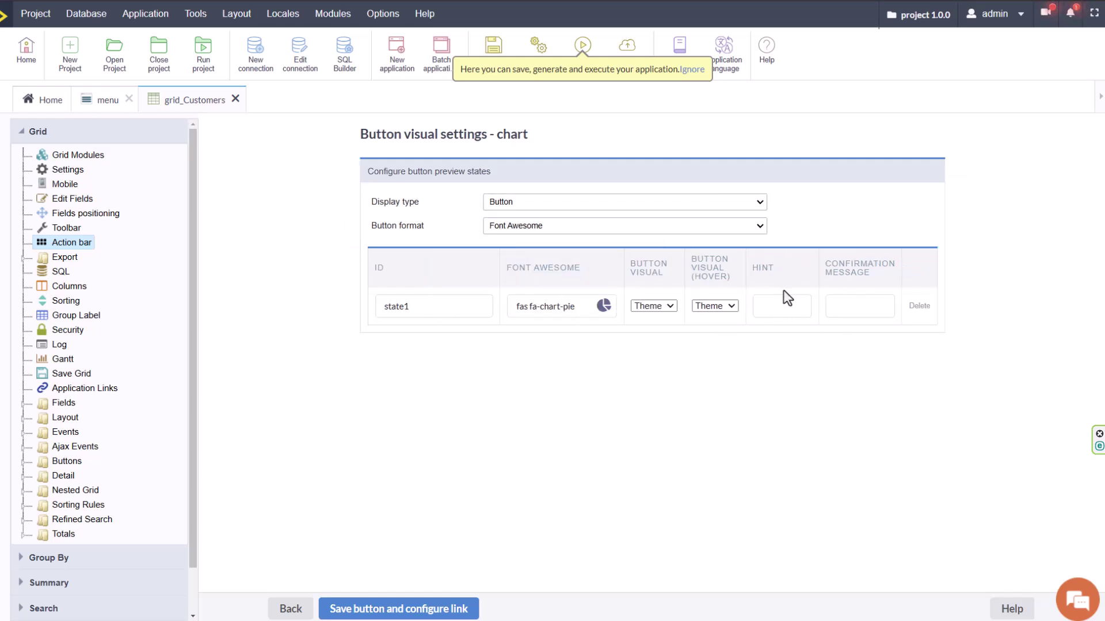
{"action": "left_click", "coordinate": [668, 307]}
{"action": "left_click", "coordinate": [716, 309]}
{"action": "left_click", "coordinate": [866, 311]}
{"action": "left_click", "coordinate": [443, 607]}
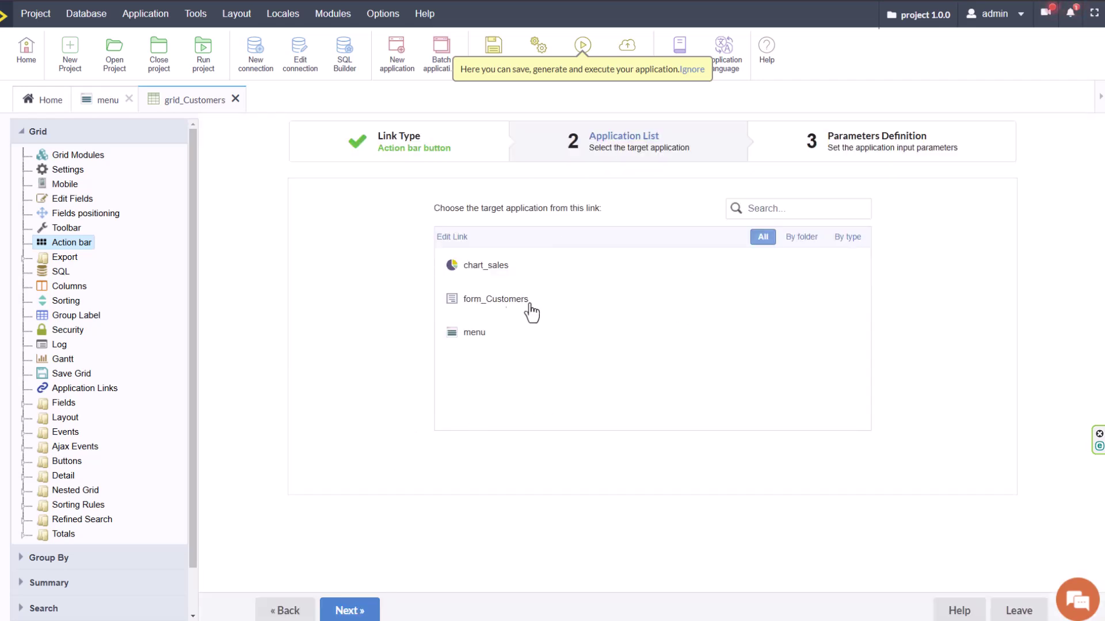
Link the chart button to chart_sales, which needs no parameters.
{"action": "left_click", "coordinate": [486, 266]}
{"action": "left_click", "coordinate": [350, 610]}
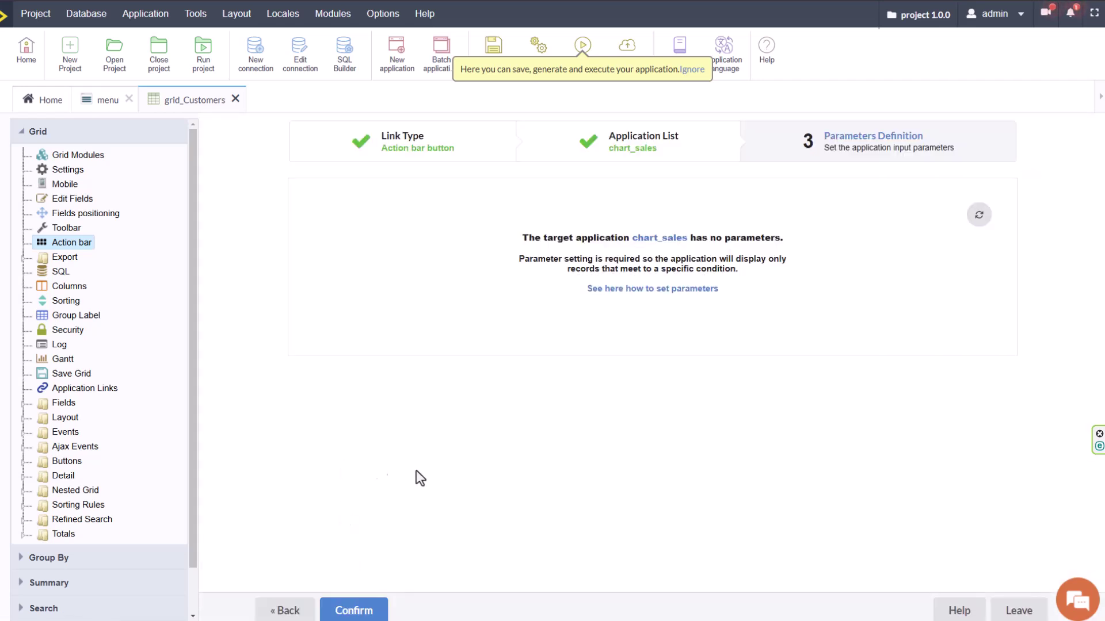
{"action": "left_click", "coordinate": [352, 610]}
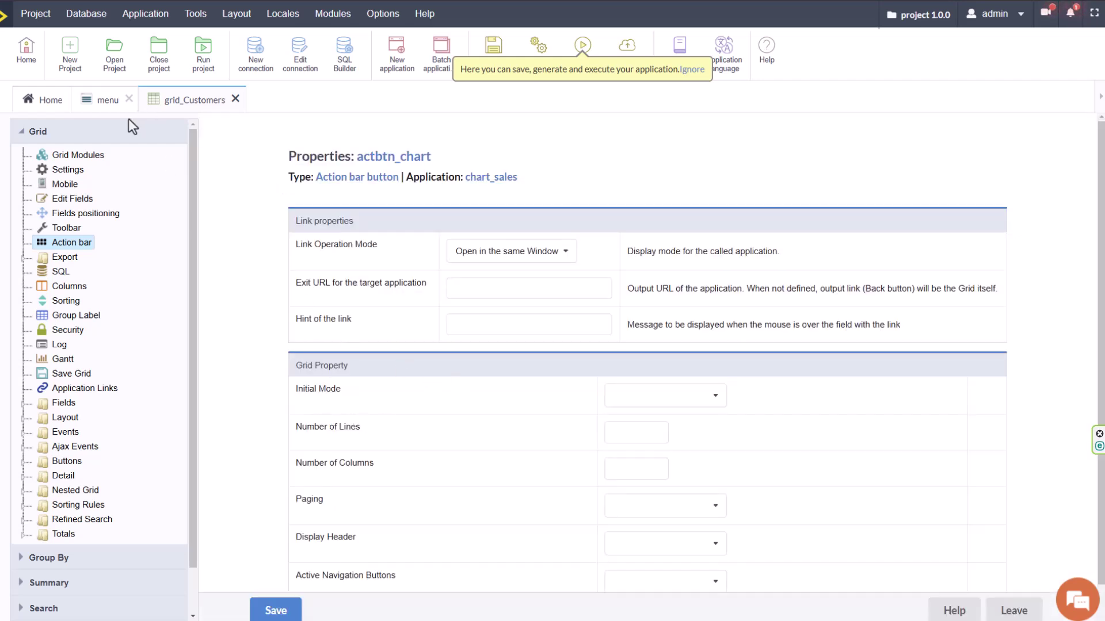
Set the link to open in another window and save the button properties.
{"action": "left_click", "coordinate": [538, 253]}
{"action": "left_click", "coordinate": [487, 316]}
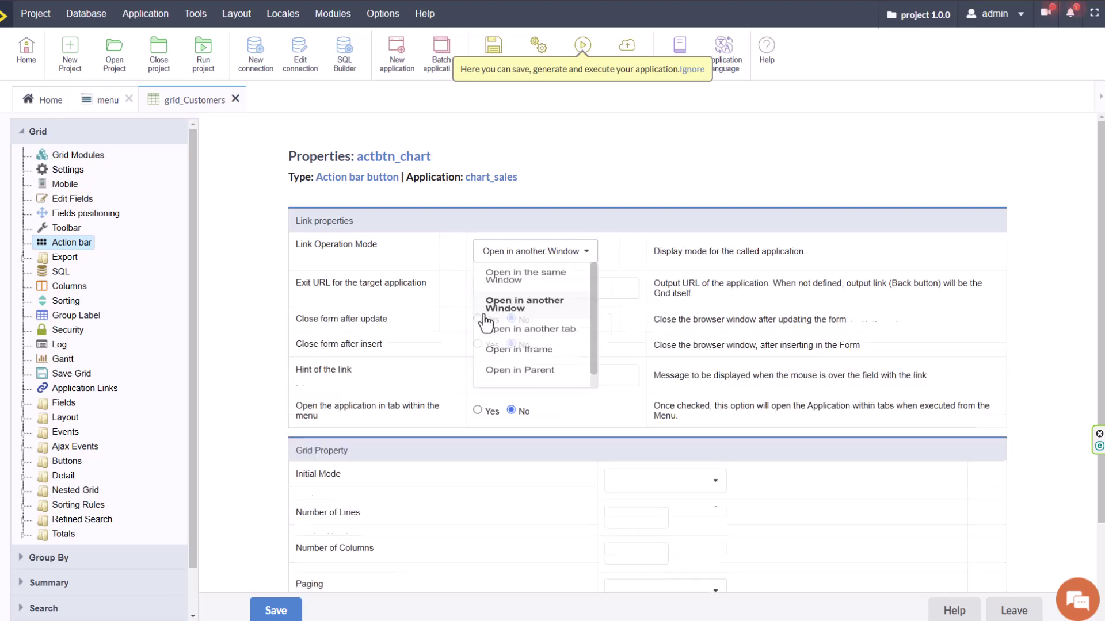
{"action": "left_click", "coordinate": [552, 252]}
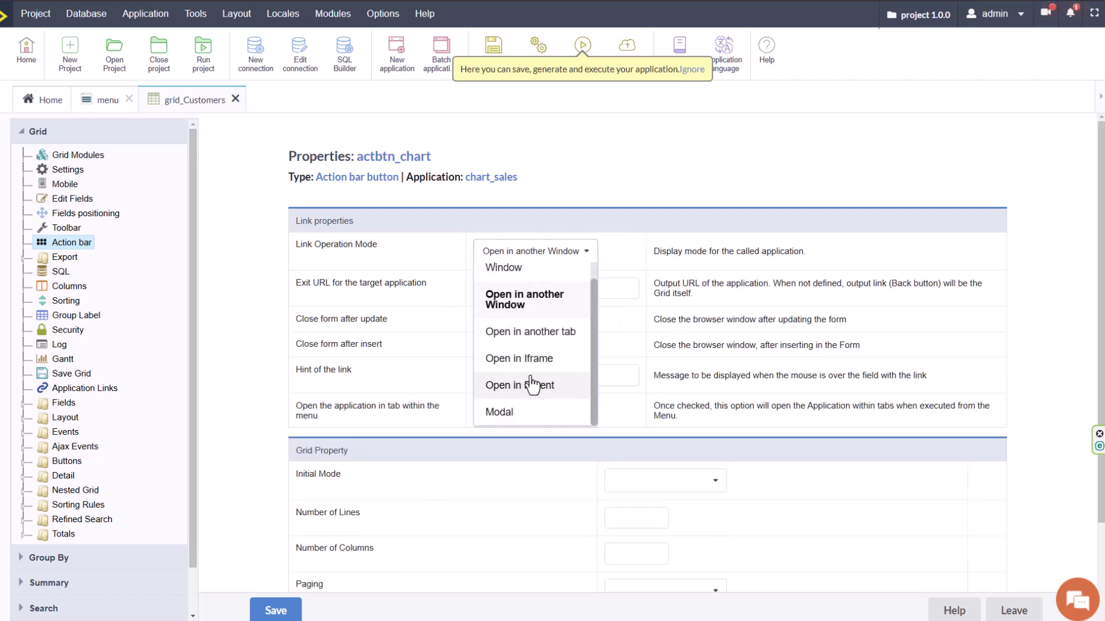
{"action": "scroll", "coordinate": [535, 387], "scroll_direction": "up", "scroll_amount": 1}
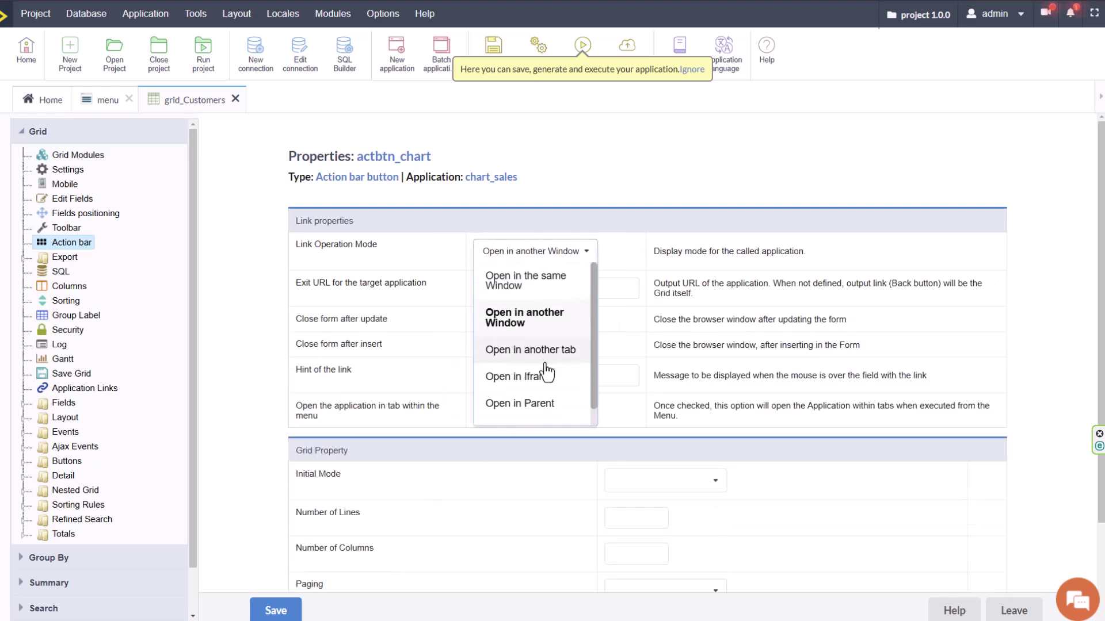
{"action": "scroll", "coordinate": [545, 372], "scroll_direction": "down", "scroll_amount": 3}
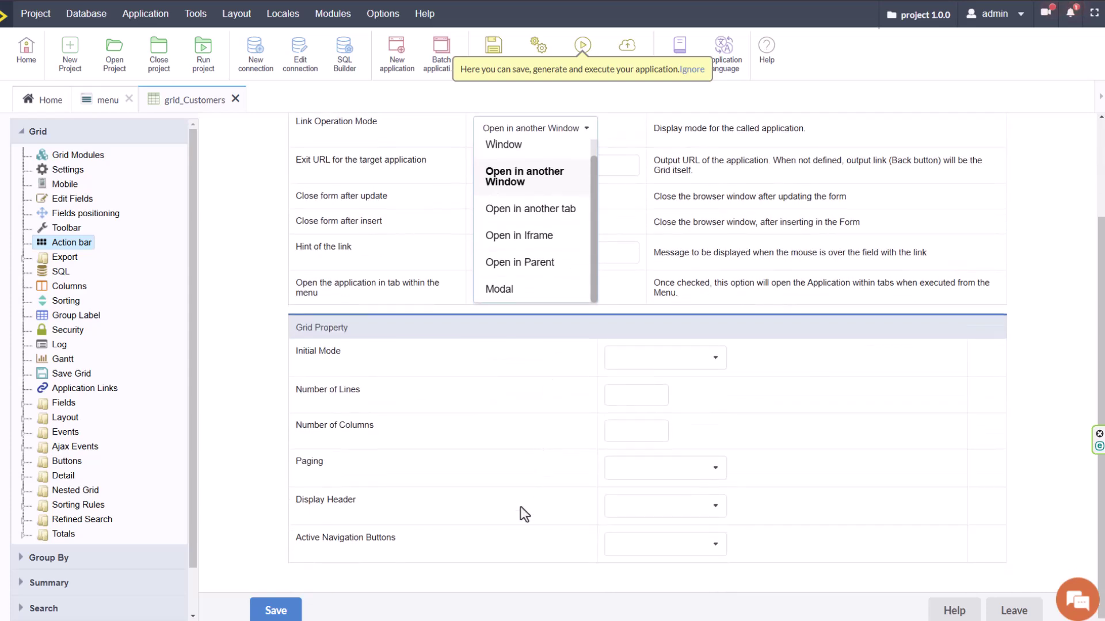
{"action": "left_click", "coordinate": [352, 607]}
{"action": "left_click", "coordinate": [276, 611]}
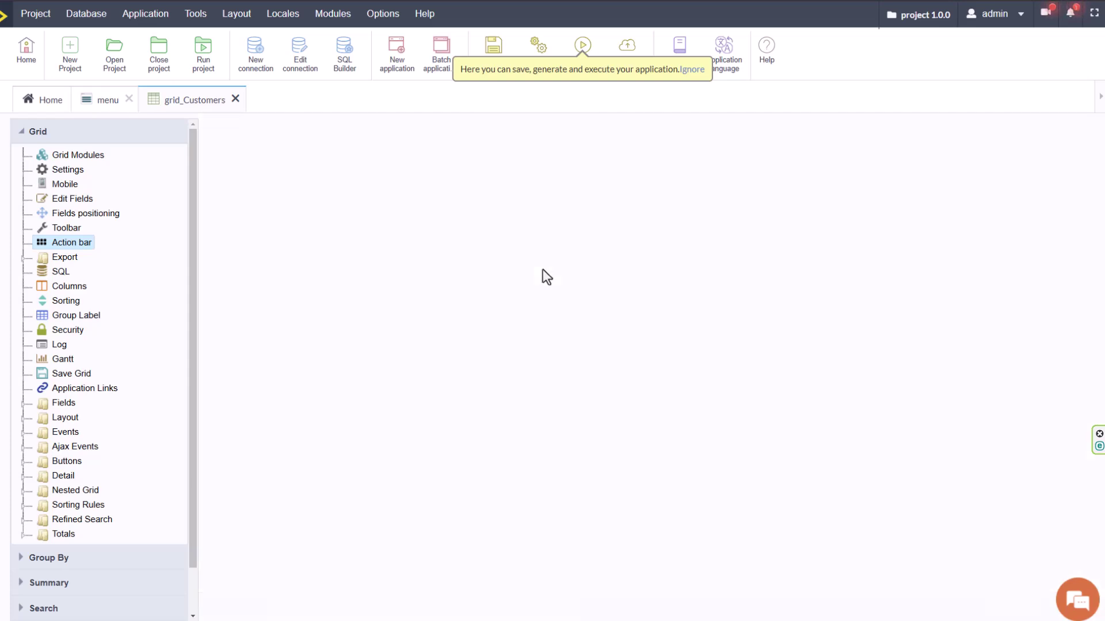
Run grid_Customers and open the first customer's Qty Sold/Sales bar chart from its chart icon.
{"action": "left_click", "coordinate": [580, 46]}
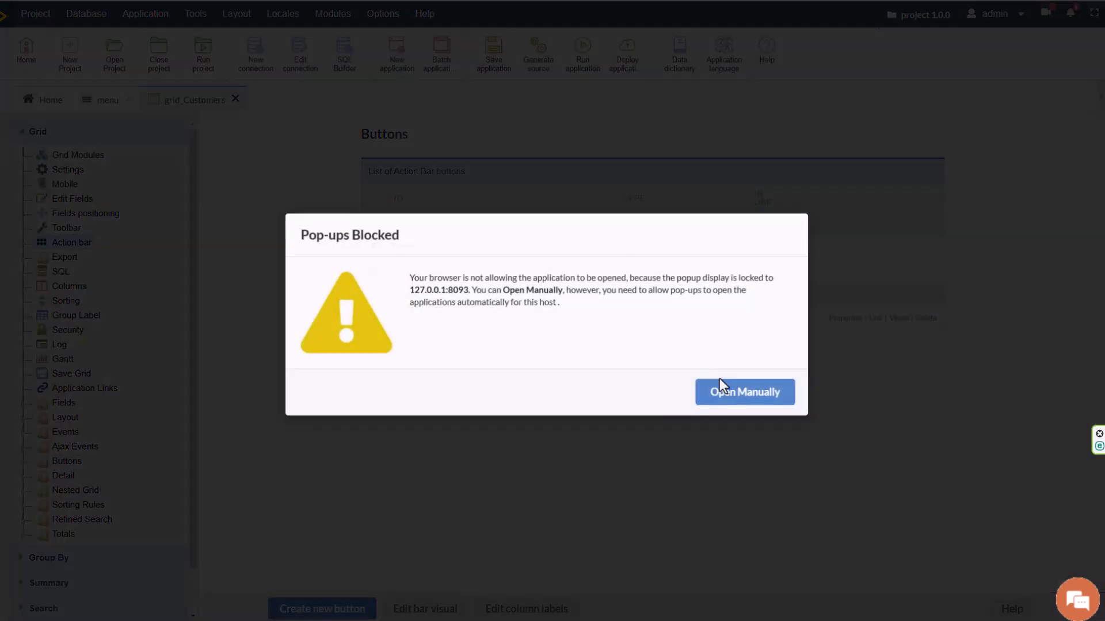
{"action": "left_click", "coordinate": [747, 390]}
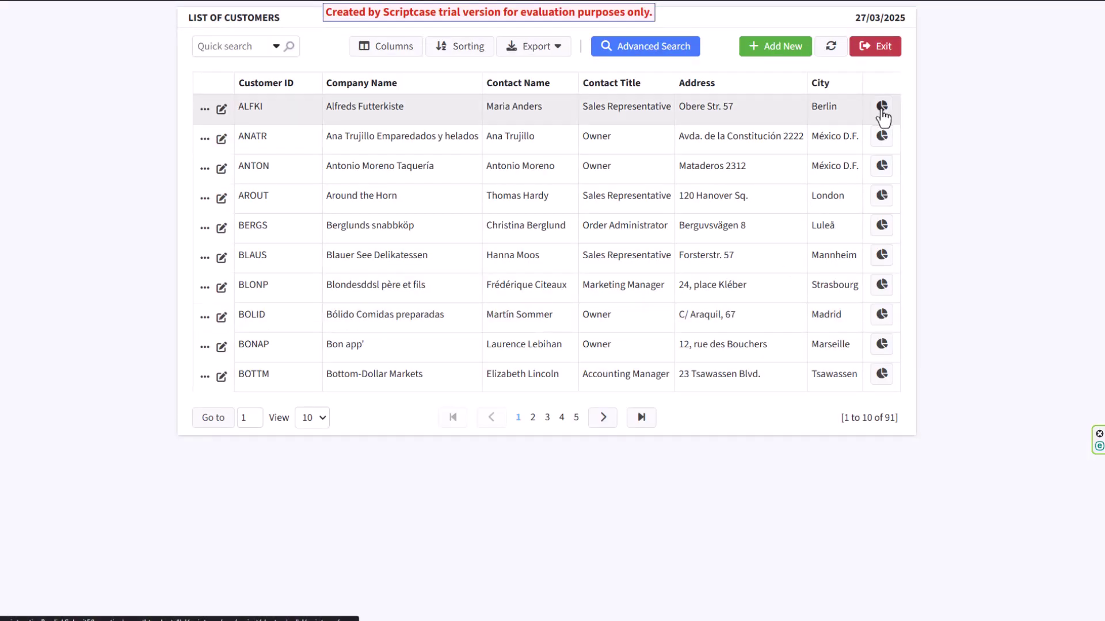
{"action": "left_click", "coordinate": [882, 110]}
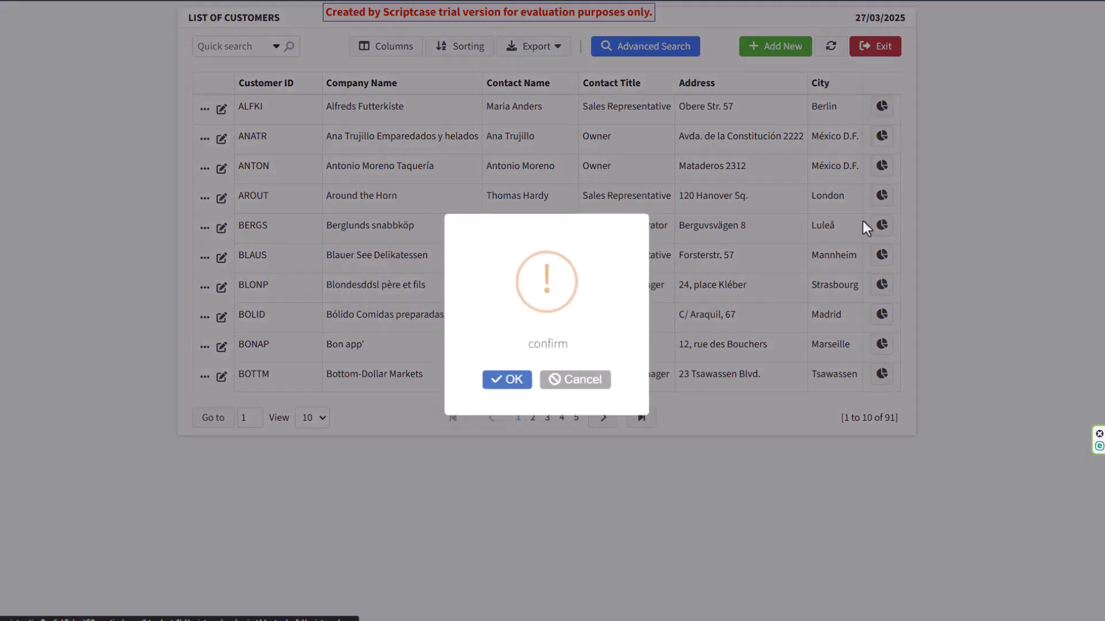
{"action": "left_click", "coordinate": [510, 387]}
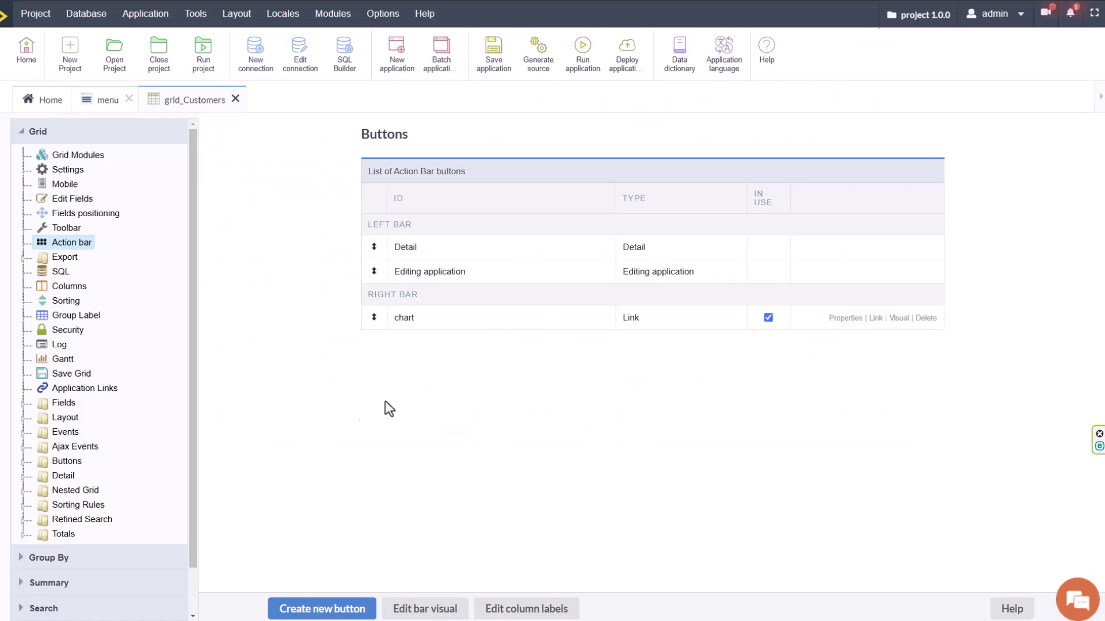
Close the customer grid's editor and bring up the menu's USER MENU settings.
{"action": "left_click", "coordinate": [235, 99]}
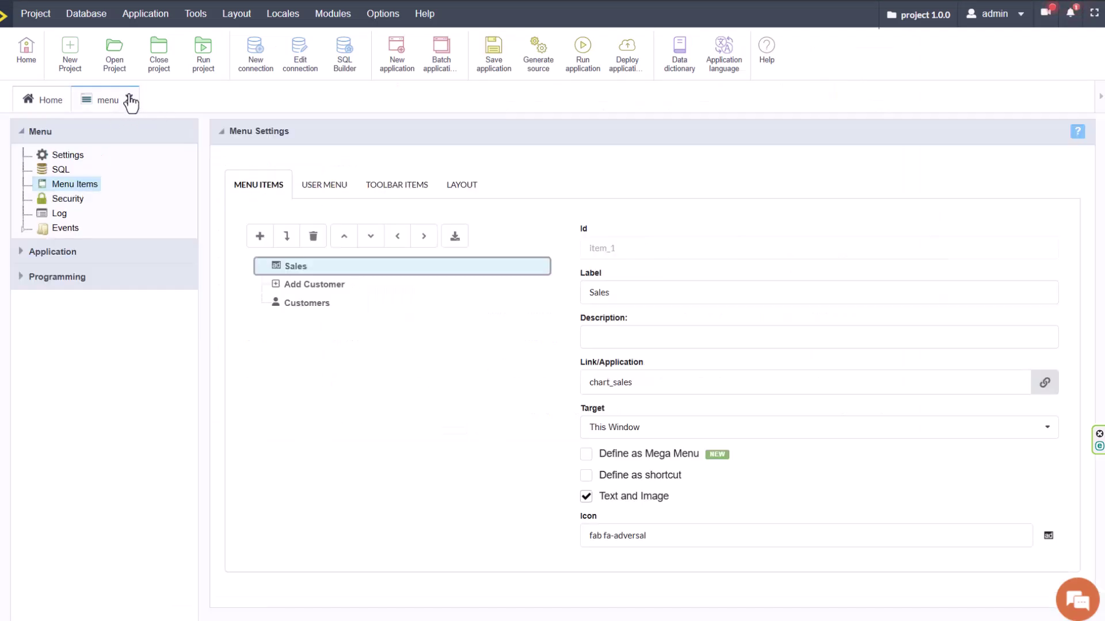
{"action": "left_click", "coordinate": [324, 185]}
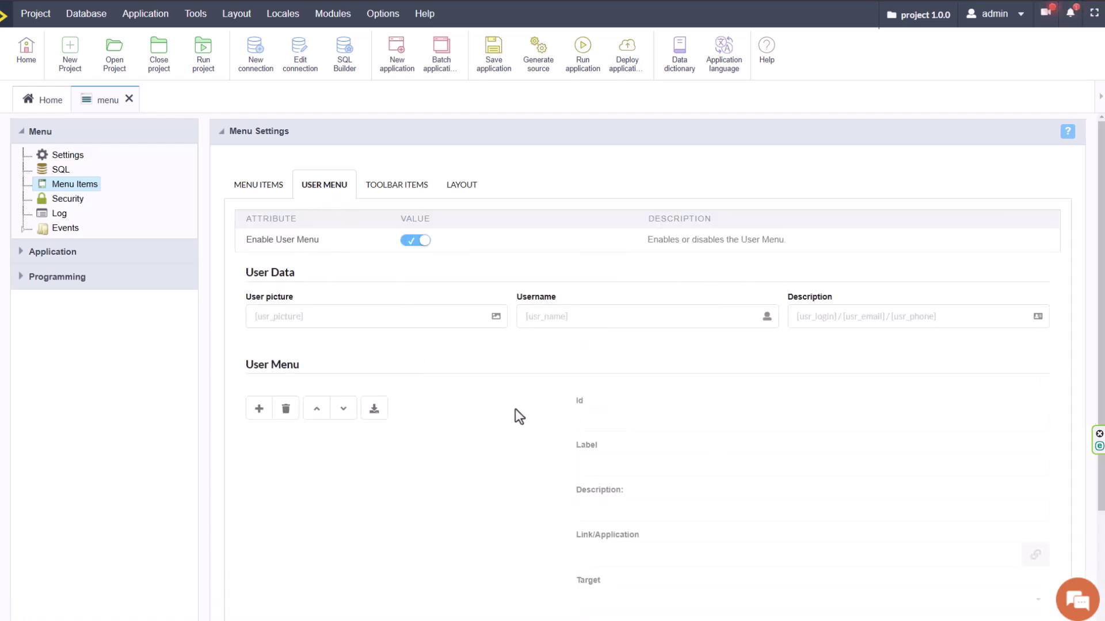
{"action": "scroll", "coordinate": [461, 373], "scroll_direction": "down", "scroll_amount": 2}
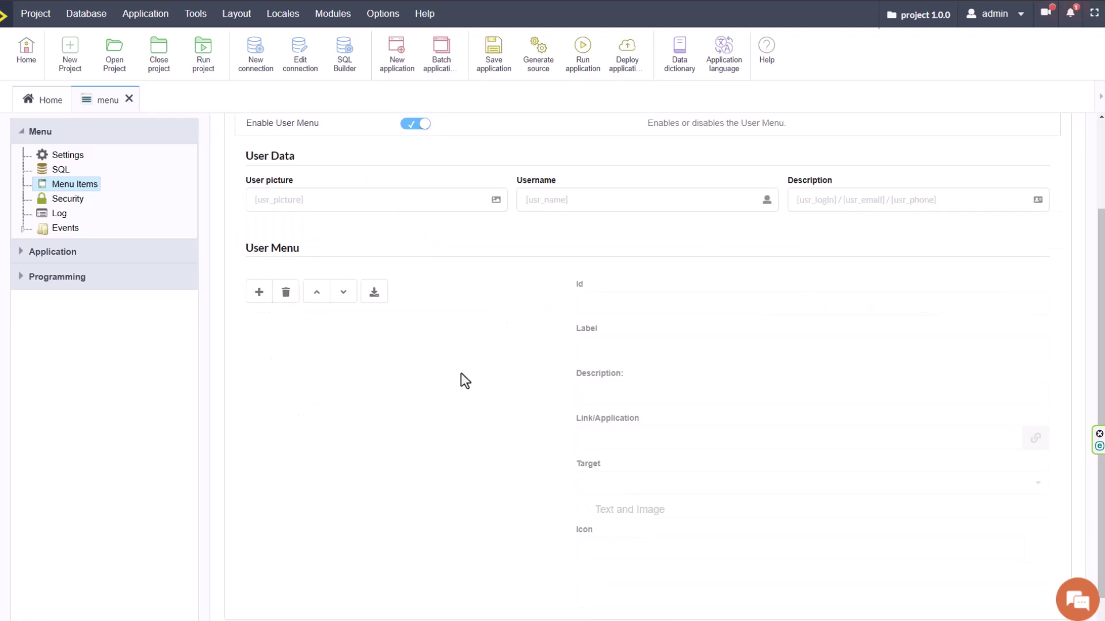
{"action": "left_click", "coordinate": [361, 208]}
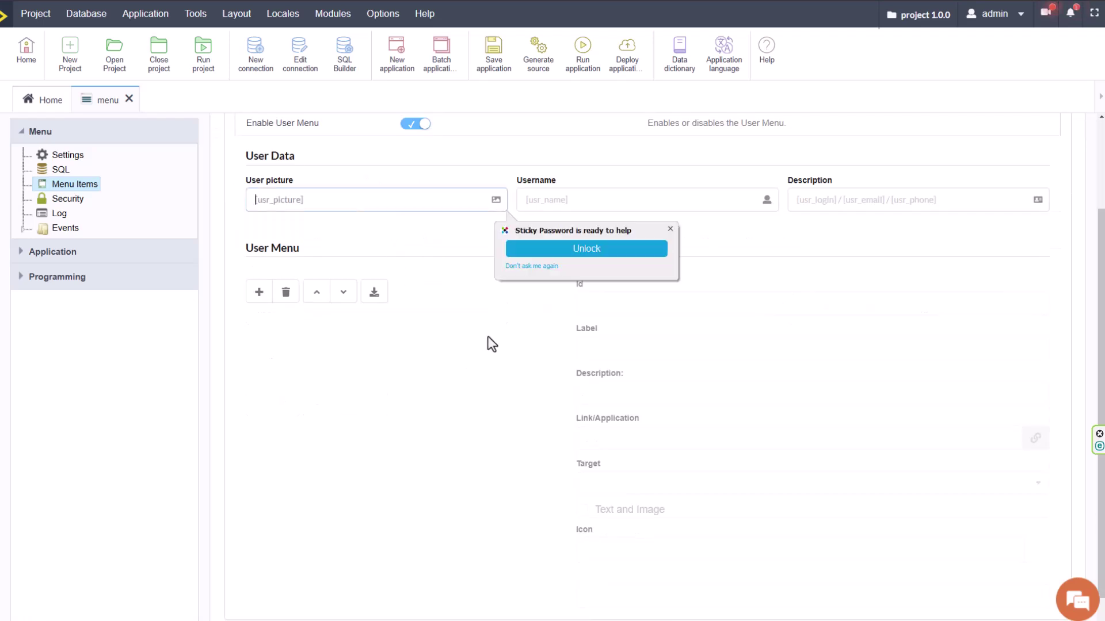
{"action": "left_click", "coordinate": [920, 250]}
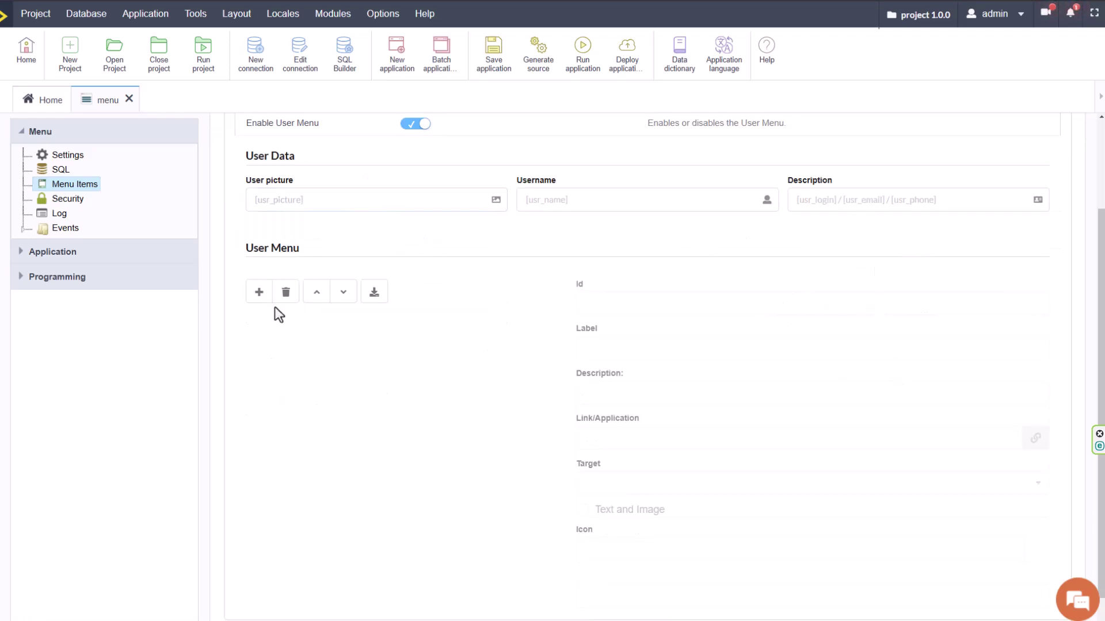
Add user menu entries Item 1 through Item 5 and save the menu application.
{"action": "left_click", "coordinate": [259, 293]}
{"action": "left_click", "coordinate": [259, 294]}
{"action": "left_click", "coordinate": [259, 293]}
{"action": "left_click", "coordinate": [259, 293]}
{"action": "left_click", "coordinate": [259, 294]}
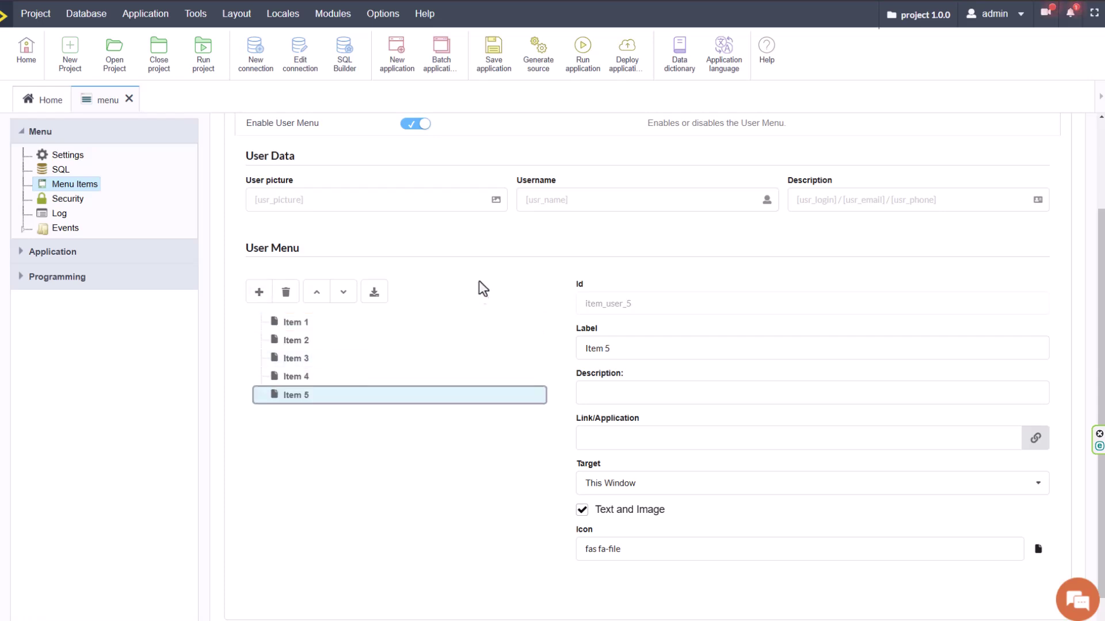
{"action": "scroll", "coordinate": [530, 202], "scroll_direction": "up", "scroll_amount": 2}
{"action": "left_click", "coordinate": [494, 52]}
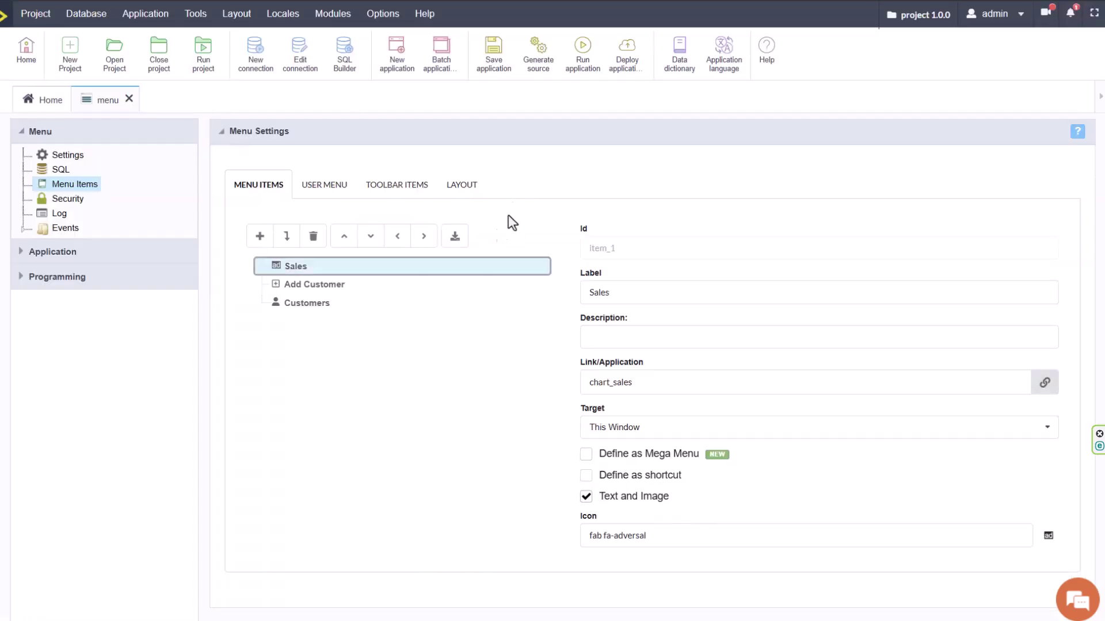
Review the menu's Languages, Themes, Shortcuts and Notifications toolbar items.
{"action": "left_click", "coordinate": [373, 185]}
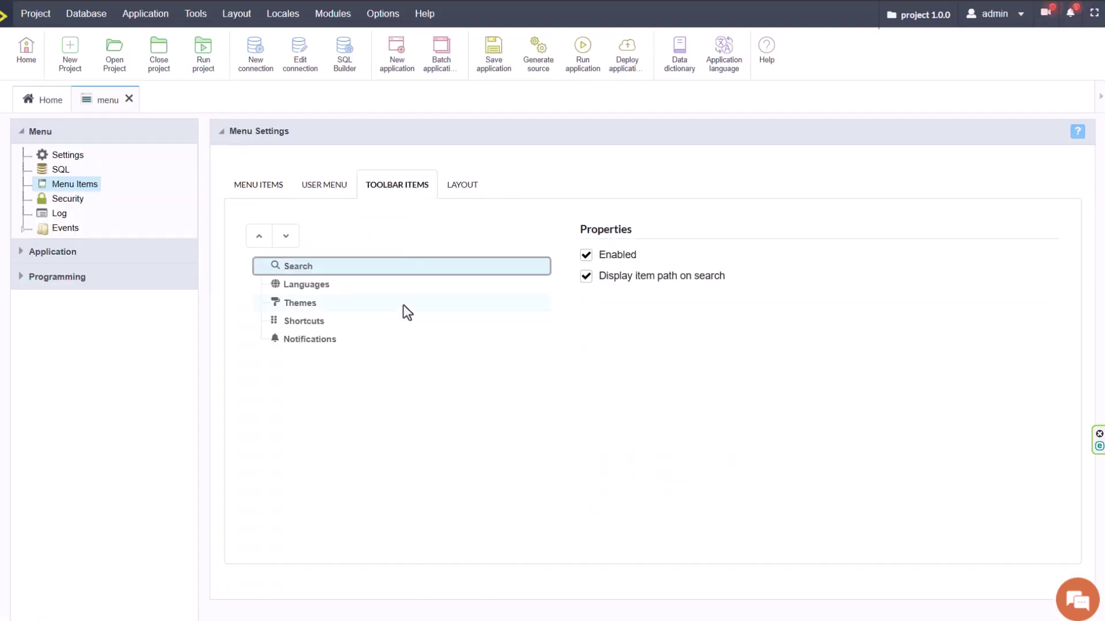
{"action": "left_click", "coordinate": [317, 288]}
{"action": "left_click", "coordinate": [316, 305]}
{"action": "left_click", "coordinate": [311, 323]}
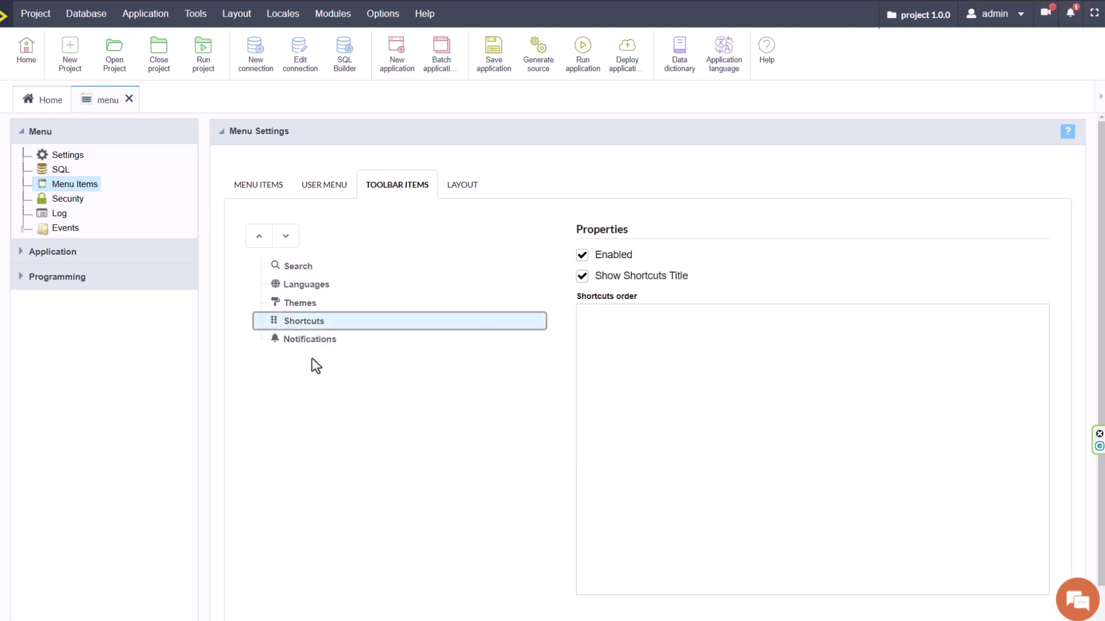
{"action": "left_click", "coordinate": [308, 344]}
{"action": "left_click", "coordinate": [319, 303]}
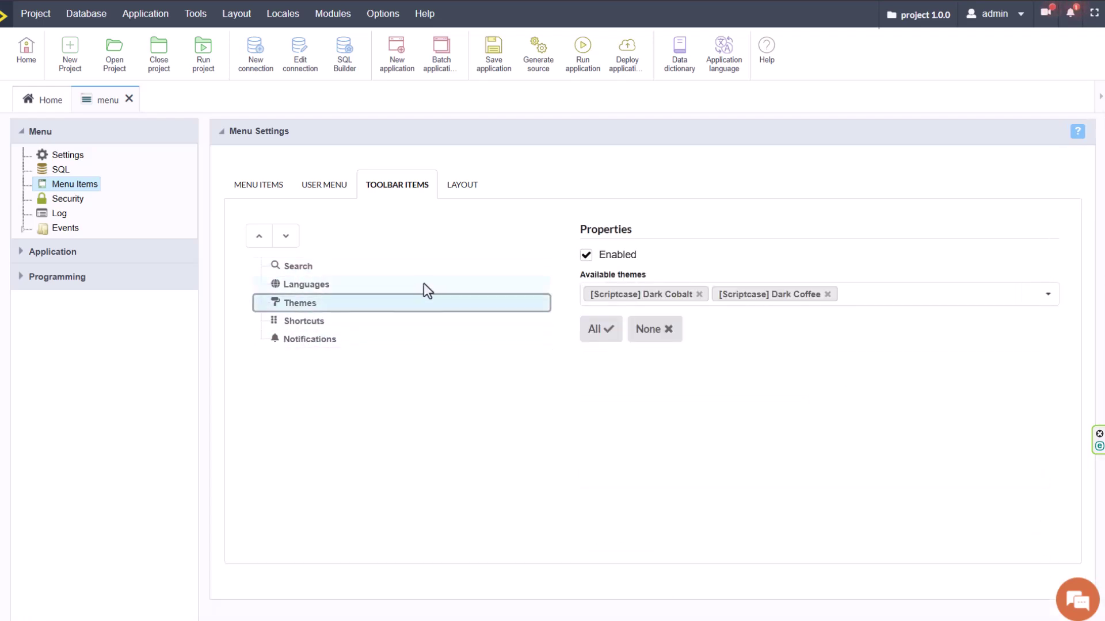
Use 1-scriptcase-logo.png as the menu logo and run the menu application.
{"action": "left_click", "coordinate": [463, 190]}
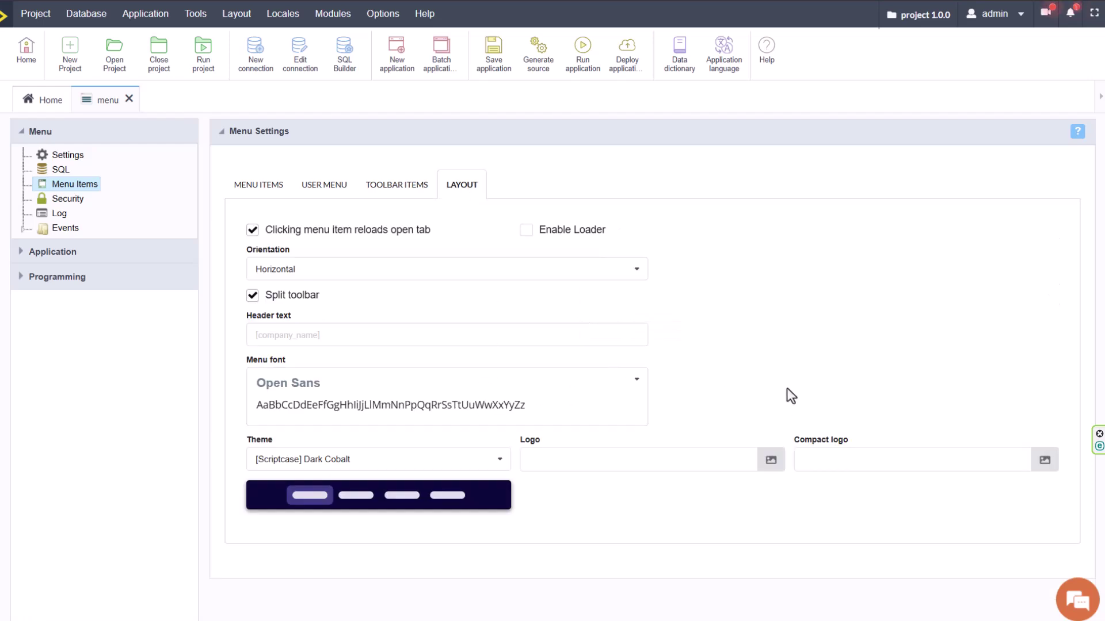
{"action": "left_click", "coordinate": [771, 459]}
{"action": "left_click", "coordinate": [629, 253]}
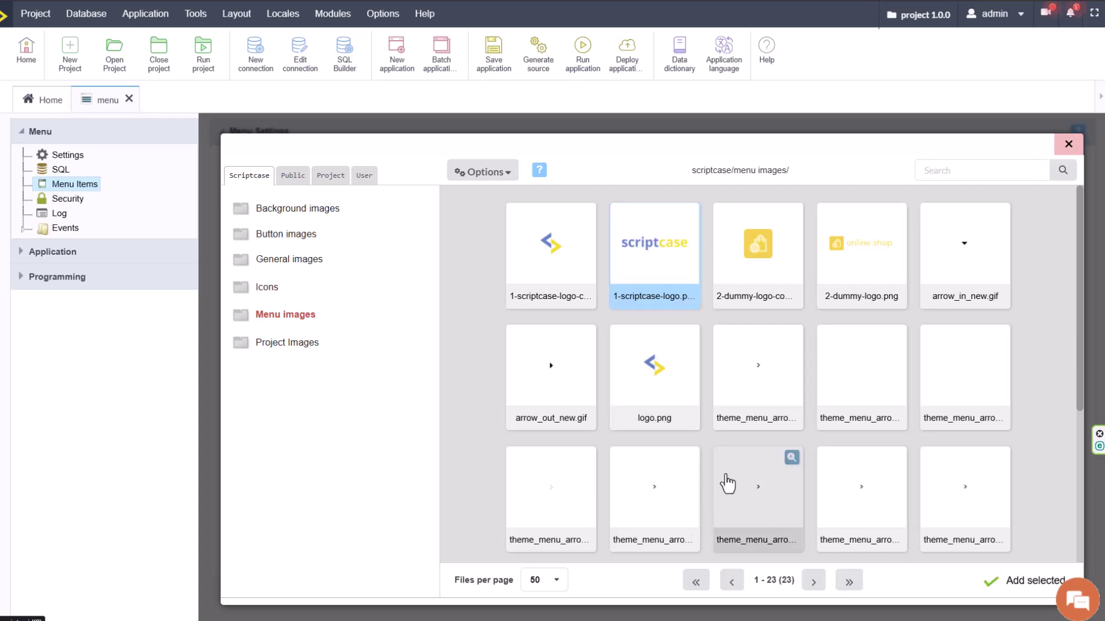
{"action": "left_click", "coordinate": [1019, 583]}
{"action": "left_click", "coordinate": [583, 58]}
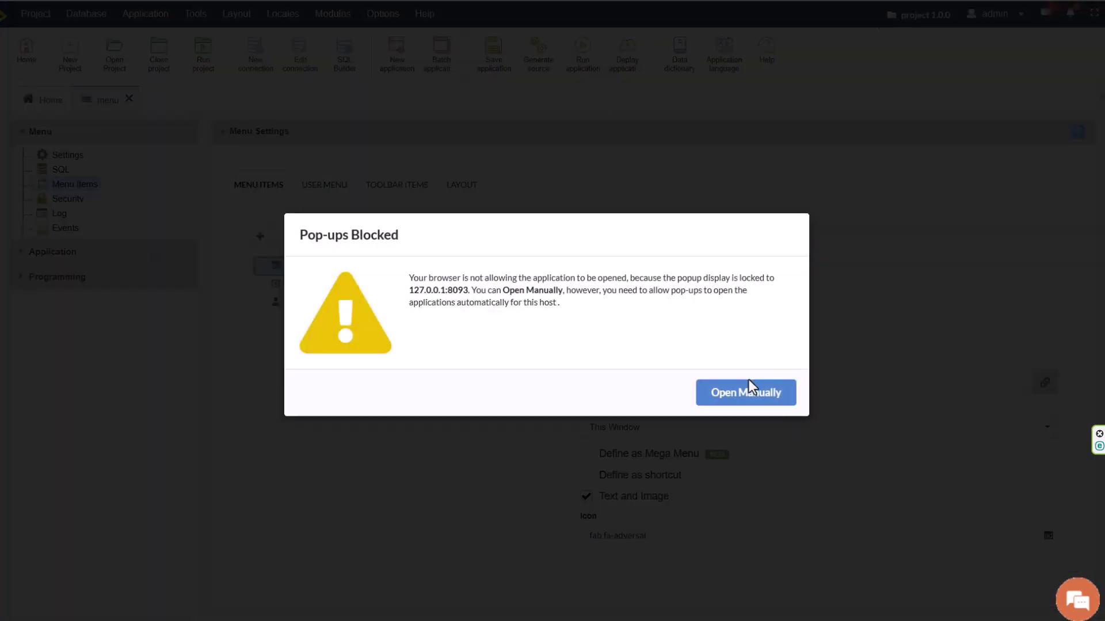
{"action": "left_click", "coordinate": [748, 390]}
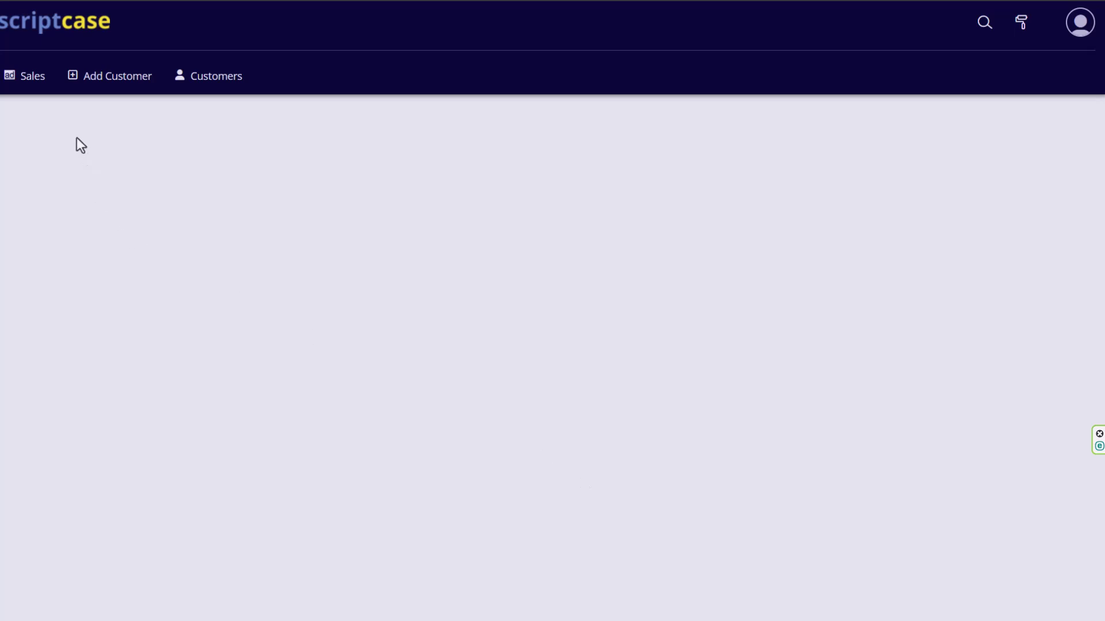
{"action": "left_click", "coordinate": [1021, 23]}
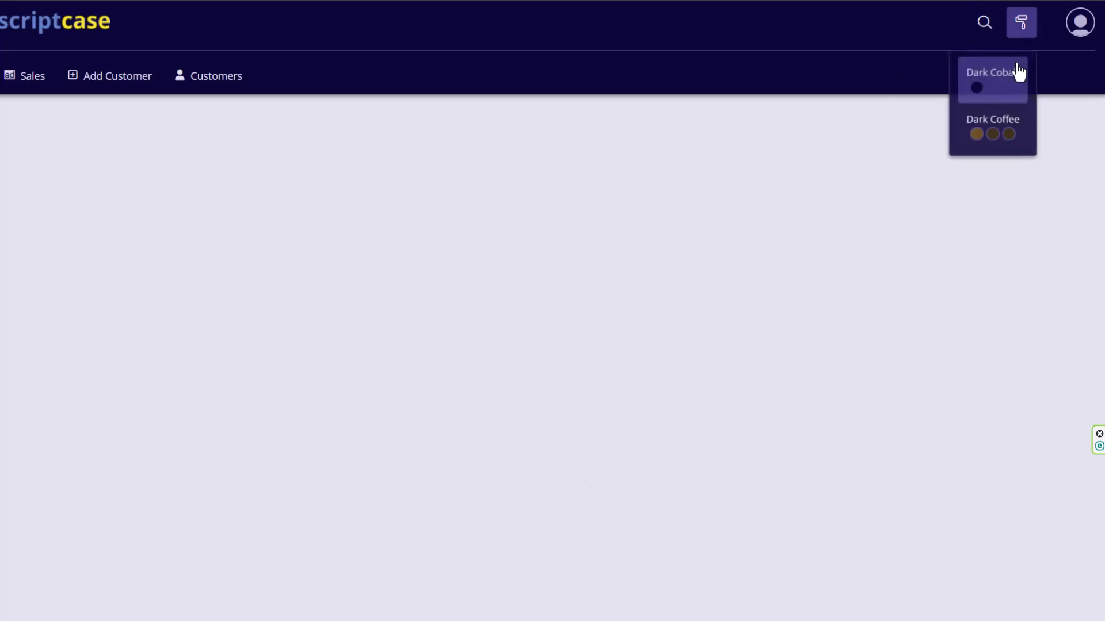
{"action": "left_click", "coordinate": [990, 147]}
{"action": "left_click", "coordinate": [1021, 24]}
{"action": "left_click", "coordinate": [1003, 86]}
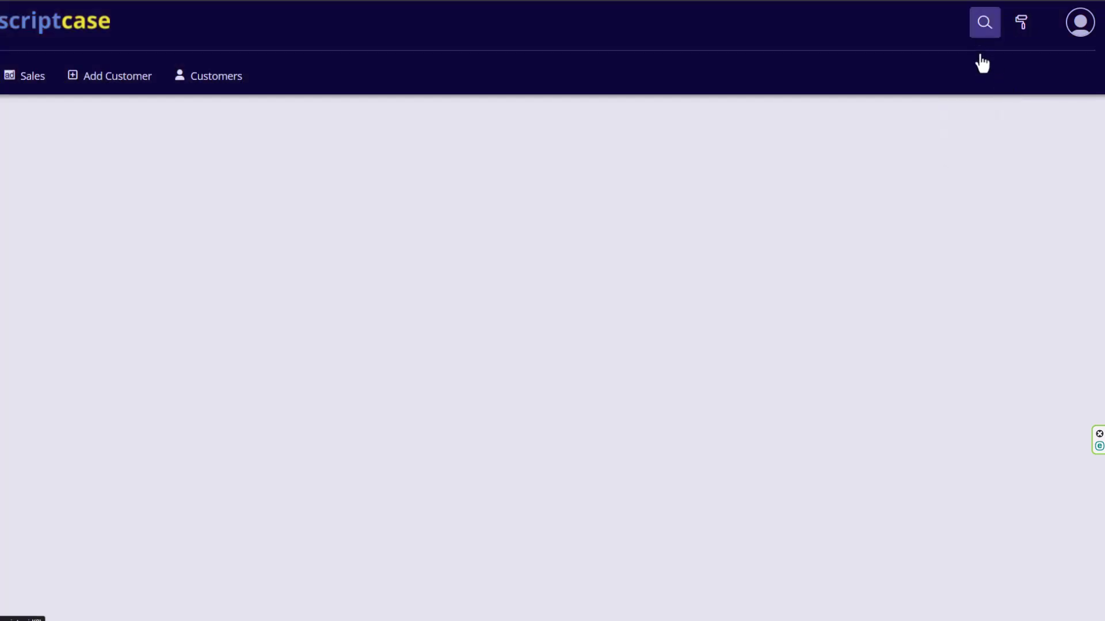
{"action": "left_click", "coordinate": [1078, 29]}
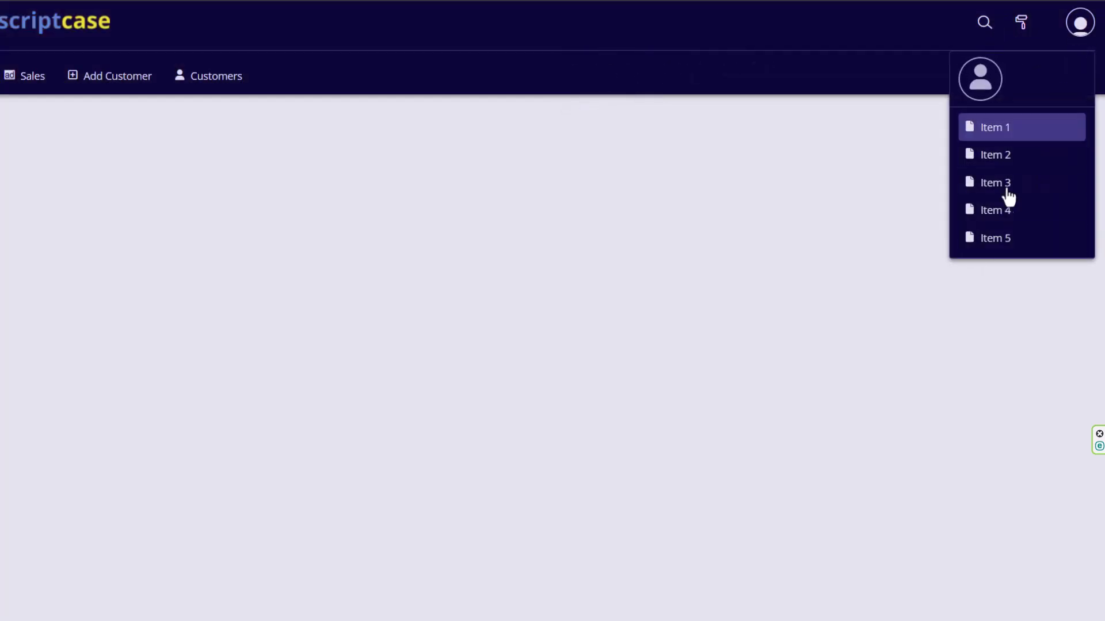
{"action": "left_click", "coordinate": [639, 209]}
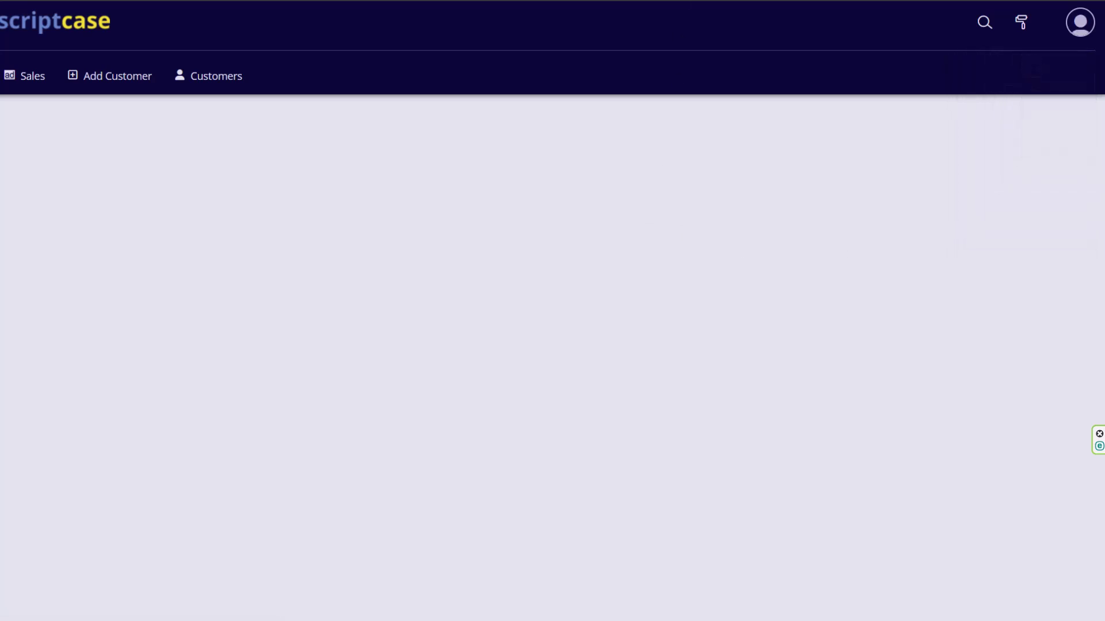
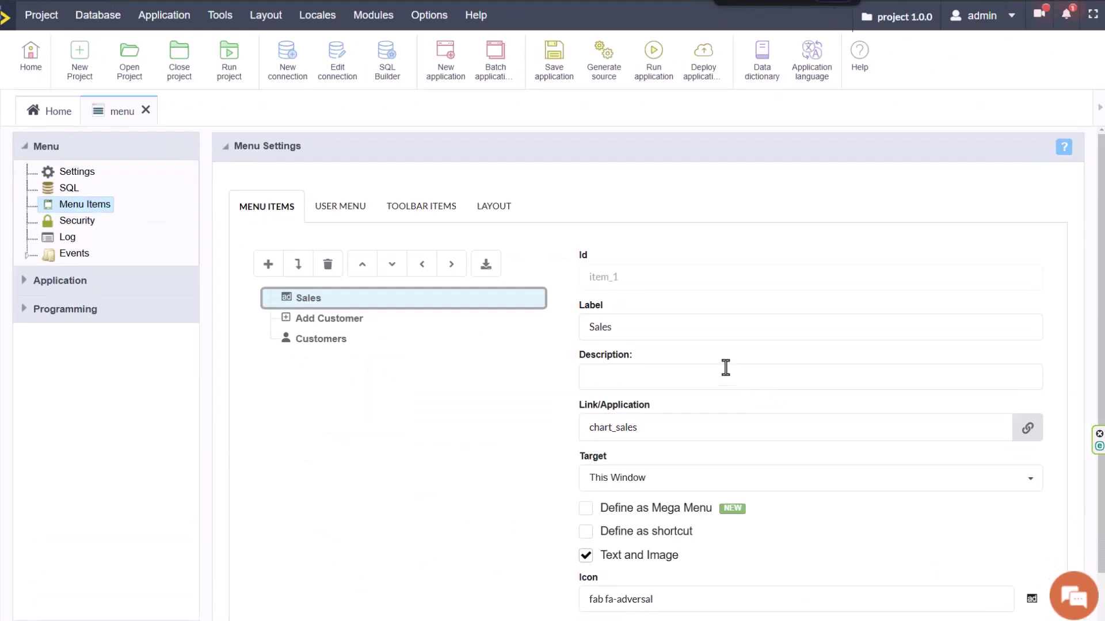
Set the menu's compact logo to the first Scriptcase logo image.
{"action": "left_click", "coordinate": [494, 206]}
{"action": "left_click", "coordinate": [1027, 512]}
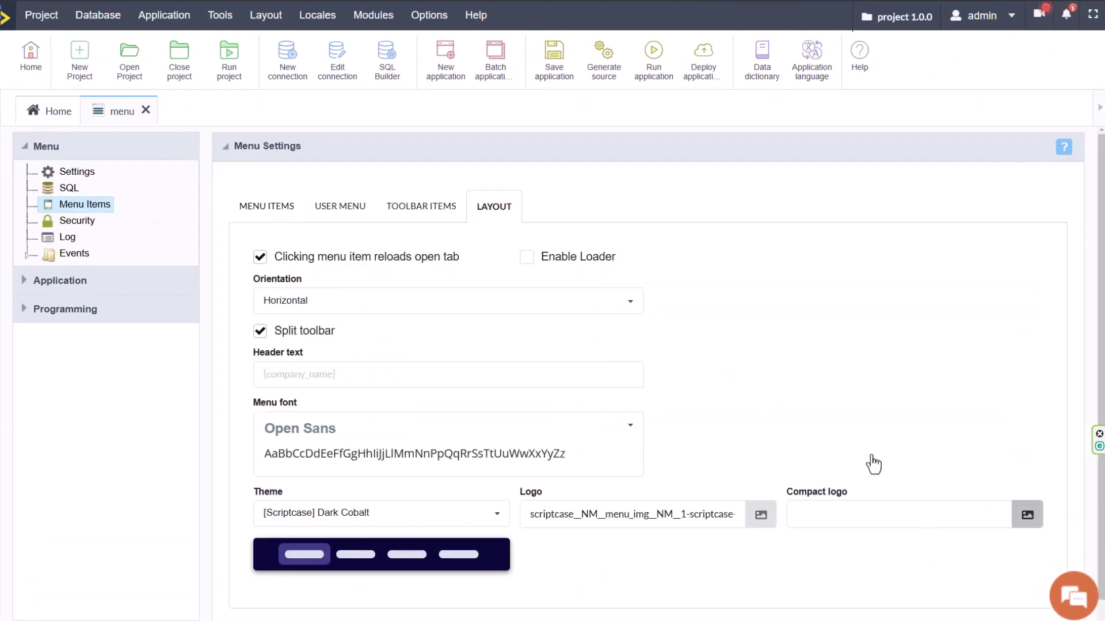
{"action": "left_click", "coordinate": [592, 285]}
{"action": "left_click", "coordinate": [992, 574]}
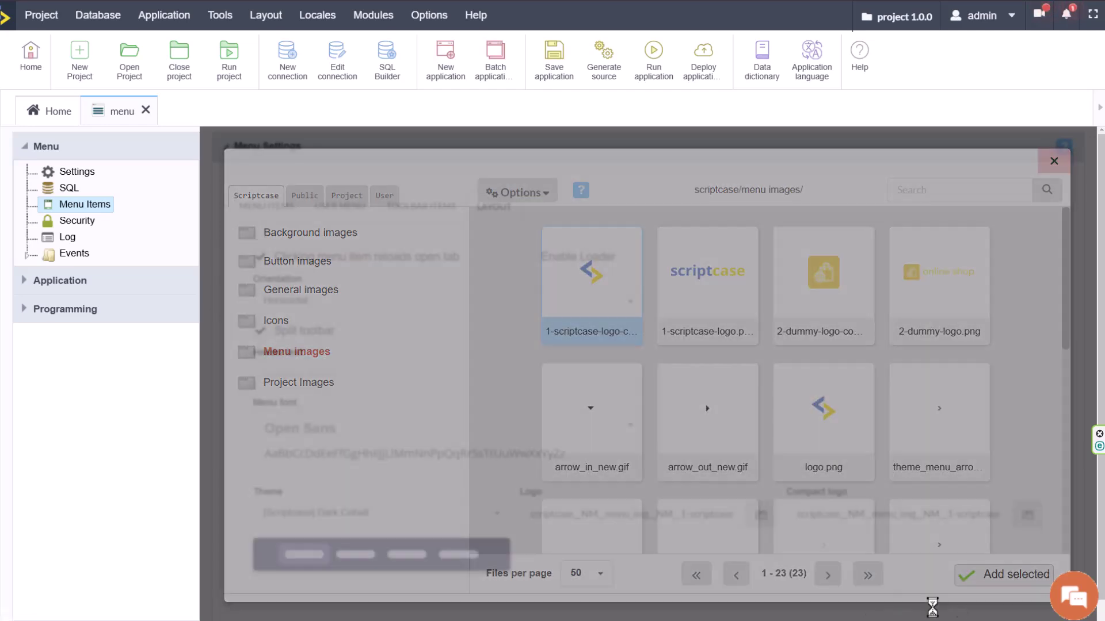
Run the menu and add new placeholder items from Item 4 onward under Sales.
{"action": "left_click", "coordinate": [673, 58]}
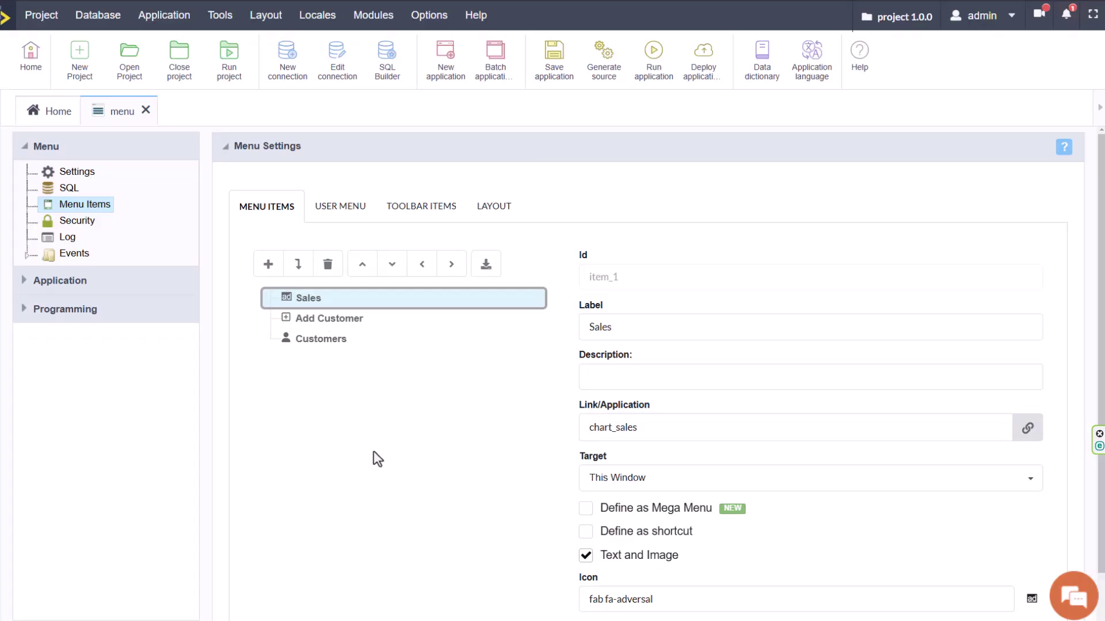
{"action": "left_click", "coordinate": [268, 266]}
{"action": "left_click", "coordinate": [268, 266]}
{"action": "left_click", "coordinate": [268, 266]}
{"action": "left_click", "coordinate": [268, 266]}
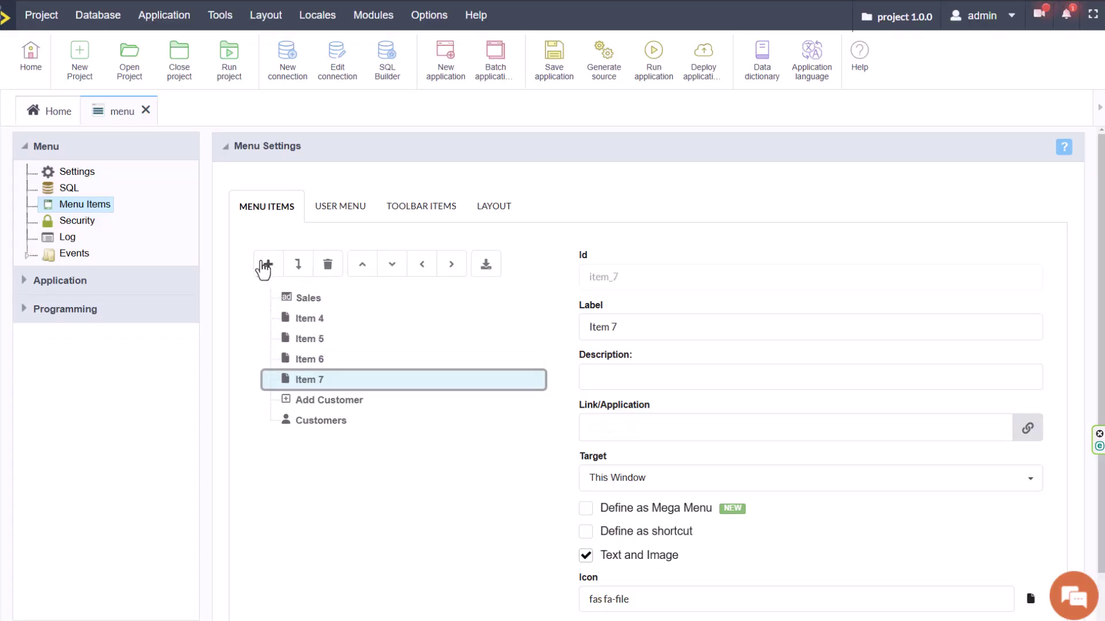
{"action": "left_click", "coordinate": [268, 266]}
{"action": "left_click", "coordinate": [653, 78]}
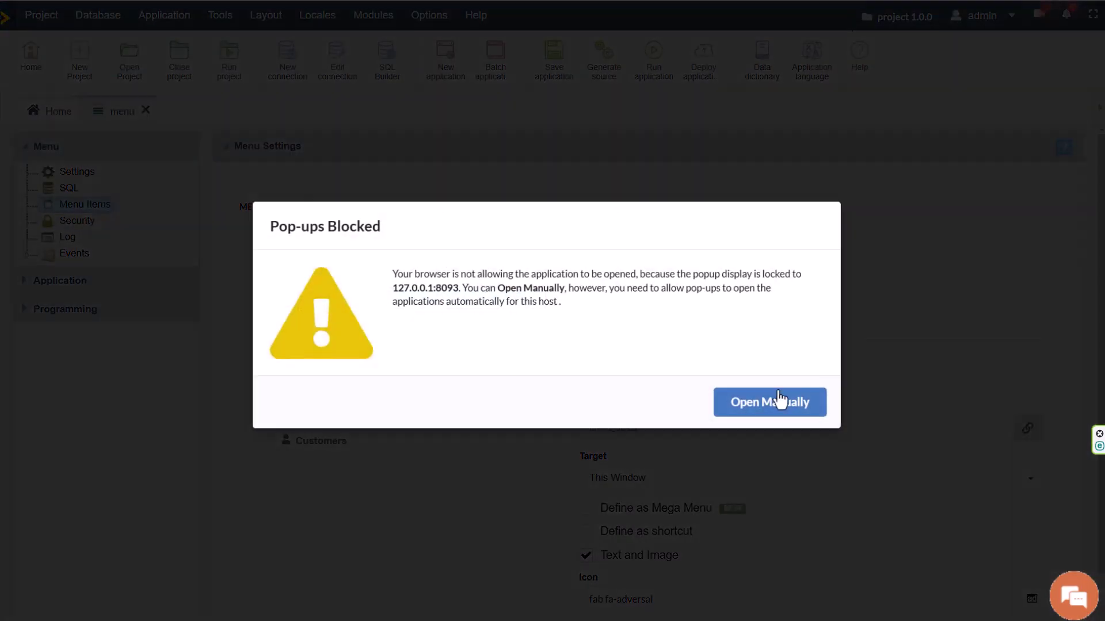
{"action": "left_click", "coordinate": [777, 401]}
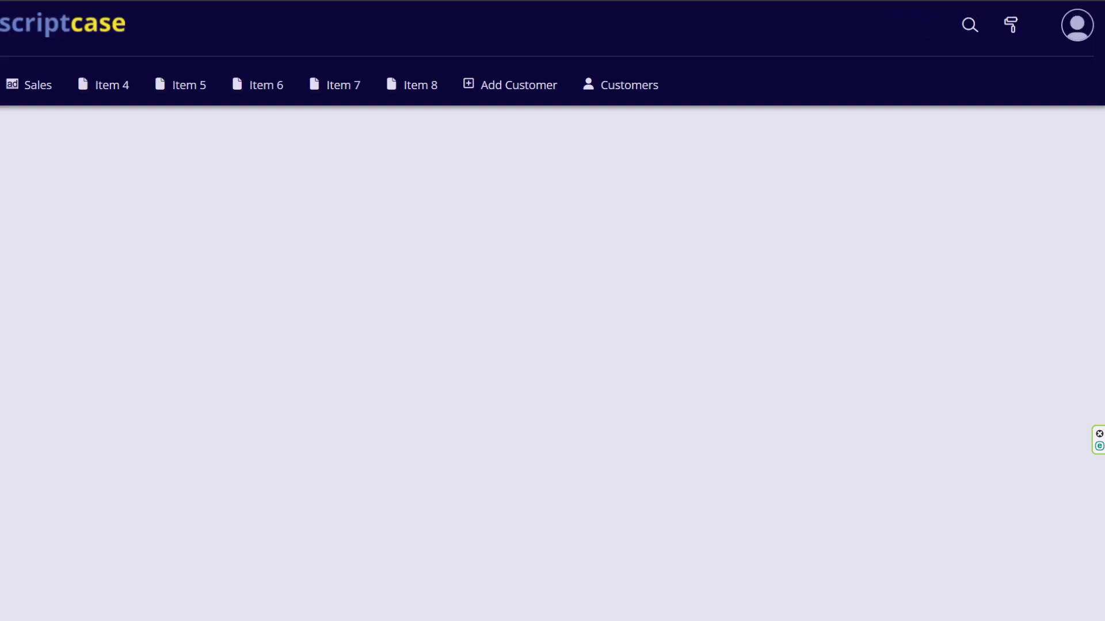
{"action": "key", "text": "ctrl+plus"}
{"action": "key", "text": "ctrl+plus"}
{"action": "key", "text": "ctrl+plus"}
{"action": "key", "text": "ctrl+plus"}
{"action": "key", "text": "ctrl+plus"}
{"action": "key", "text": "ctrl+plus"}
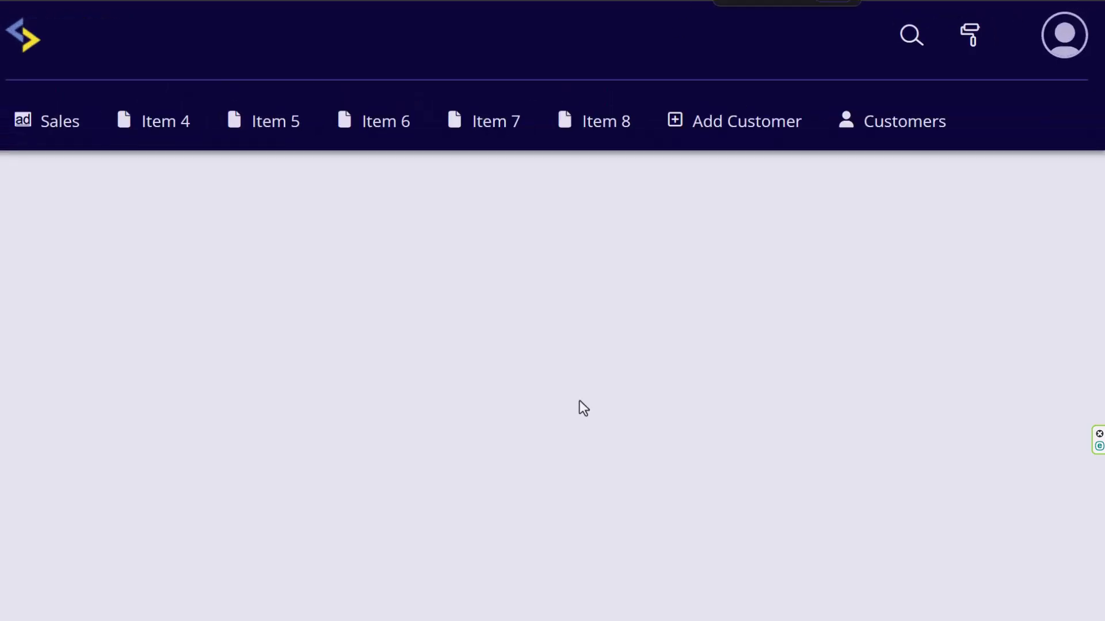
{"action": "key", "text": "ctrl+plus"}
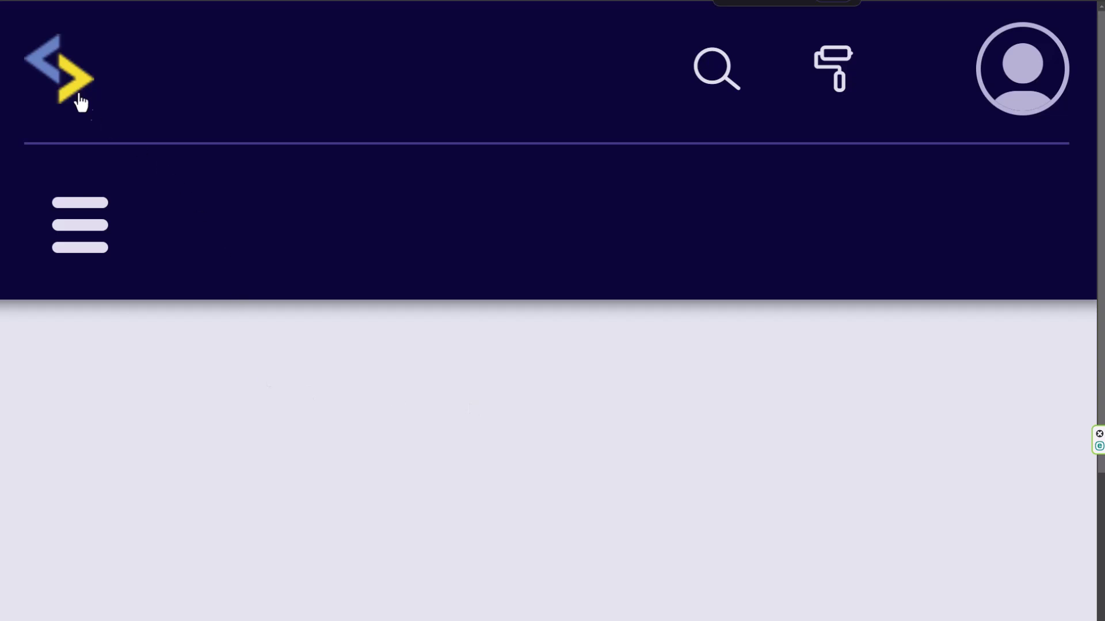
{"action": "left_click", "coordinate": [92, 233]}
{"action": "scroll", "coordinate": [431, 483], "scroll_direction": "down", "scroll_amount": 8}
{"action": "key", "text": "ctrl+minus"}
{"action": "key", "text": "ctrl+minus"}
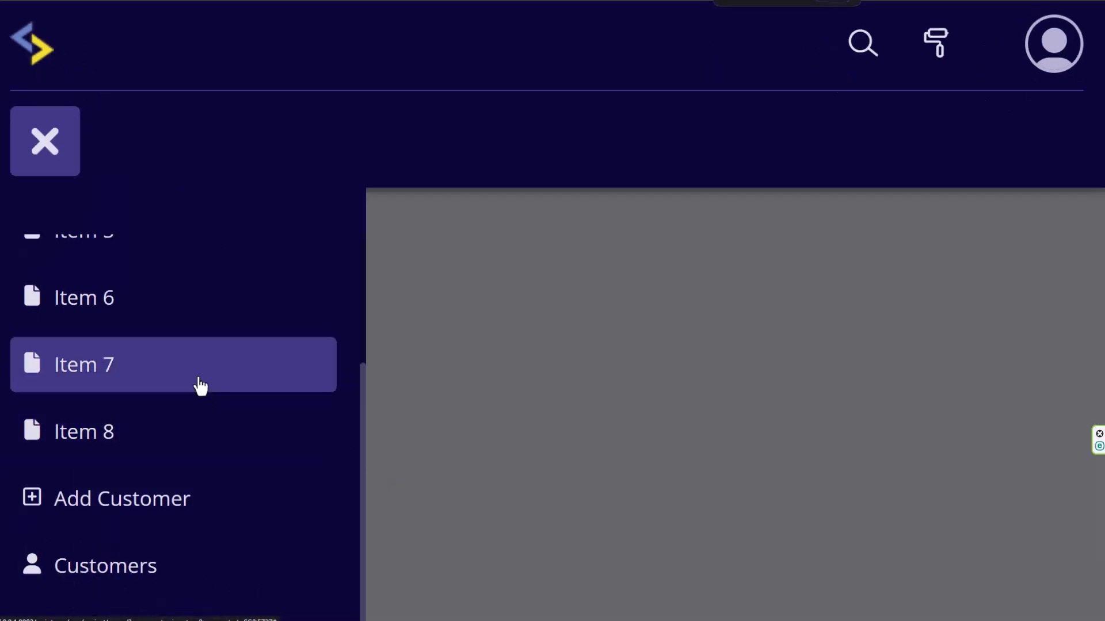
{"action": "scroll", "coordinate": [188, 392], "scroll_direction": "up", "scroll_amount": 3}
{"action": "left_click", "coordinate": [729, 305]}
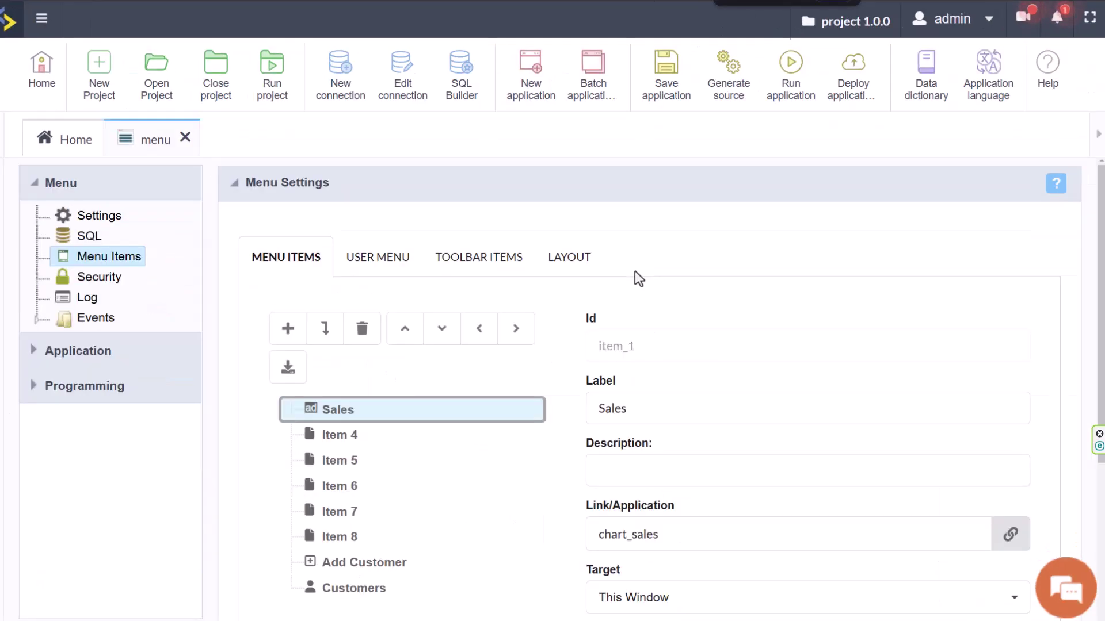
{"action": "key", "text": "ctrl+minus"}
{"action": "key", "text": "ctrl+minus"}
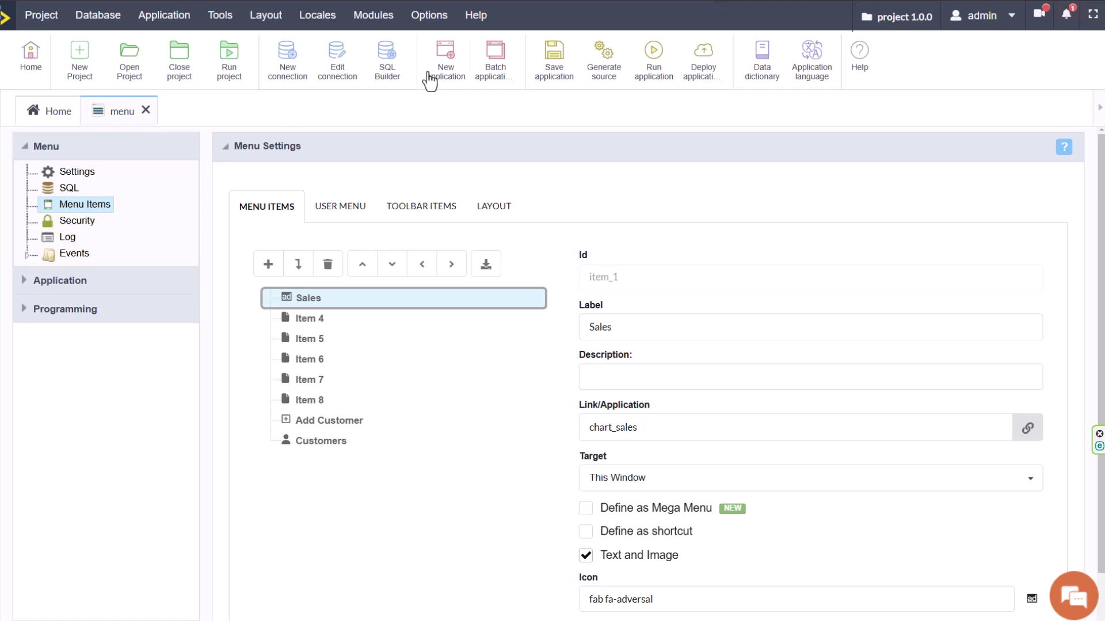
Create a new Dashboard application.
{"action": "left_click", "coordinate": [446, 60]}
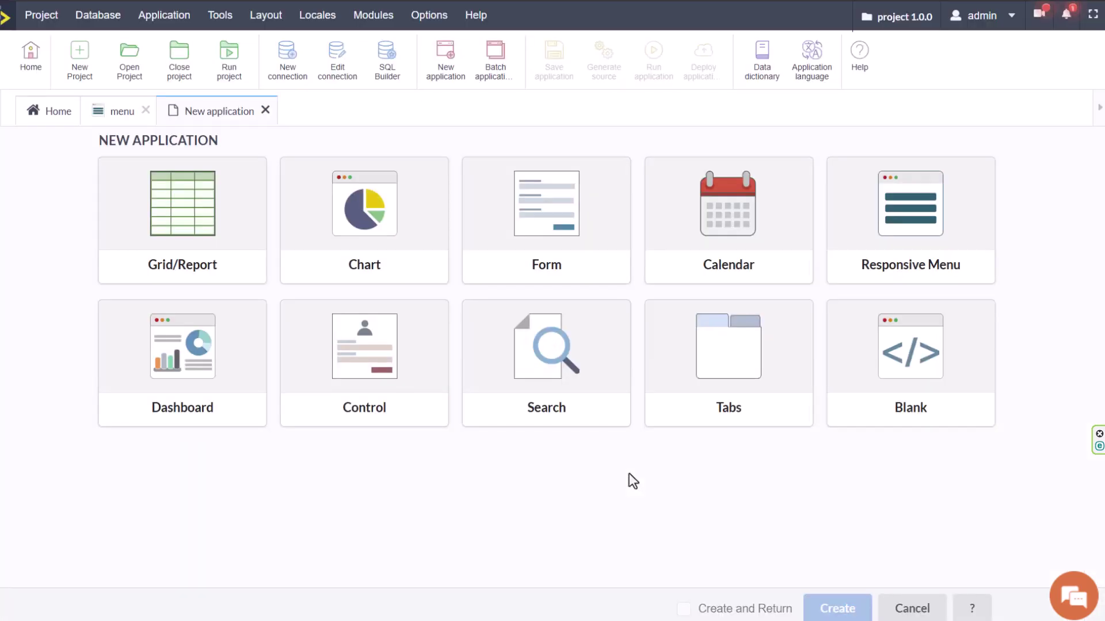
{"action": "left_click", "coordinate": [185, 422]}
{"action": "left_click", "coordinate": [841, 607]}
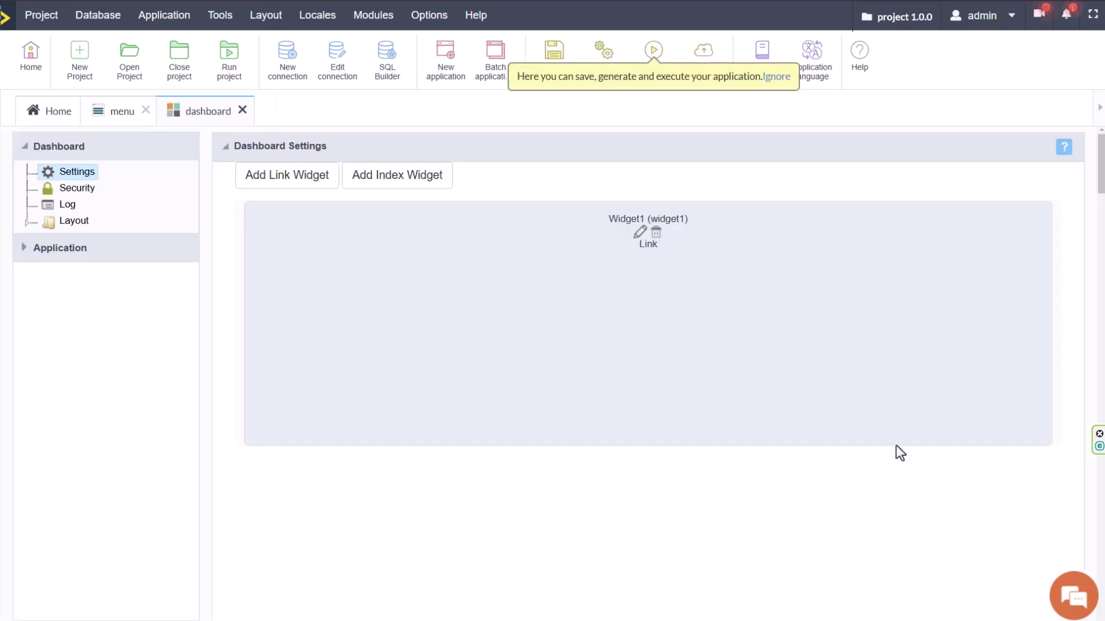
Link Widget1 to chart_sales and enlarge it across more of the dashboard.
{"action": "left_click_drag", "start_coordinate": [896, 446], "coordinate": [494, 307]}
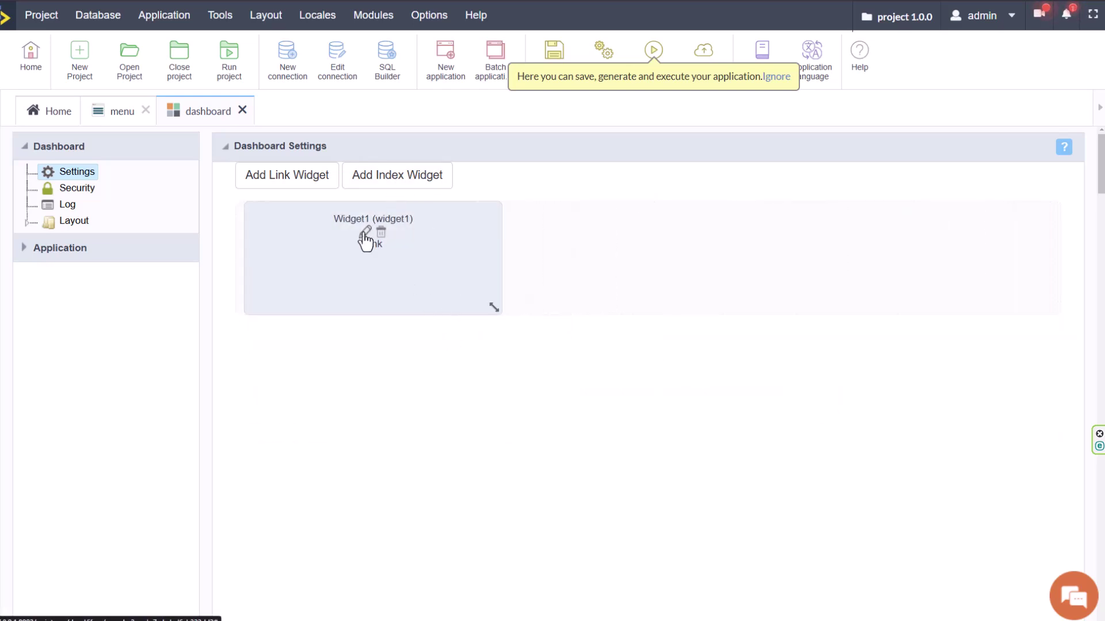
{"action": "left_click", "coordinate": [365, 233]}
{"action": "left_click", "coordinate": [412, 329]}
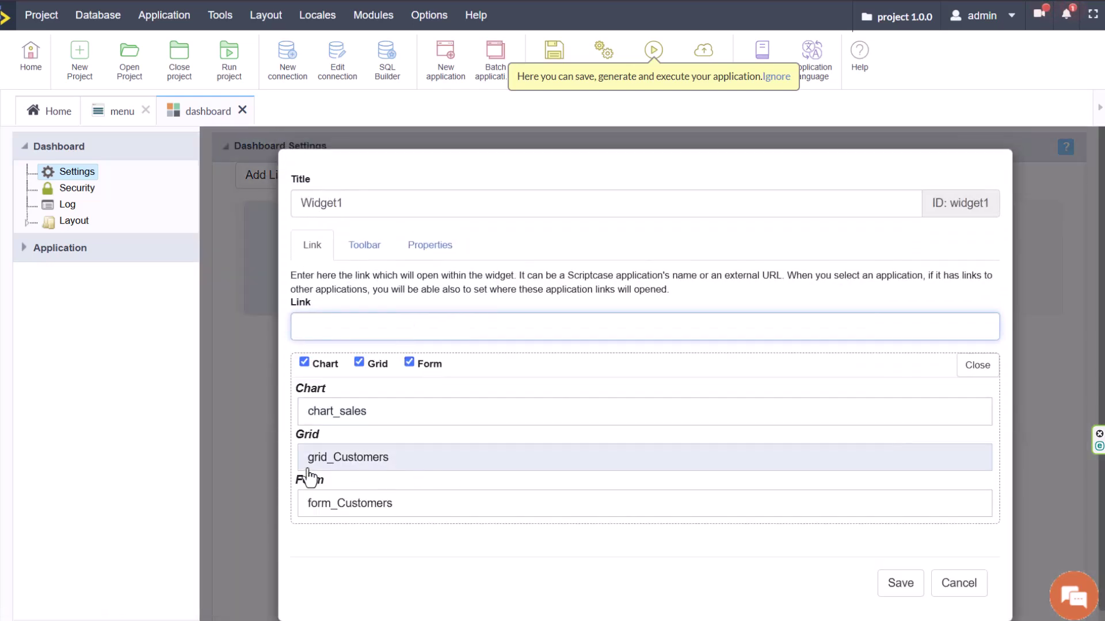
{"action": "left_click", "coordinate": [345, 414]}
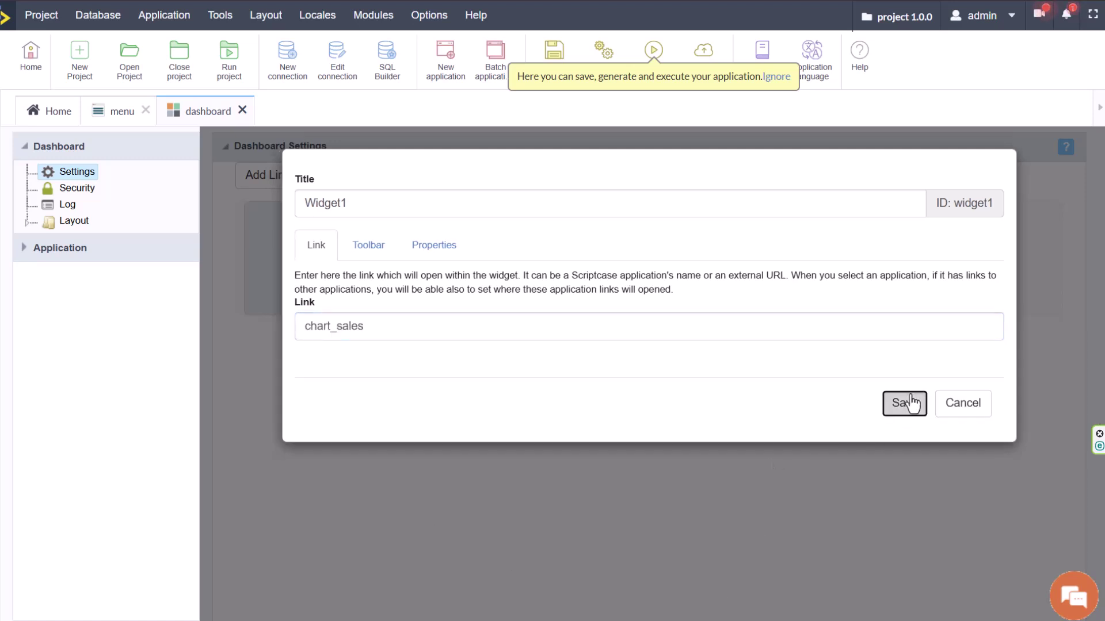
{"action": "left_click", "coordinate": [903, 407]}
{"action": "left_click_drag", "start_coordinate": [554, 387], "coordinate": [706, 574]}
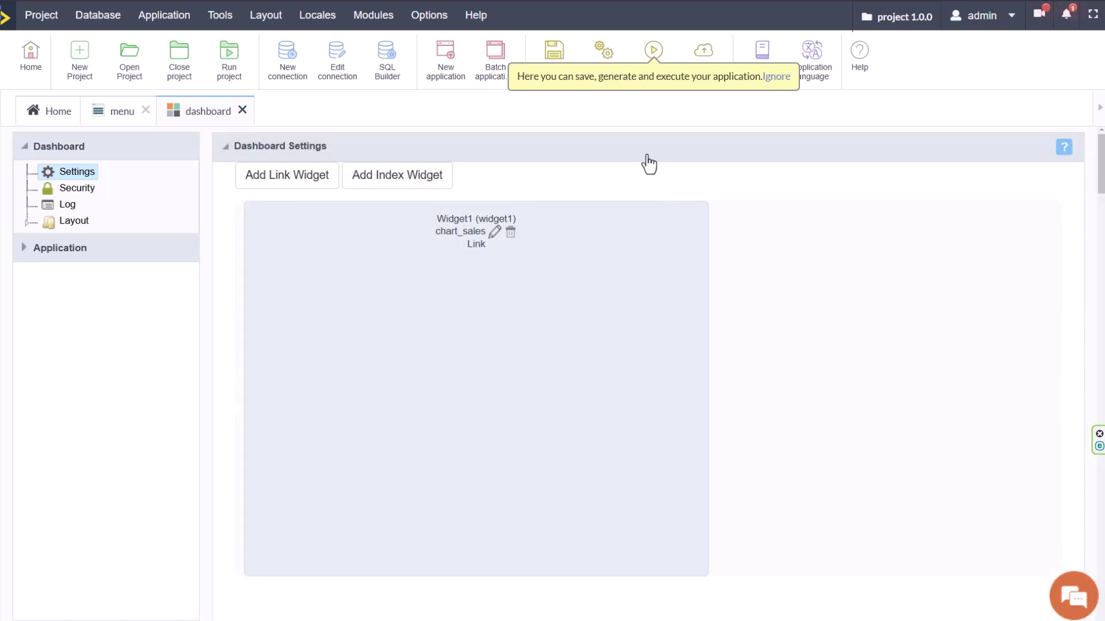
Run the dashboard, maximize and restore Widget1's sales chart, then confirm removing the widget.
{"action": "left_click", "coordinate": [656, 56]}
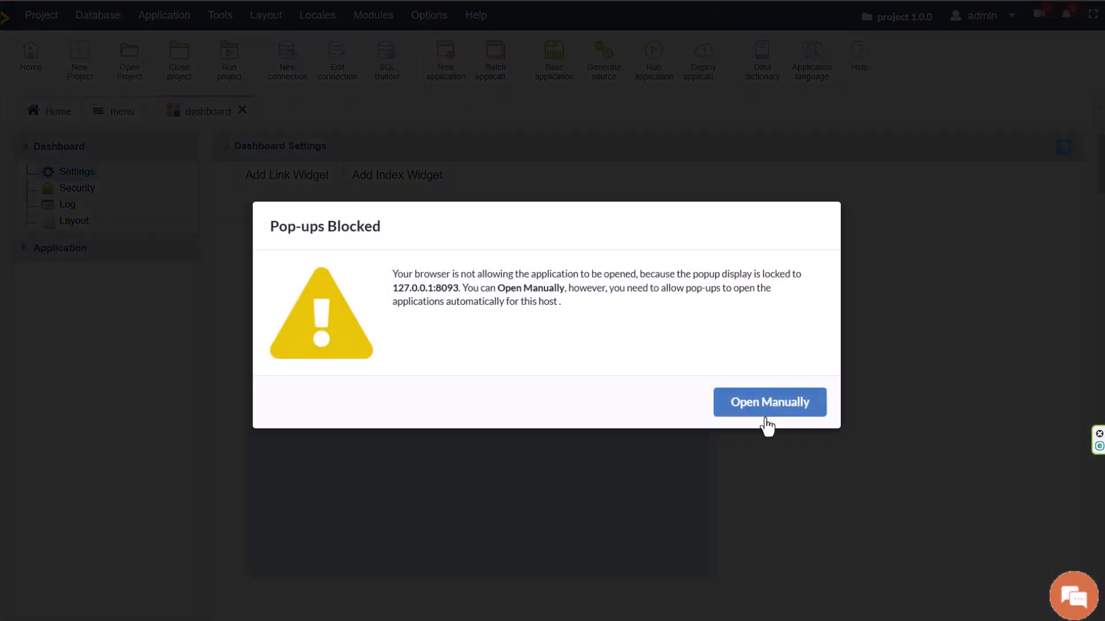
{"action": "left_click", "coordinate": [739, 401]}
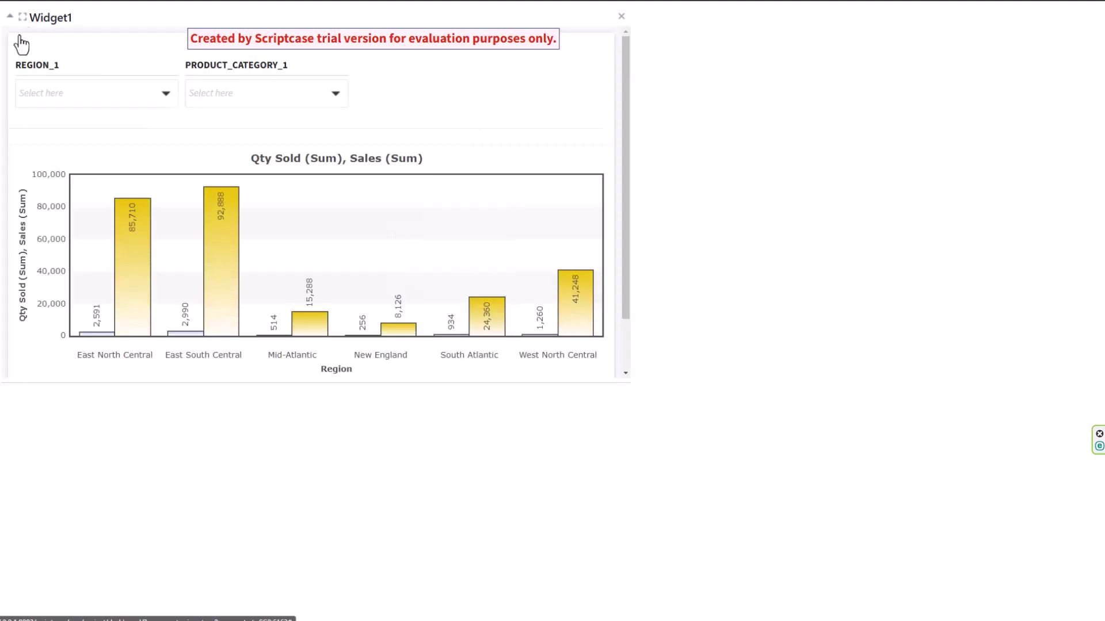
{"action": "left_click", "coordinate": [23, 17]}
{"action": "left_click", "coordinate": [1088, 27]}
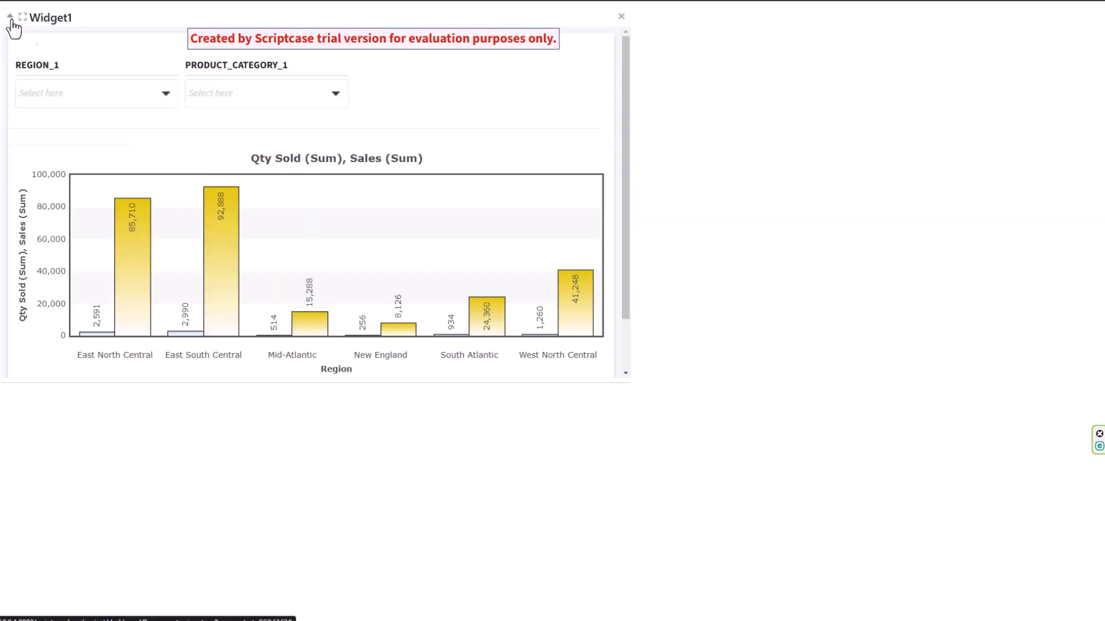
{"action": "left_click", "coordinate": [620, 17]}
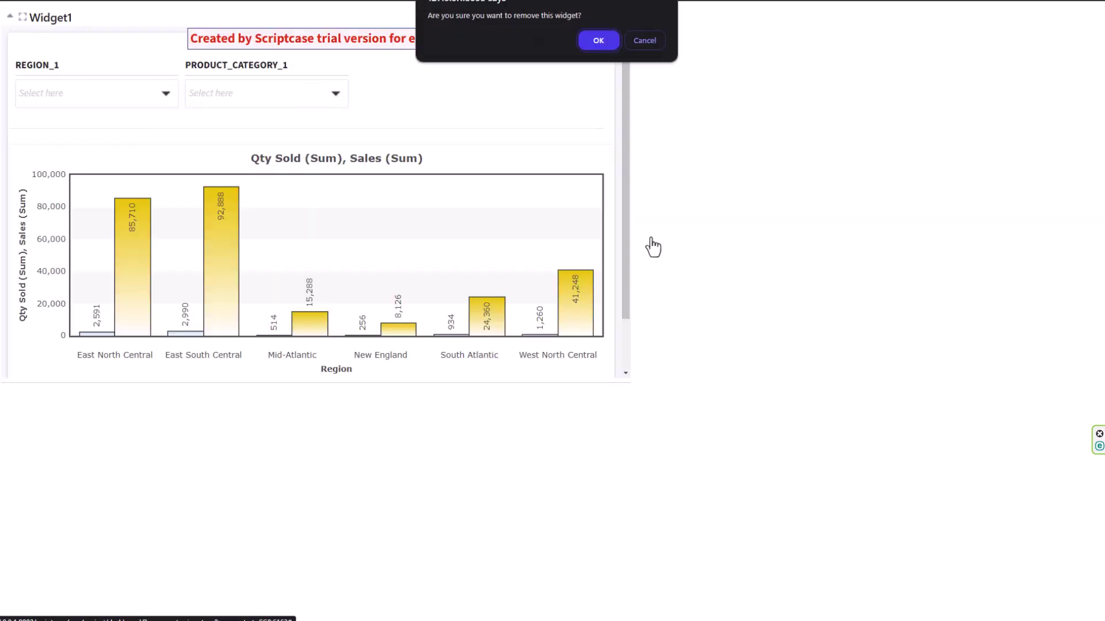
{"action": "left_click", "coordinate": [600, 38]}
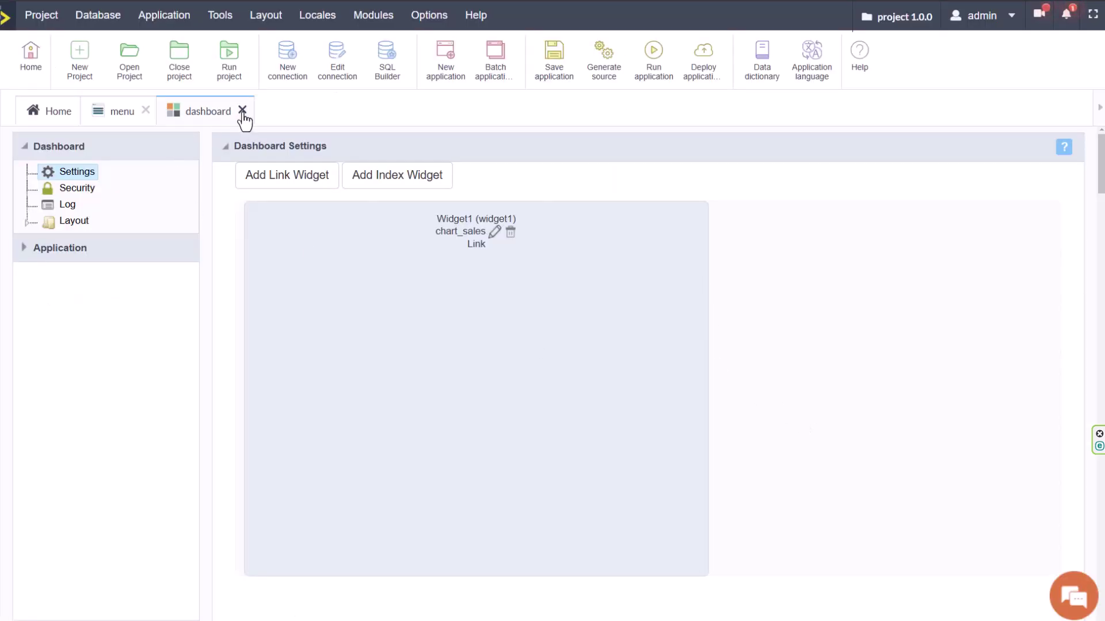
Close the dashboard and menu applications and create a new folder named folder.
{"action": "left_click", "coordinate": [242, 109]}
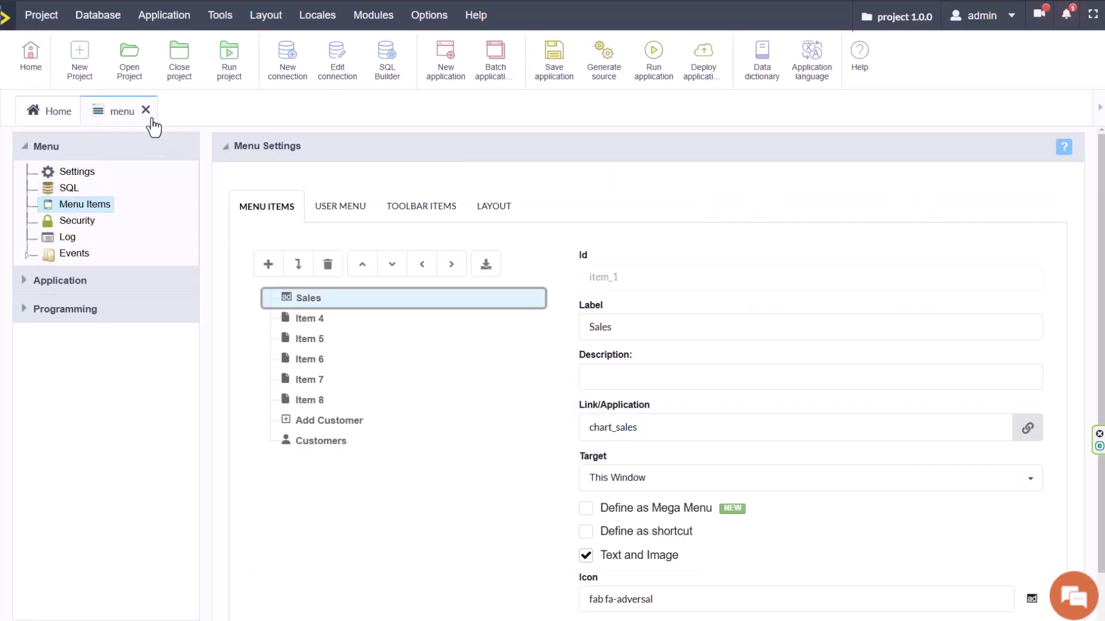
{"action": "left_click", "coordinate": [147, 110]}
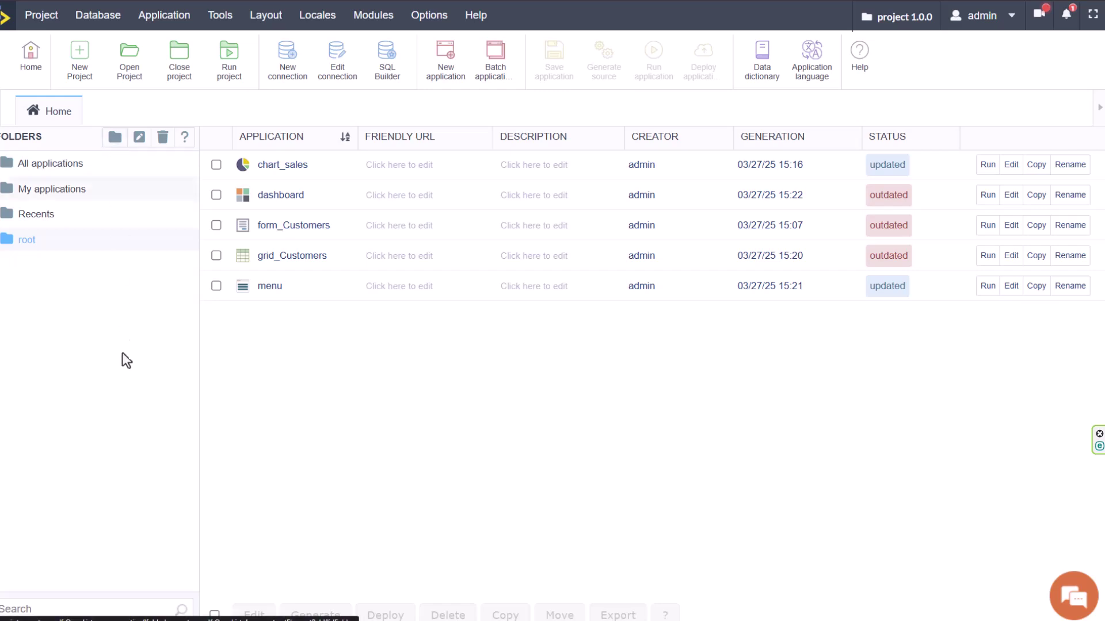
{"action": "left_click", "coordinate": [414, 337]}
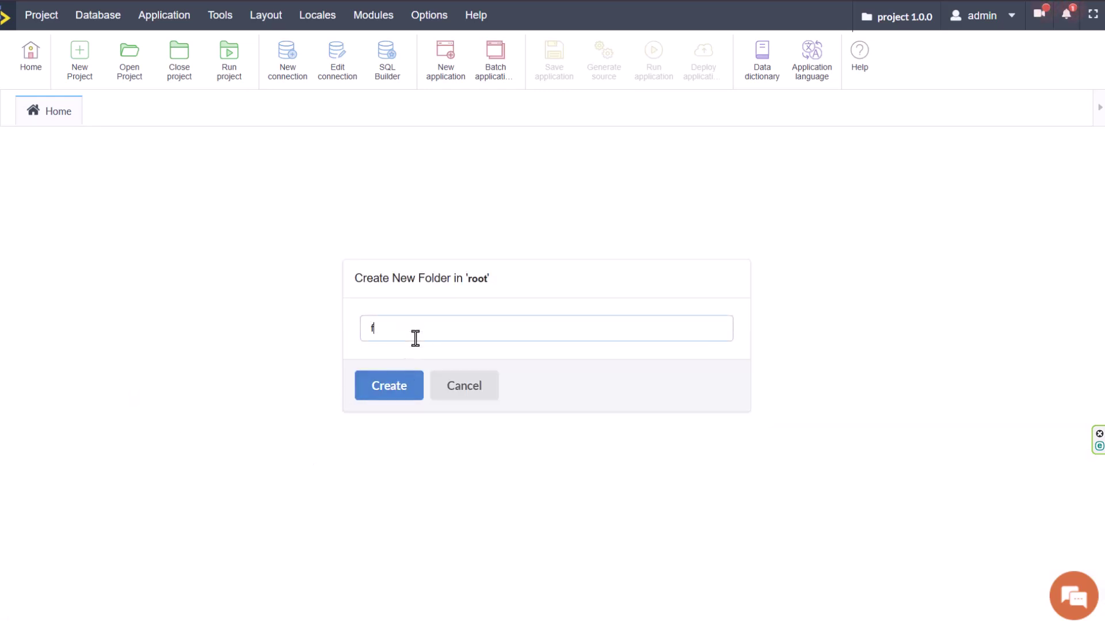
{"action": "key", "text": "Return"}
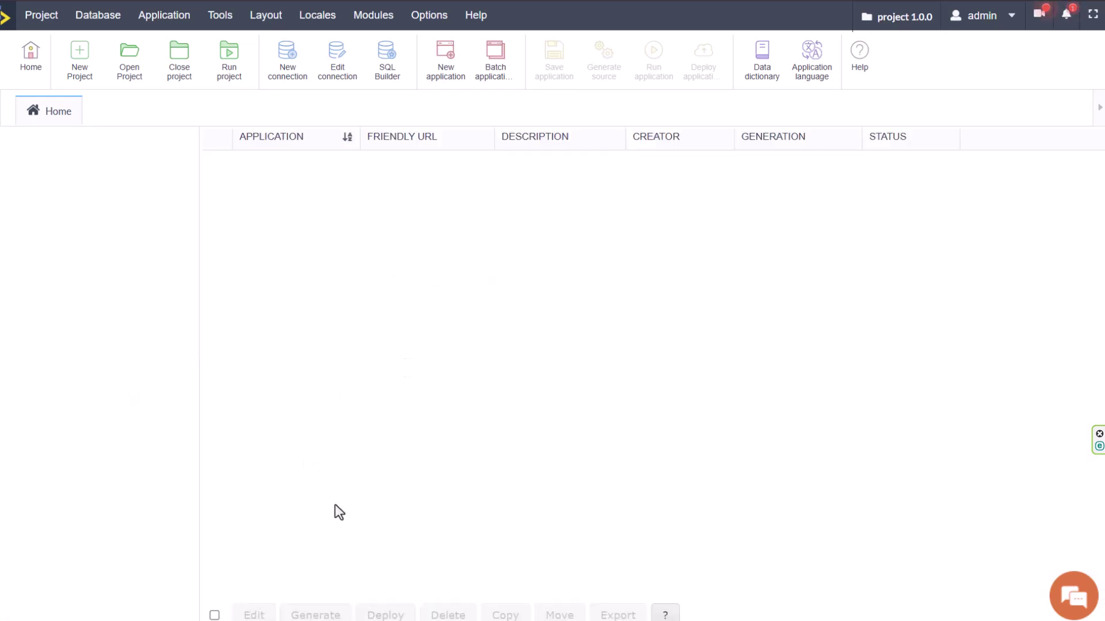
Move chart_sales, dashboard and form_Customers from root into folder.
{"action": "left_click", "coordinate": [16, 239]}
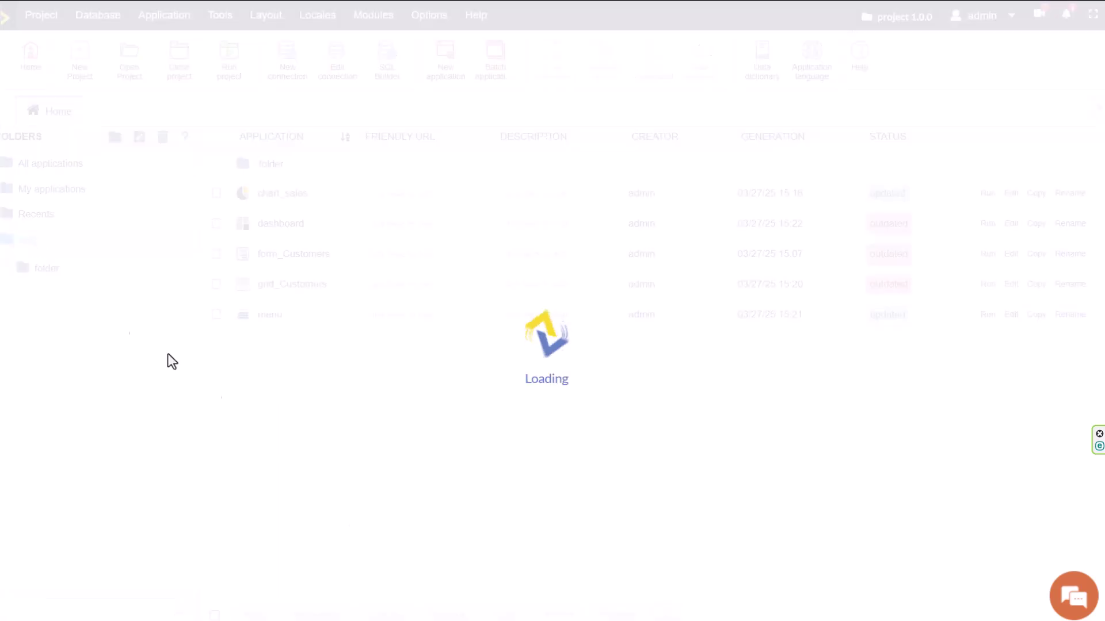
{"action": "left_click", "coordinate": [216, 194]}
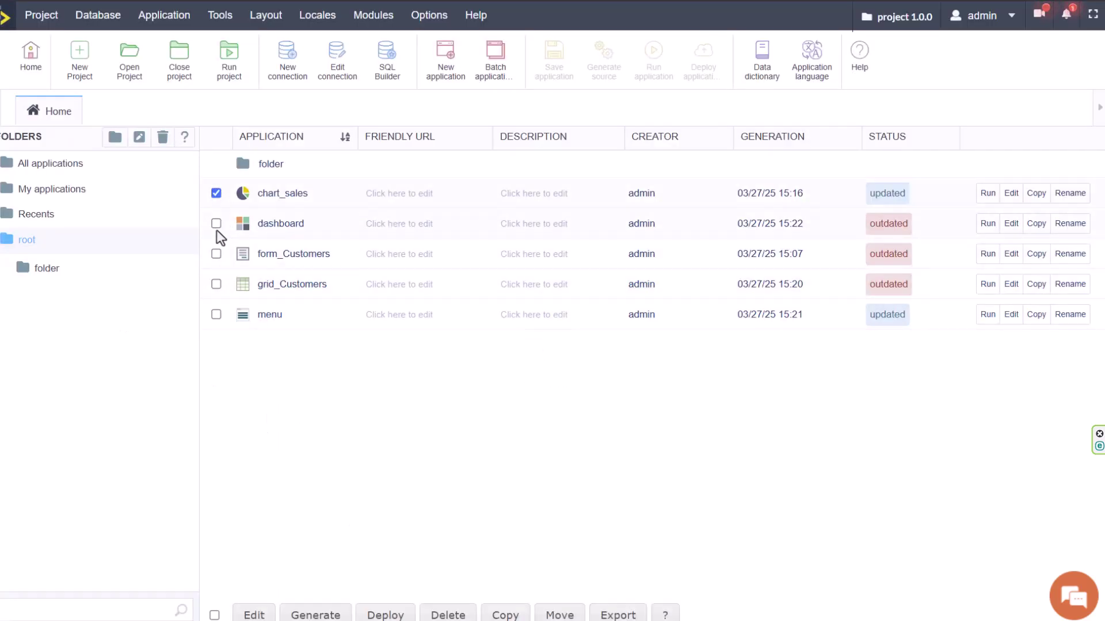
{"action": "left_click", "coordinate": [552, 611]}
{"action": "left_click", "coordinate": [609, 565]}
{"action": "left_click", "coordinate": [598, 604]}
{"action": "left_click", "coordinate": [686, 565]}
{"action": "left_click", "coordinate": [690, 365]}
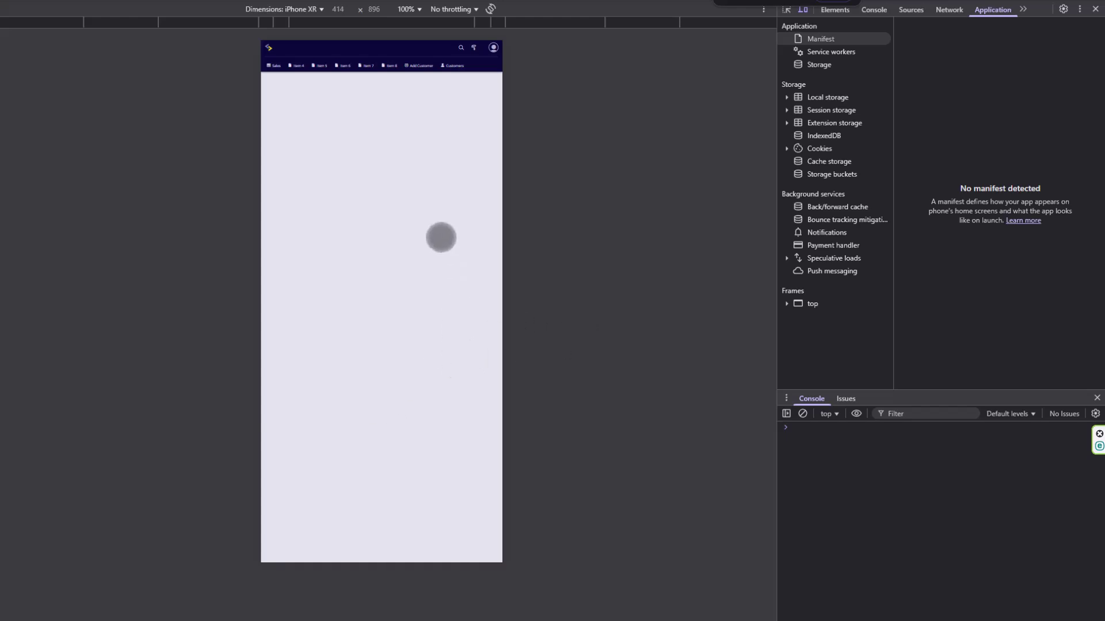
Preview the menu as Pixel 7 and Surface Duo, toggling the navigation menu.
{"action": "left_click", "coordinate": [298, 9]}
{"action": "left_click", "coordinate": [280, 116]}
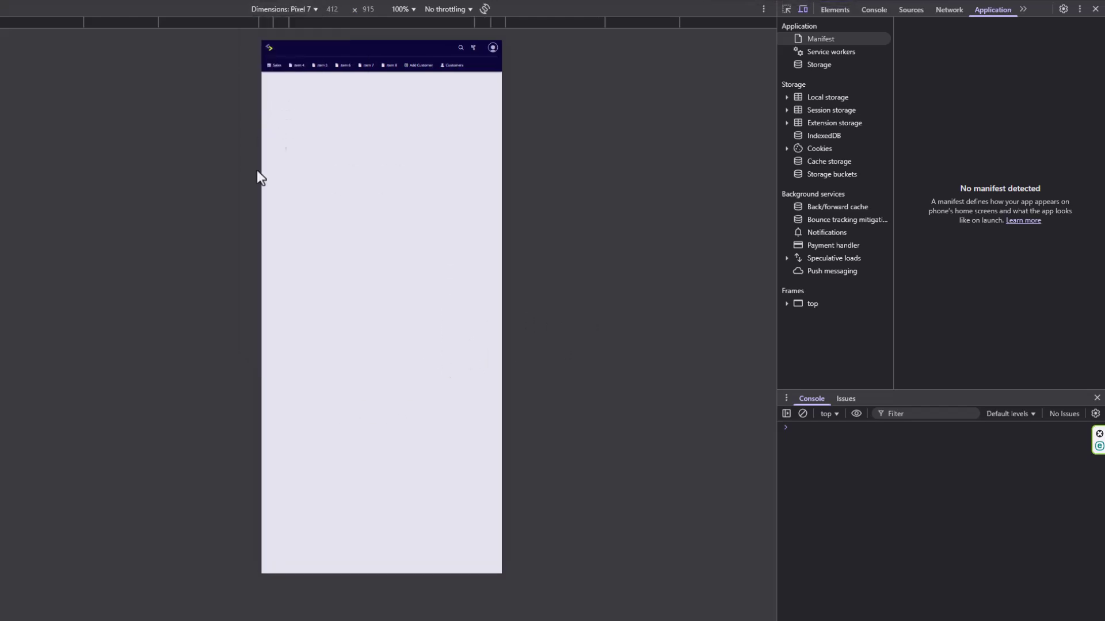
{"action": "left_click", "coordinate": [299, 9]}
{"action": "left_click", "coordinate": [287, 235]}
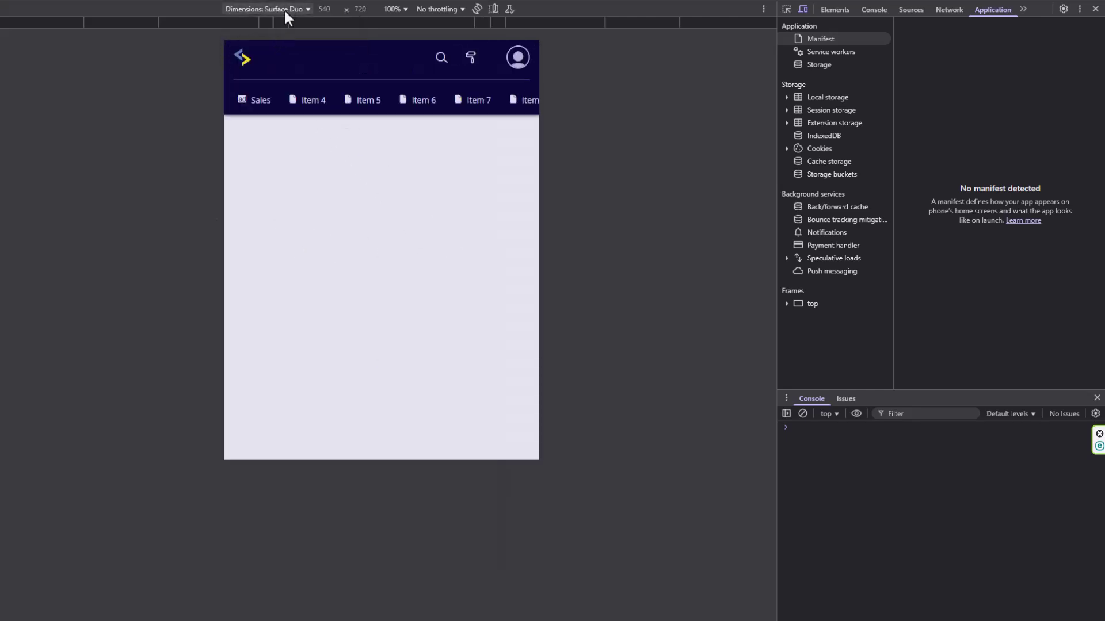
{"action": "left_click", "coordinate": [247, 95]}
{"action": "left_click", "coordinate": [247, 96]}
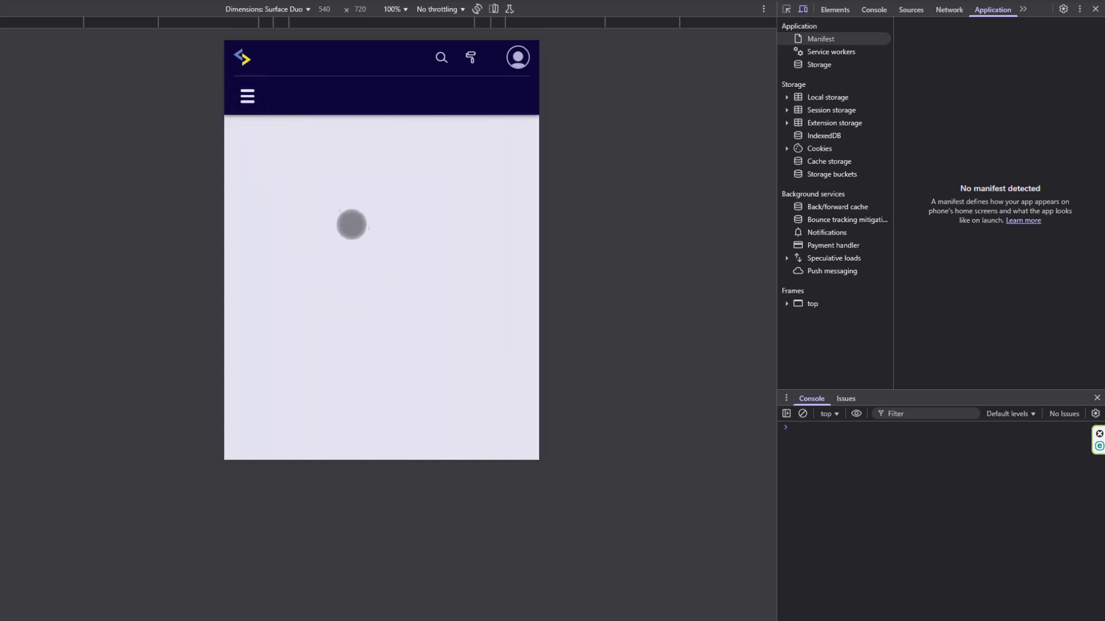
Switch the emulation to Pixel 7, then iPhone 12 Pro, showing the navigation menu.
{"action": "left_click", "coordinate": [285, 11]}
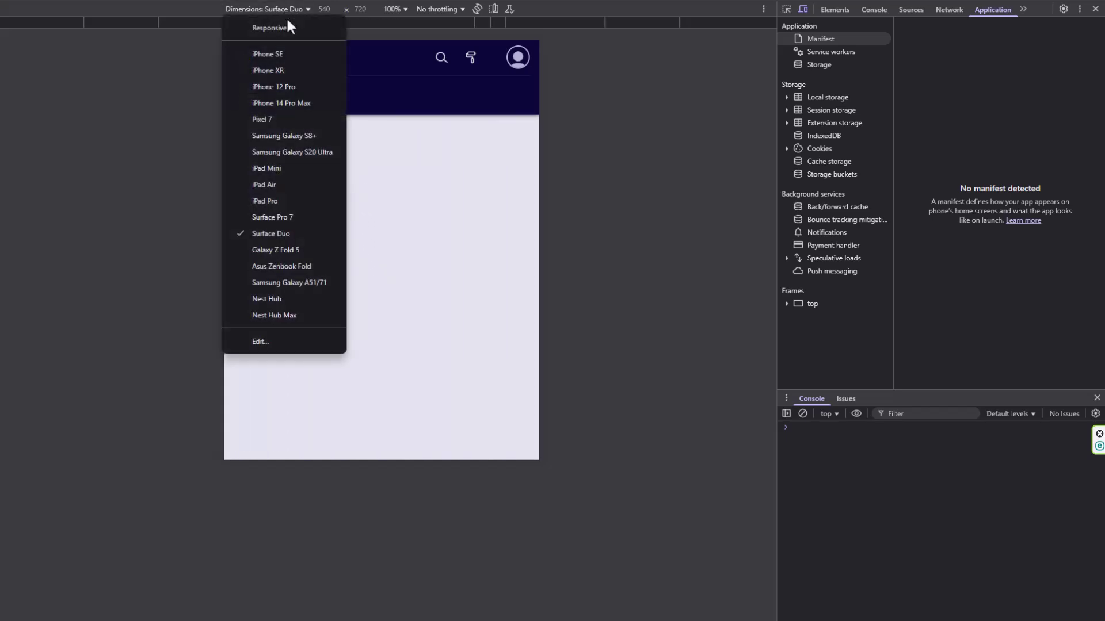
{"action": "left_click", "coordinate": [274, 120]}
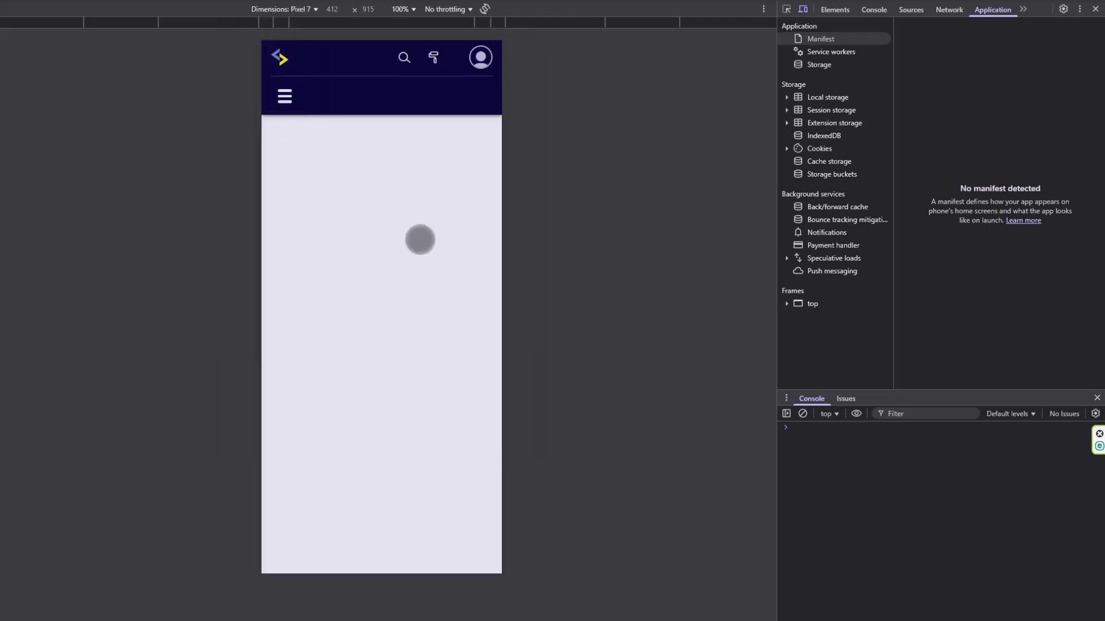
{"action": "left_click", "coordinate": [285, 96]}
{"action": "left_click", "coordinate": [282, 10]}
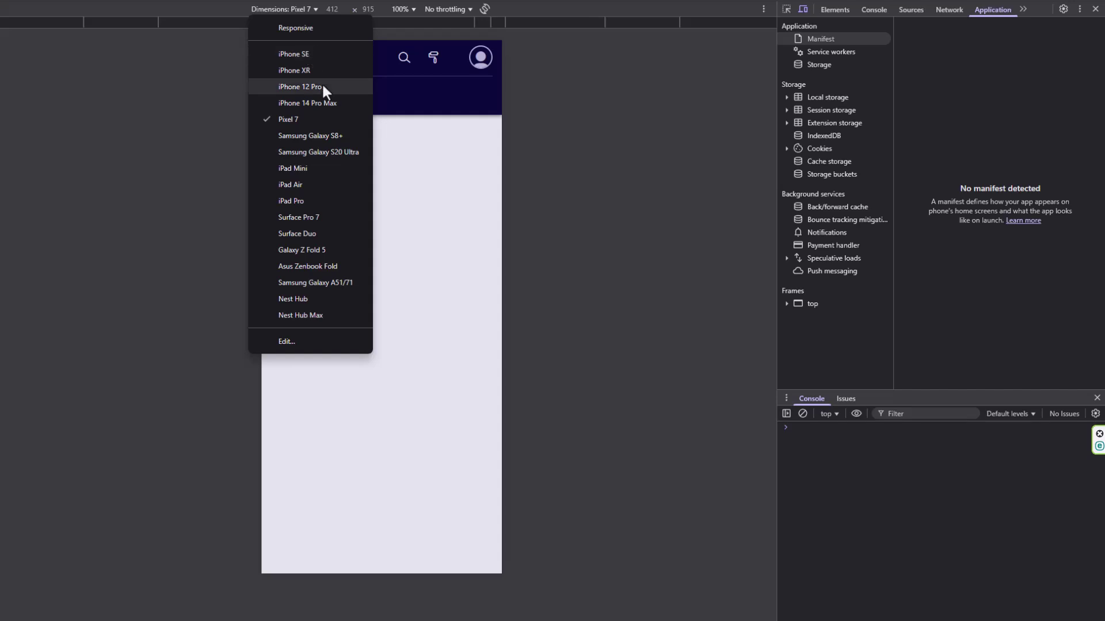
{"action": "left_click", "coordinate": [300, 87]}
{"action": "left_click", "coordinate": [292, 96]}
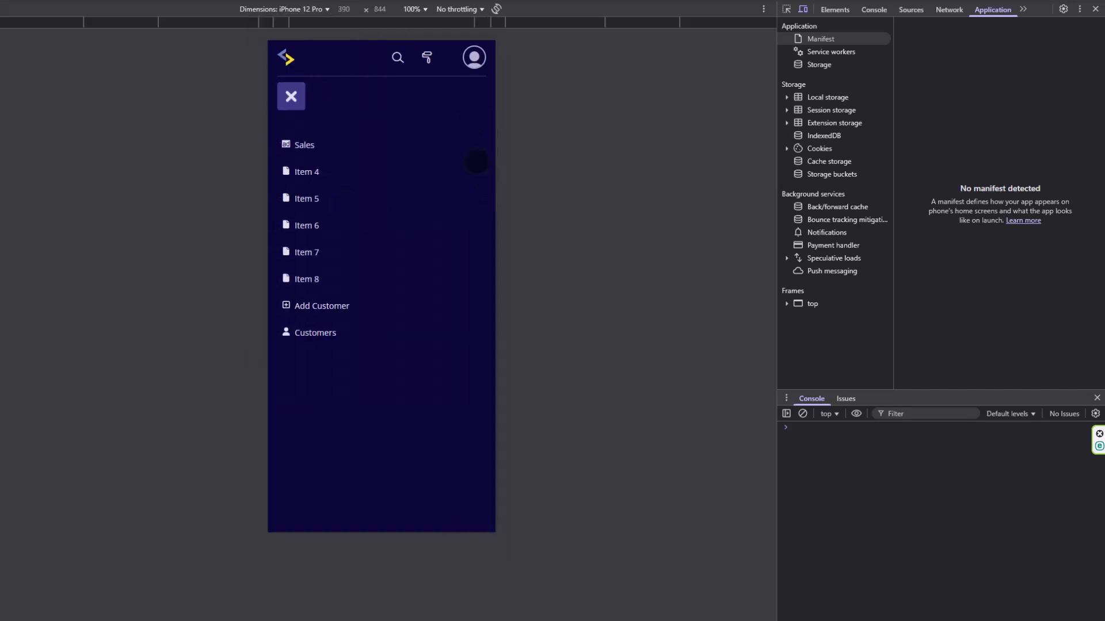
Toggle the user profile menu, then open the Sales chart from the navigation menu.
{"action": "left_click", "coordinate": [474, 57]}
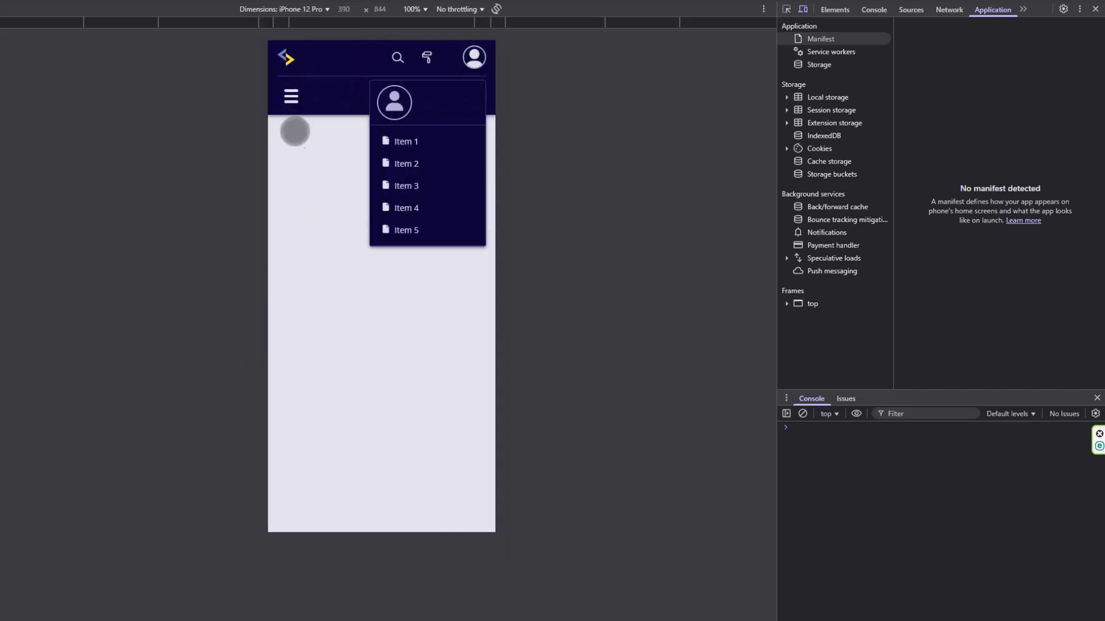
{"action": "left_click", "coordinate": [287, 158]}
{"action": "left_click", "coordinate": [279, 93]}
{"action": "left_click", "coordinate": [305, 144]}
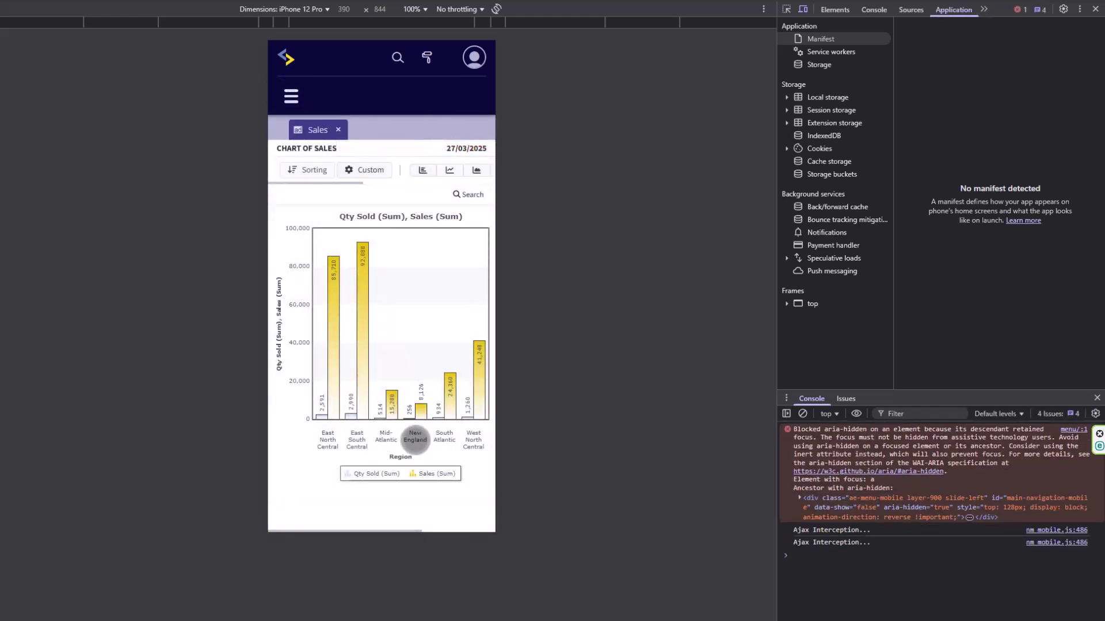
Open the Add Customer form and scroll through its fields.
{"action": "left_click", "coordinate": [291, 94]}
{"action": "left_click", "coordinate": [329, 306]}
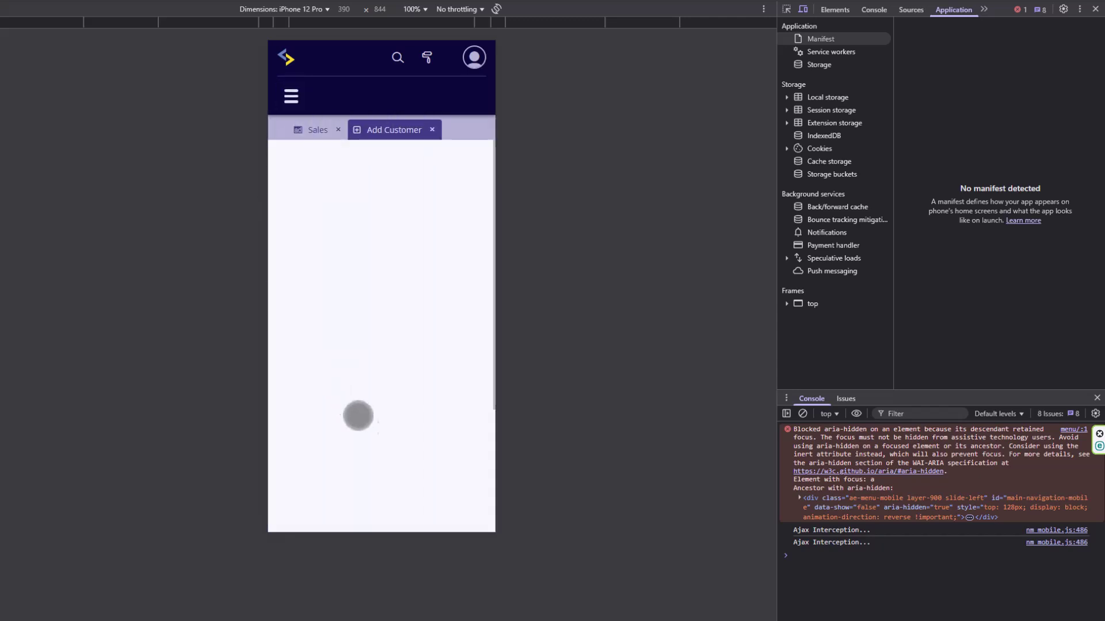
{"action": "scroll", "coordinate": [398, 452], "scroll_direction": "down", "scroll_amount": 2}
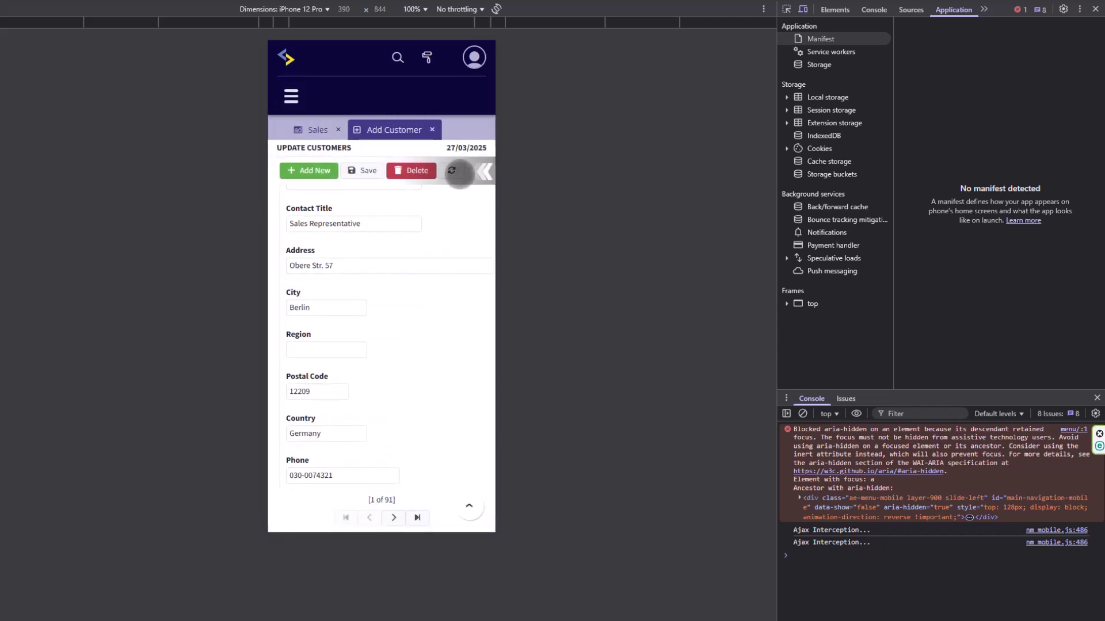
{"action": "scroll", "coordinate": [446, 412], "scroll_direction": "down", "scroll_amount": 2}
{"action": "scroll", "coordinate": [447, 411], "scroll_direction": "up", "scroll_amount": 4}
Open the Customers list and bring up the first customer's record for editing.
{"action": "left_click", "coordinate": [290, 96]}
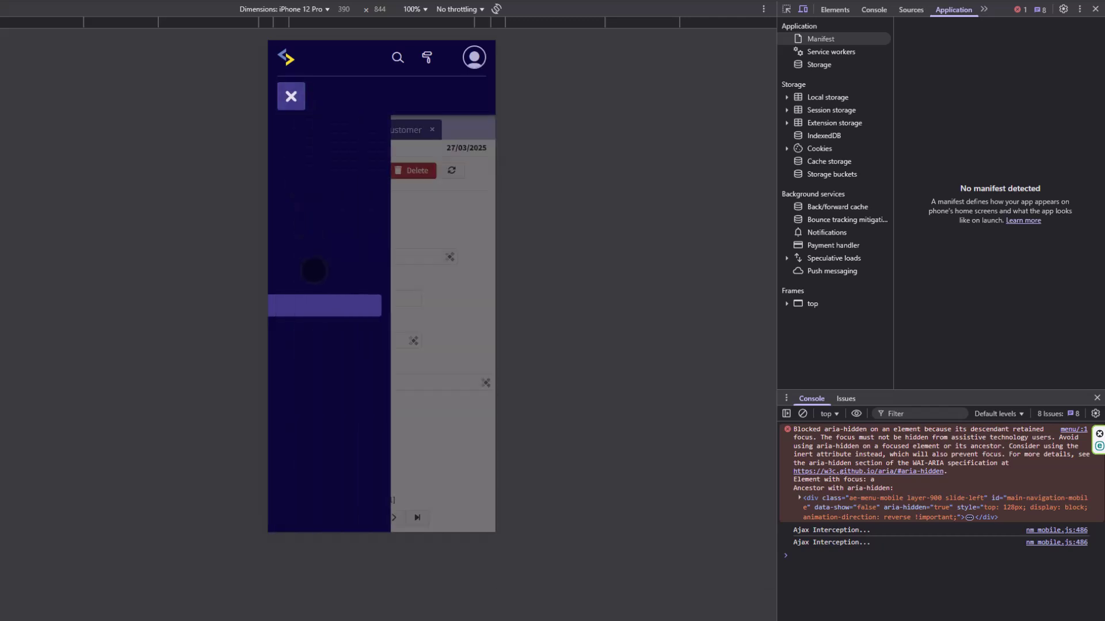
{"action": "left_click", "coordinate": [313, 334]}
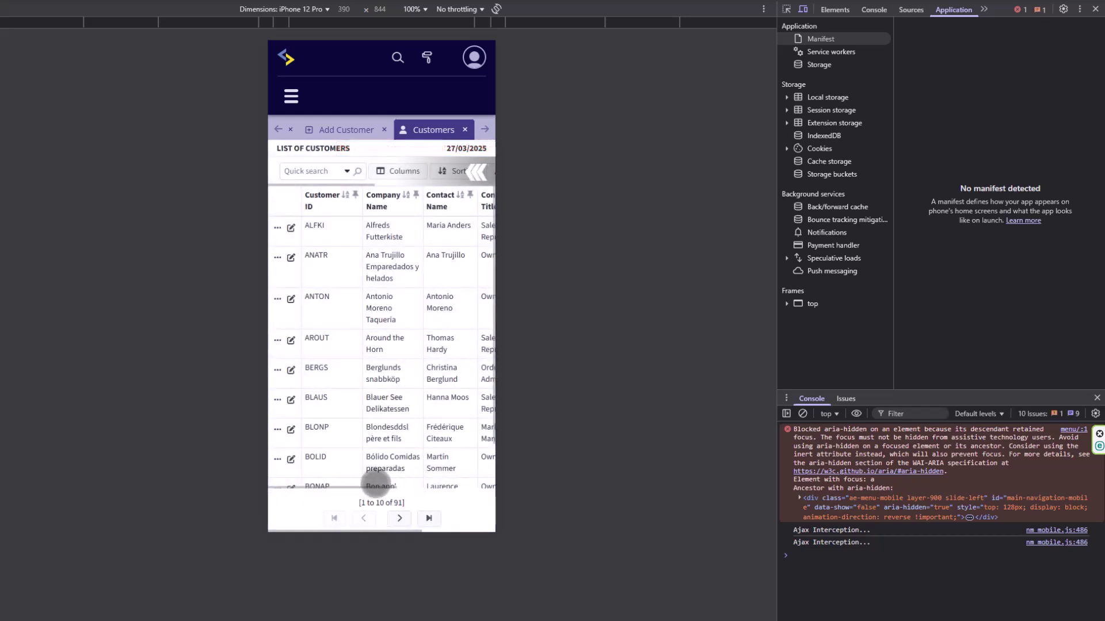
{"action": "left_click", "coordinate": [290, 228]}
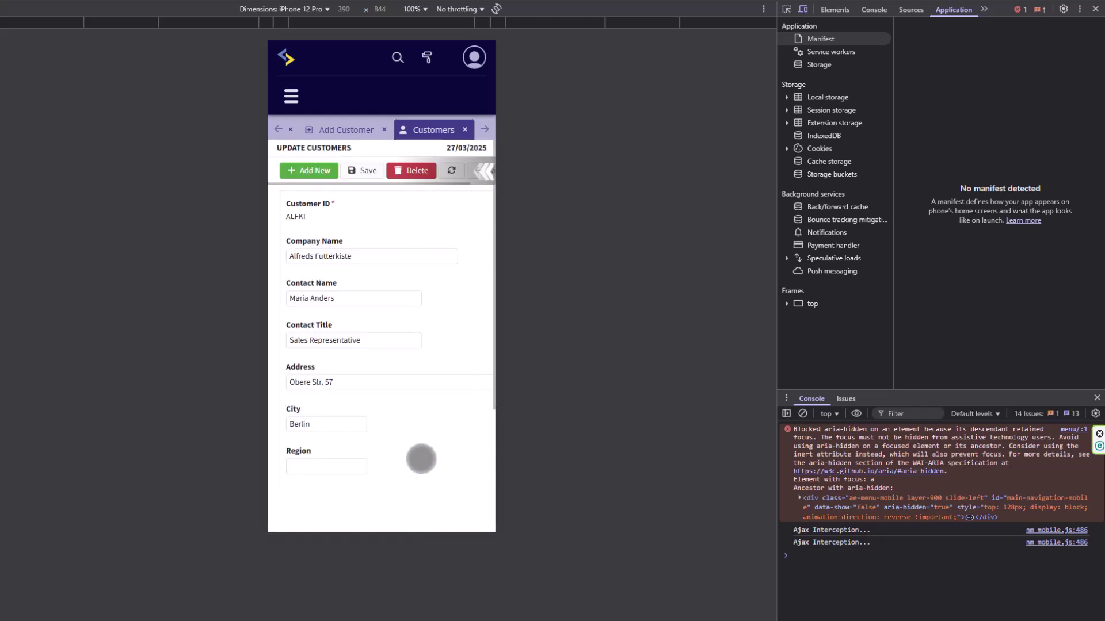
{"action": "scroll", "coordinate": [418, 456], "scroll_direction": "down", "scroll_amount": 4}
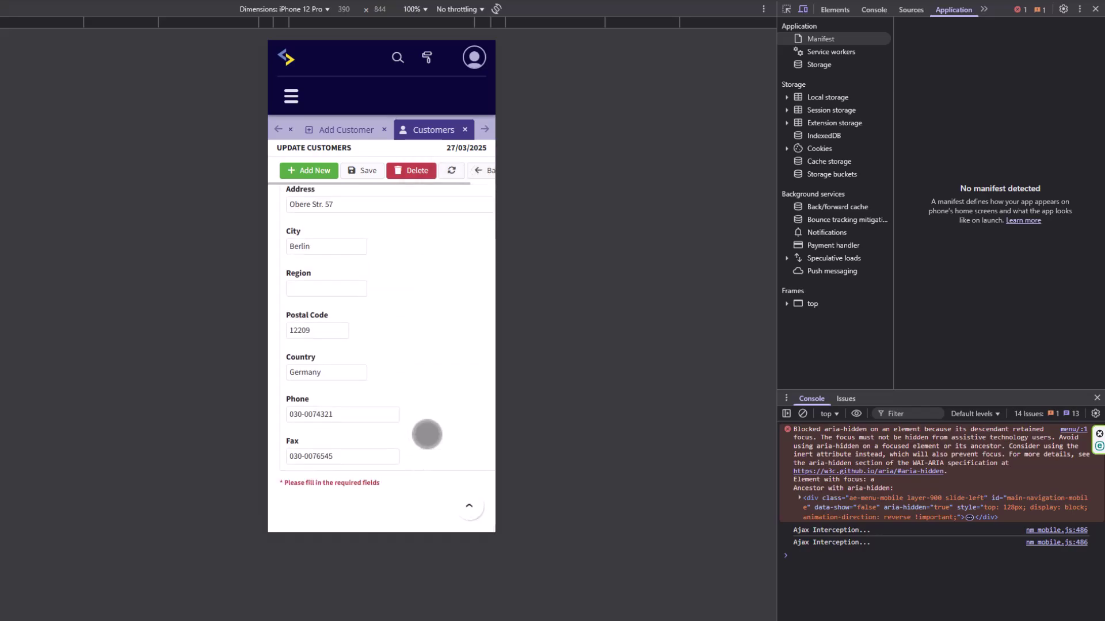
{"action": "scroll", "coordinate": [417, 456], "scroll_direction": "up", "scroll_amount": 4}
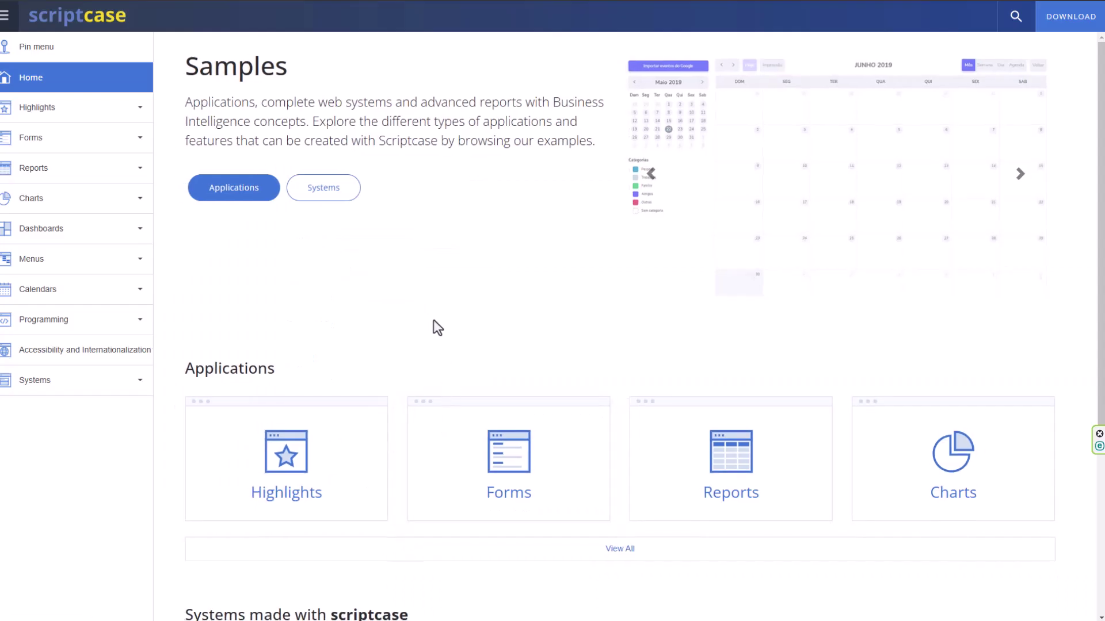
Open Highlights and view the 'Dashboards With maps, KPIs, charts and summary' sample.
{"action": "scroll", "coordinate": [431, 326], "scroll_direction": "down", "scroll_amount": 4}
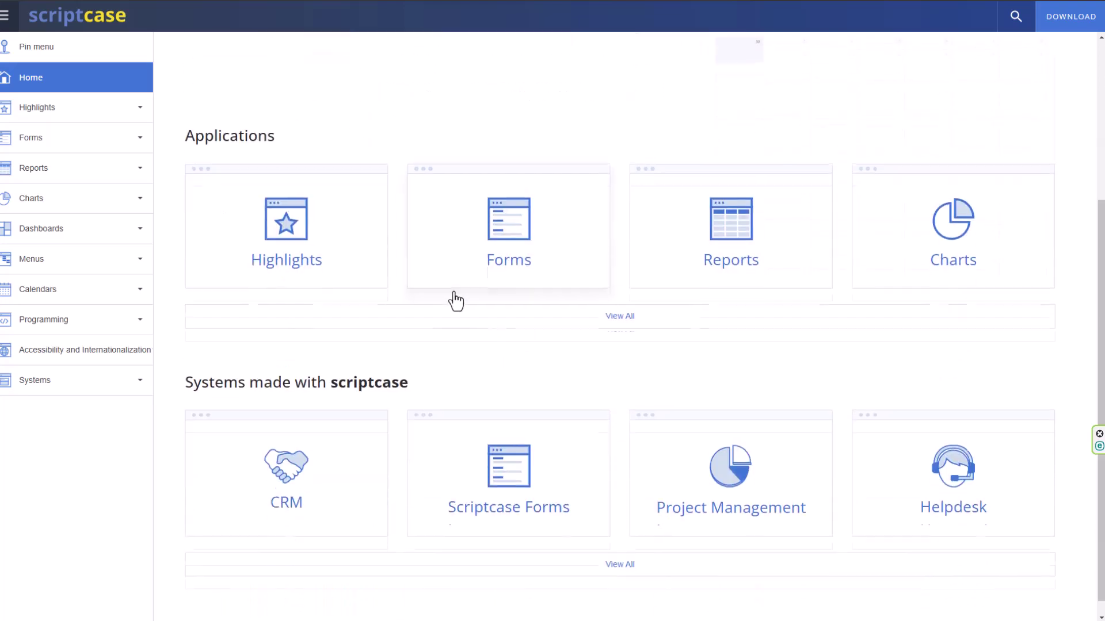
{"action": "scroll", "coordinate": [437, 371], "scroll_direction": "up", "scroll_amount": 4}
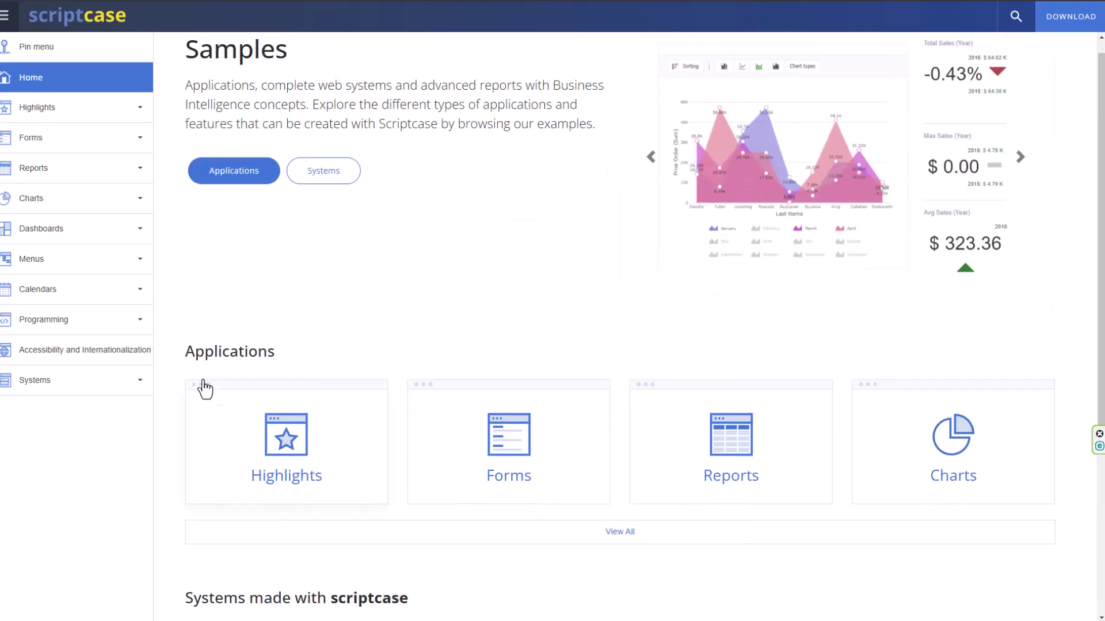
{"action": "left_click", "coordinate": [50, 236]}
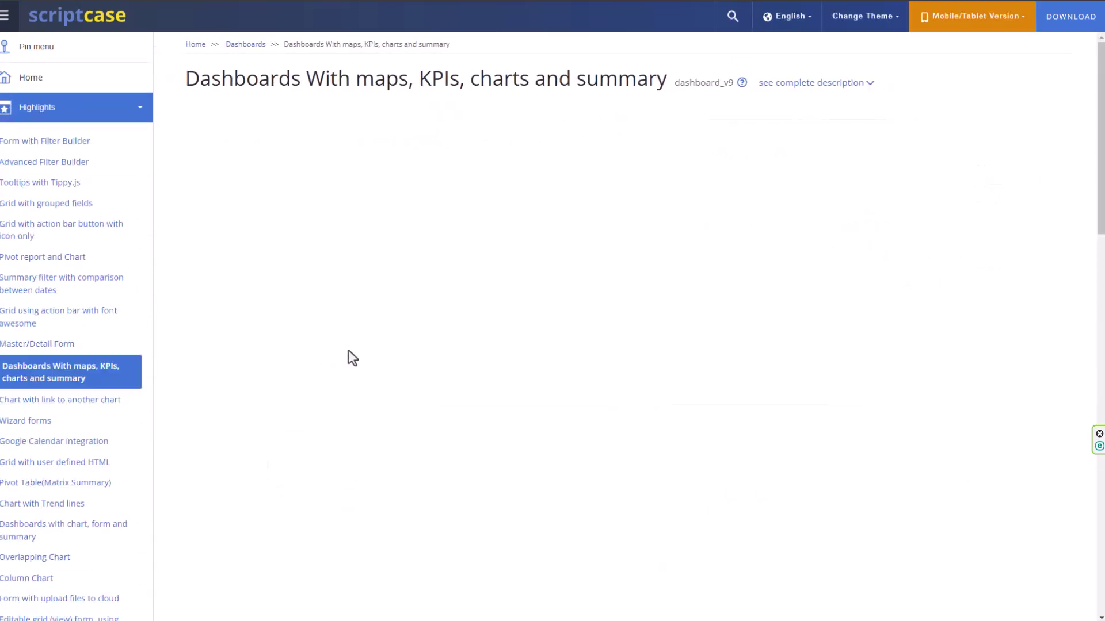
{"action": "scroll", "coordinate": [317, 425], "scroll_direction": "down", "scroll_amount": 5}
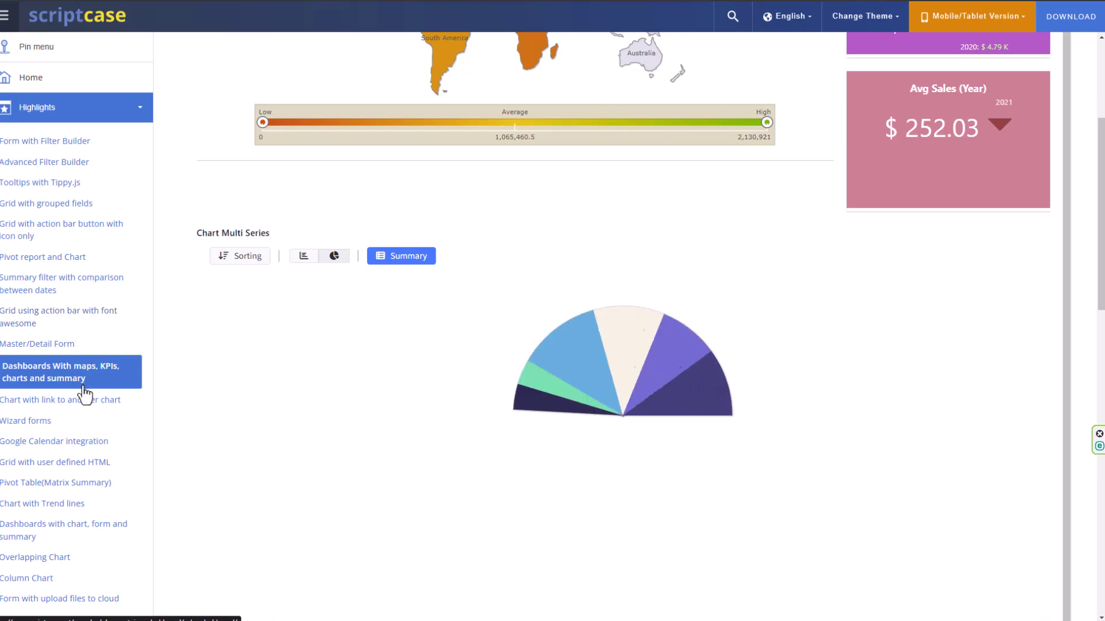
{"action": "scroll", "coordinate": [322, 449], "scroll_direction": "up", "scroll_amount": 3}
{"action": "scroll", "coordinate": [276, 447], "scroll_direction": "up", "scroll_amount": 1}
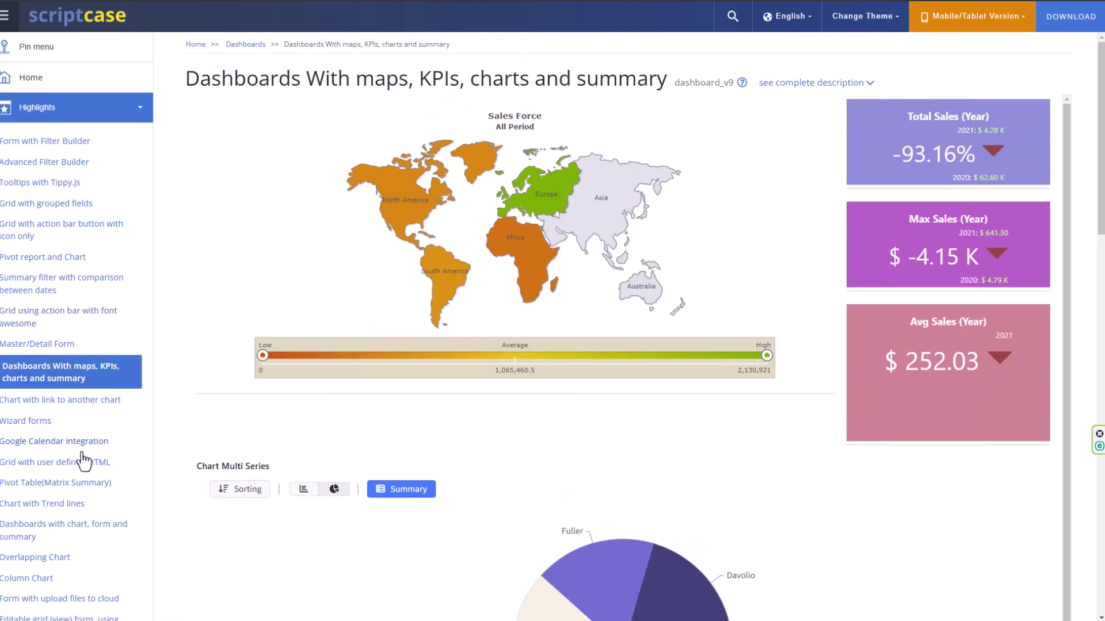
{"action": "scroll", "coordinate": [86, 501], "scroll_direction": "down", "scroll_amount": 5}
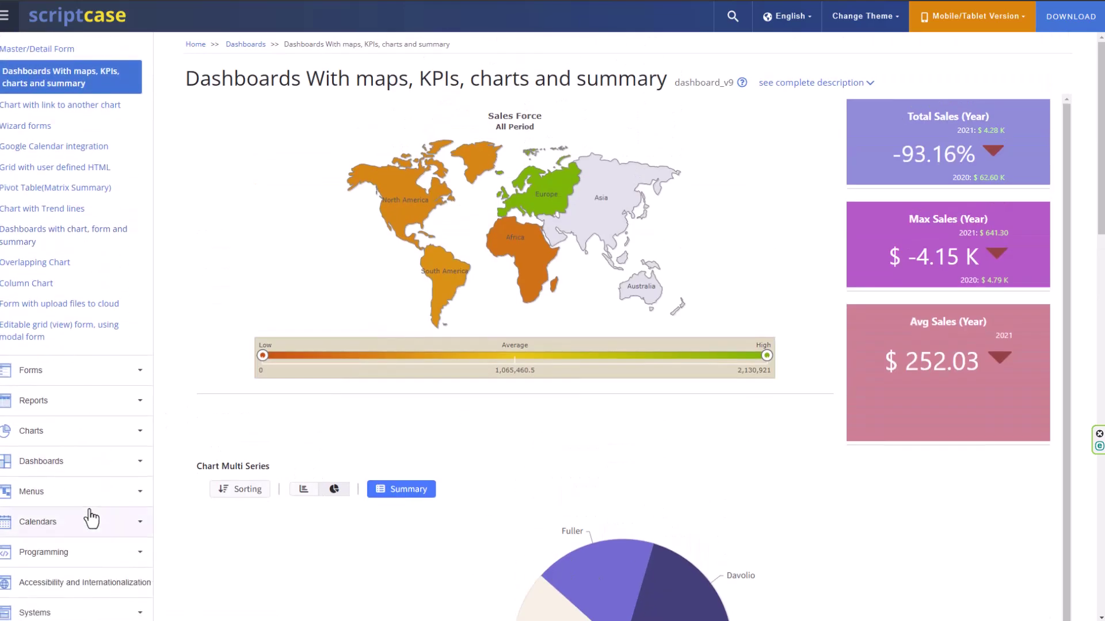
Expand the Programming samples list in the sidebar and scroll through it.
{"action": "left_click", "coordinate": [92, 565]}
{"action": "scroll", "coordinate": [119, 506], "scroll_direction": "down", "scroll_amount": 4}
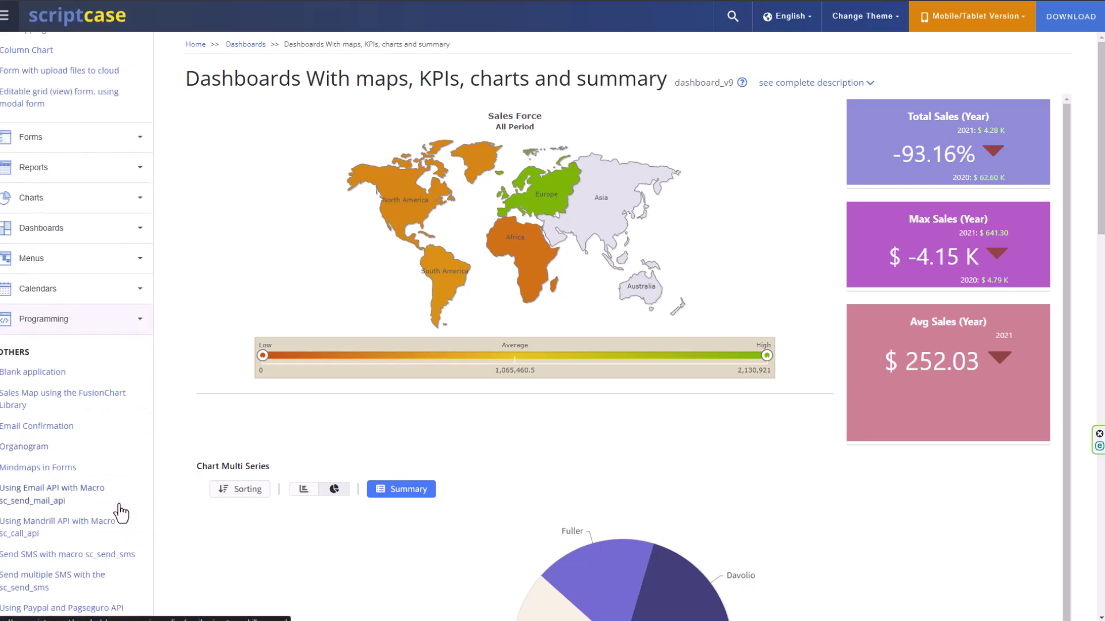
{"action": "scroll", "coordinate": [100, 489], "scroll_direction": "down", "scroll_amount": 1}
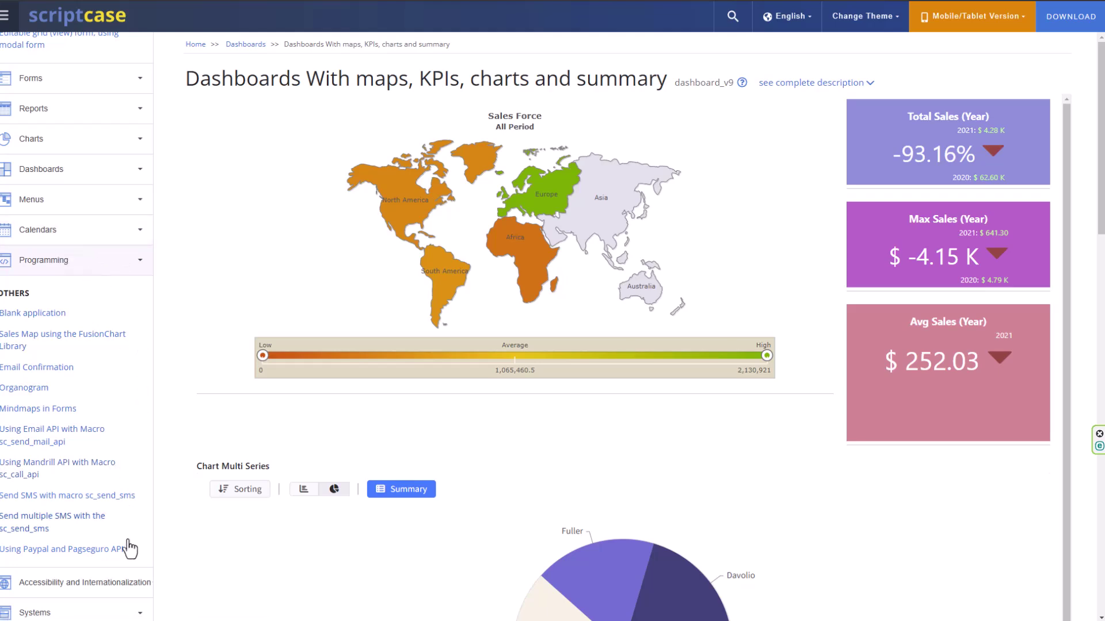
Open the Point of Sales sample under Systems, then expand the Programming and Calendars lists.
{"action": "left_click", "coordinate": [103, 611]}
{"action": "scroll", "coordinate": [124, 541], "scroll_direction": "down", "scroll_amount": 7}
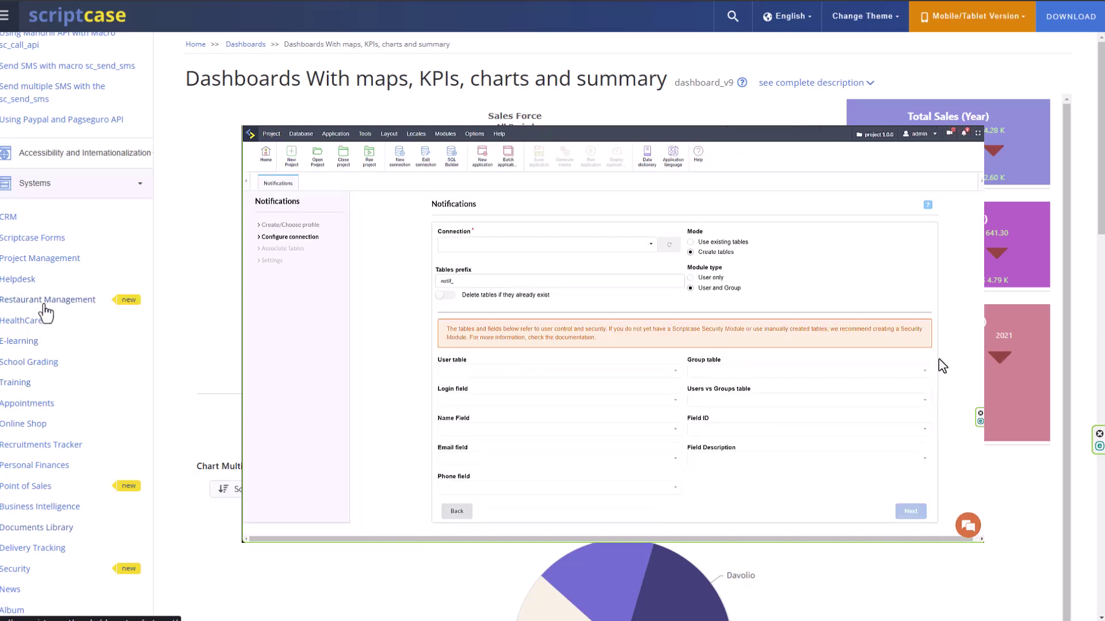
{"action": "left_click", "coordinate": [26, 485]}
{"action": "left_click", "coordinate": [63, 329]}
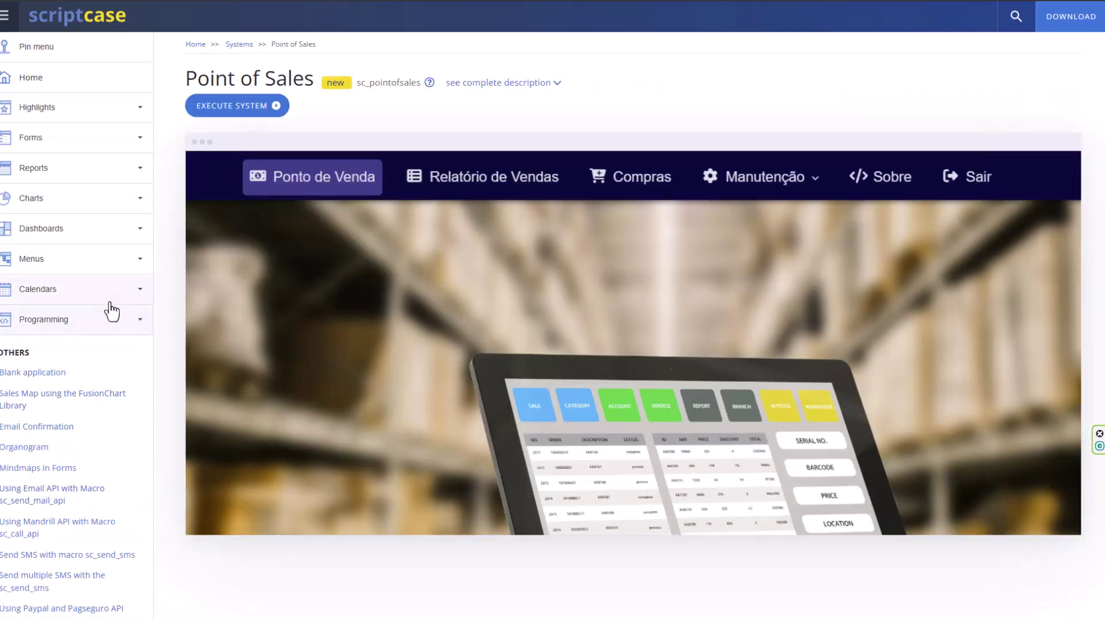
{"action": "left_click", "coordinate": [91, 291]}
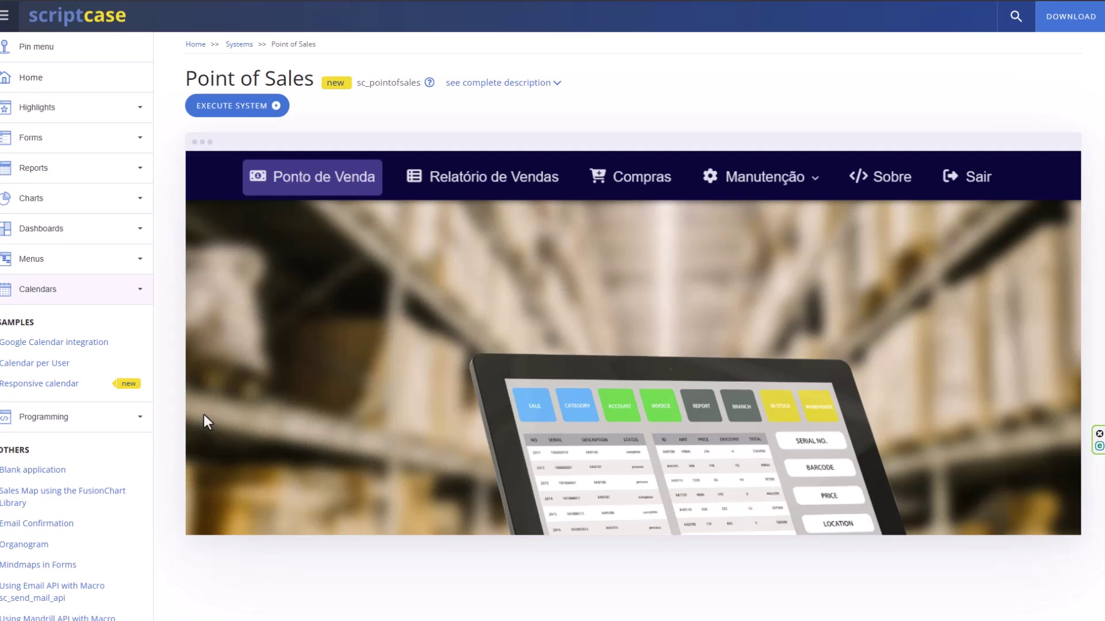